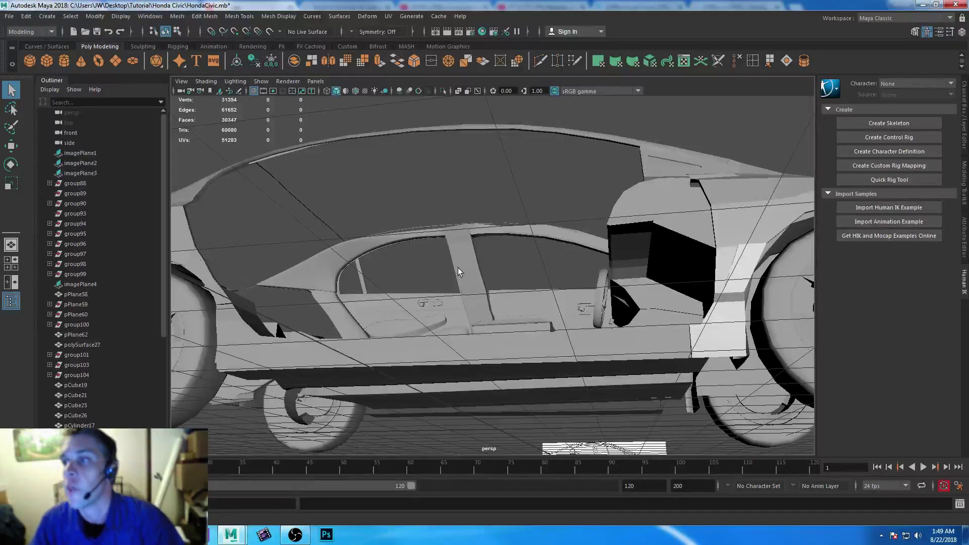
# - Create a polygon plane about 0.41 by 0.43 in the side view, over the rear side window beside the door pillar
pyautogui.keyDown('alt'); pyautogui.moveTo(517, 251); pyautogui.dragTo(531, 337); pyautogui.keyUp('alt')
pyautogui.press('space')
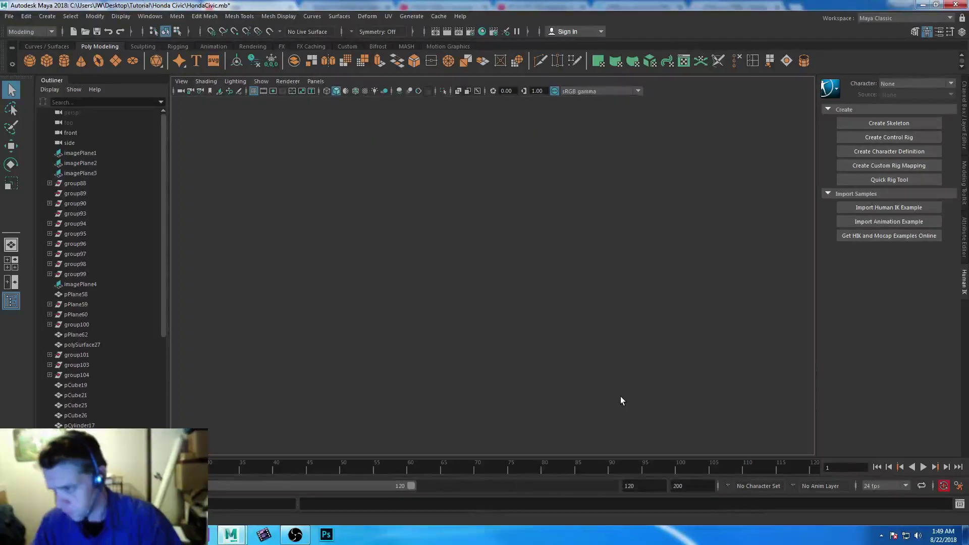
pyautogui.press('space')
pyautogui.keyDown('alt'); pyautogui.moveTo(510, 349); pyautogui.dragTo(422, 268, button='right'); pyautogui.keyUp('alt')
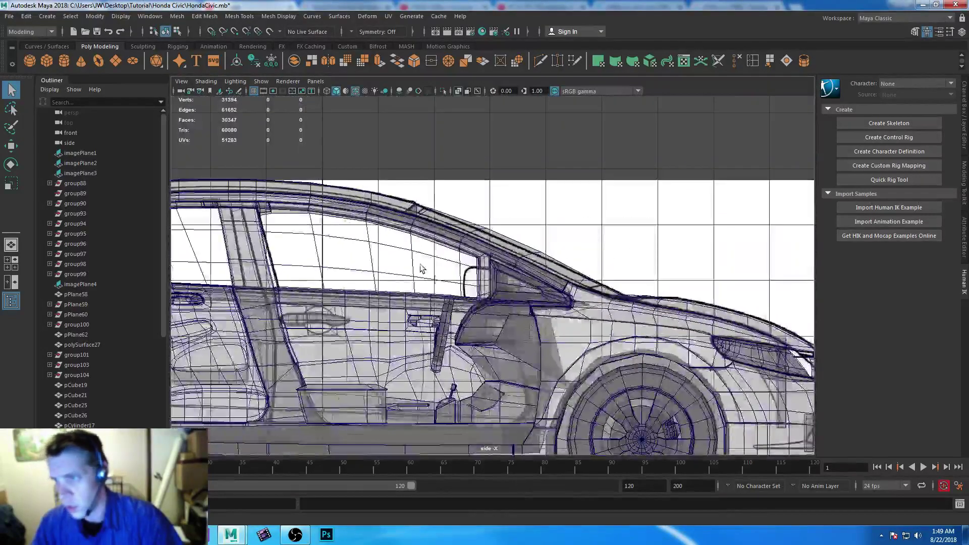
pyautogui.keyDown('alt'); pyautogui.moveTo(422, 268); pyautogui.dragTo(640, 305, button='middle'); pyautogui.keyUp('alt')
pyautogui.keyDown('alt'); pyautogui.moveTo(640, 305); pyautogui.dragTo(665, 314, button='right'); pyautogui.keyUp('alt')
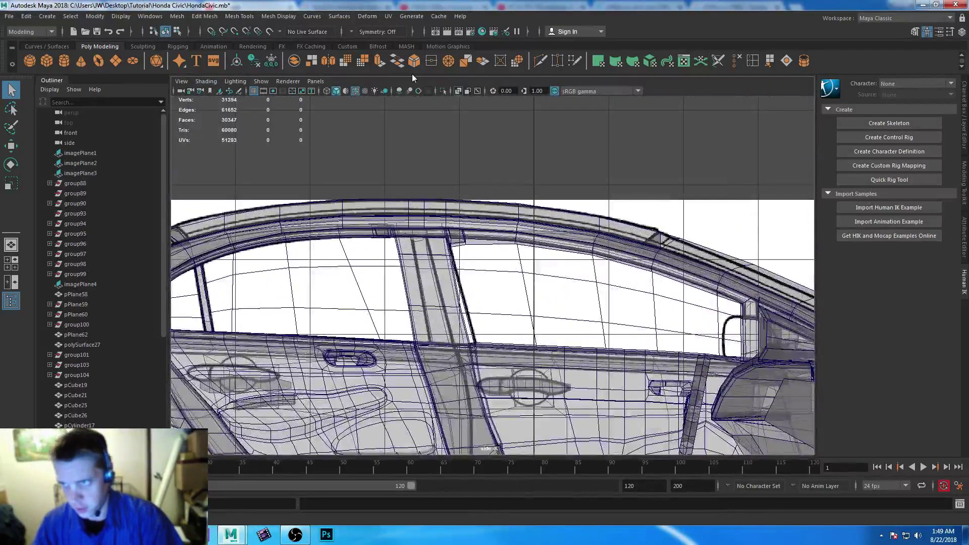
pyautogui.click(115, 60)
pyautogui.moveTo(377, 254); pyautogui.dragTo(391, 312)
# - Set the new plane's Rotate Z to -90 and inspect its orientation above the roof in perspective
pyautogui.press('e')
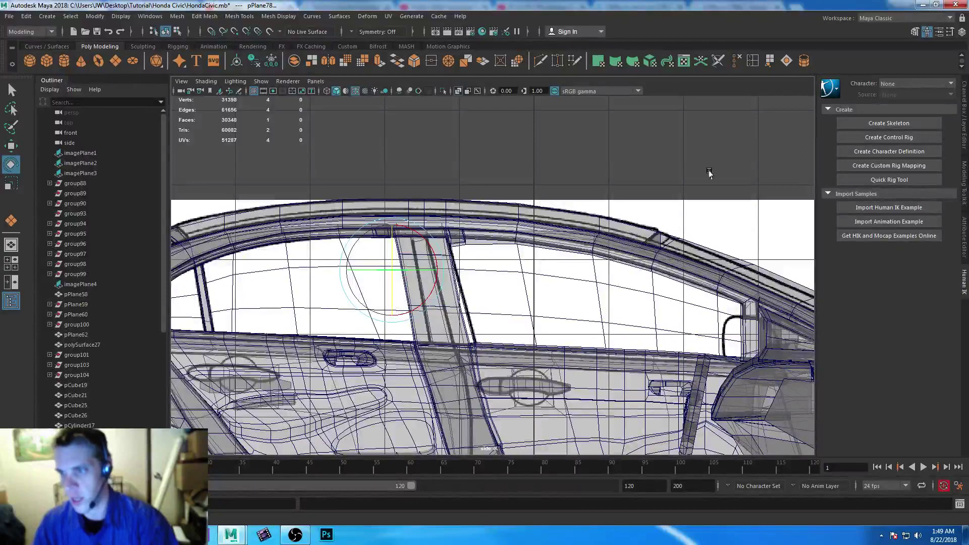
pyautogui.click(964, 103)
pyautogui.doubleClick(931, 149)
pyautogui.write('-90')
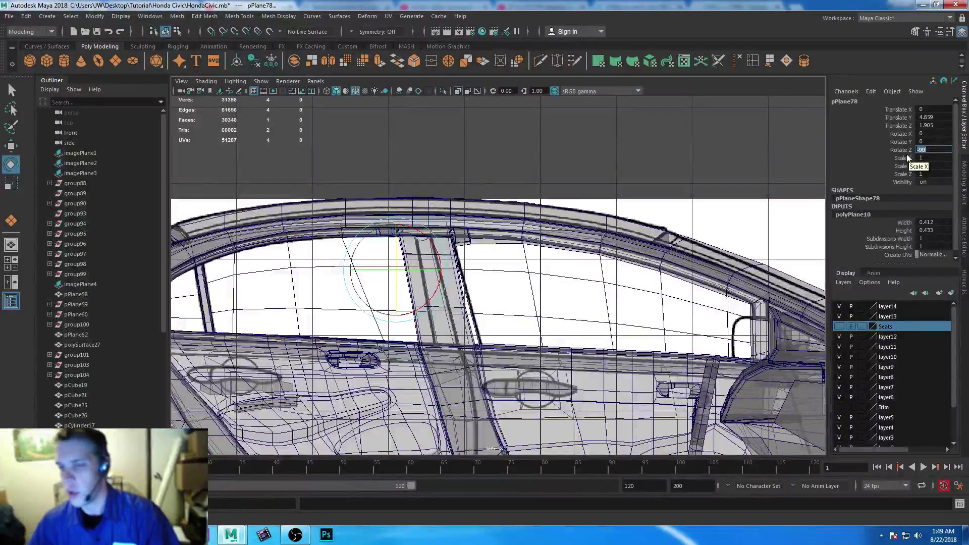
pyautogui.keyDown('alt'); pyautogui.moveTo(644, 236); pyautogui.dragTo(641, 215, button='middle'); pyautogui.keyUp('alt')
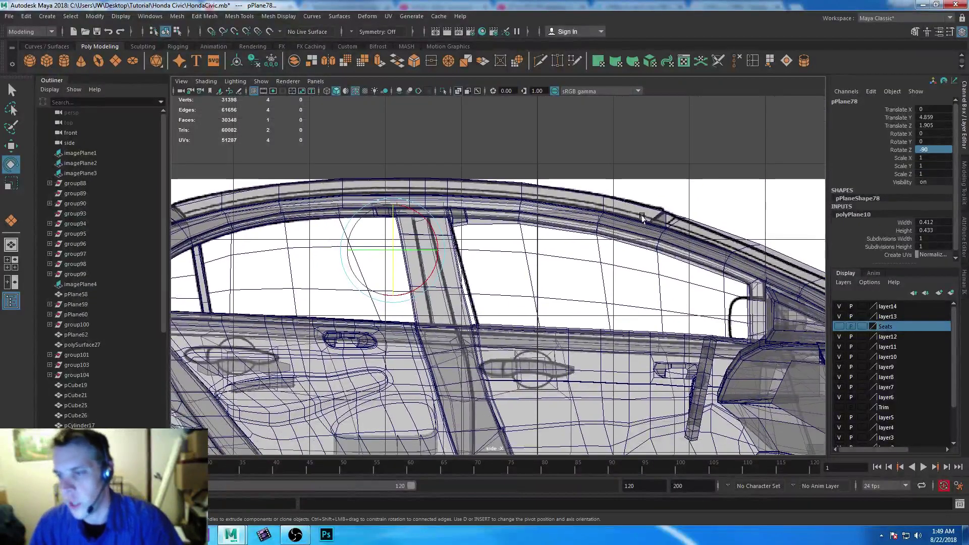
pyautogui.scroll(-2, 510, 242)
pyautogui.press('space')
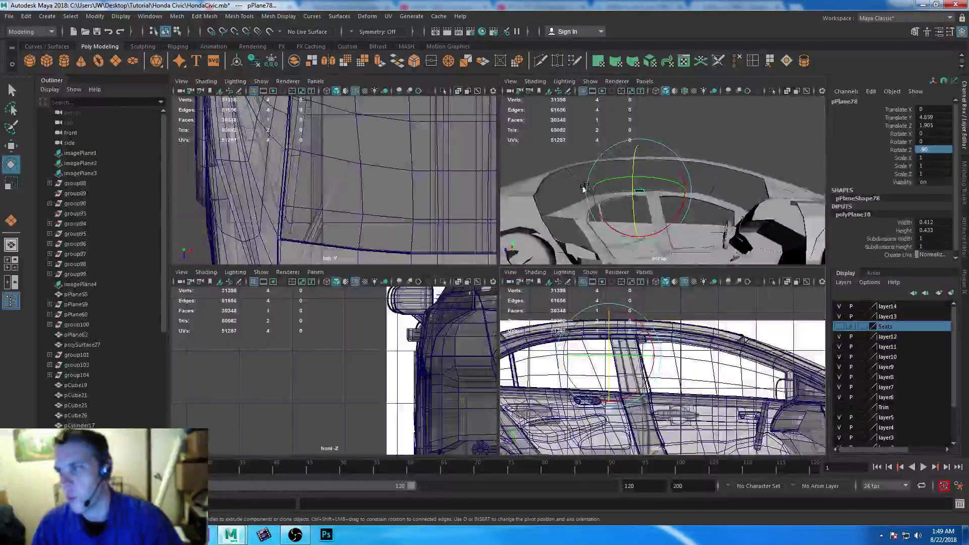
pyautogui.press('space')
pyautogui.keyDown('alt'); pyautogui.moveTo(565, 257); pyautogui.dragTo(549, 292); pyautogui.keyUp('alt')
pyautogui.keyDown('alt'); pyautogui.moveTo(549, 292); pyautogui.dragTo(631, 444, button='right'); pyautogui.keyUp('alt')
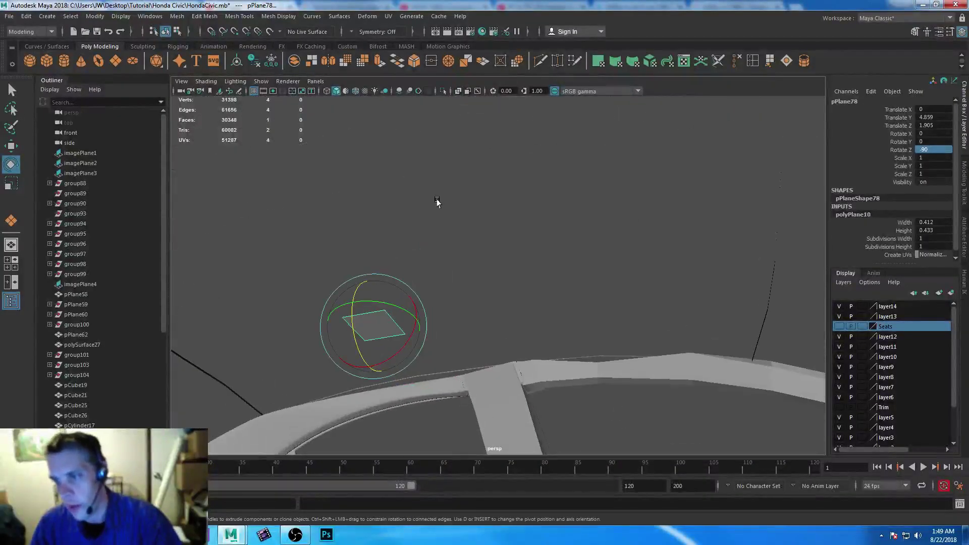
pyautogui.keyDown('alt'); pyautogui.moveTo(437, 202); pyautogui.dragTo(536, 158, button='middle'); pyautogui.keyUp('alt')
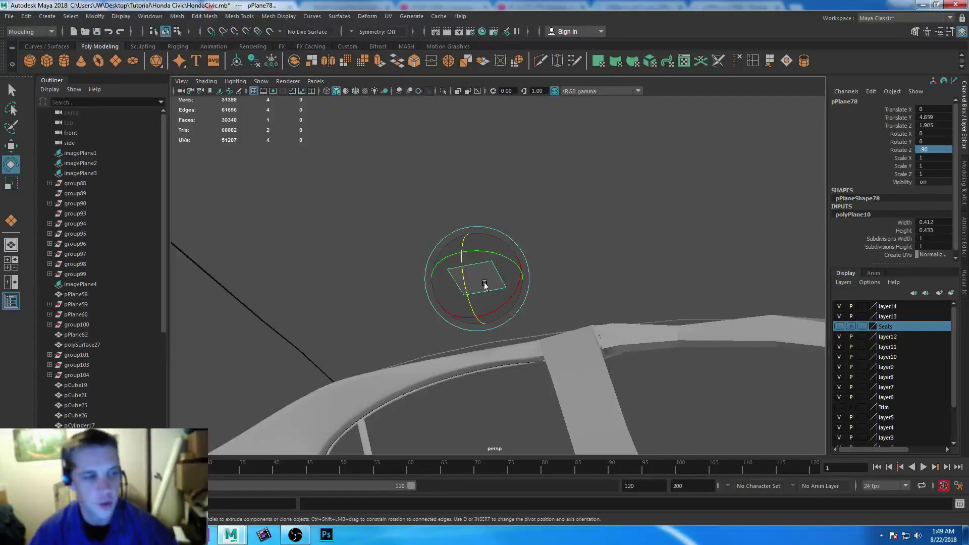
# - Try a Rotate Z of 90 on the plane, undo it and return the value to -90
pyautogui.doubleClick(929, 151)
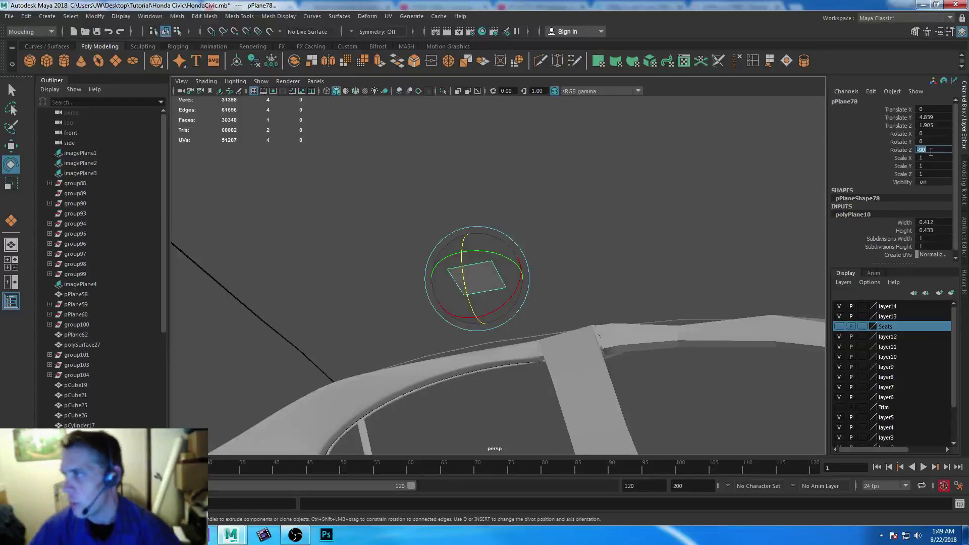
pyautogui.write('90')
pyautogui.press('Return')
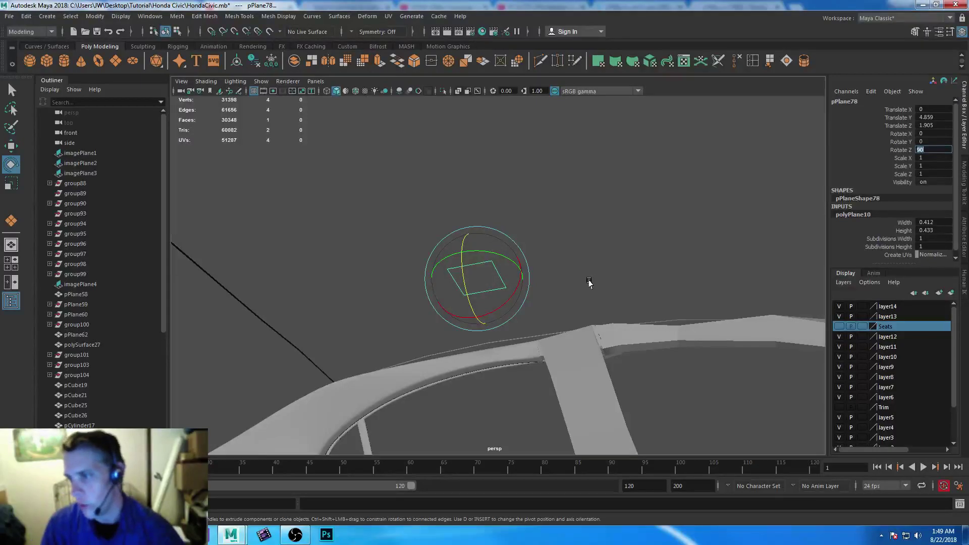
pyautogui.click(589, 282)
pyautogui.hotkey('ctrl', 'z')
pyautogui.doubleClick(931, 150)
pyautogui.write('-90')
pyautogui.press('Return')
# - Select all four vertices of the plane and move them in the top view from the car's centreline towards the steering wheel side
pyautogui.scroll(-3, 600, 292)
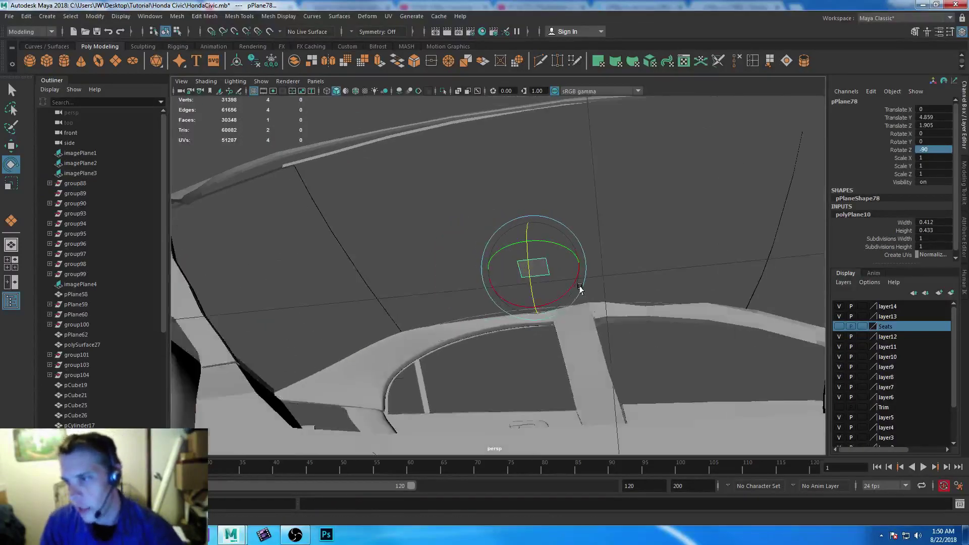
pyautogui.keyDown('alt'); pyautogui.moveTo(580, 289); pyautogui.dragTo(537, 251); pyautogui.keyUp('alt')
pyautogui.moveTo(473, 226); pyautogui.dragTo(497, 259, button='right')
pyautogui.press('space')
pyautogui.press('space')
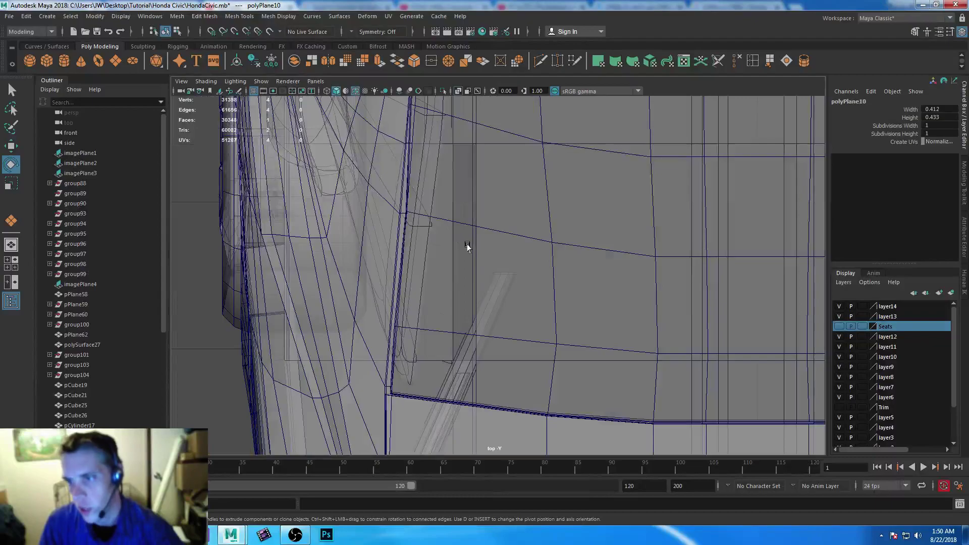
pyautogui.scroll(-5, 465, 244)
pyautogui.scroll(3, 530, 394)
pyautogui.moveTo(352, 218); pyautogui.dragTo(465, 383)
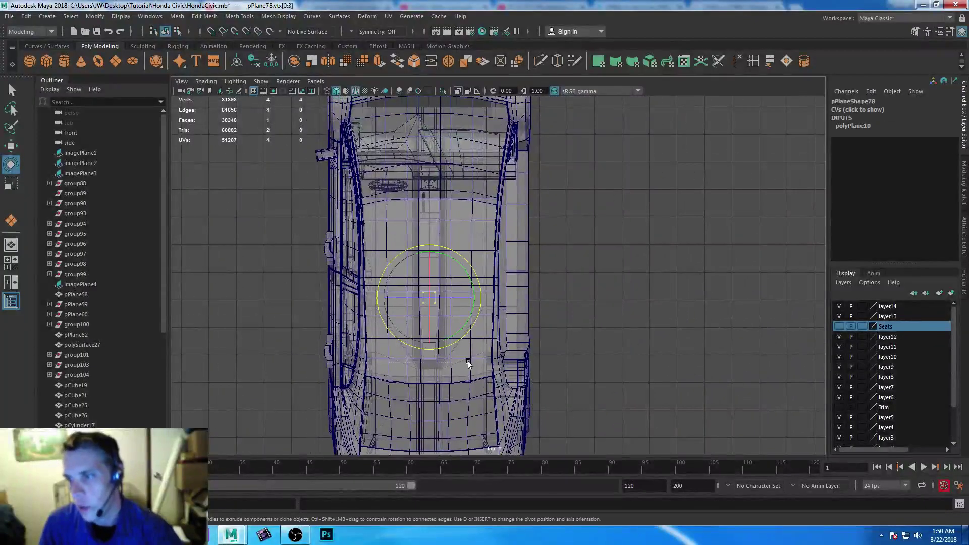
pyautogui.press('w')
pyautogui.moveTo(428, 299); pyautogui.dragTo(373, 204)
# - Move the plane's four vertices farther forward and outward to the driver's side roof edge, beside the steering wheel
pyautogui.scroll(5, 599, 371)
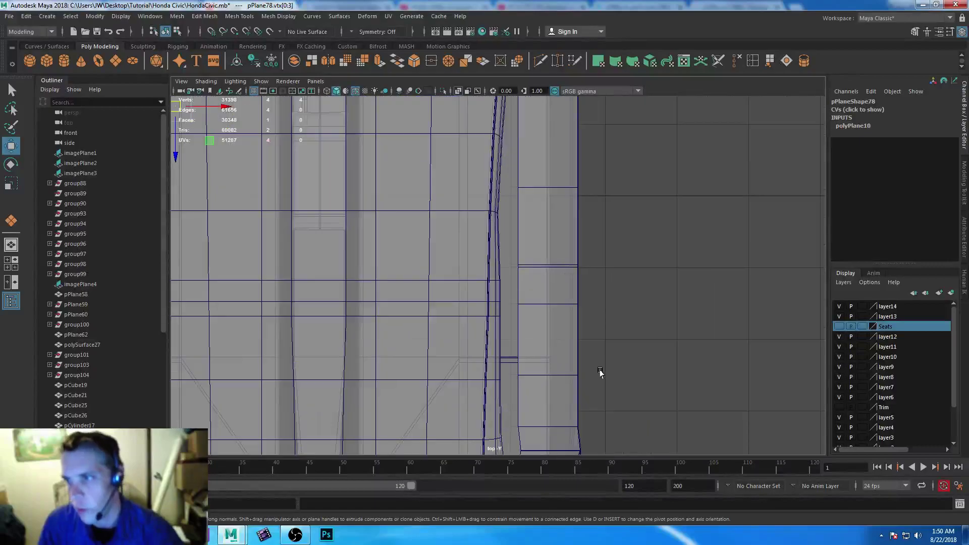
pyautogui.scroll(-5, 532, 385)
pyautogui.scroll(5, 506, 381)
pyautogui.keyDown('alt'); pyautogui.moveTo(505, 381); pyautogui.dragTo(638, 419, button='middle'); pyautogui.keyUp('alt')
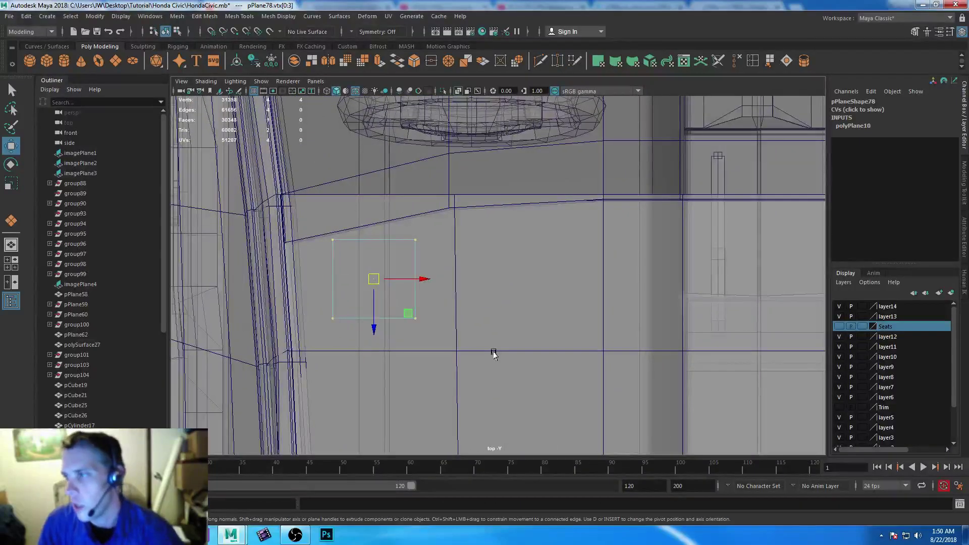
pyautogui.scroll(-6, 493, 353)
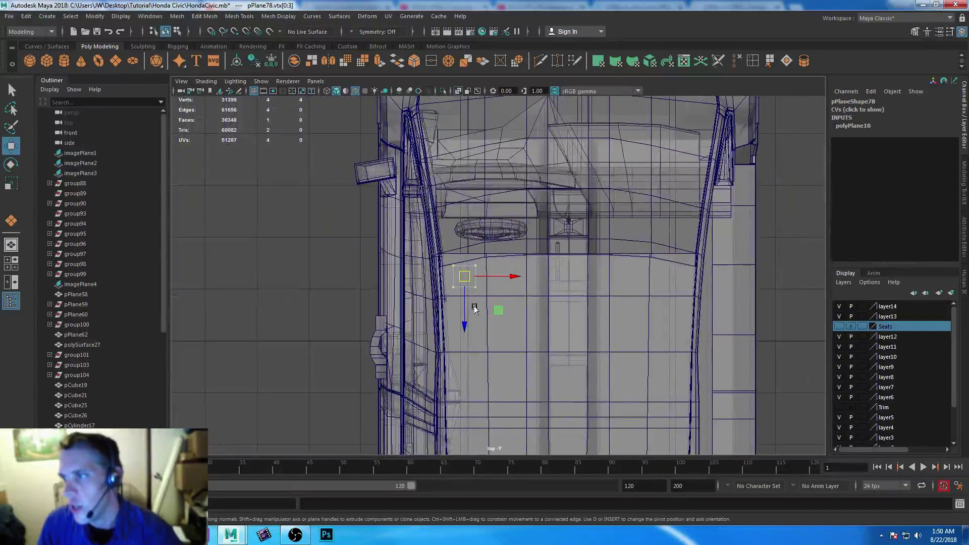
pyautogui.moveTo(464, 282); pyautogui.dragTo(446, 222)
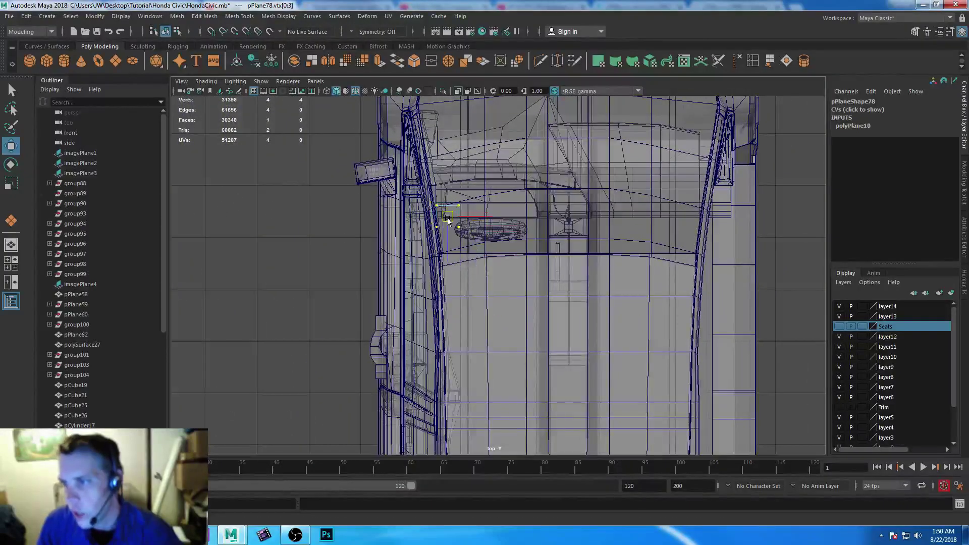
# - Widen the plane inward and fit its front and rear corners to the slanted body edges around the steering wheel in the top view
pyautogui.scroll(4, 460, 205)
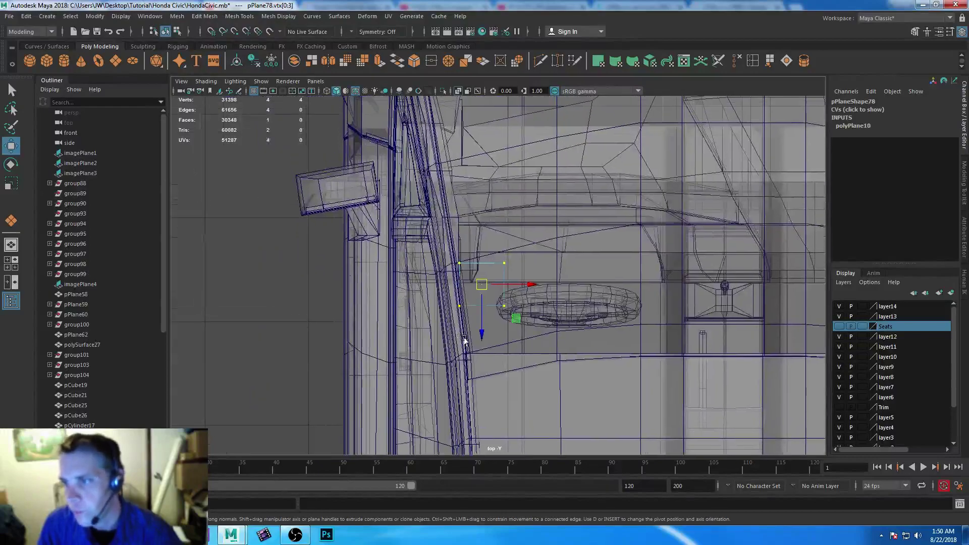
pyautogui.moveTo(486, 227); pyautogui.dragTo(605, 284)
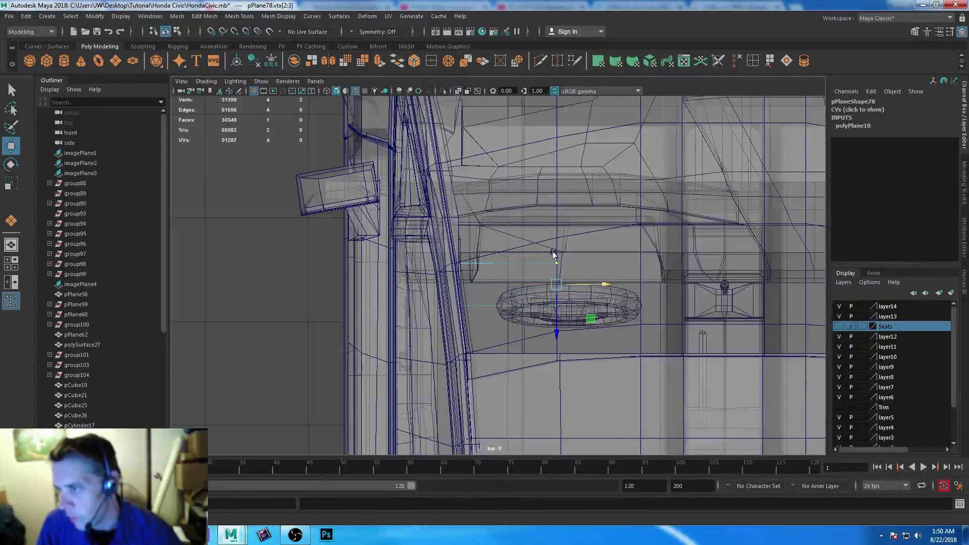
pyautogui.moveTo(556, 333); pyautogui.dragTo(557, 310)
pyautogui.click(507, 294)
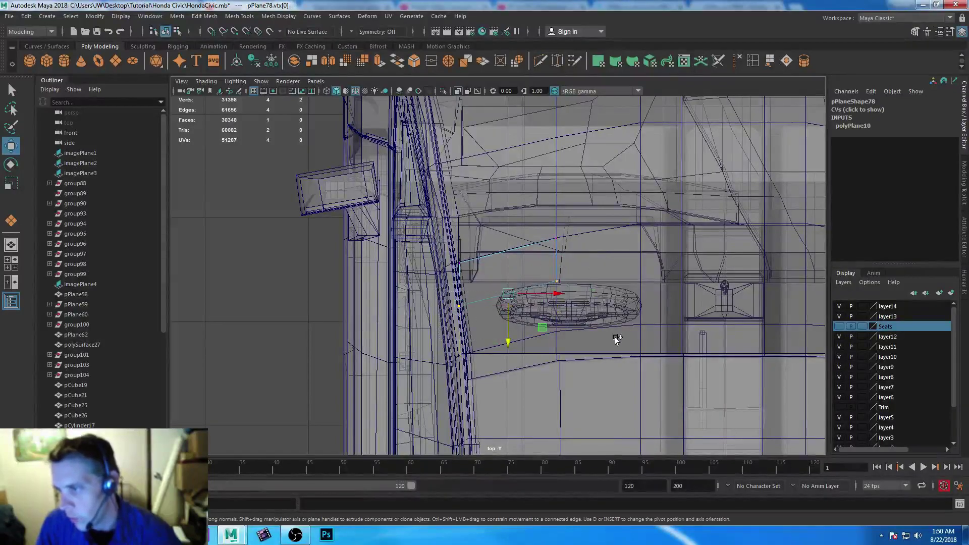
pyautogui.moveTo(517, 348); pyautogui.dragTo(517, 393)
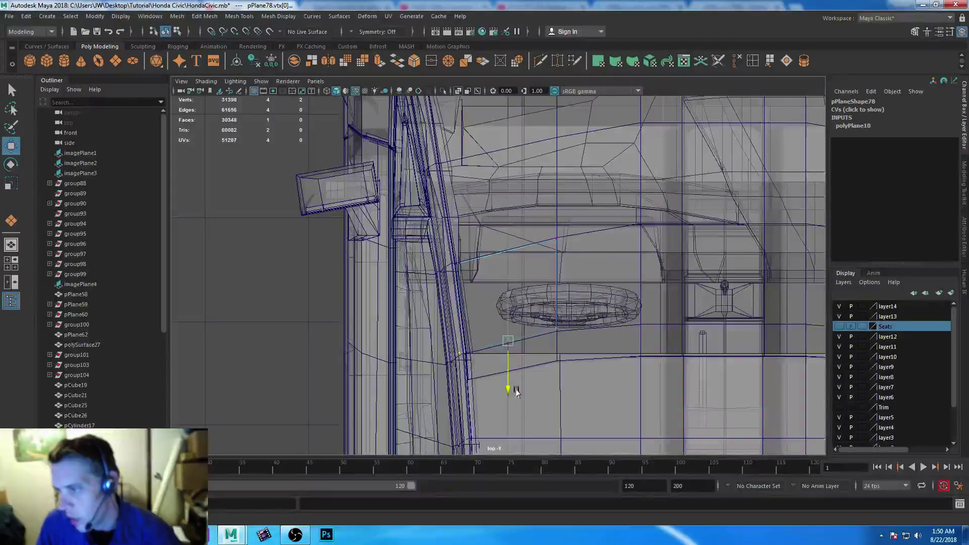
pyautogui.moveTo(433, 338); pyautogui.dragTo(513, 397)
pyautogui.moveTo(504, 358); pyautogui.dragTo(513, 358)
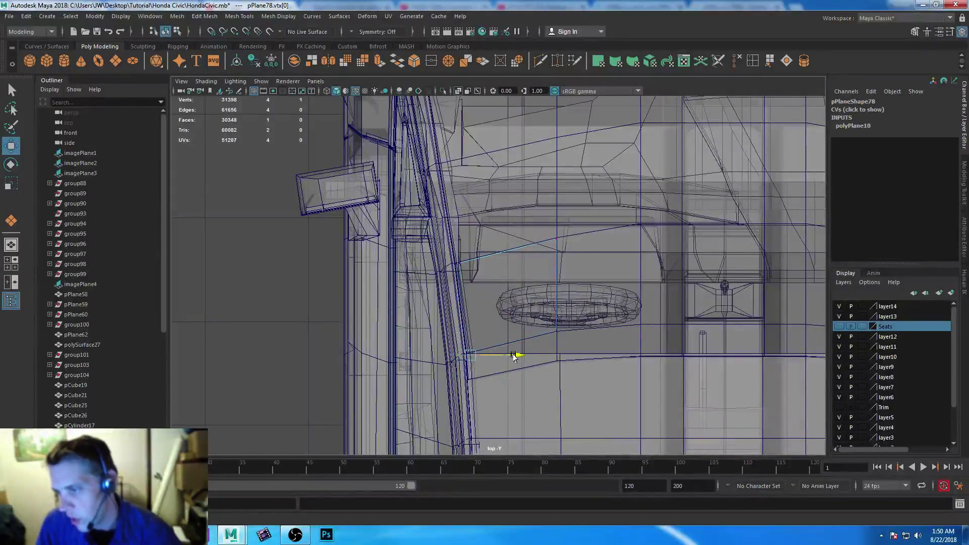
# - Raise all four vertices of the plane towards the roof and shift them rearward above the front door window in perspective
pyautogui.press('space')
pyautogui.press('space')
pyautogui.scroll(2, 612, 261)
pyautogui.keyDown('alt'); pyautogui.moveTo(612, 262); pyautogui.dragTo(579, 347); pyautogui.keyUp('alt')
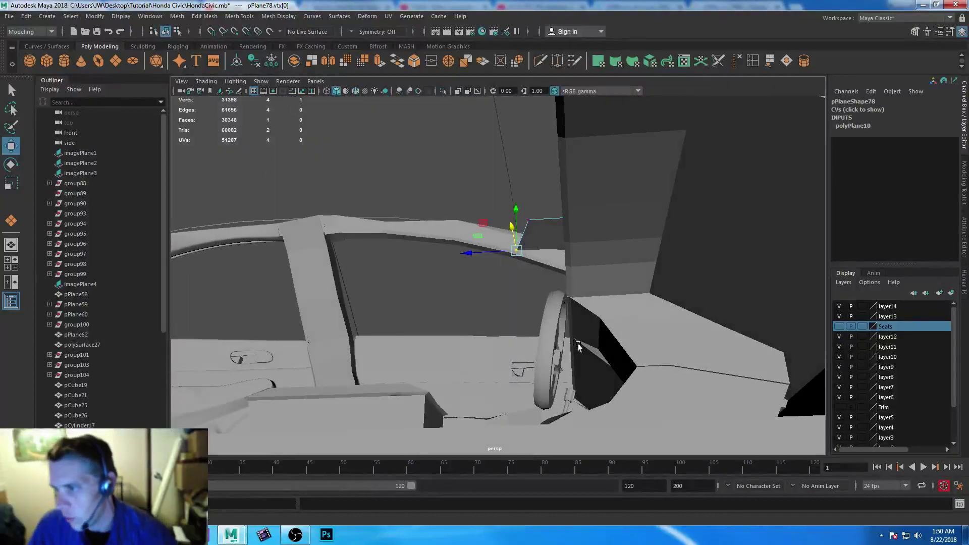
pyautogui.scroll(-3, 579, 348)
pyautogui.moveTo(471, 191); pyautogui.dragTo(649, 325)
pyautogui.scroll(2, 649, 325)
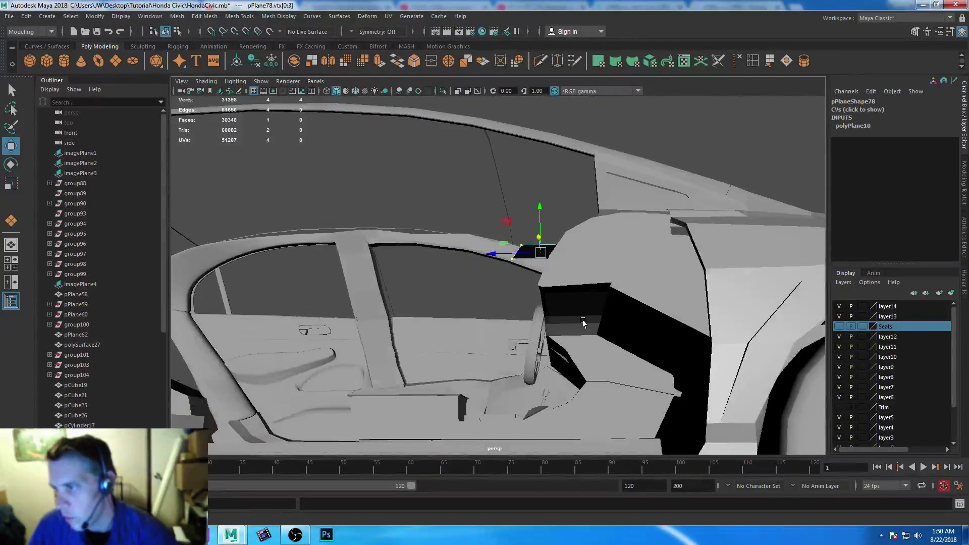
pyautogui.scroll(-2, 583, 323)
pyautogui.moveTo(543, 204); pyautogui.dragTo(538, 183)
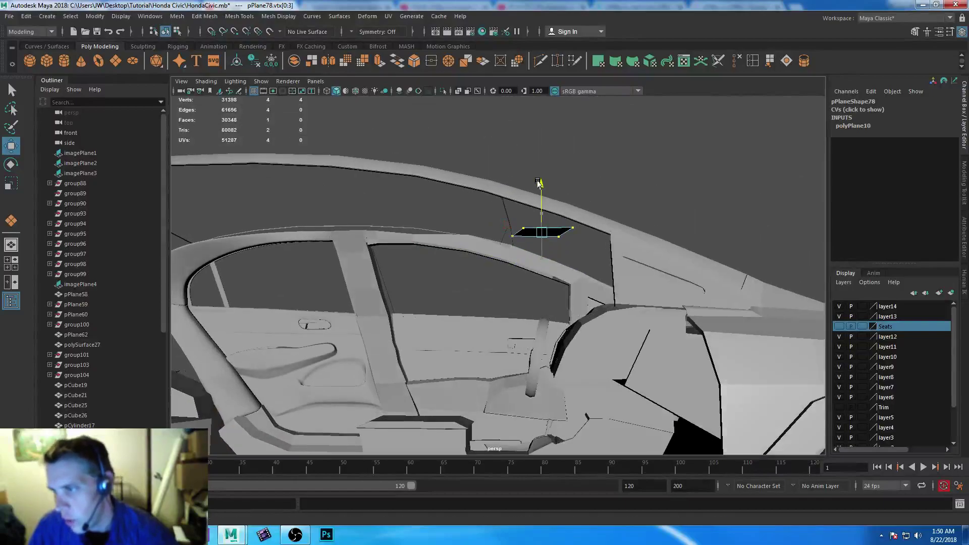
pyautogui.moveTo(505, 223); pyautogui.dragTo(443, 225)
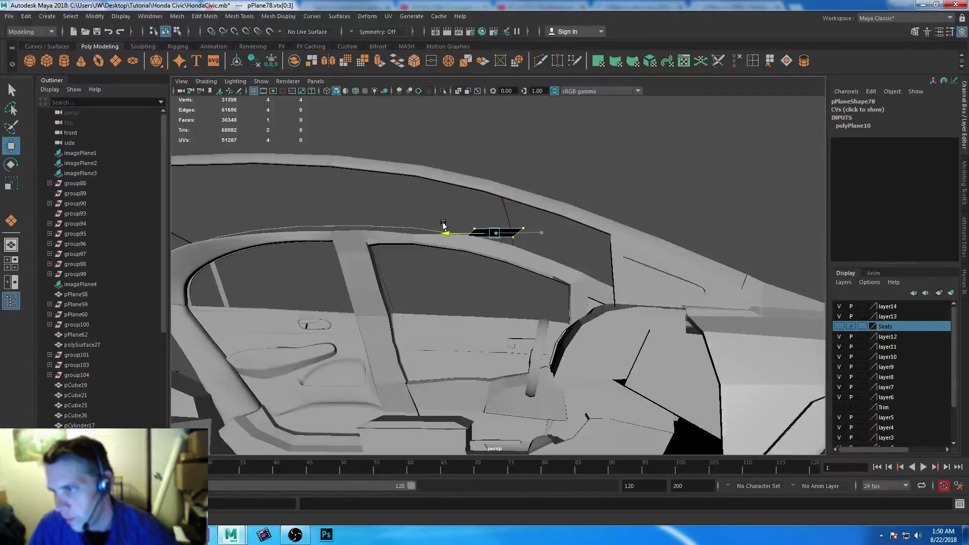
# - Align the plane's outer front corner with the side roof edge and adjust its inner rear corner in the top view
pyautogui.press('space')
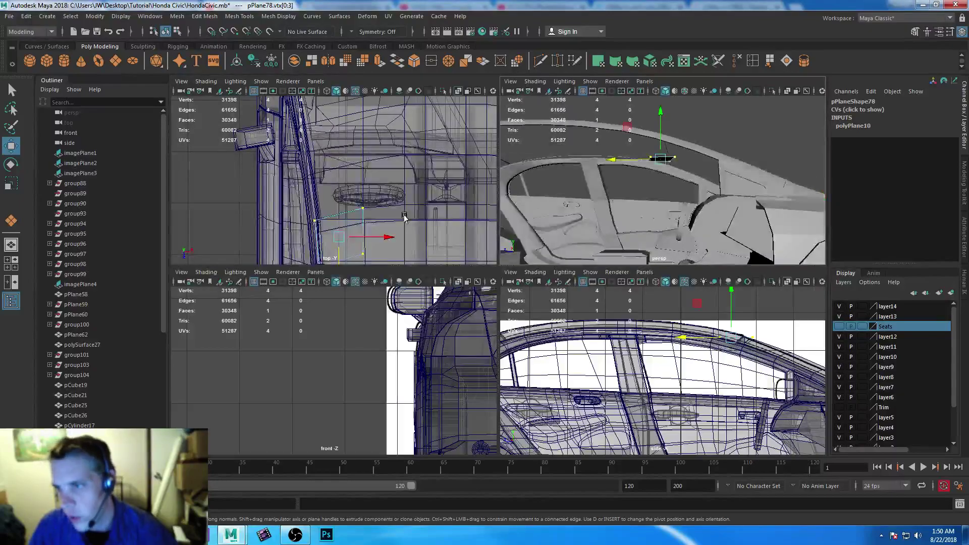
pyautogui.press('space')
pyautogui.scroll(3, 493, 281)
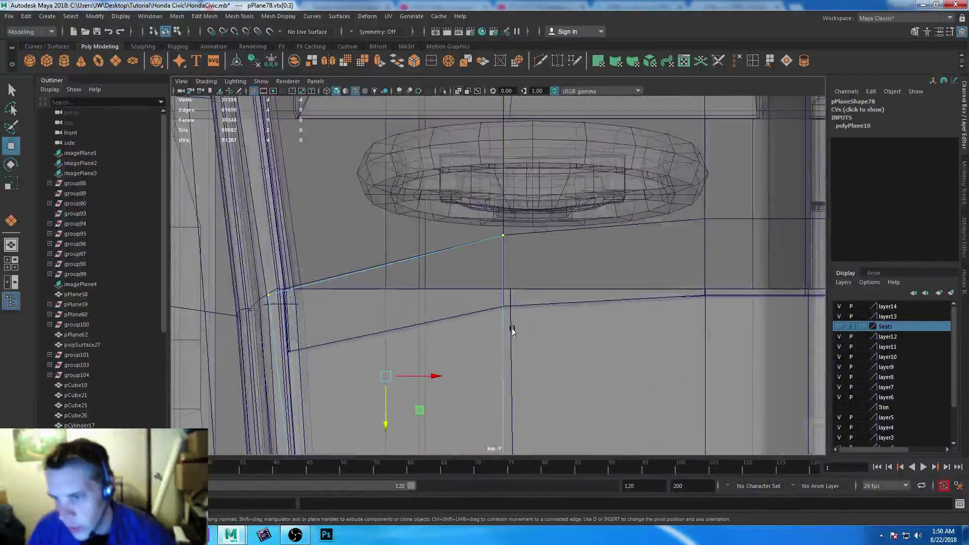
pyautogui.keyDown('alt'); pyautogui.moveTo(510, 329); pyautogui.dragTo(621, 281, button='middle'); pyautogui.keyUp('alt')
pyautogui.click(371, 248)
pyautogui.moveTo(370, 248); pyautogui.dragTo(387, 242)
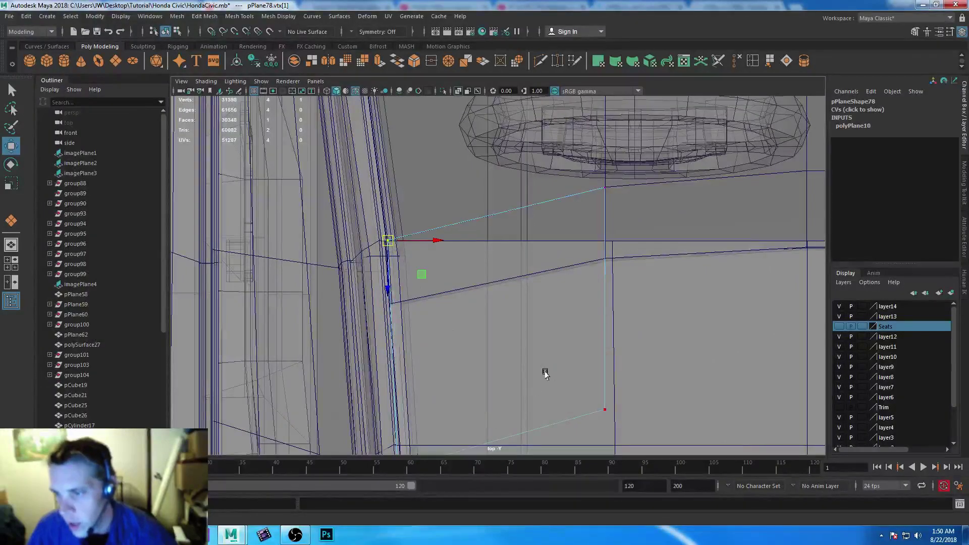
pyautogui.keyDown('alt'); pyautogui.moveTo(546, 372); pyautogui.dragTo(489, 272, button='middle'); pyautogui.keyUp('alt')
pyautogui.scroll(-3, 489, 272)
pyautogui.click(426, 340)
pyautogui.click(530, 305)
pyautogui.moveTo(527, 303); pyautogui.dragTo(528, 321)
# - Shift the whole plane rearward along the roof, and adjust the fore-aft position of every vertex except the inner front one
pyautogui.press('space')
pyautogui.press('space')
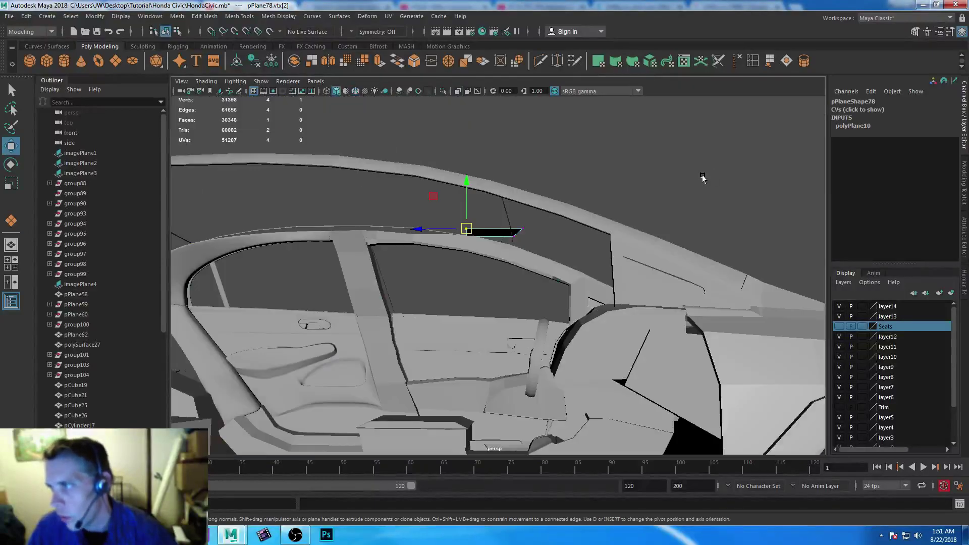
pyautogui.scroll(5, 536, 190)
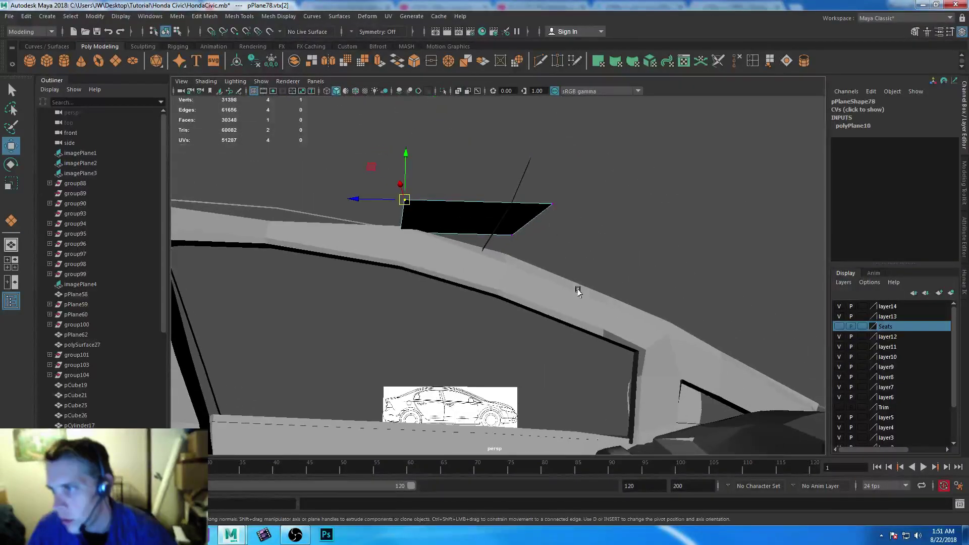
pyautogui.moveTo(313, 117); pyautogui.dragTo(742, 361)
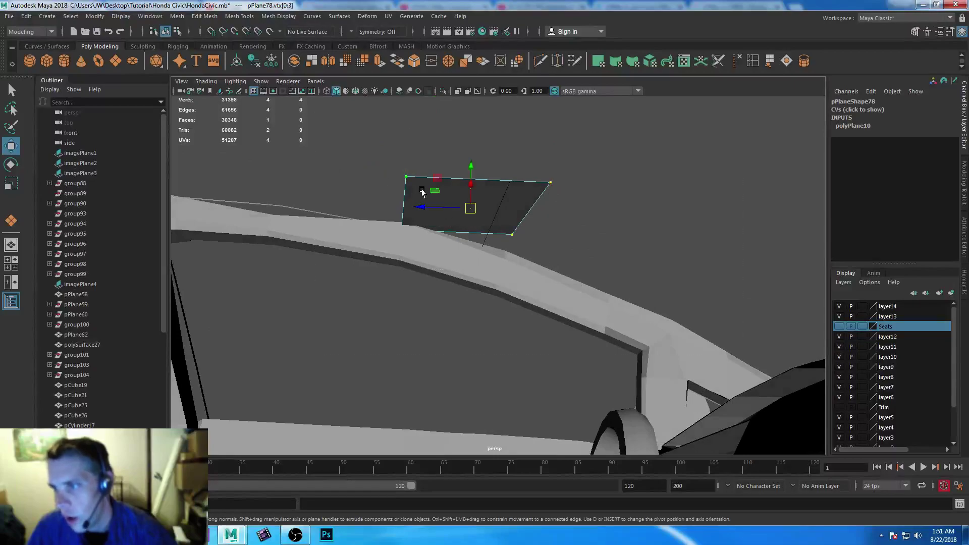
pyautogui.moveTo(419, 208); pyautogui.dragTo(381, 202)
pyautogui.keyDown('ctrl'); pyautogui.moveTo(559, 152); pyautogui.dragTo(501, 192); pyautogui.keyUp('ctrl')
pyautogui.moveTo(364, 204); pyautogui.dragTo(378, 205)
pyautogui.press('space')
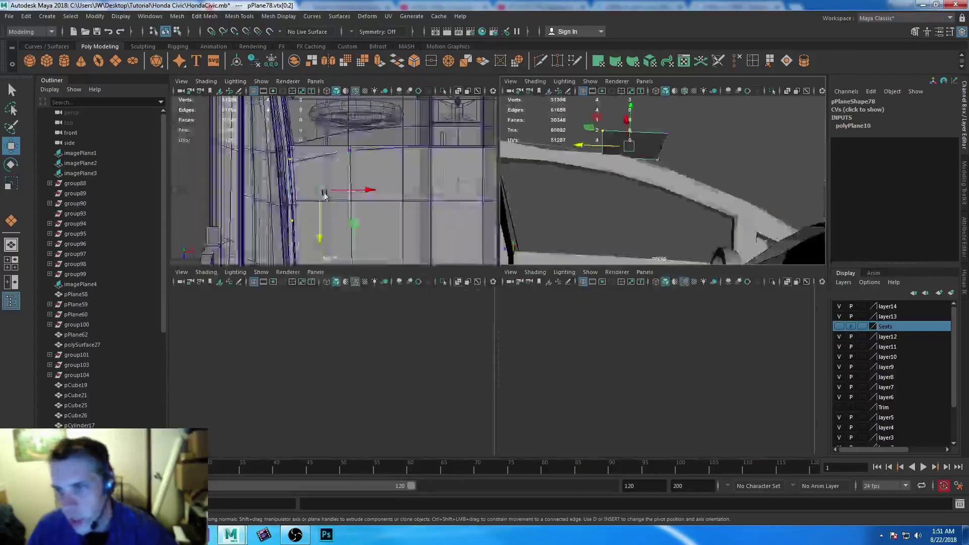
pyautogui.press('space')
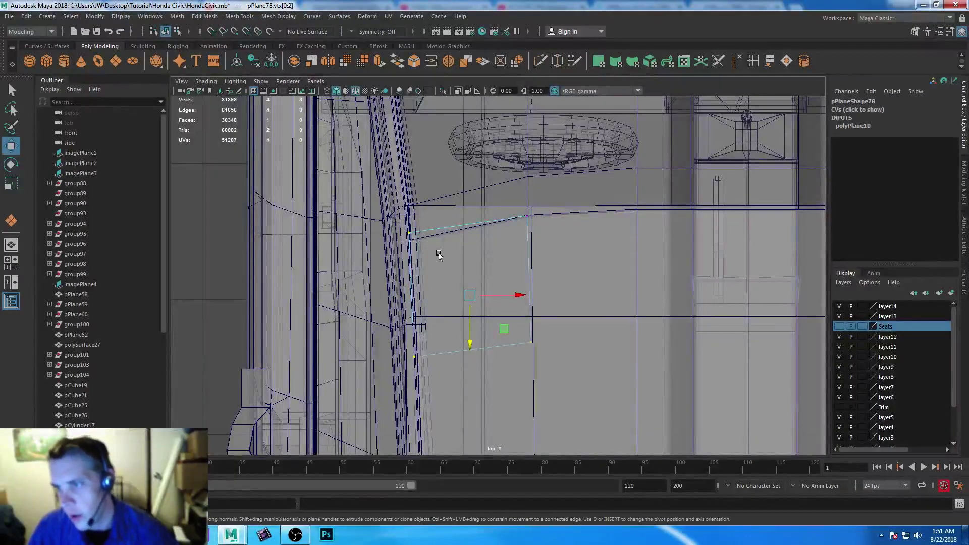
# - Align the plane's outer front vertex with the roof edge and move both rear vertices forward to the crosswise roof line in top view
pyautogui.click(409, 238)
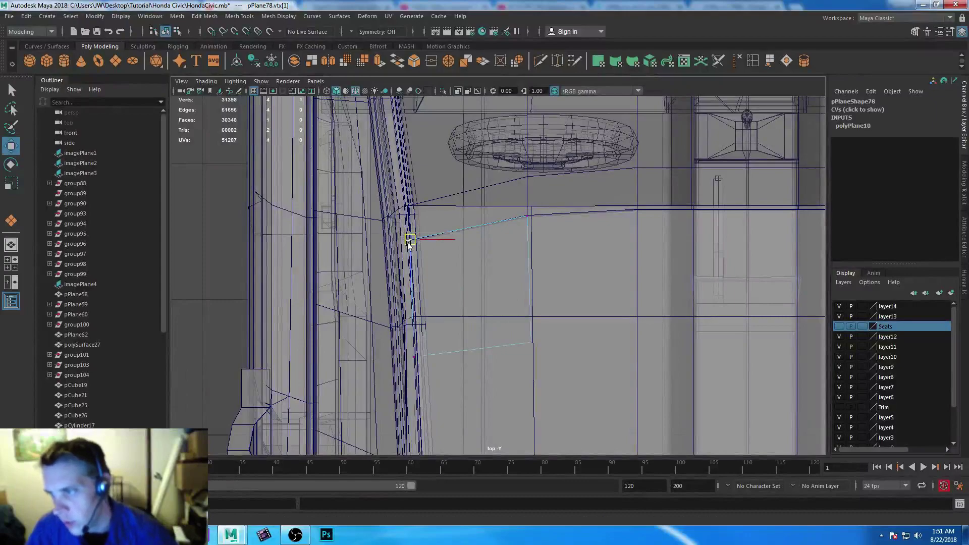
pyautogui.click(531, 348)
pyautogui.moveTo(532, 352); pyautogui.dragTo(528, 320)
pyautogui.click(414, 357)
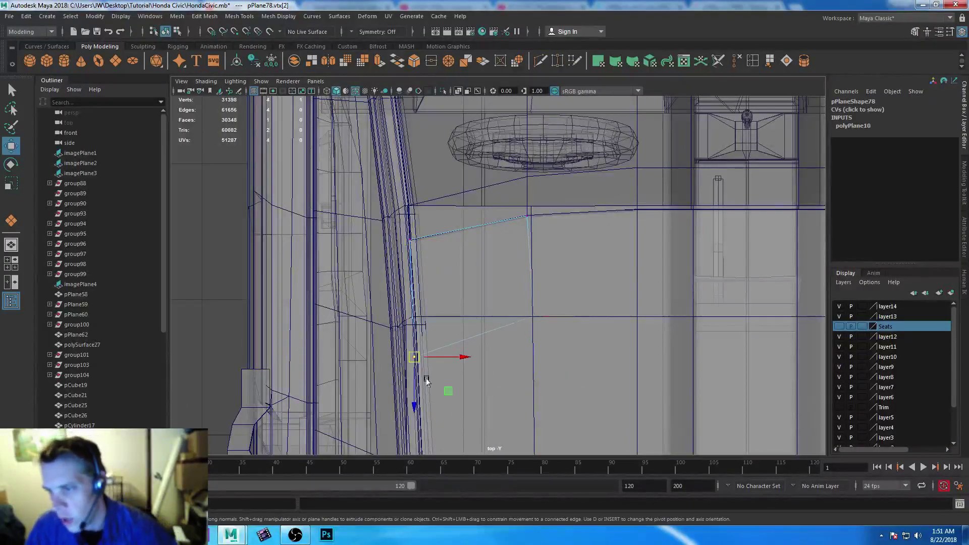
pyautogui.moveTo(416, 368); pyautogui.dragTo(414, 328)
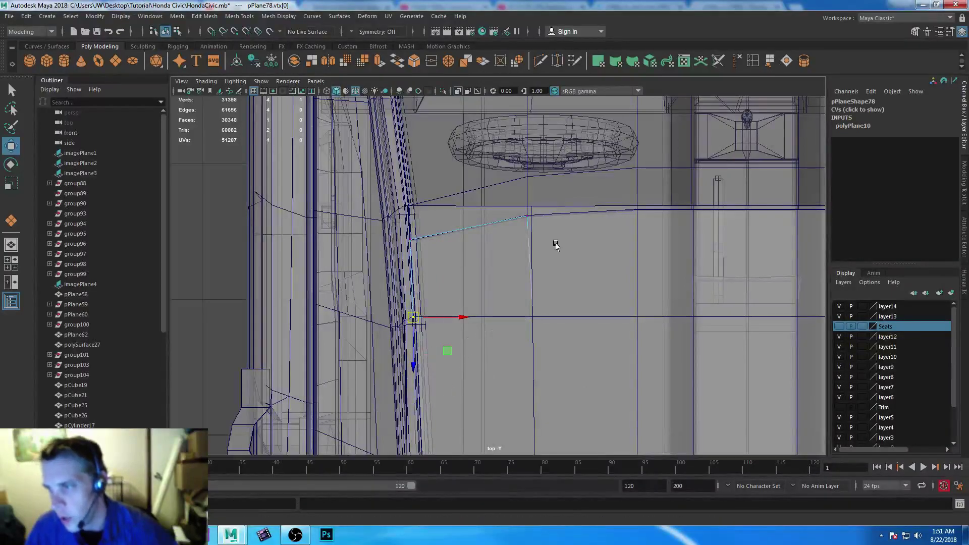
# - Lower the plane's outer front vertex towards the side rail and adjust the inner front vertex's height in perspective
pyautogui.press('space')
pyautogui.press('space')
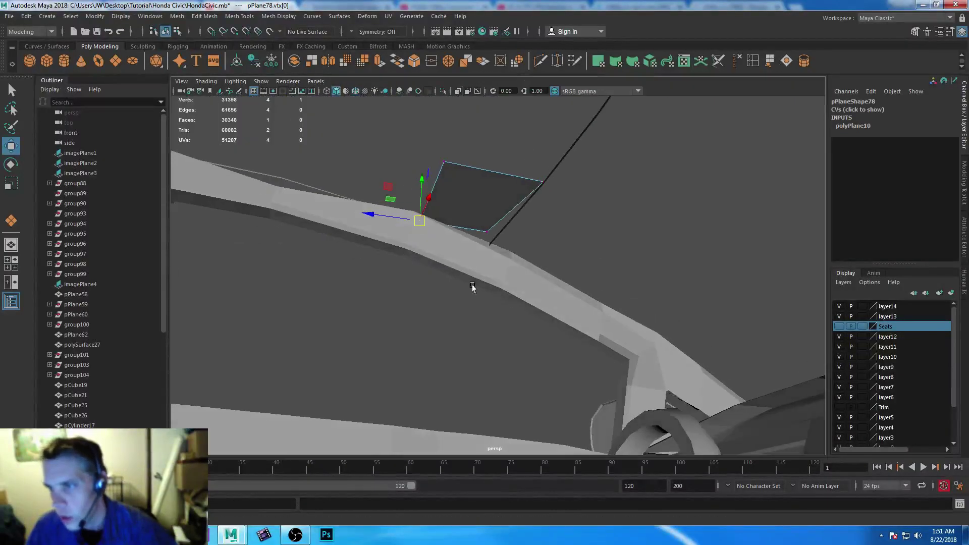
pyautogui.press('f')
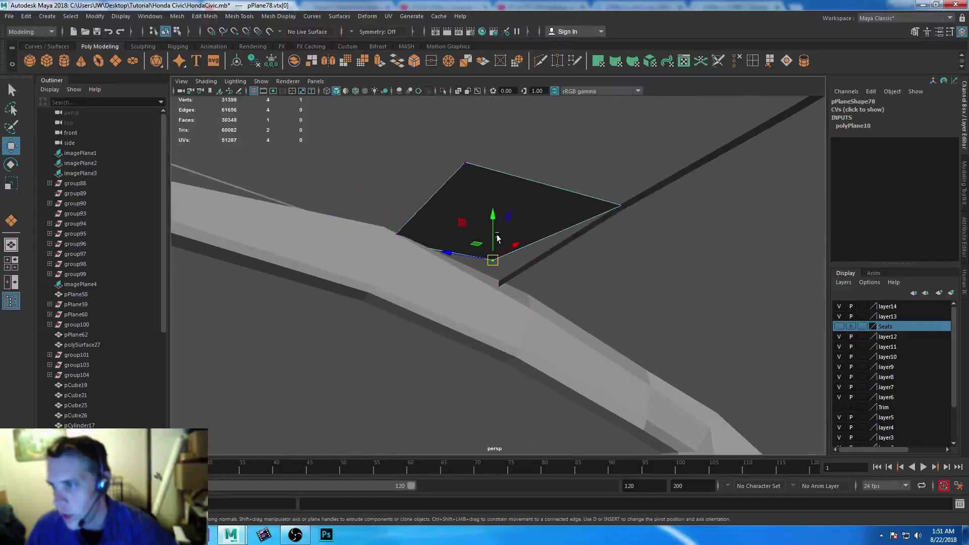
pyautogui.moveTo(493, 217); pyautogui.dragTo(495, 261)
pyautogui.click(621, 205)
pyautogui.moveTo(619, 162); pyautogui.dragTo(616, 165)
# - Reselect the plane's inner front vertex, undo its misplaced move, and shift it slightly forward to the crossbar above the windshield
pyautogui.keyDown('alt'); pyautogui.moveTo(694, 315); pyautogui.dragTo(478, 295); pyautogui.keyUp('alt')
pyautogui.keyDown('alt'); pyautogui.moveTo(414, 274); pyautogui.dragTo(477, 301); pyautogui.keyUp('alt')
pyautogui.click(450, 264)
pyautogui.keyDown('alt'); pyautogui.moveTo(450, 264); pyautogui.dragTo(506, 295); pyautogui.keyUp('alt')
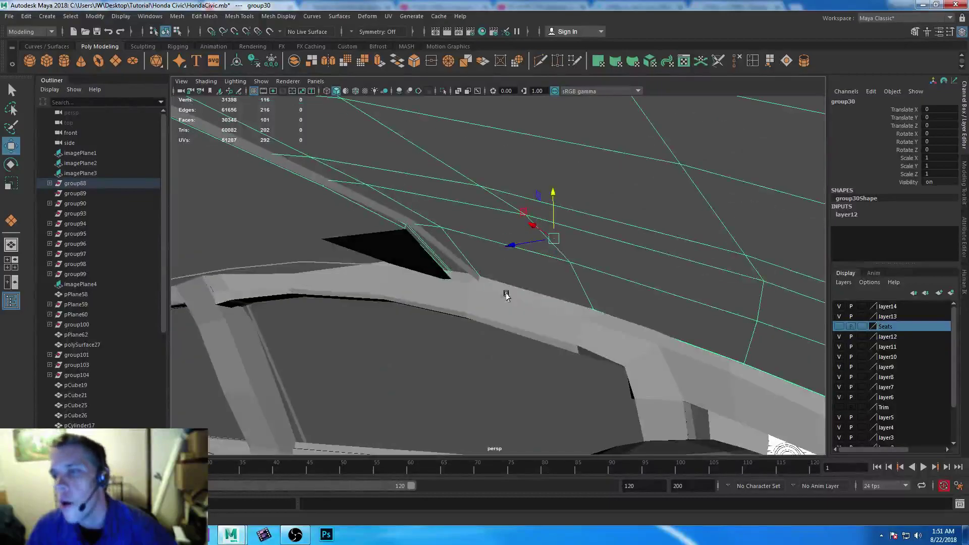
pyautogui.click(374, 209)
pyautogui.click(401, 249)
pyautogui.moveTo(401, 248); pyautogui.dragTo(373, 203, button='right')
pyautogui.moveTo(373, 203); pyautogui.dragTo(432, 252)
pyautogui.hotkey('ctrl', 'z')
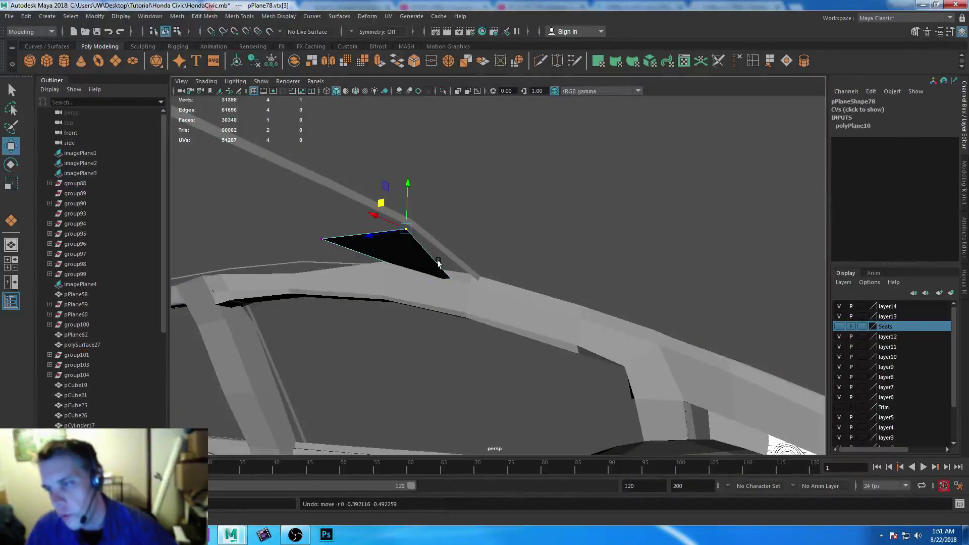
pyautogui.moveTo(360, 230); pyautogui.dragTo(369, 232, button='middle')
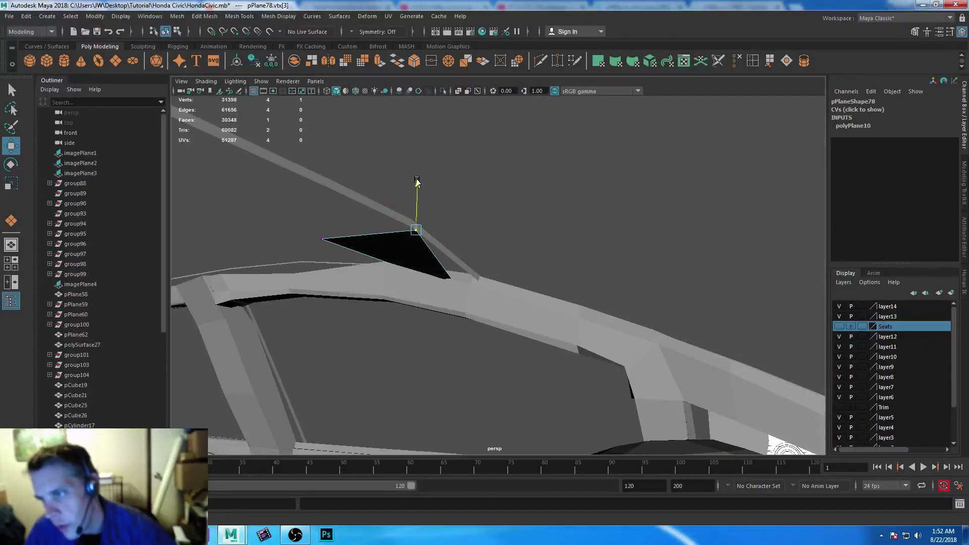
# - Move the plane's outer front vertex forward to the corner where the windshield crossbar meets the side roof rail
pyautogui.moveTo(430, 276); pyautogui.dragTo(508, 322)
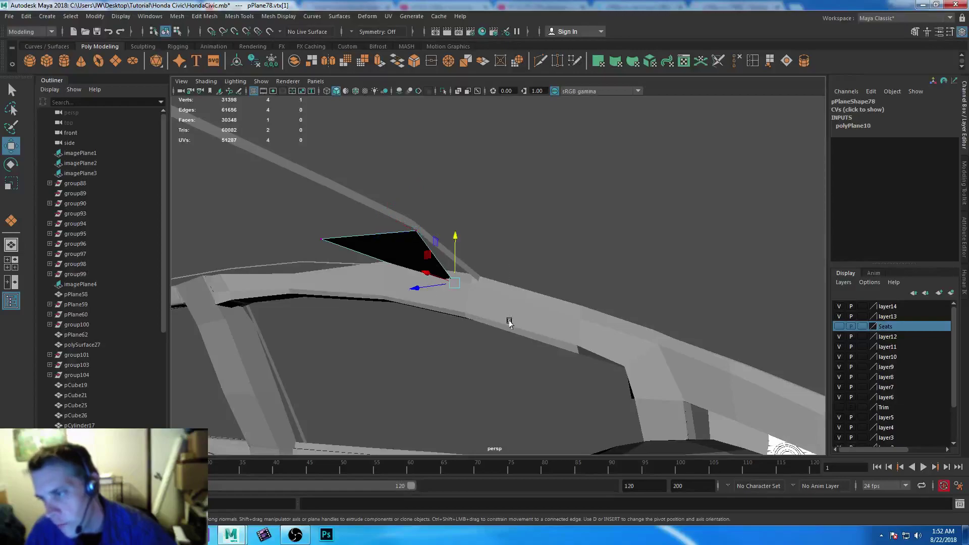
pyautogui.moveTo(415, 284); pyautogui.dragTo(441, 284)
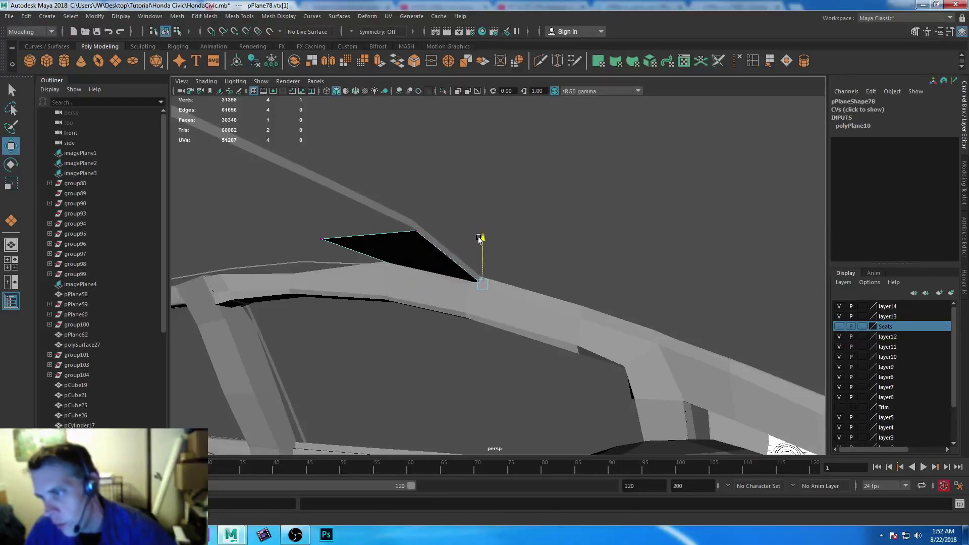
pyautogui.keyDown('alt'); pyautogui.moveTo(337, 287); pyautogui.dragTo(569, 278); pyautogui.keyUp('alt')
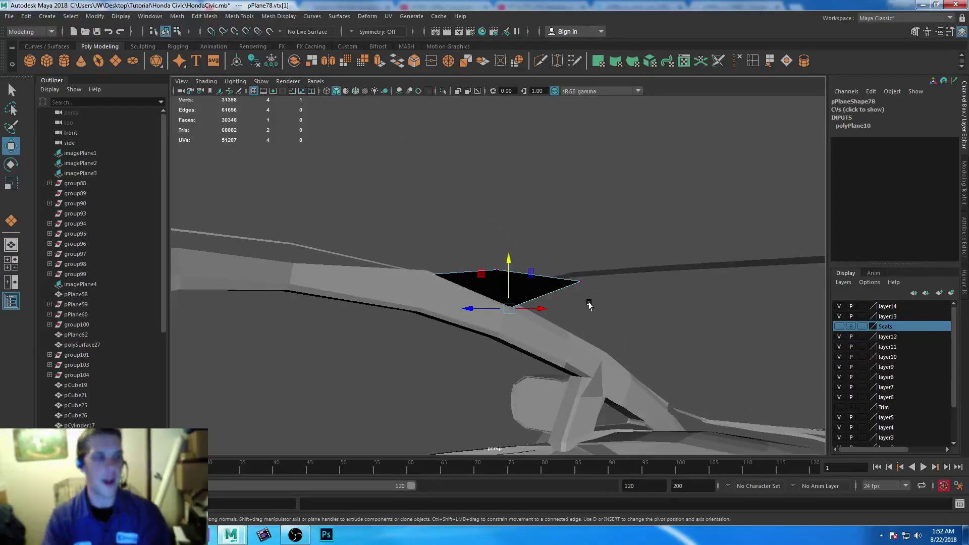
# - Display the body parts around the windshield crossbar and side roof rail in smooth mesh preview
pyautogui.keyDown('alt'); pyautogui.moveTo(588, 305); pyautogui.dragTo(606, 363); pyautogui.keyUp('alt')
pyautogui.click(617, 325)
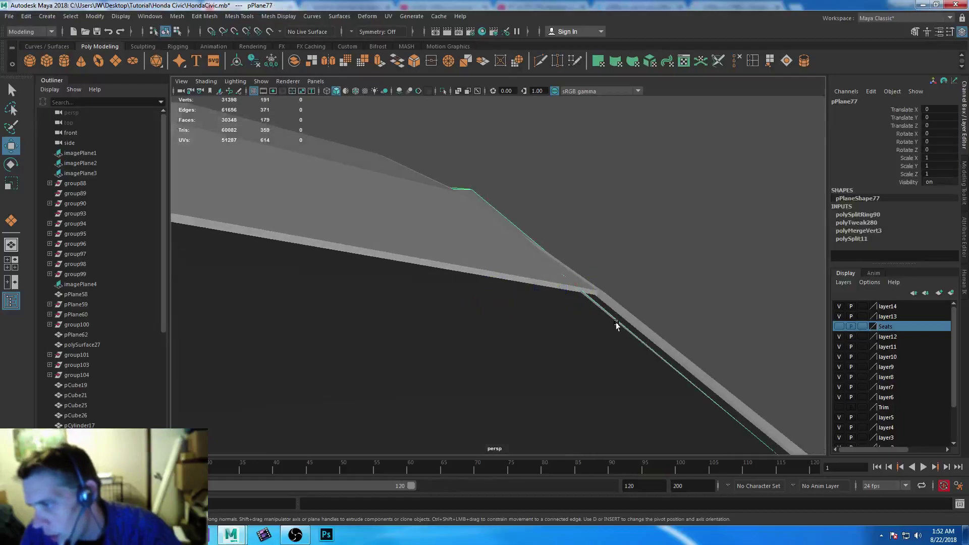
pyautogui.click(616, 325)
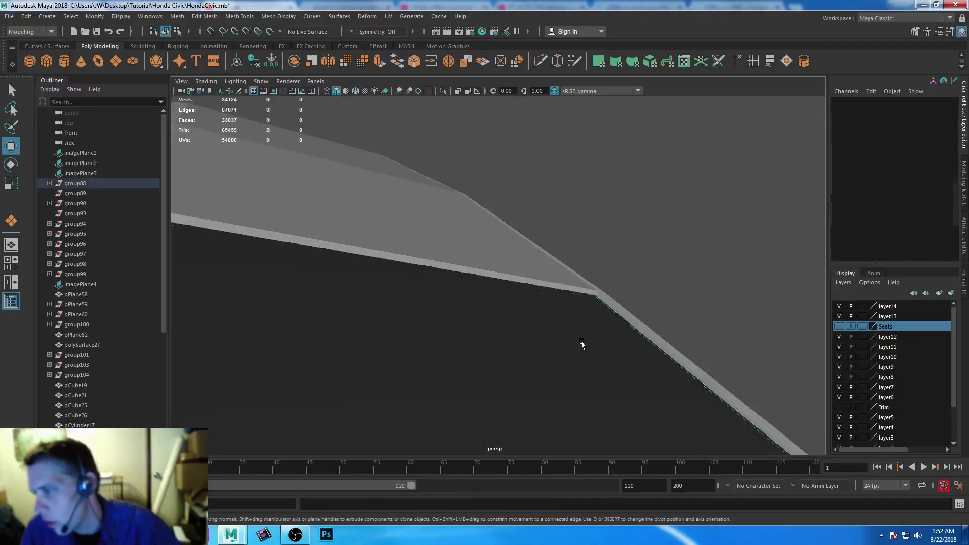
pyautogui.click(593, 288)
pyautogui.click(595, 291)
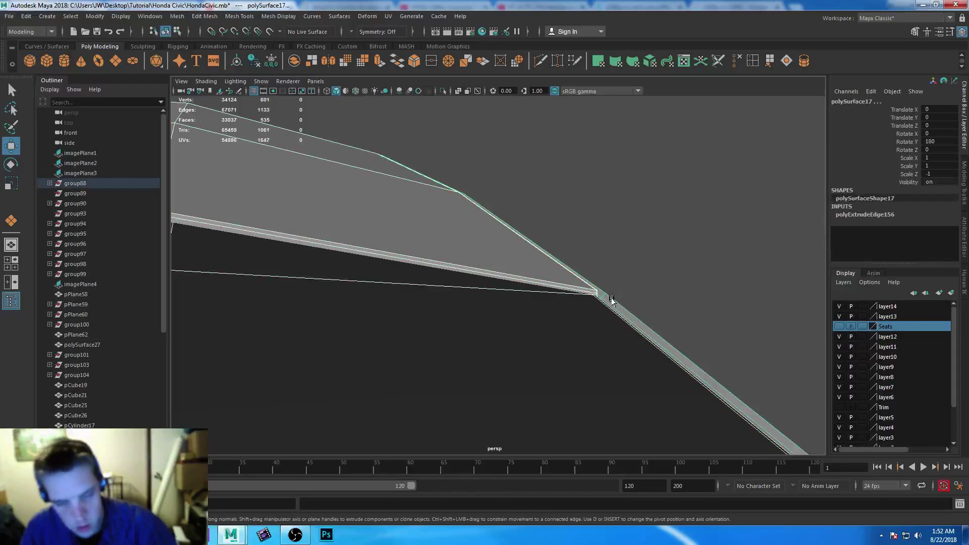
pyautogui.press('3')
pyautogui.click(622, 295)
# - Extrude the plane's inner edge twice towards the car's centre in top view, stopping each extrusion at a lengthwise roof line
pyautogui.keyDown('alt'); pyautogui.moveTo(626, 298); pyautogui.dragTo(494, 228); pyautogui.keyUp('alt')
pyautogui.click(558, 214)
pyautogui.moveTo(493, 228); pyautogui.dragTo(502, 201, button='right')
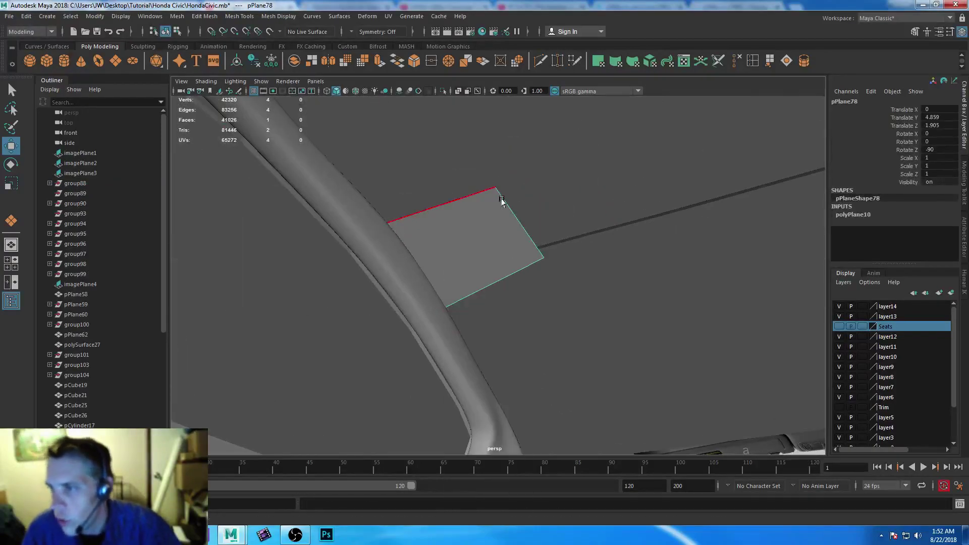
pyautogui.click(503, 201)
pyautogui.press('space')
pyautogui.press('space')
pyautogui.keyDown('alt'); pyautogui.moveTo(476, 210); pyautogui.dragTo(292, 231, button='middle'); pyautogui.keyUp('alt')
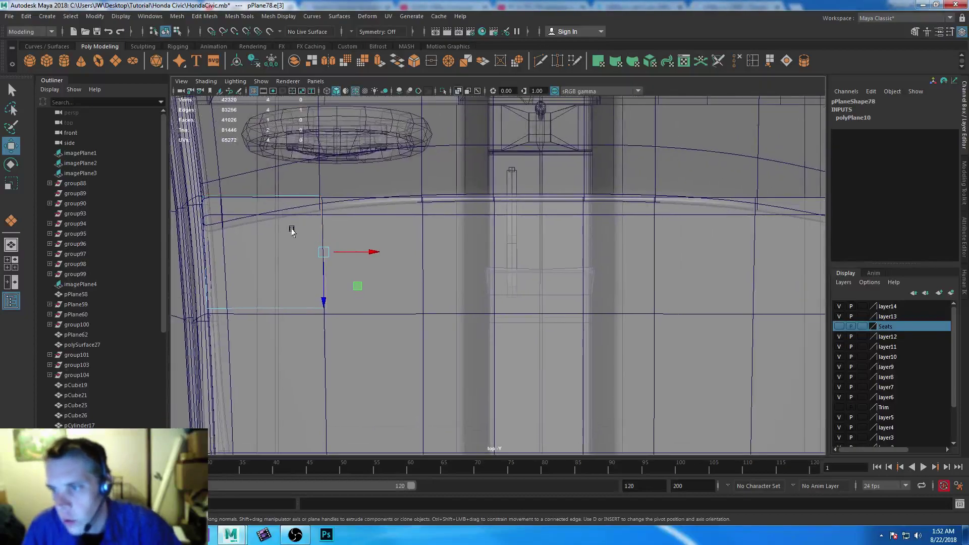
pyautogui.click(378, 62)
pyautogui.moveTo(395, 251); pyautogui.dragTo(569, 251)
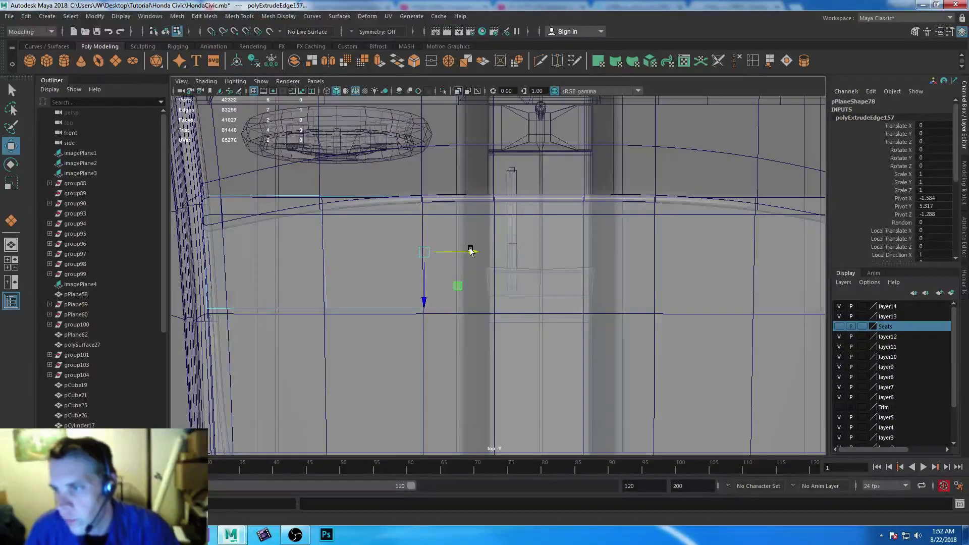
pyautogui.hotkey('ctrl', 'e')
pyautogui.moveTo(426, 253); pyautogui.dragTo(498, 254)
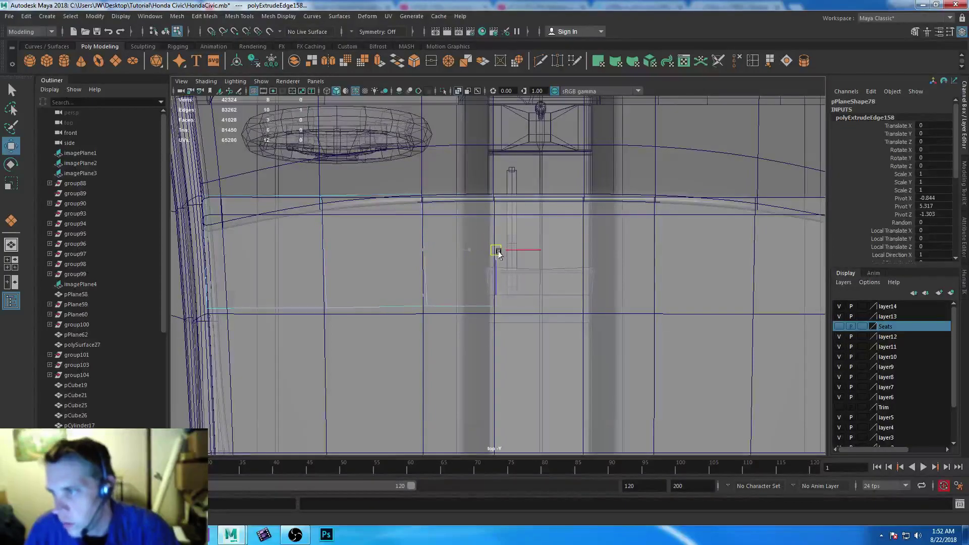
# - Adjust the height of the panel's three inner lengthwise edges in perspective to follow the roof's curvature
pyautogui.press('space')
pyautogui.press('space')
pyautogui.keyDown('alt'); pyautogui.moveTo(658, 264); pyautogui.dragTo(527, 309); pyautogui.keyUp('alt')
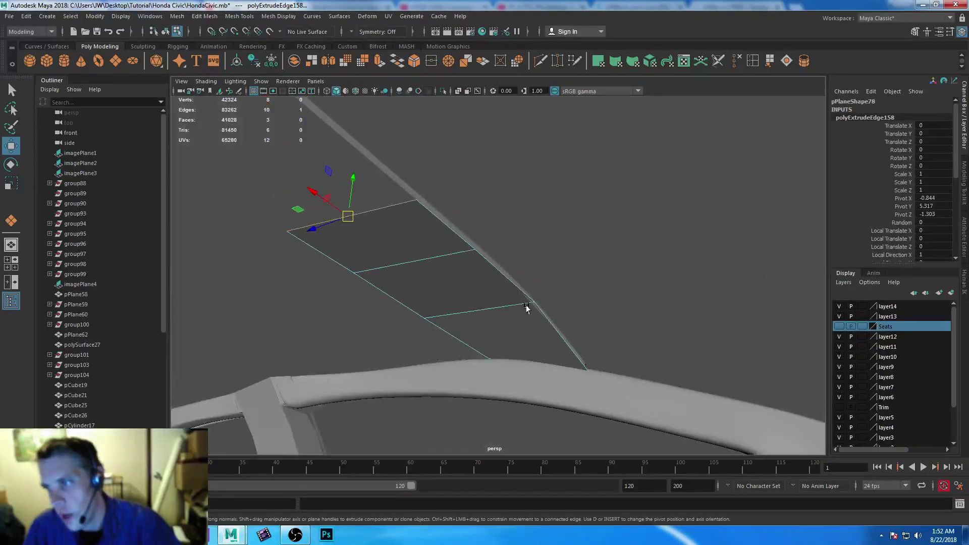
pyautogui.click(498, 307)
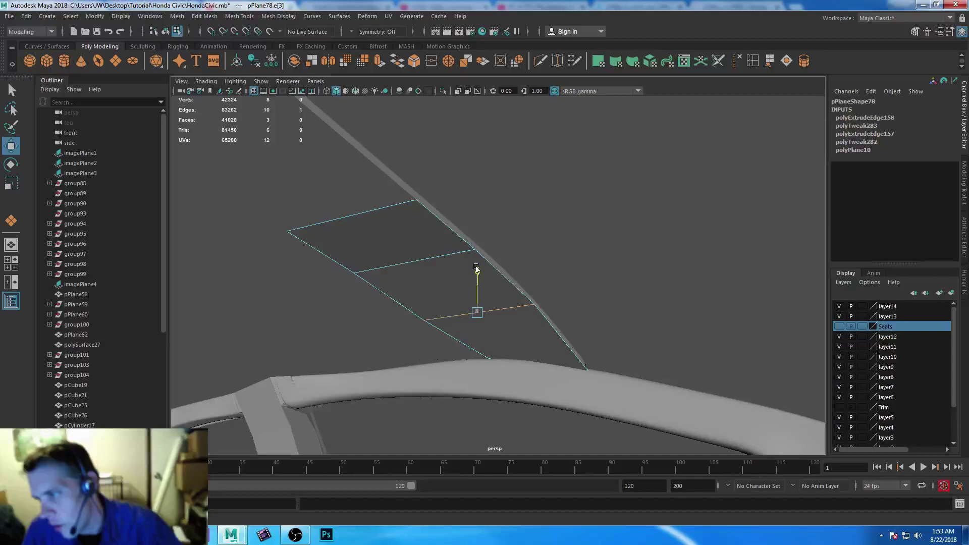
pyautogui.click(464, 251)
pyautogui.moveTo(416, 221); pyautogui.dragTo(415, 220)
pyautogui.click(378, 210)
pyautogui.moveTo(353, 181); pyautogui.dragTo(353, 170)
# - Examine in top view how the panel's innermost edge lines up with the roof's centre section
pyautogui.press('space')
pyautogui.press('space')
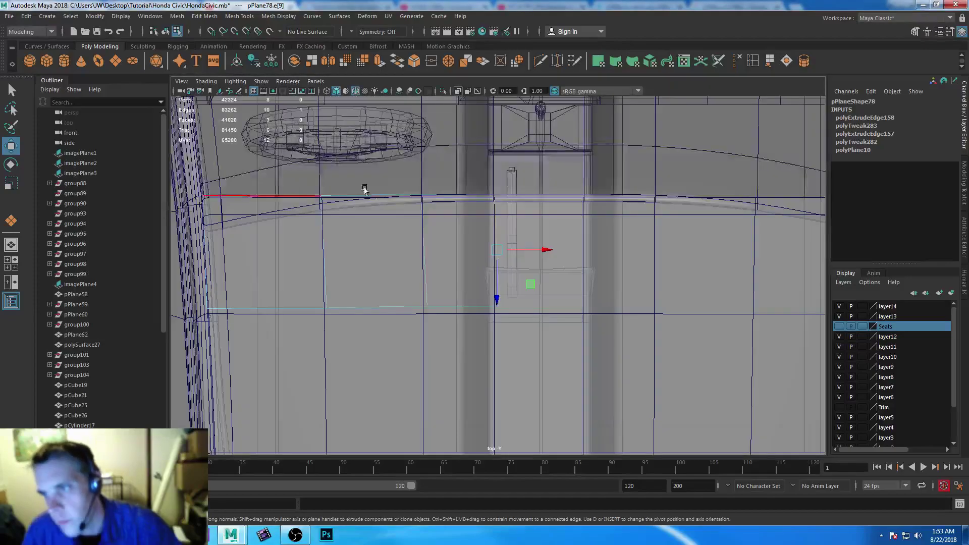
pyautogui.keyDown('alt'); pyautogui.moveTo(541, 251); pyautogui.dragTo(407, 232, button='middle'); pyautogui.keyUp('alt')
pyautogui.keyDown('alt'); pyautogui.moveTo(484, 264); pyautogui.dragTo(495, 269, button='middle'); pyautogui.keyUp('alt')
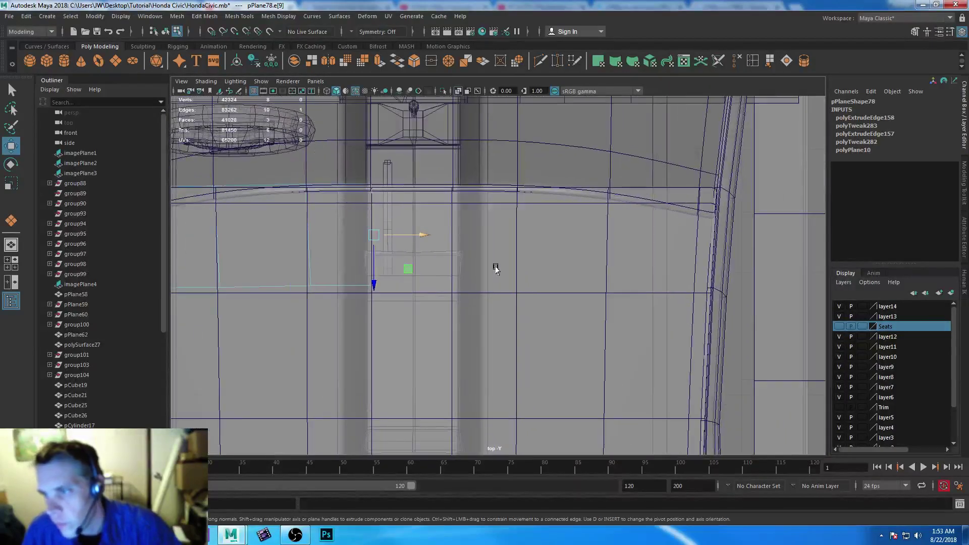
pyautogui.keyDown('alt'); pyautogui.moveTo(371, 226); pyautogui.dragTo(522, 213, button='middle'); pyautogui.keyUp('alt')
pyautogui.press('space')
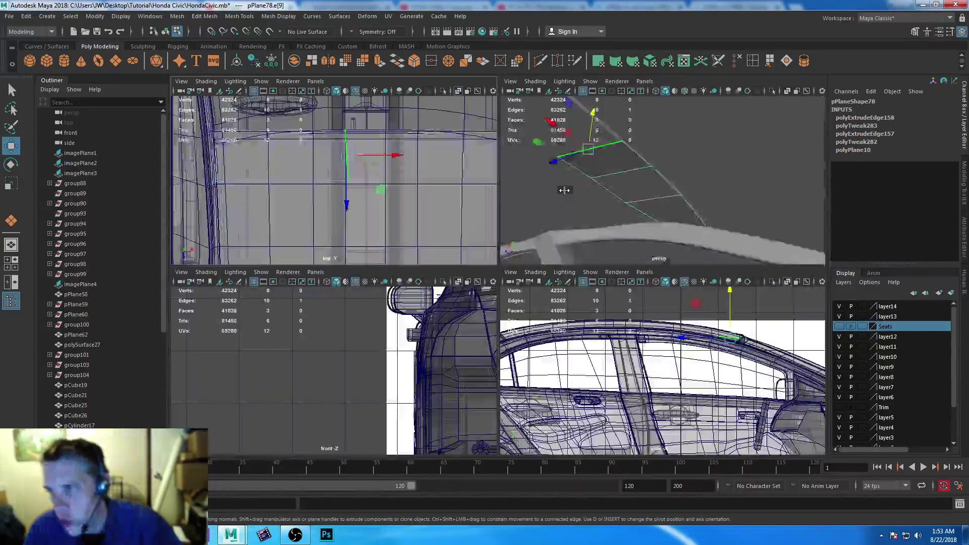
pyautogui.press('space')
# - Move the panel's innermost front vertex rearward and fine-tune its height against the windshield crossbar in perspective
pyautogui.keyDown('alt'); pyautogui.moveTo(521, 244); pyautogui.dragTo(478, 230); pyautogui.keyUp('alt')
pyautogui.keyDown('alt'); pyautogui.moveTo(477, 230); pyautogui.dragTo(493, 288, button='right'); pyautogui.keyUp('alt')
pyautogui.keyDown('alt'); pyautogui.moveTo(494, 287); pyautogui.dragTo(527, 289, button='middle'); pyautogui.keyUp('alt')
pyautogui.keyDown('alt'); pyautogui.moveTo(526, 289); pyautogui.dragTo(575, 313); pyautogui.keyUp('alt')
pyautogui.moveTo(473, 275); pyautogui.dragTo(456, 251, button='right')
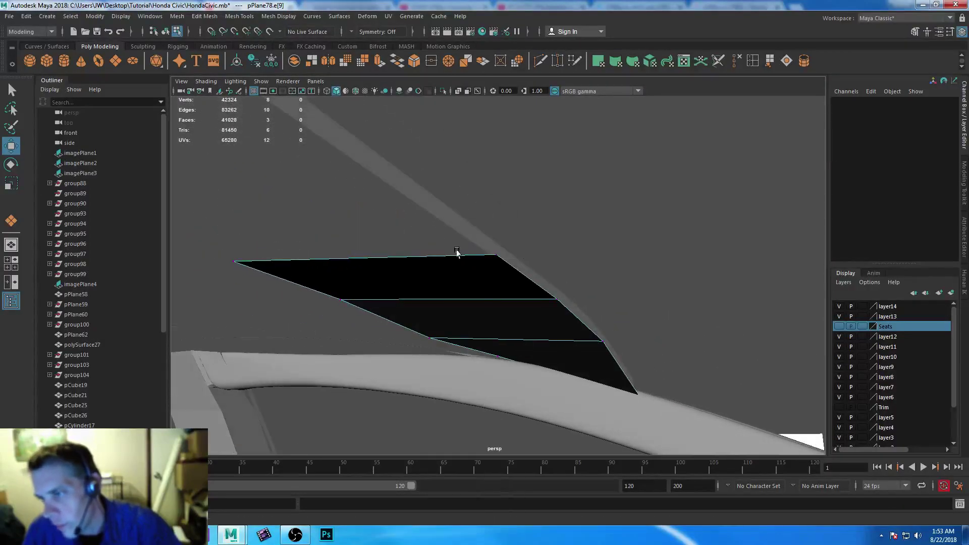
pyautogui.click(497, 255)
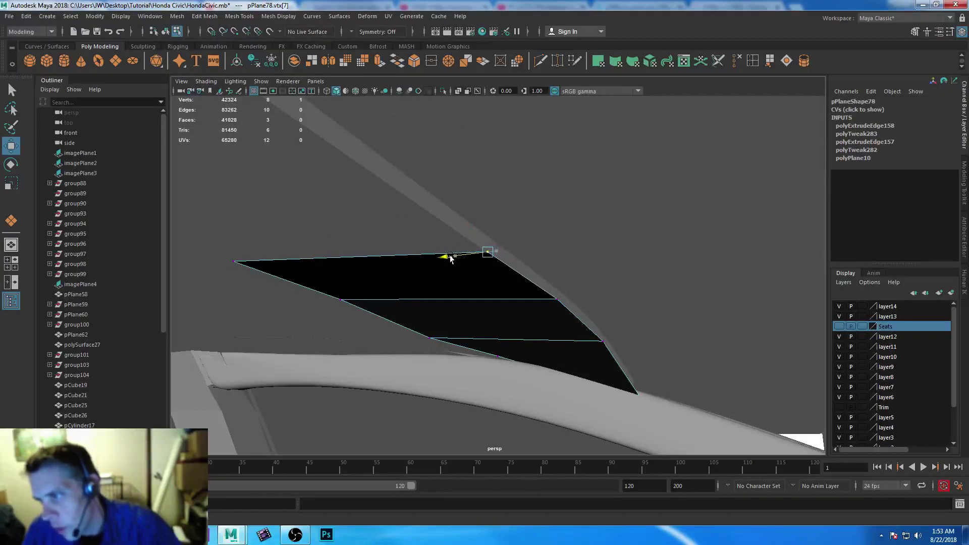
pyautogui.moveTo(485, 204); pyautogui.dragTo(485, 204)
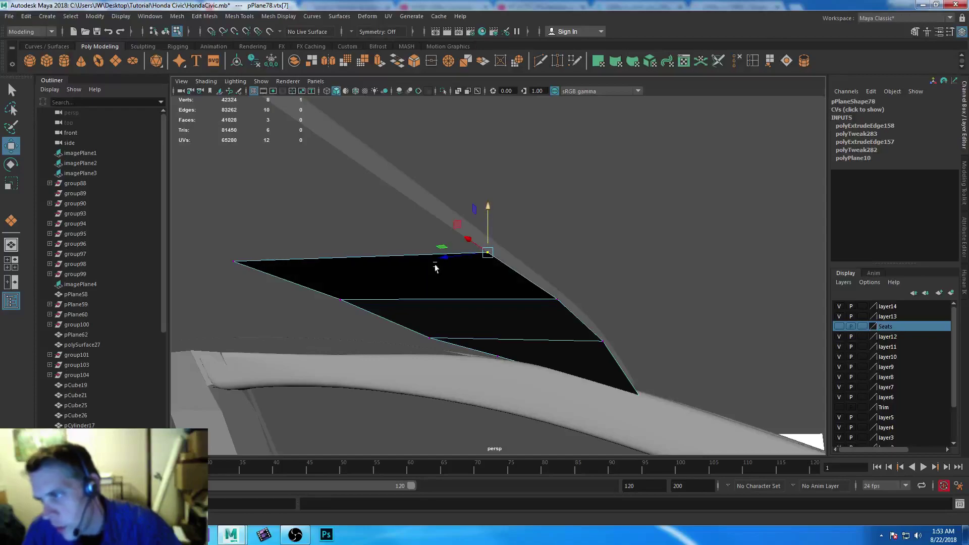
pyautogui.moveTo(446, 260); pyautogui.dragTo(446, 259)
# - Fit the next front vertex outward to the crossbar in height and depth, and undo a trial height change on its outer neighbour
pyautogui.click(557, 299)
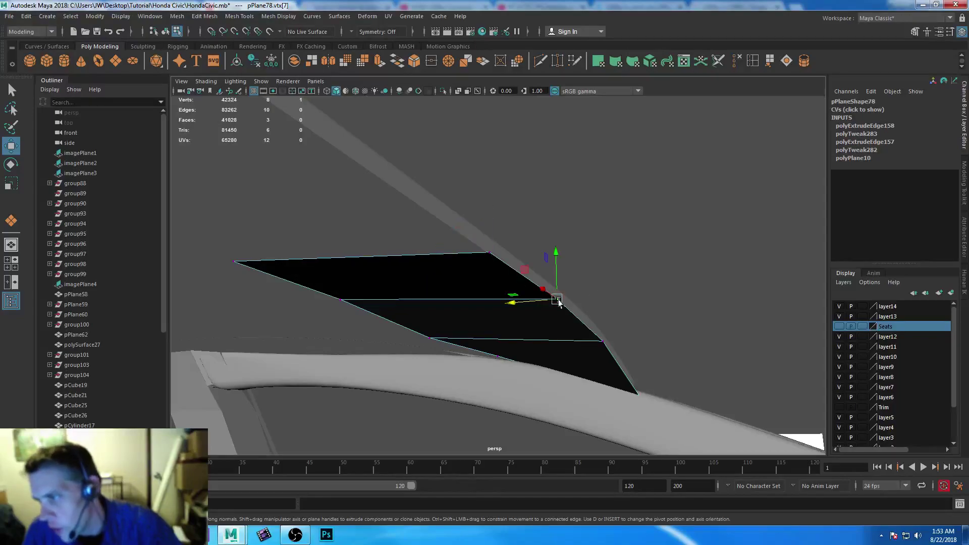
pyautogui.moveTo(557, 254); pyautogui.dragTo(557, 259)
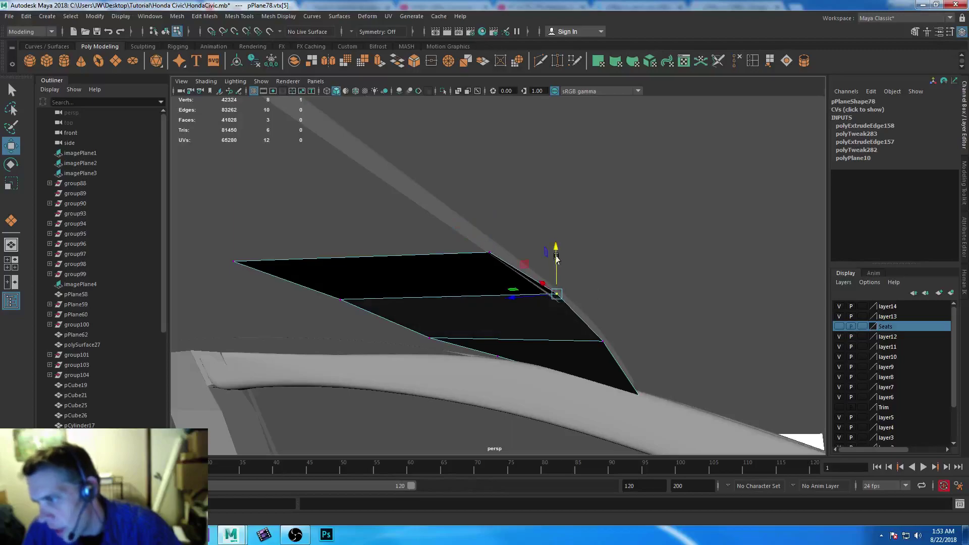
pyautogui.moveTo(515, 300); pyautogui.dragTo(511, 302)
pyautogui.moveTo(546, 247); pyautogui.dragTo(548, 251)
pyautogui.click(603, 342)
pyautogui.moveTo(603, 297); pyautogui.dragTo(603, 296)
pyautogui.hotkey('ctrl', 'z')
# - Extrude the panel's three rear edges rearward to the next crosswise roof line in the top view
pyautogui.moveTo(433, 284); pyautogui.dragTo(436, 235, button='right')
pyautogui.click(303, 281)
pyautogui.click(482, 354)
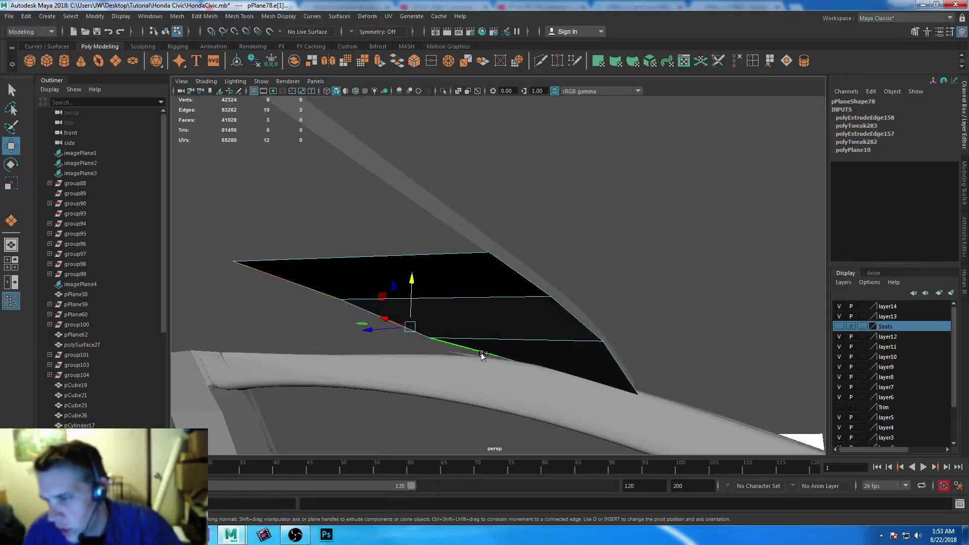
pyautogui.press('space')
pyautogui.press('space')
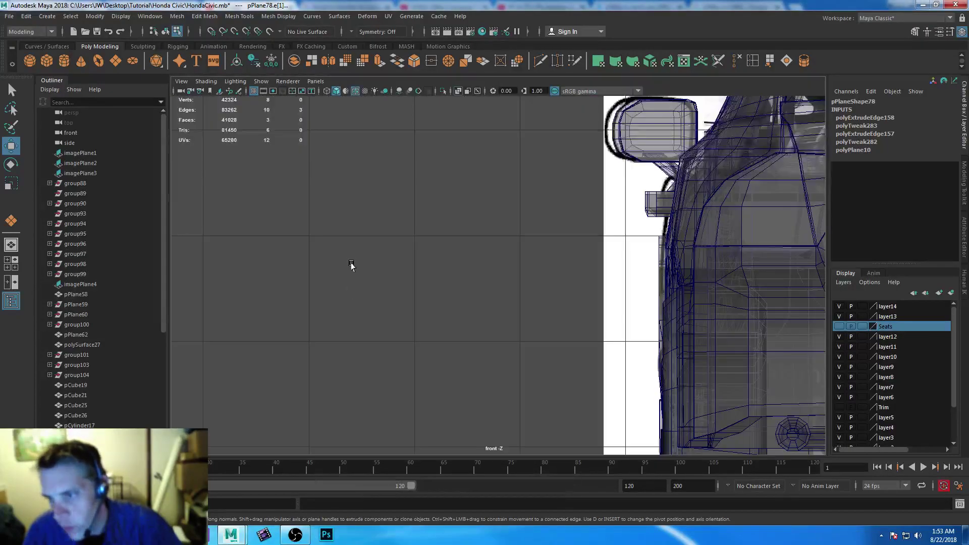
pyautogui.press('space')
pyautogui.press('space')
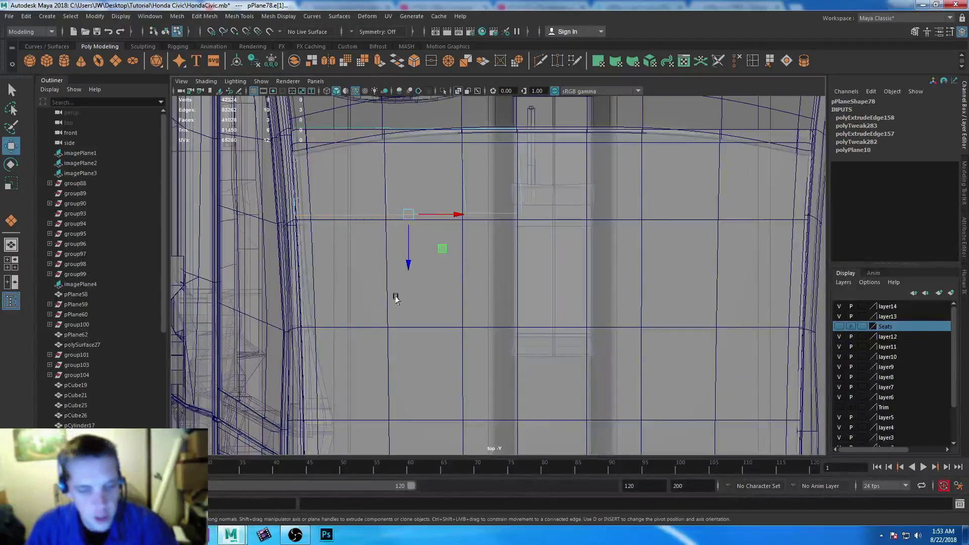
pyautogui.hotkey('ctrl', 'e')
pyautogui.moveTo(407, 262); pyautogui.dragTo(398, 373)
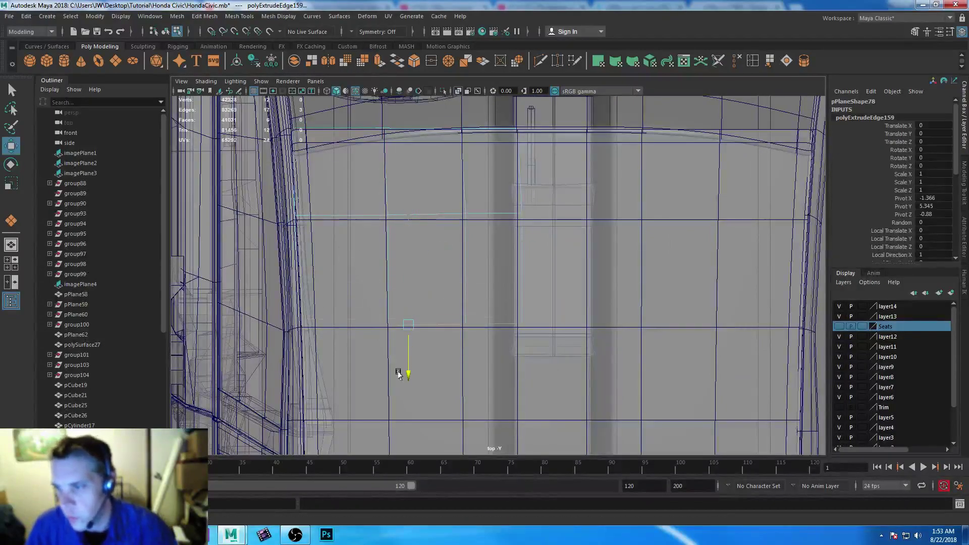
# - Extrude the panel's rear edges rearward in three more segments, matching each to the next crosswise roof line in the top view
pyautogui.hotkey('ctrl', 'e')
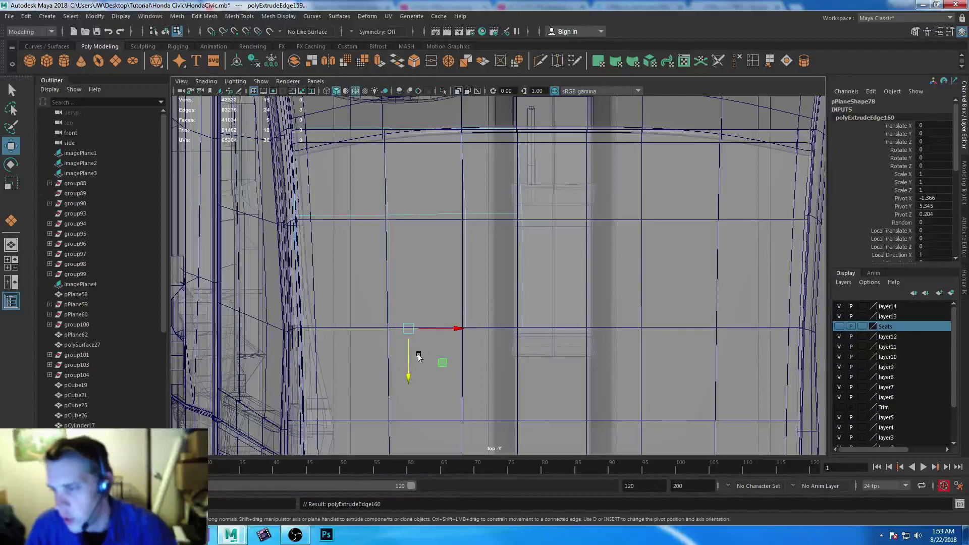
pyautogui.keyDown('alt'); pyautogui.moveTo(507, 344); pyautogui.dragTo(517, 232, button='middle'); pyautogui.keyUp('alt')
pyautogui.moveTo(417, 253); pyautogui.dragTo(417, 321)
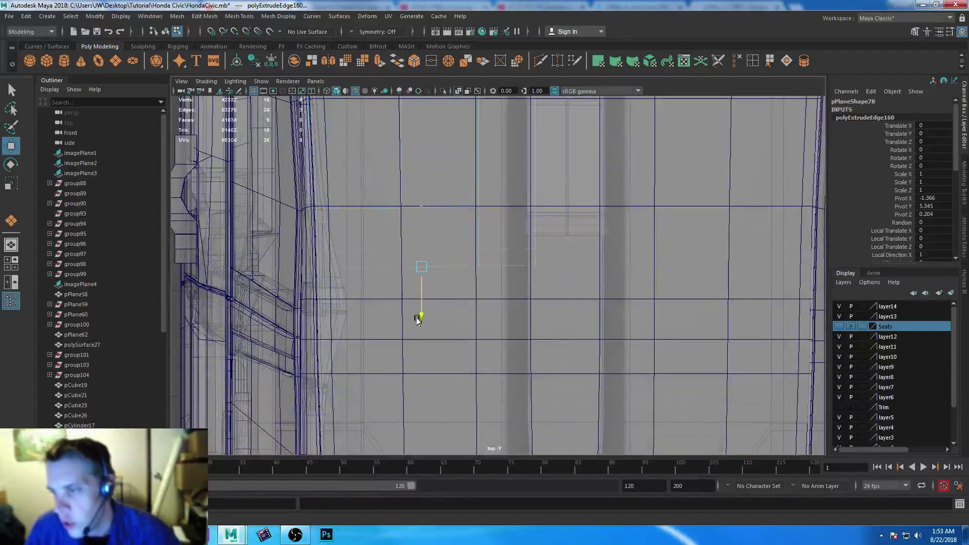
pyautogui.hotkey('ctrl', 'e')
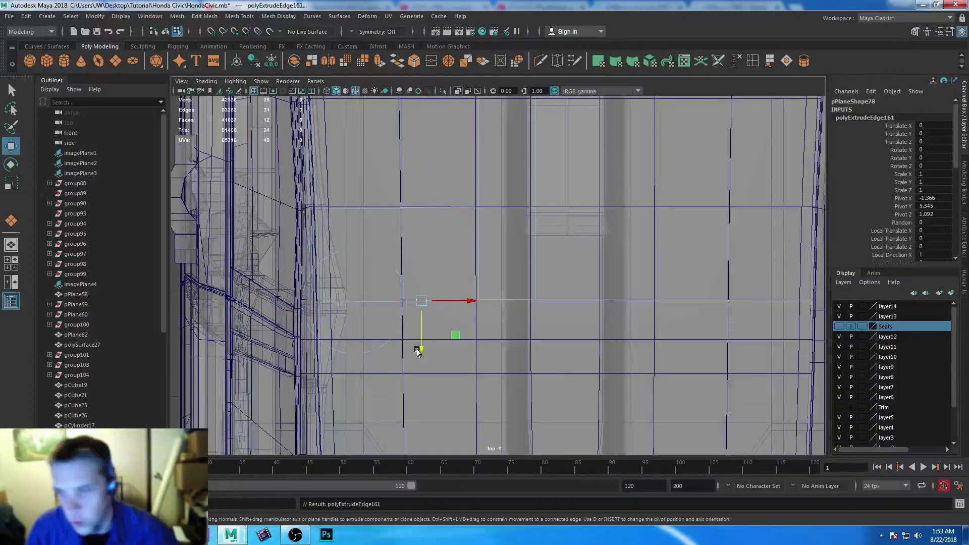
pyautogui.moveTo(419, 351); pyautogui.dragTo(422, 364)
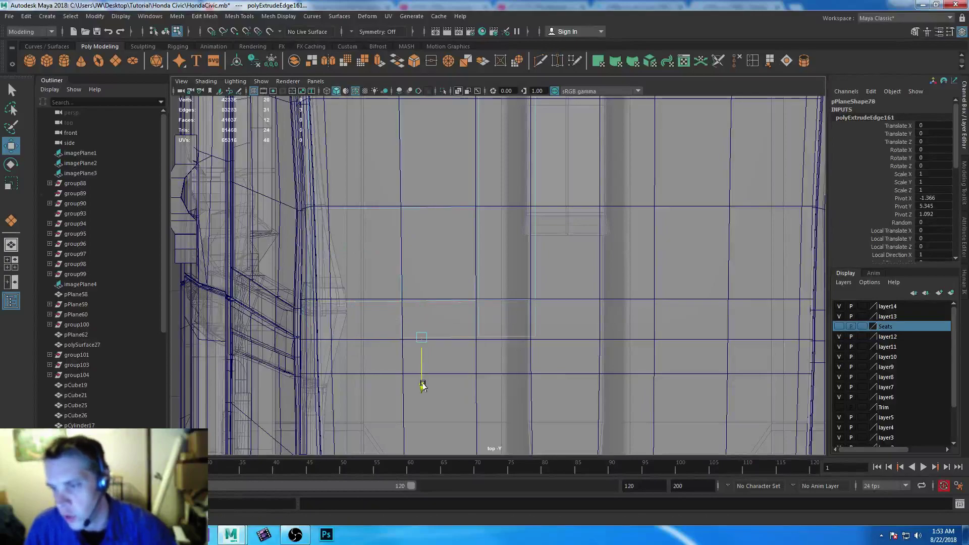
pyautogui.hotkey('ctrl', 'e')
pyautogui.moveTo(418, 387); pyautogui.dragTo(425, 418)
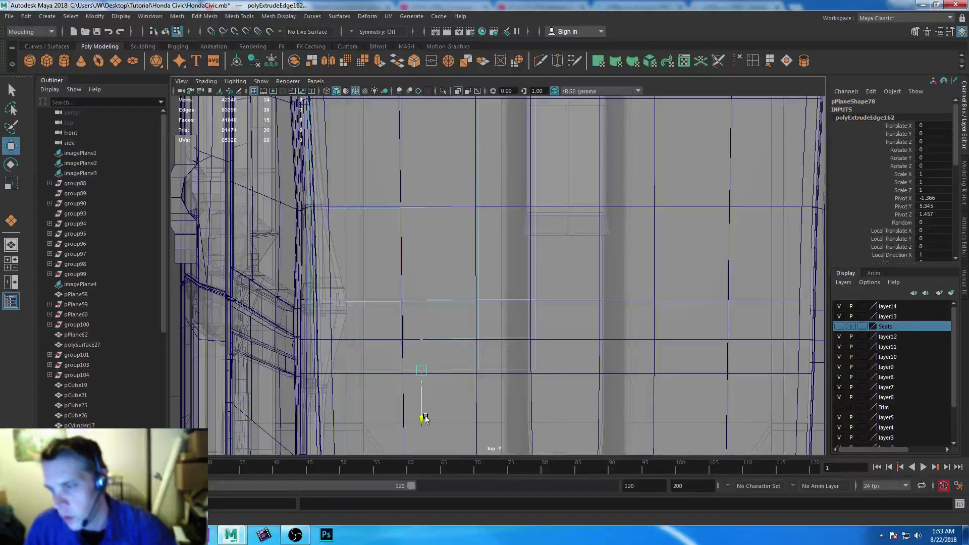
# - Continue extruding the rear edges section by section to the back of the roof, ending with a narrow strip at the rear window
pyautogui.hotkey('ctrl', 'e')
pyautogui.keyDown('alt'); pyautogui.moveTo(456, 353); pyautogui.dragTo(400, 286, button='middle'); pyautogui.keyUp('alt')
pyautogui.moveTo(388, 245); pyautogui.dragTo(394, 406)
pyautogui.hotkey('ctrl', 'e')
pyautogui.keyDown('alt'); pyautogui.moveTo(530, 335); pyautogui.dragTo(536, 141, button='middle'); pyautogui.keyUp('alt')
pyautogui.hotkey('ctrl', 'e')
pyautogui.moveTo(398, 226); pyautogui.dragTo(399, 384)
pyautogui.hotkey('ctrl', 'e')
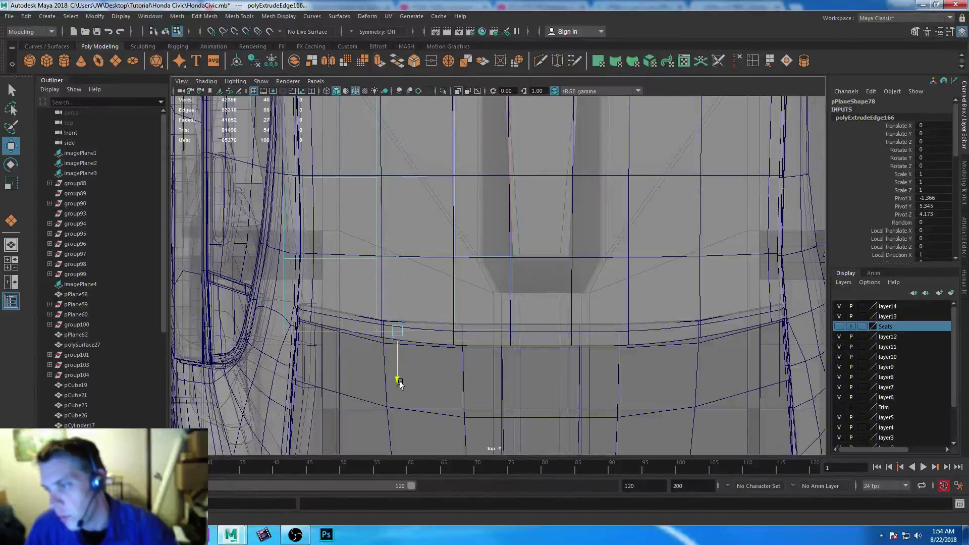
pyautogui.hotkey('ctrl', 'e')
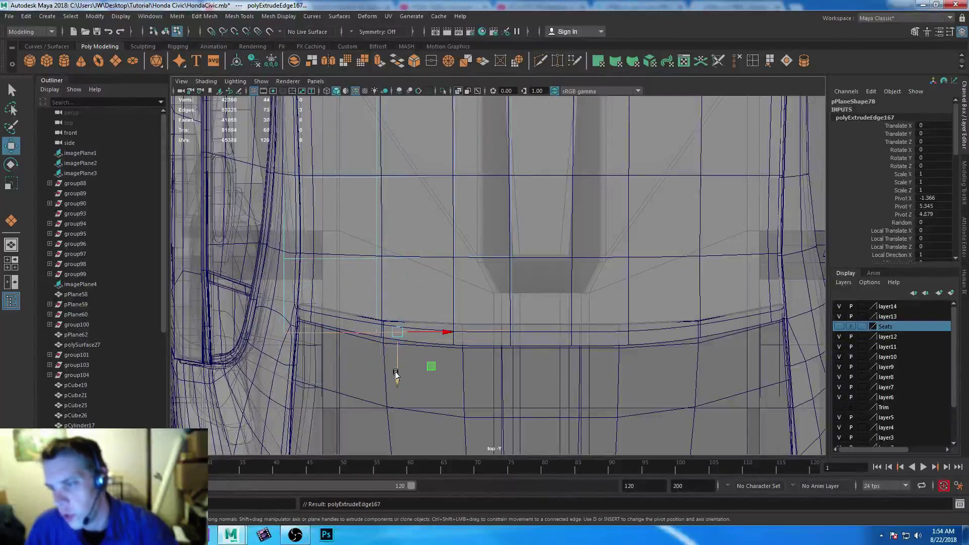
pyautogui.moveTo(400, 389); pyautogui.dragTo(400, 394)
# - In perspective, fit the innermost rear vertex and its outward neighbours to the height of the rear window crossbar
pyautogui.press('space')
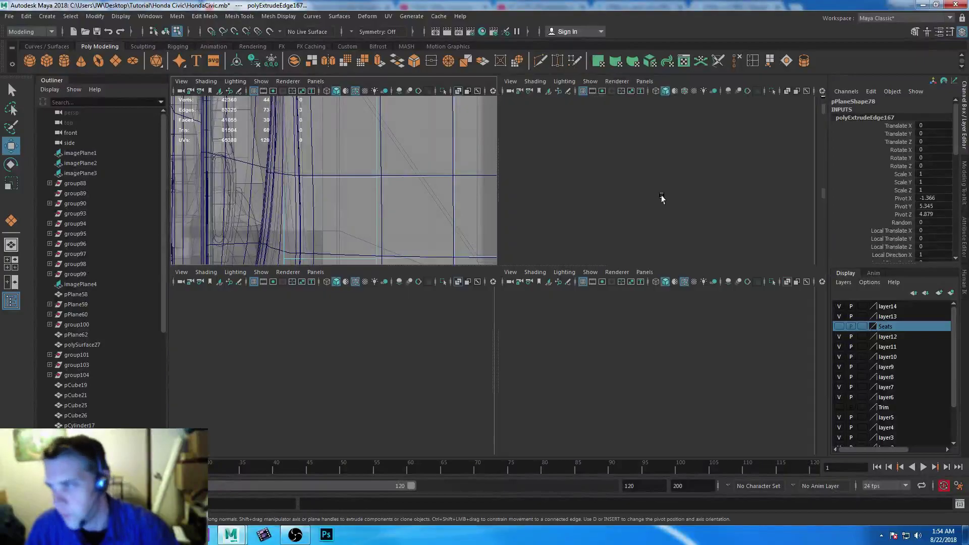
pyautogui.press('space')
pyautogui.keyDown('alt'); pyautogui.moveTo(581, 228); pyautogui.dragTo(511, 279); pyautogui.keyUp('alt')
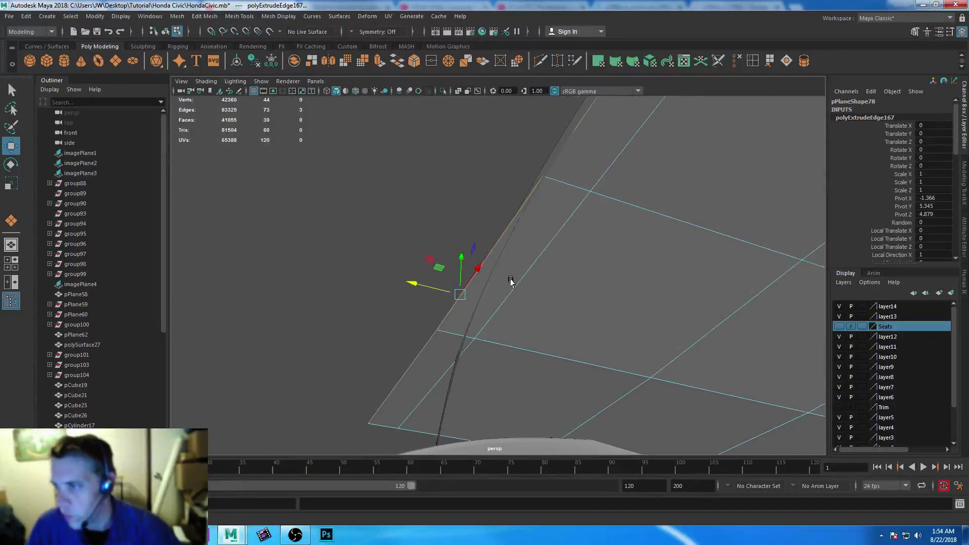
pyautogui.moveTo(560, 246); pyautogui.dragTo(493, 252, button='right')
pyautogui.keyDown('alt'); pyautogui.moveTo(567, 241); pyautogui.dragTo(504, 119); pyautogui.keyUp('alt')
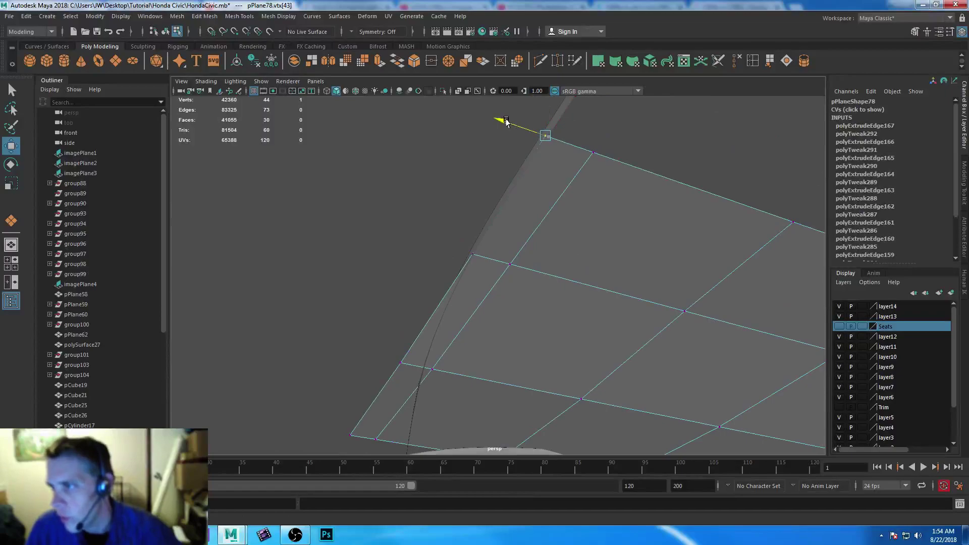
pyautogui.moveTo(544, 108); pyautogui.dragTo(544, 110)
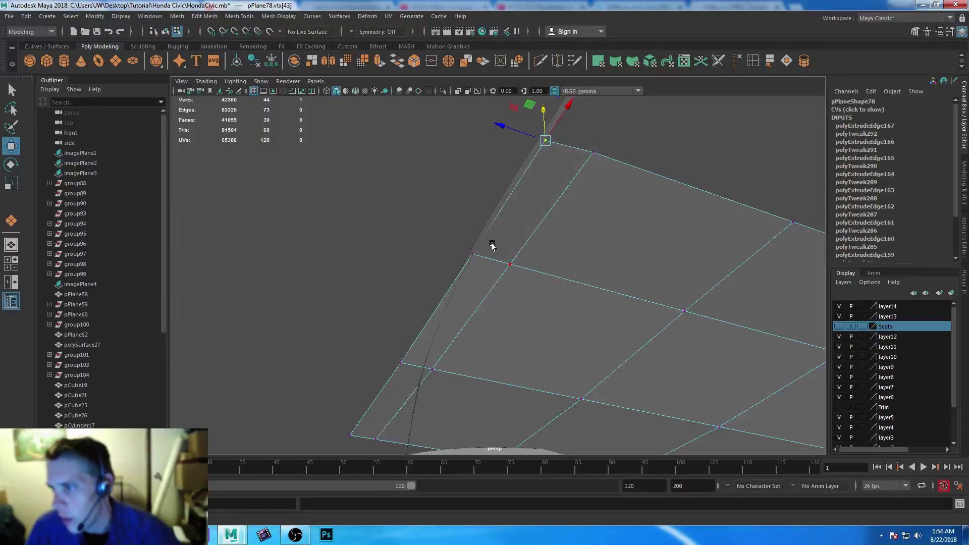
pyautogui.click(472, 255)
pyautogui.moveTo(470, 221); pyautogui.dragTo(471, 221)
pyautogui.moveTo(385, 347)
pyautogui.mouseDown()
pyautogui.moveTo(452, 385)
pyautogui.moveTo(371, 357)
pyautogui.moveTo(384, 361)
pyautogui.mouseUp()
pyautogui.moveTo(520, 382)
pyautogui.keyDown('alt'); pyautogui.mouseDown()
pyautogui.moveTo(543, 383)
pyautogui.moveTo(543, 374)
pyautogui.moveTo(526, 376)
pyautogui.moveTo(519, 392)
pyautogui.mouseUp(); pyautogui.keyUp('alt')
# - Shift the rear edge vertices one after another in depth to follow the crossbar's curve, moving the outer corner pair forward
pyautogui.moveTo(542, 168); pyautogui.dragTo(584, 218)
pyautogui.moveTo(538, 179); pyautogui.dragTo(533, 179)
pyautogui.moveTo(472, 265); pyautogui.dragTo(490, 284)
pyautogui.moveTo(437, 264); pyautogui.dragTo(446, 268)
pyautogui.moveTo(411, 348); pyautogui.dragTo(419, 370)
pyautogui.moveTo(364, 346); pyautogui.dragTo(370, 347)
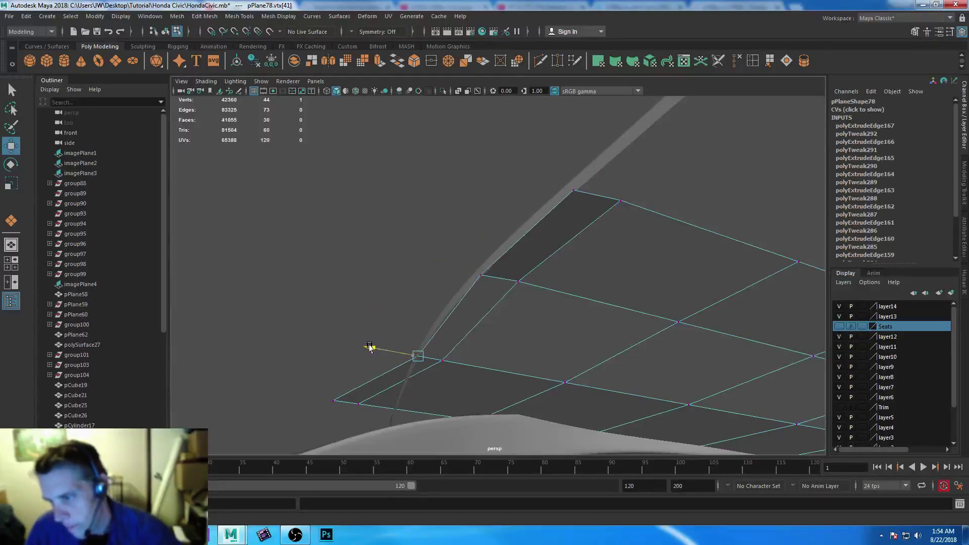
pyautogui.moveTo(320, 385); pyautogui.dragTo(369, 427)
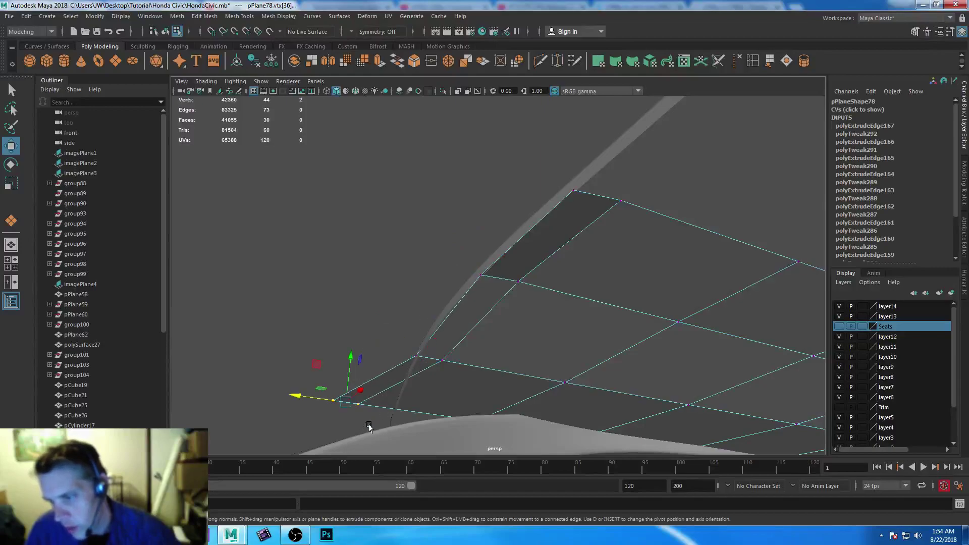
pyautogui.moveTo(296, 394); pyautogui.dragTo(353, 410)
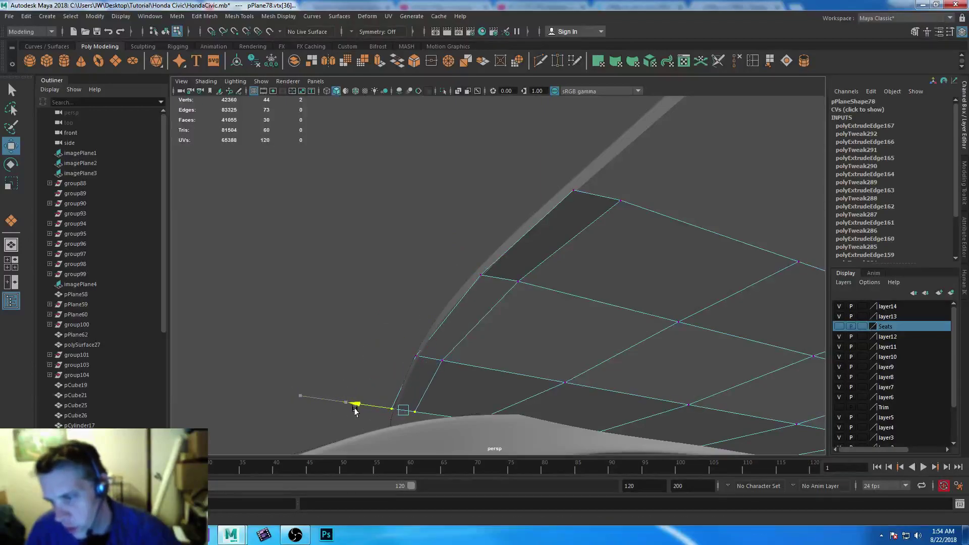
# - Fine-tune the height of the three inner vertex pairs along the panel's rear strip against the underside of the crossbar
pyautogui.keyDown('alt'); pyautogui.moveTo(560, 197); pyautogui.dragTo(410, 301); pyautogui.keyUp('alt')
pyautogui.keyDown('alt'); pyautogui.moveTo(515, 367); pyautogui.dragTo(421, 210); pyautogui.keyUp('alt')
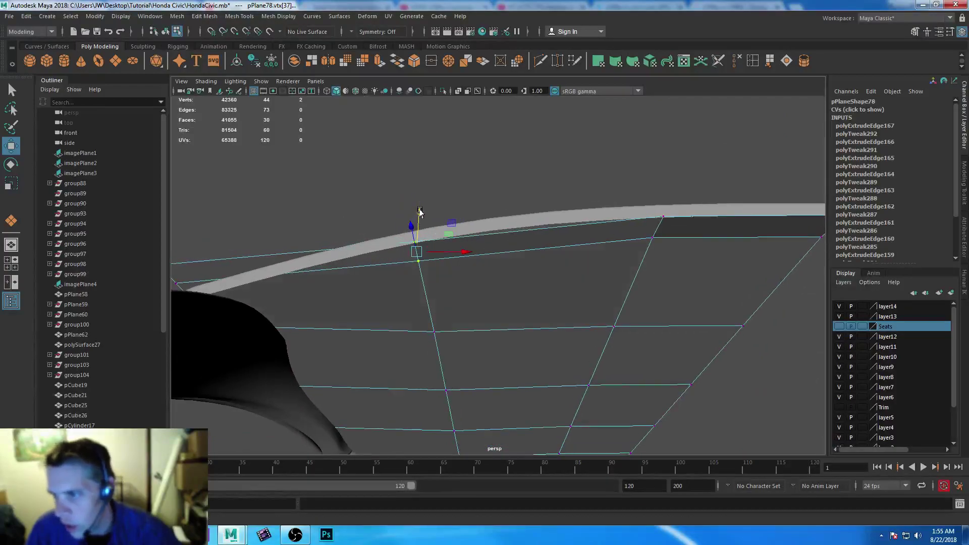
pyautogui.moveTo(420, 210); pyautogui.dragTo(420, 212)
pyautogui.moveTo(633, 212); pyautogui.dragTo(677, 267)
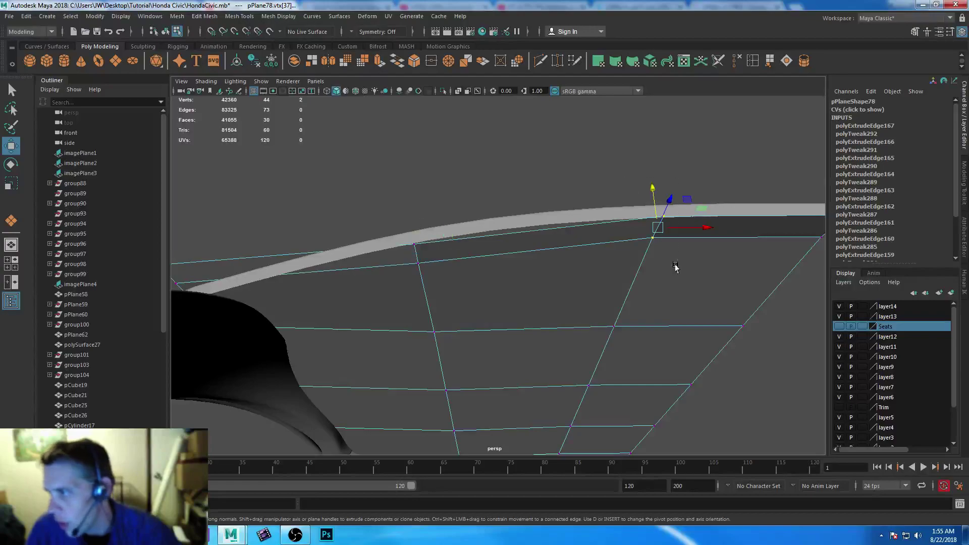
pyautogui.moveTo(664, 201)
pyautogui.keyDown('alt'); pyautogui.mouseDown()
pyautogui.moveTo(688, 249)
pyautogui.moveTo(671, 192)
pyautogui.mouseUp(); pyautogui.keyUp('alt')
pyautogui.moveTo(668, 186); pyautogui.dragTo(735, 259)
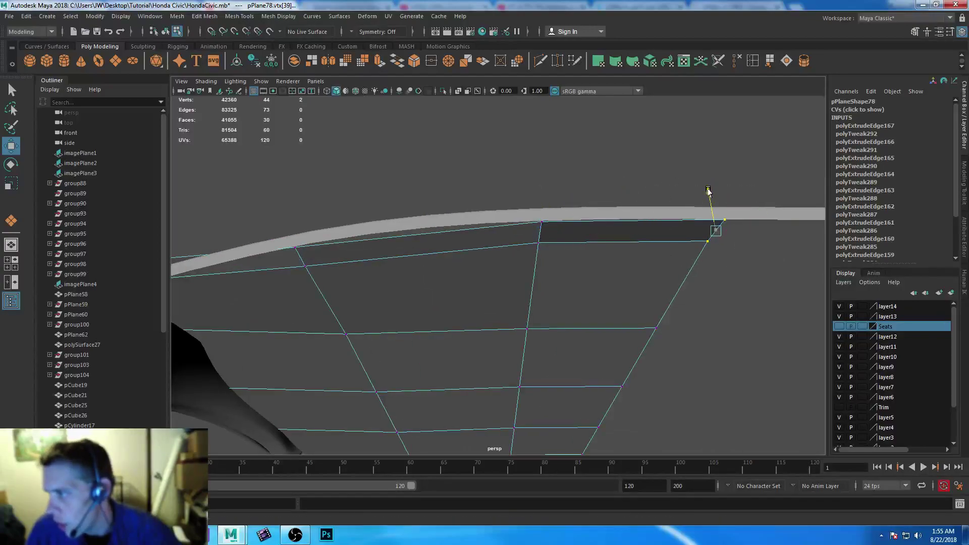
# - Fit the outer rear vertex pair to the end of the crossbar in height, depth and sideways position
pyautogui.keyDown('alt'); pyautogui.moveTo(398, 273); pyautogui.dragTo(454, 283); pyautogui.keyUp('alt')
pyautogui.moveTo(225, 224); pyautogui.dragTo(329, 357)
pyautogui.moveTo(468, 322); pyautogui.dragTo(367, 393)
pyautogui.moveTo(319, 288); pyautogui.dragTo(321, 334)
pyautogui.keyDown('alt'); pyautogui.moveTo(342, 374); pyautogui.dragTo(338, 352); pyautogui.keyUp('alt')
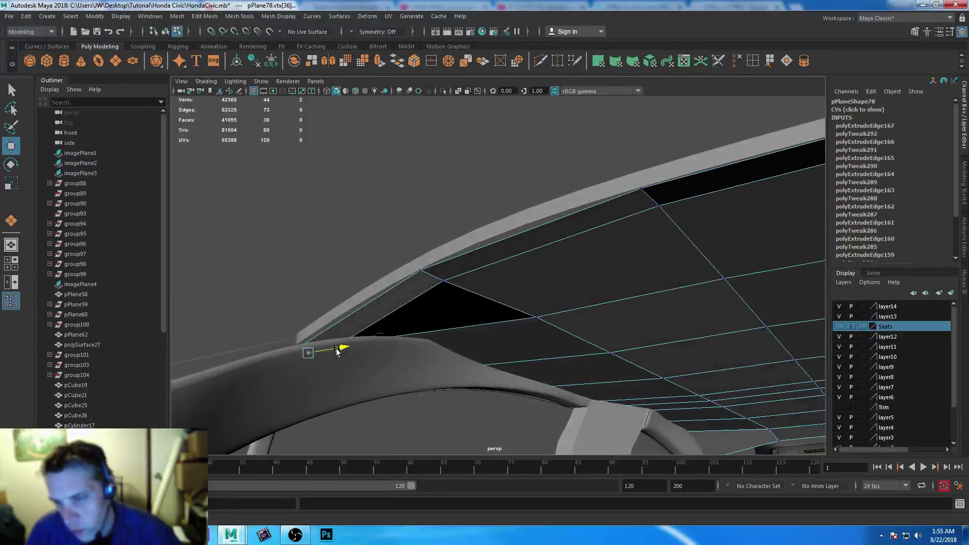
pyautogui.keyDown('alt'); pyautogui.moveTo(374, 391); pyautogui.dragTo(293, 359); pyautogui.keyUp('alt')
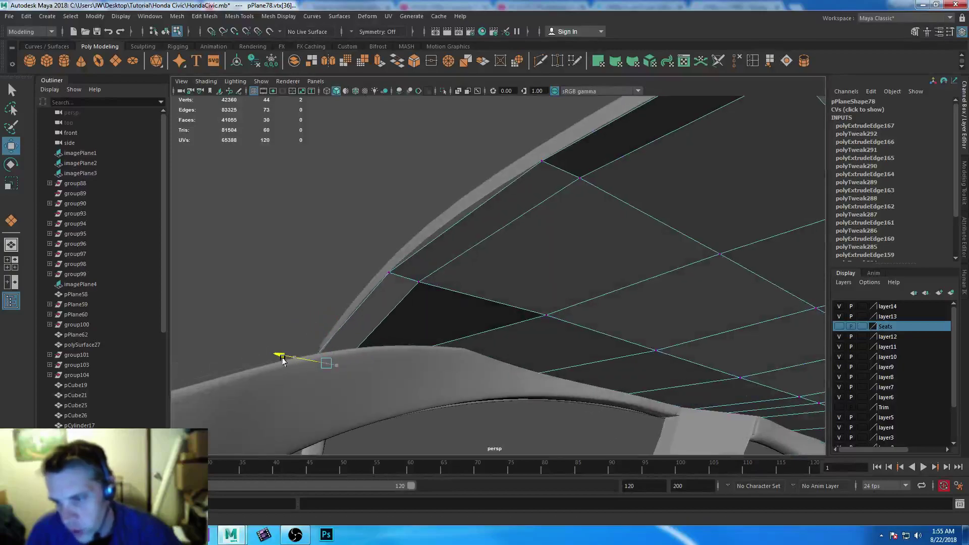
pyautogui.keyDown('alt'); pyautogui.moveTo(283, 359); pyautogui.dragTo(334, 389); pyautogui.keyUp('alt')
pyautogui.moveTo(282, 295); pyautogui.dragTo(283, 297)
pyautogui.moveTo(318, 352); pyautogui.dragTo(396, 335)
# - Raise the panel's interior vertices between the front and rear strips towards the roof
pyautogui.keyDown('alt'); pyautogui.moveTo(360, 307); pyautogui.dragTo(491, 317); pyautogui.keyUp('alt')
pyautogui.moveTo(345, 173); pyautogui.dragTo(515, 279)
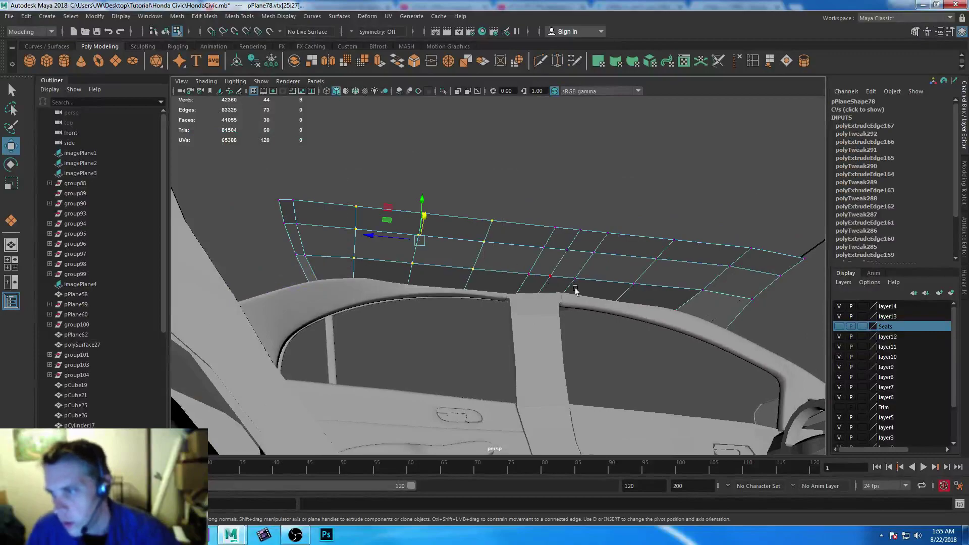
pyautogui.keyDown('shift'); pyautogui.moveTo(523, 185); pyautogui.dragTo(605, 290); pyautogui.keyUp('shift')
pyautogui.keyDown('shift'); pyautogui.moveTo(619, 207); pyautogui.dragTo(735, 294); pyautogui.keyUp('shift')
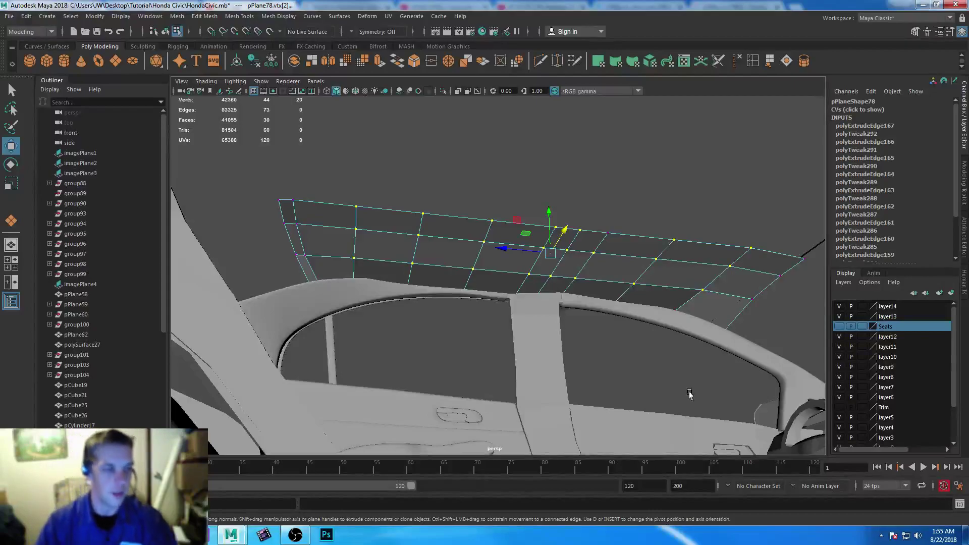
pyautogui.keyDown('alt'); pyautogui.moveTo(534, 388); pyautogui.dragTo(552, 335); pyautogui.keyUp('alt')
pyautogui.moveTo(516, 203); pyautogui.dragTo(516, 192)
# - Leave the rearmost interior row out of the selection and raise the remaining interior vertices a little further
pyautogui.keyDown('alt'); pyautogui.moveTo(490, 344); pyautogui.dragTo(413, 355); pyautogui.keyUp('alt')
pyautogui.keyDown('ctrl'); pyautogui.moveTo(380, 210); pyautogui.dragTo(412, 312); pyautogui.keyUp('ctrl')
pyautogui.keyDown('alt'); pyautogui.moveTo(685, 297); pyautogui.dragTo(596, 285, button='middle'); pyautogui.keyUp('alt')
pyautogui.moveTo(458, 195); pyautogui.dragTo(457, 192)
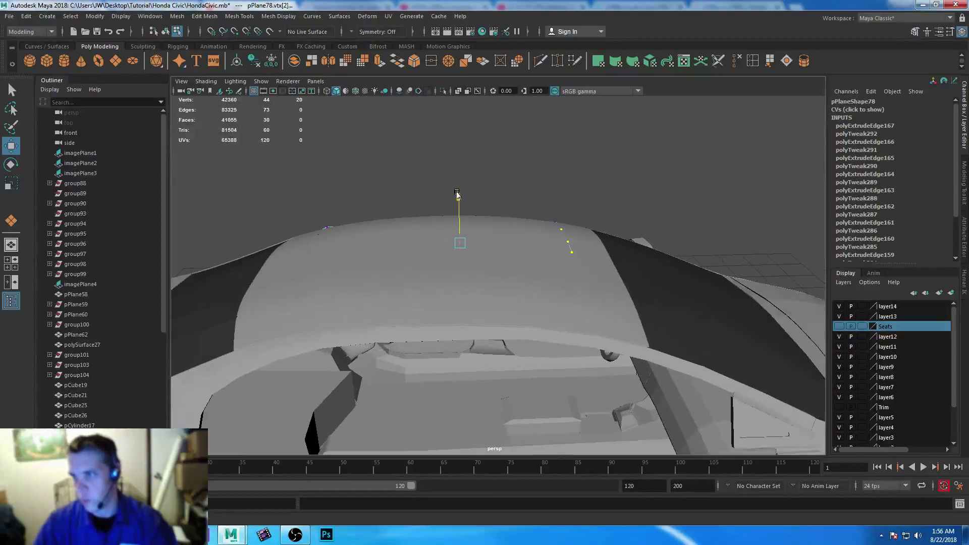
# - Exclude further front and rear interior rows and raise only the central vertices to arch the panel under the roof
pyautogui.keyDown('ctrl'); pyautogui.moveTo(550, 195); pyautogui.dragTo(612, 282); pyautogui.keyUp('ctrl')
pyautogui.keyDown('alt'); pyautogui.moveTo(482, 281); pyautogui.dragTo(436, 201); pyautogui.keyUp('alt')
pyautogui.keyDown('alt'); pyautogui.moveTo(444, 207); pyautogui.dragTo(651, 354); pyautogui.keyUp('alt')
pyautogui.keyDown('alt'); pyautogui.moveTo(353, 242); pyautogui.dragTo(328, 217); pyautogui.keyUp('alt')
pyautogui.moveTo(318, 202); pyautogui.dragTo(347, 282)
pyautogui.moveTo(429, 191); pyautogui.dragTo(429, 185)
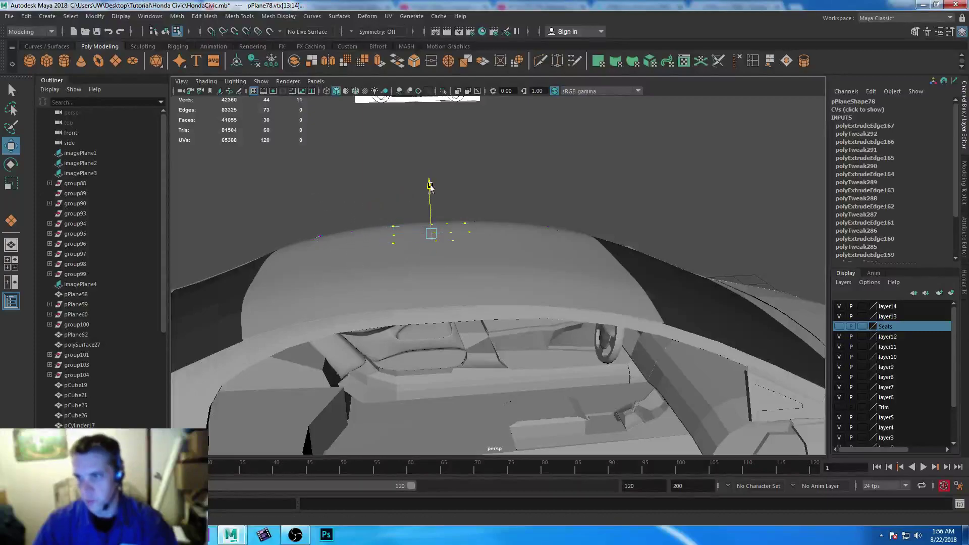
# - Raise the single low vertex above the door pillar into line with its neighbours, just below the roof surface
pyautogui.keyDown('shift'); pyautogui.moveTo(241, 177); pyautogui.dragTo(323, 220); pyautogui.keyUp('shift')
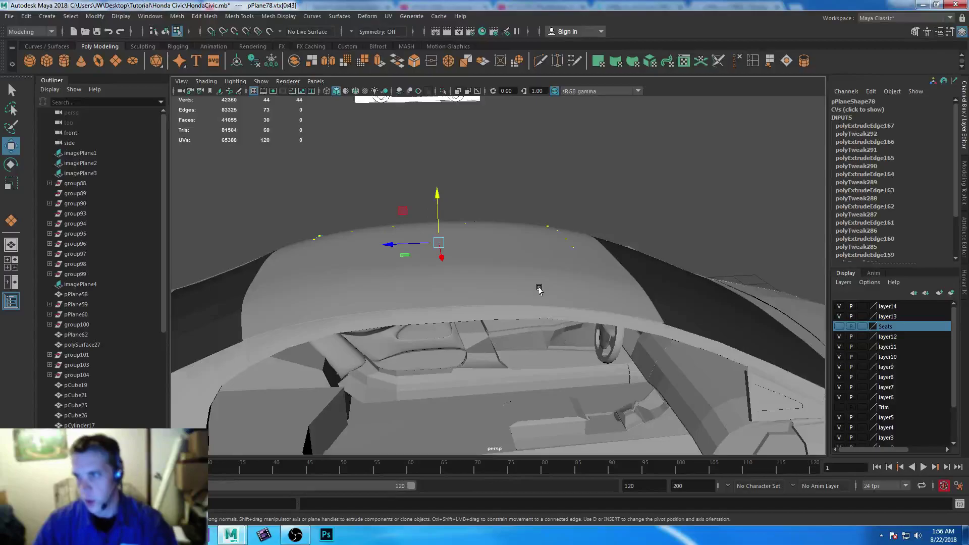
pyautogui.keyDown('alt'); pyautogui.moveTo(588, 350); pyautogui.dragTo(572, 320); pyautogui.keyUp('alt')
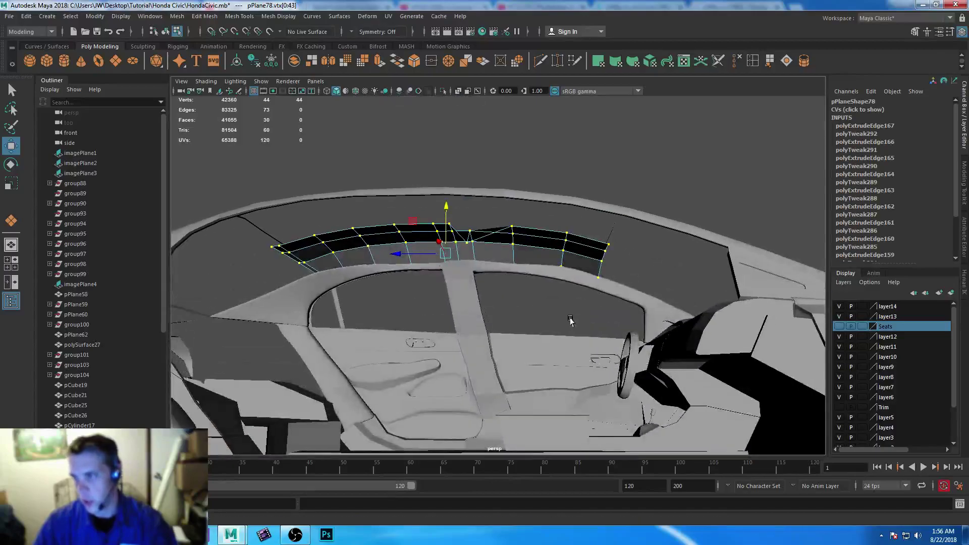
pyautogui.scroll(3, 469, 266)
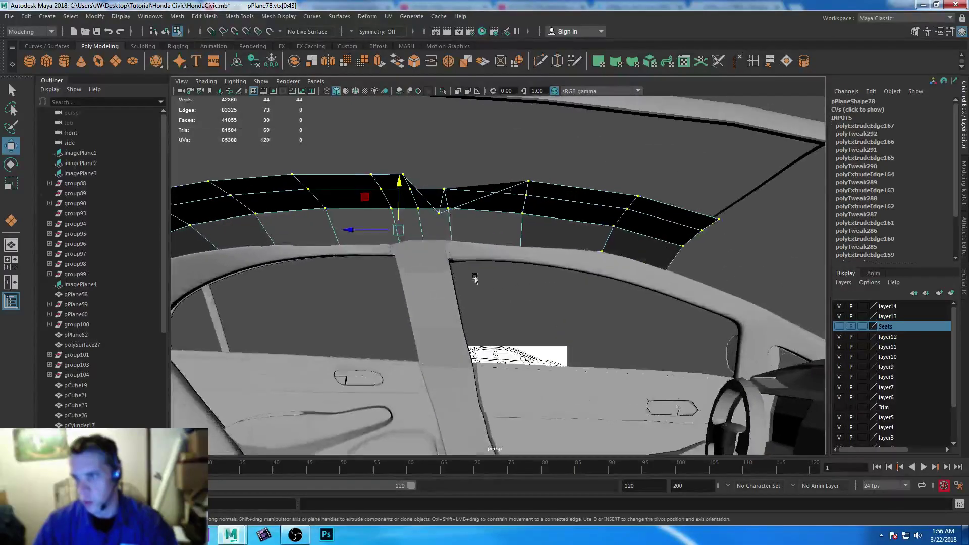
pyautogui.click(437, 214)
pyautogui.moveTo(437, 167); pyautogui.dragTo(439, 125)
pyautogui.keyDown('alt'); pyautogui.moveTo(544, 214); pyautogui.dragTo(539, 241); pyautogui.keyUp('alt')
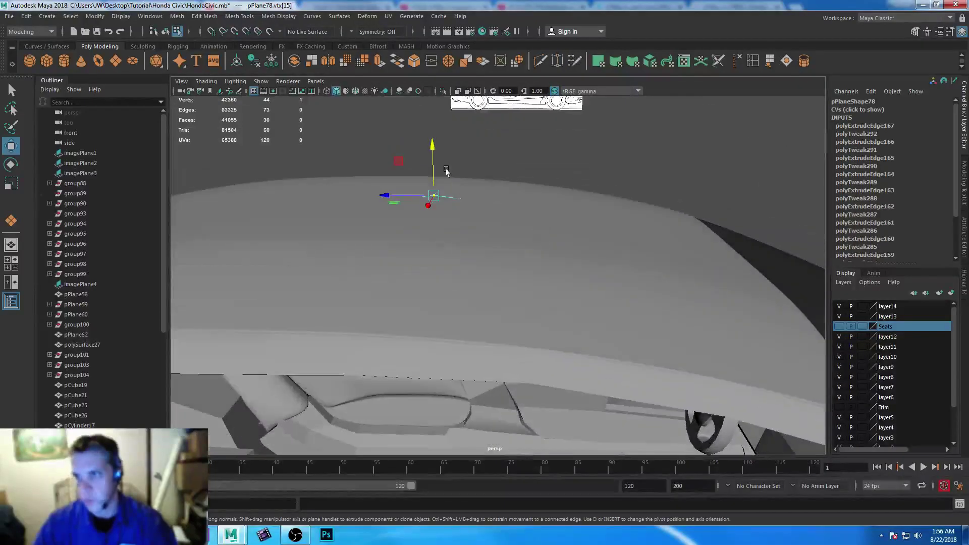
pyautogui.moveTo(426, 146); pyautogui.dragTo(428, 149)
pyautogui.keyDown('alt'); pyautogui.moveTo(637, 326); pyautogui.dragTo(660, 275); pyautogui.keyUp('alt')
# - Lower the vertices between the panel's front and rear ends slightly, leaving out the row along the door side
pyautogui.keyDown('alt'); pyautogui.moveTo(418, 306); pyautogui.dragTo(690, 312, button='middle'); pyautogui.keyUp('alt')
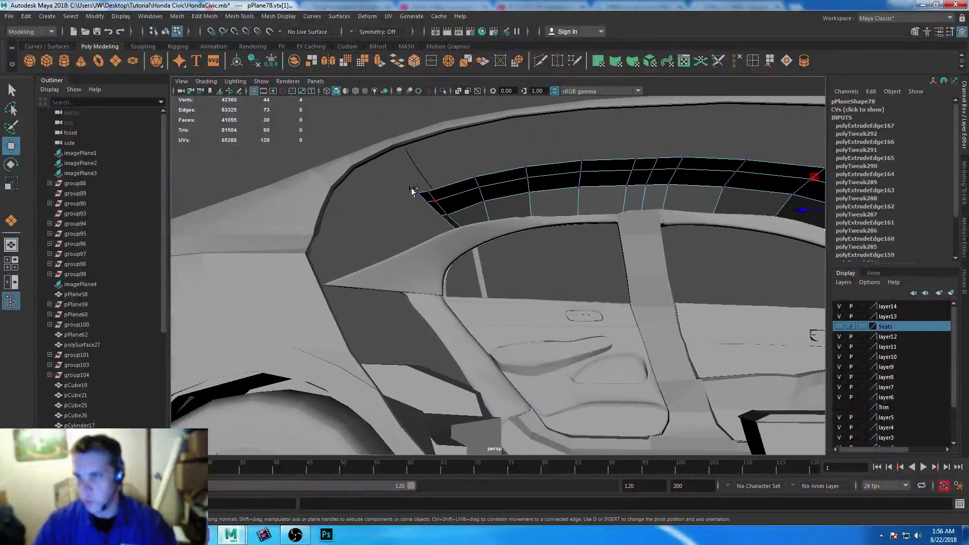
pyautogui.keyDown('shift'); pyautogui.moveTo(446, 241); pyautogui.dragTo(446, 242); pyautogui.keyUp('shift')
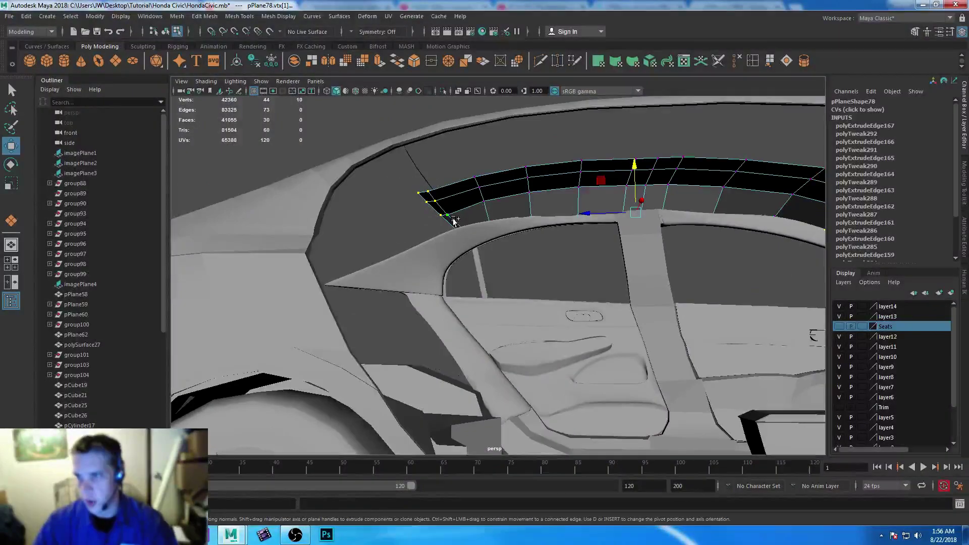
pyautogui.keyDown('alt'); pyautogui.moveTo(599, 276); pyautogui.dragTo(452, 264, button='middle'); pyautogui.keyUp('alt')
pyautogui.scroll(-2, 453, 264)
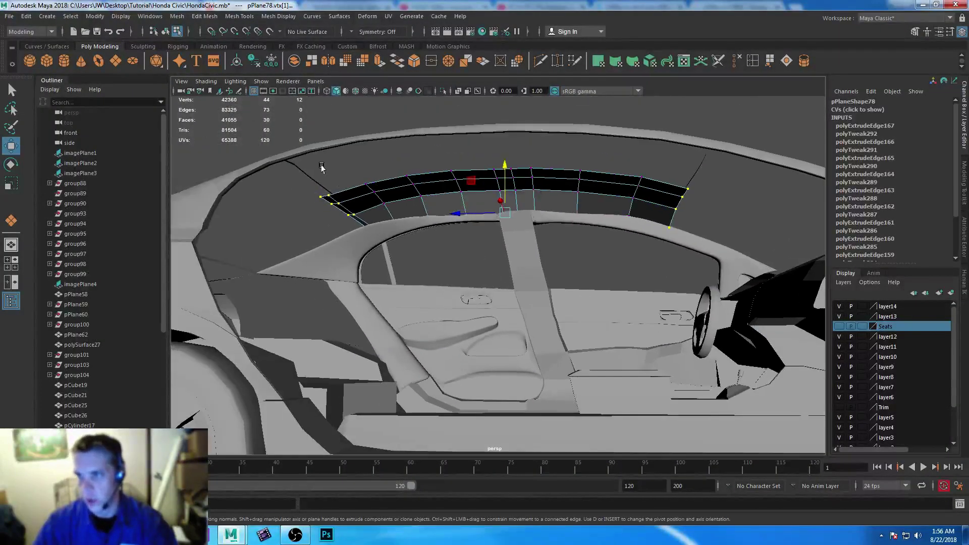
pyautogui.moveTo(359, 130); pyautogui.dragTo(631, 305)
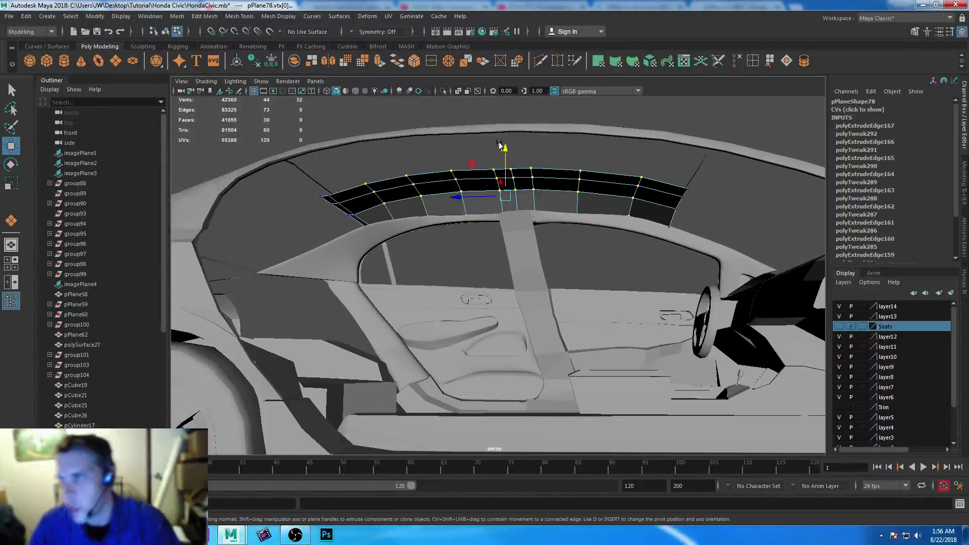
pyautogui.moveTo(499, 145); pyautogui.dragTo(504, 150)
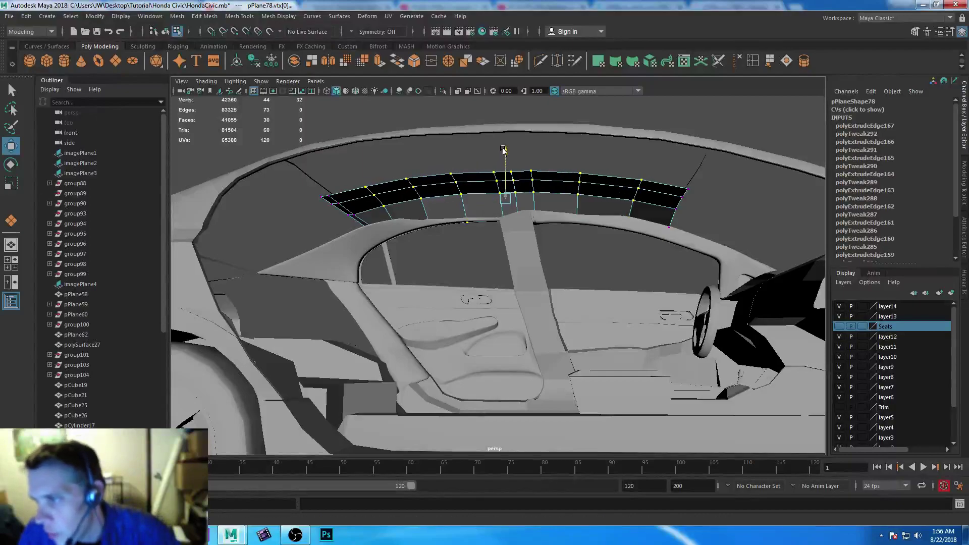
pyautogui.hotkey('ctrl', 'z')
pyautogui.moveTo(380, 211); pyautogui.dragTo(715, 311)
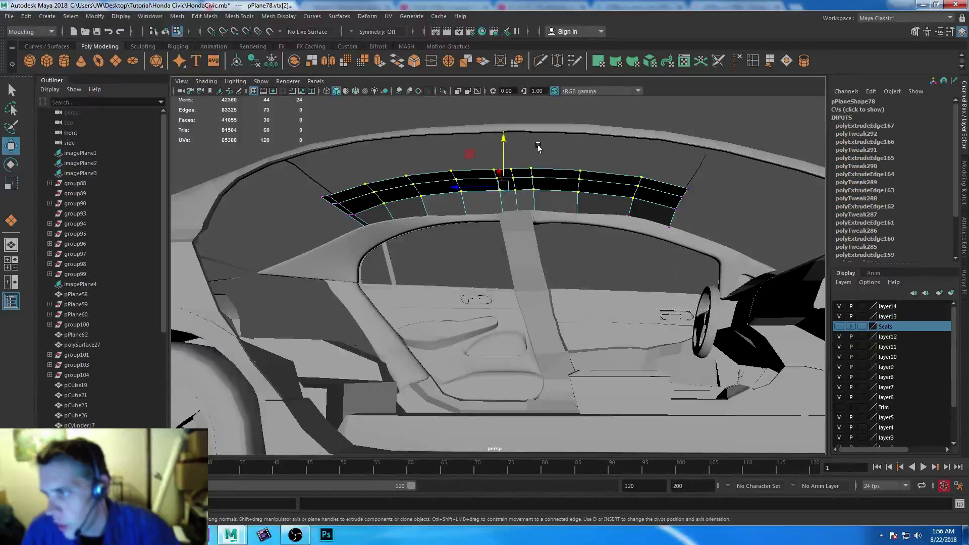
pyautogui.moveTo(505, 141); pyautogui.dragTo(504, 144)
# - Group the roof panel as an object, create its mirrored duplicate with Duplicate Special, and select both halves
pyautogui.keyDown('alt'); pyautogui.moveTo(534, 189); pyautogui.dragTo(613, 297); pyautogui.keyUp('alt')
pyautogui.moveTo(613, 176); pyautogui.dragTo(633, 174, button='right')
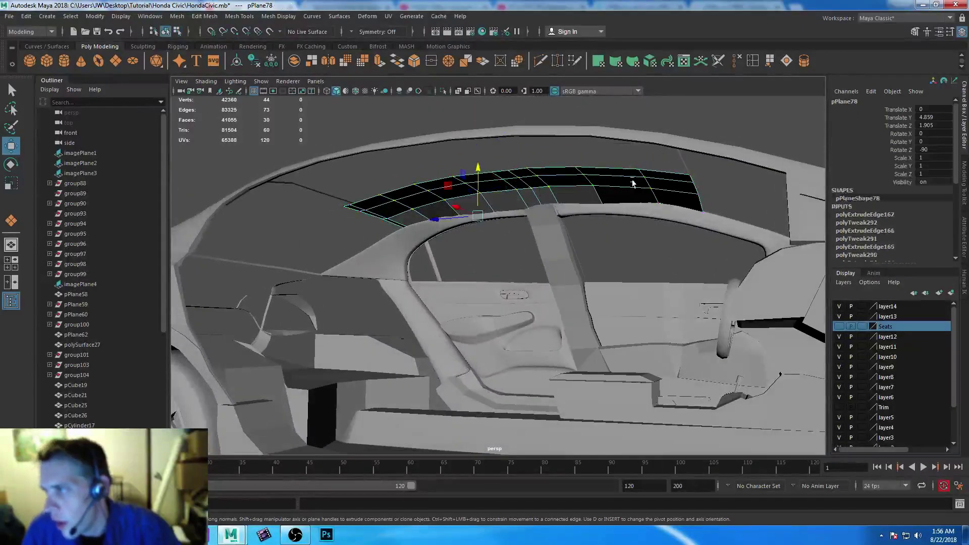
pyautogui.hotkey('ctrl', 'g')
pyautogui.hotkey('ctrl', 'shift', 'd')
pyautogui.keyDown('shift'); pyautogui.click(602, 185); pyautogui.keyUp('shift')
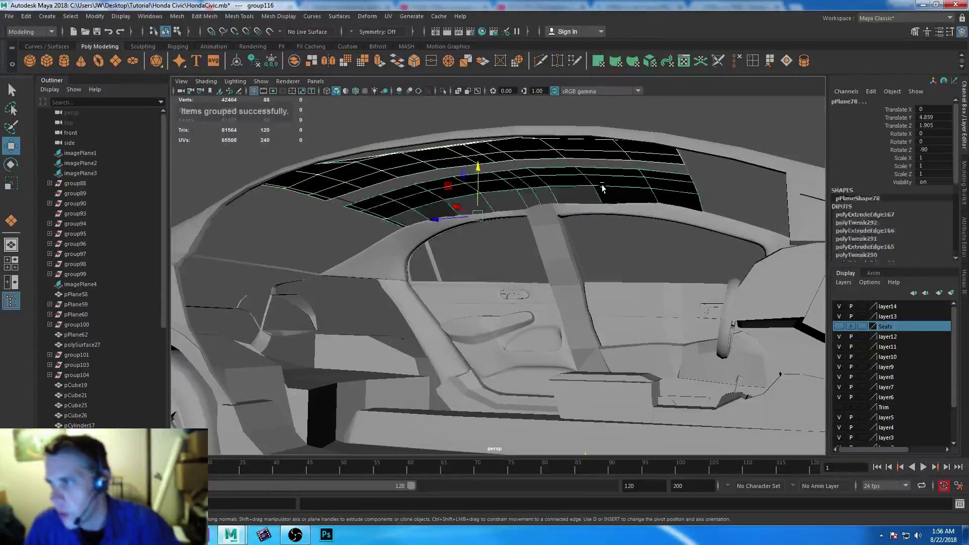
# - Undo the accidental extrusion, combine the two roof panel halves into one mesh, and switch to edge selection
pyautogui.click(378, 61)
pyautogui.hotkey('ctrl', 'z')
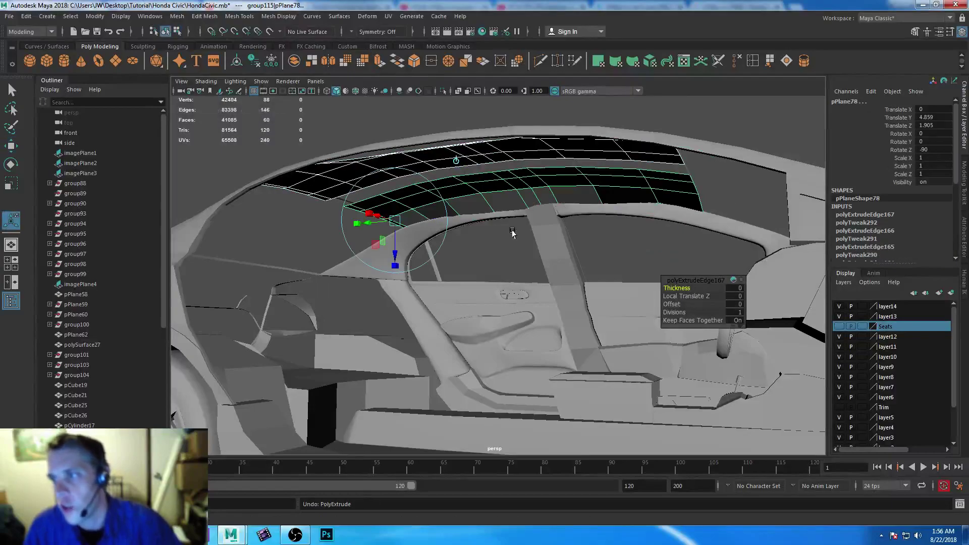
pyautogui.click(294, 63)
pyautogui.moveTo(520, 217); pyautogui.dragTo(520, 171, button='right')
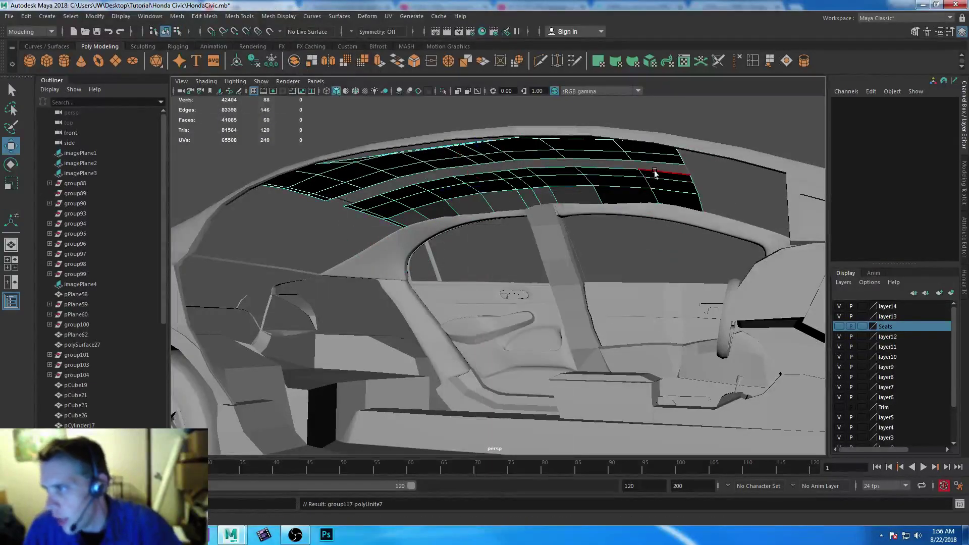
# - Bridge the two facing border edge loops along the roof panel's centreline to close the gap between the halves
pyautogui.doubleClick(655, 174)
pyautogui.keyDown('shift'); pyautogui.click(327, 201); pyautogui.keyUp('shift')
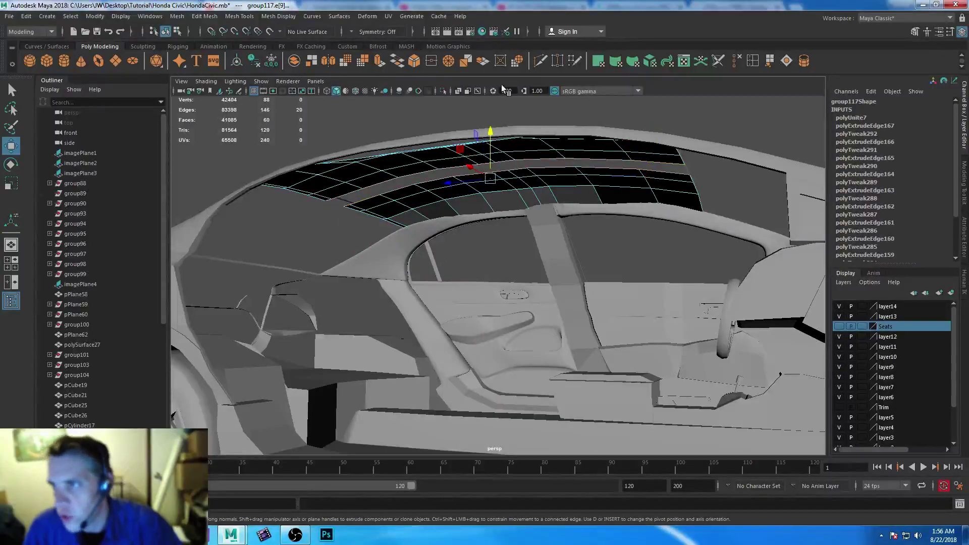
pyautogui.keyDown('shift'); pyautogui.moveTo(547, 264); pyautogui.dragTo(508, 281, button='right'); pyautogui.keyUp('shift')
pyautogui.keyDown('alt'); pyautogui.moveTo(509, 281); pyautogui.dragTo(558, 261); pyautogui.keyUp('alt')
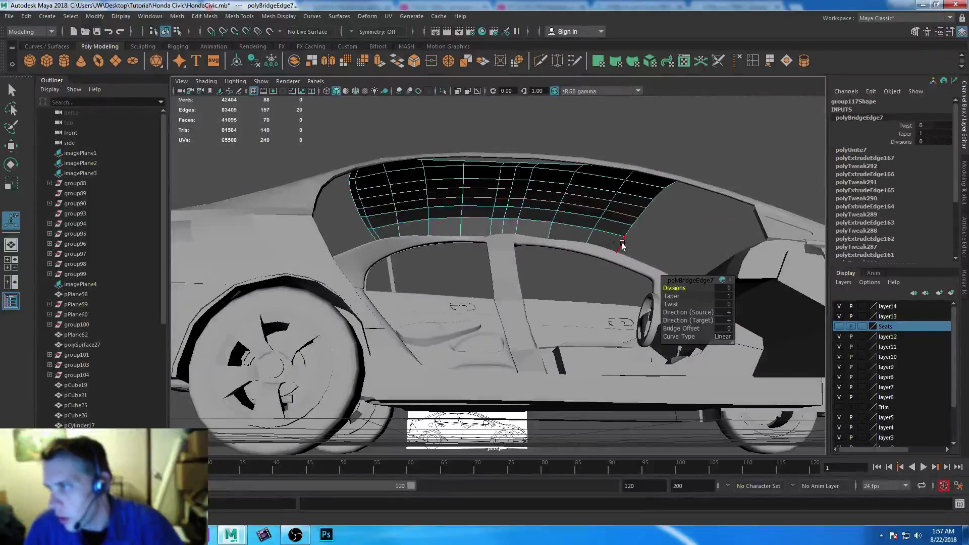
# - Extrude the roof panel's entire outer border edge up toward the roof and scale the extruded rim
pyautogui.click(599, 240)
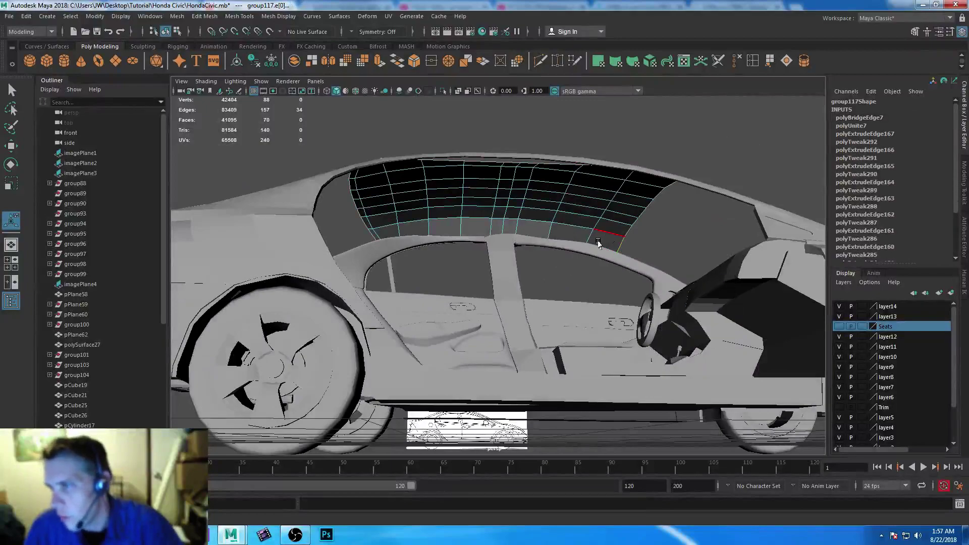
pyautogui.click(378, 60)
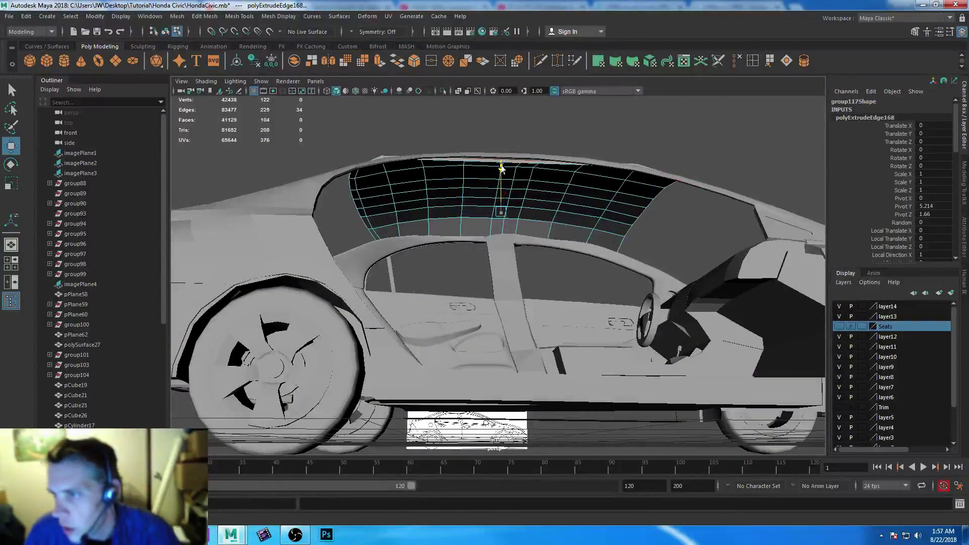
pyautogui.keyDown('alt'); pyautogui.moveTo(502, 171); pyautogui.dragTo(597, 225); pyautogui.keyUp('alt')
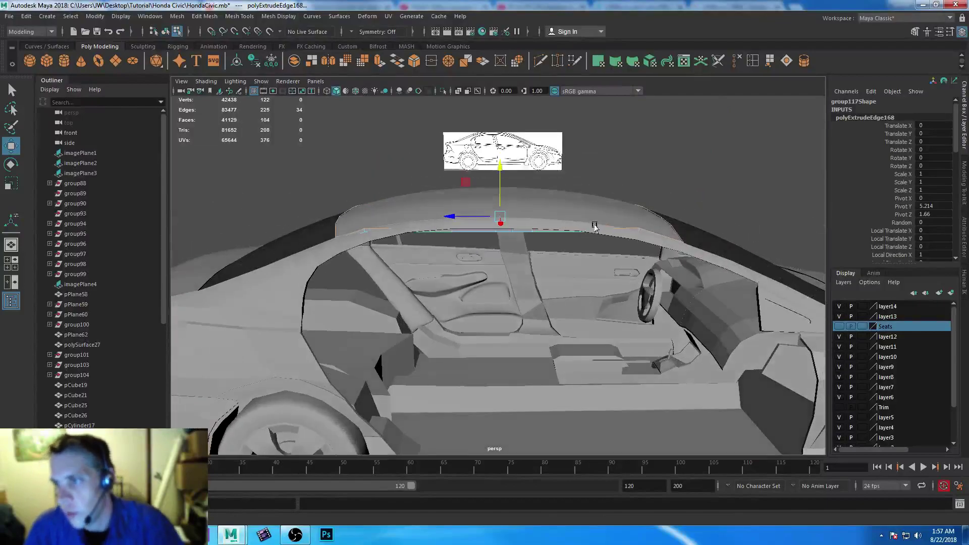
pyautogui.press('r')
pyautogui.moveTo(500, 218); pyautogui.dragTo(480, 229)
# - Adjust the height of the two rim vertices above the rear door window
pyautogui.moveTo(480, 227); pyautogui.dragTo(428, 231, button='right')
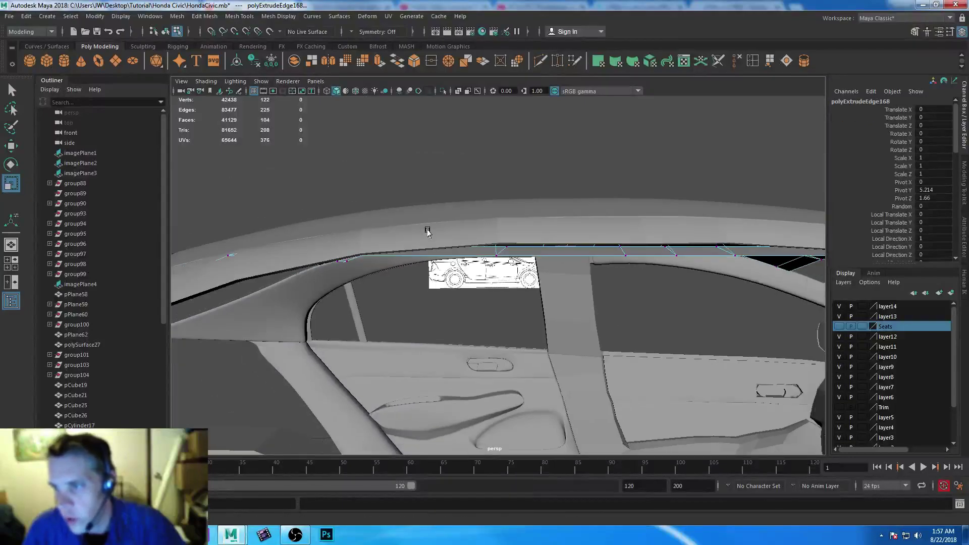
pyautogui.keyDown('alt'); pyautogui.moveTo(428, 231); pyautogui.dragTo(373, 237); pyautogui.keyUp('alt')
pyautogui.keyDown('alt'); pyautogui.moveTo(284, 251); pyautogui.dragTo(336, 233); pyautogui.keyUp('alt')
pyautogui.press('w')
pyautogui.keyDown('alt'); pyautogui.moveTo(463, 301); pyautogui.dragTo(443, 273); pyautogui.keyUp('alt')
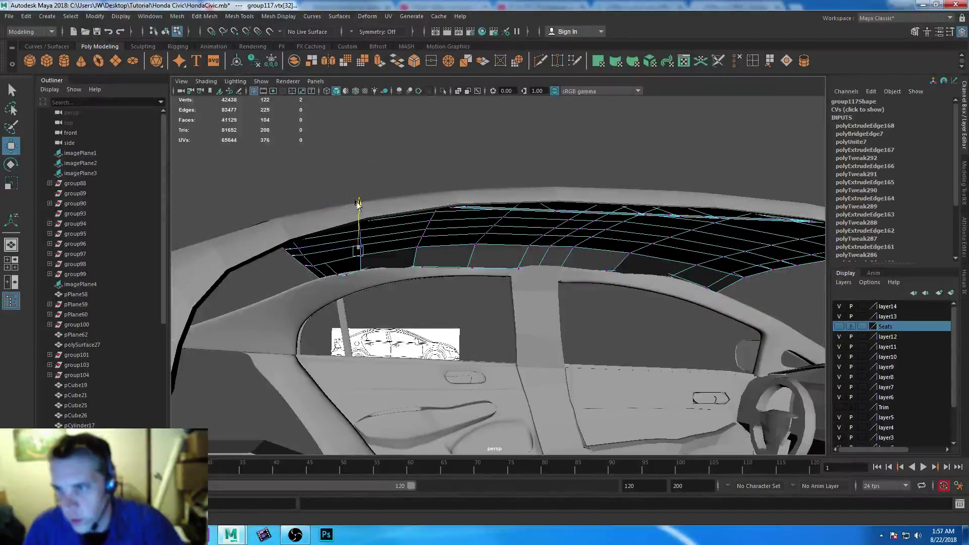
pyautogui.keyDown('alt'); pyautogui.moveTo(607, 255); pyautogui.dragTo(580, 262); pyautogui.keyUp('alt')
# - Insert an edge loop around the panel's extruded rim and turn on the smooth mesh preview
pyautogui.click(752, 62)
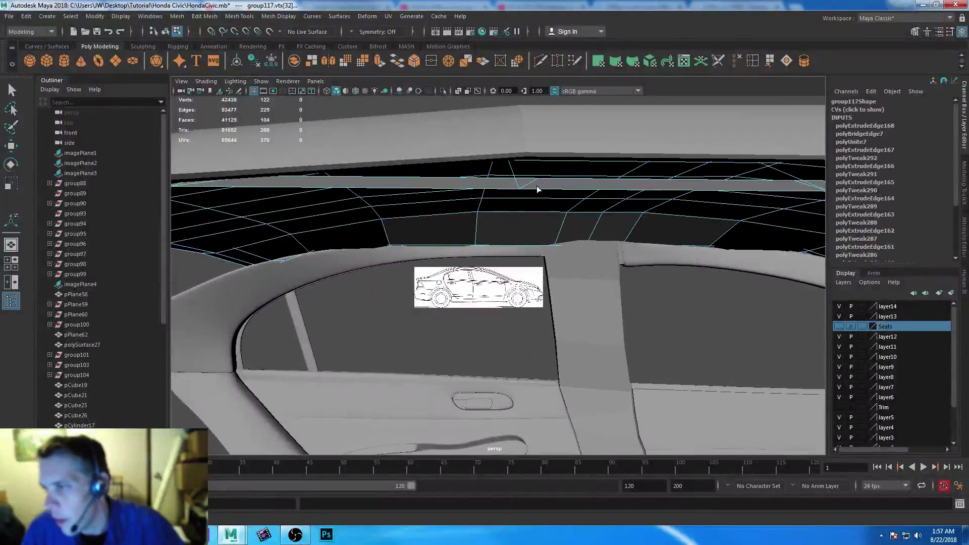
pyautogui.doubleClick(527, 183)
pyautogui.moveTo(525, 187); pyautogui.dragTo(522, 190)
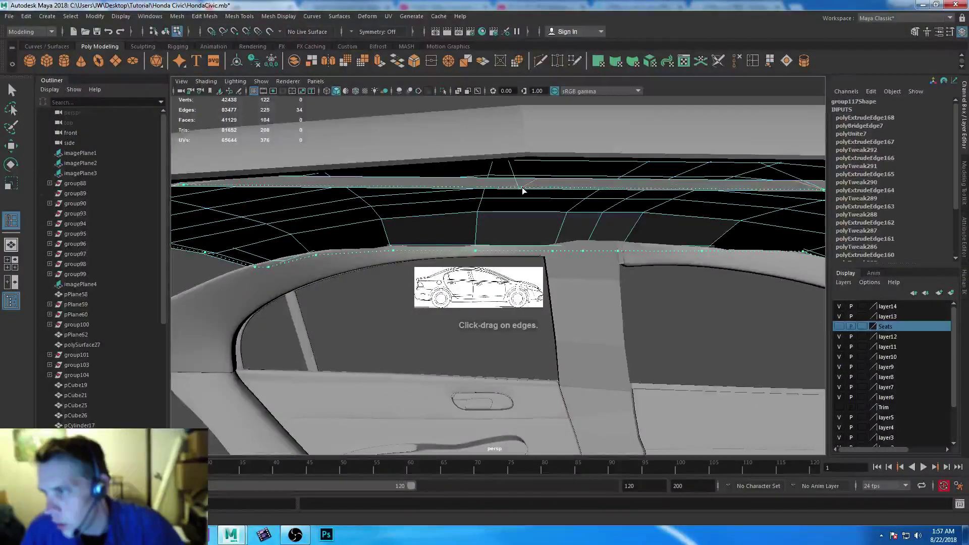
pyautogui.click(581, 211)
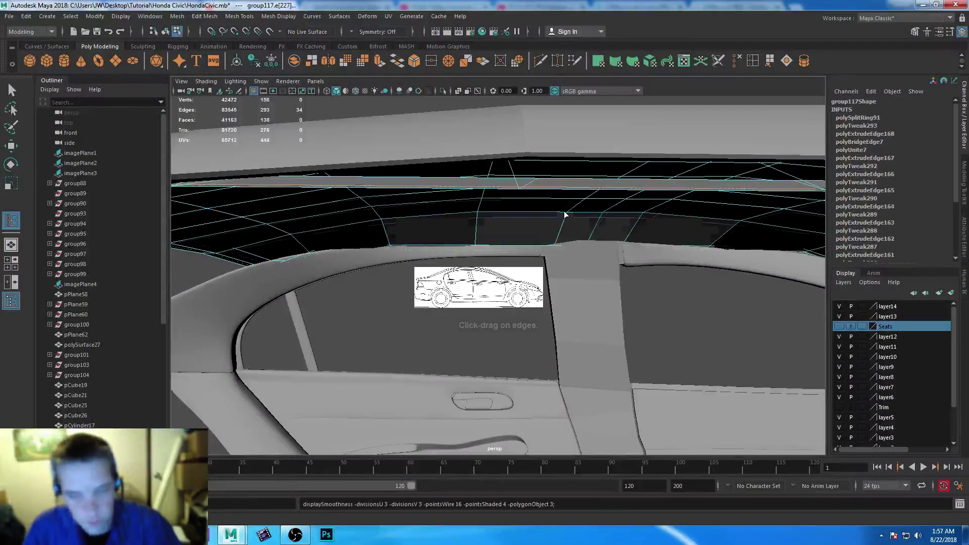
pyautogui.keyDown('alt'); pyautogui.moveTo(519, 307); pyautogui.dragTo(471, 268); pyautogui.keyUp('alt')
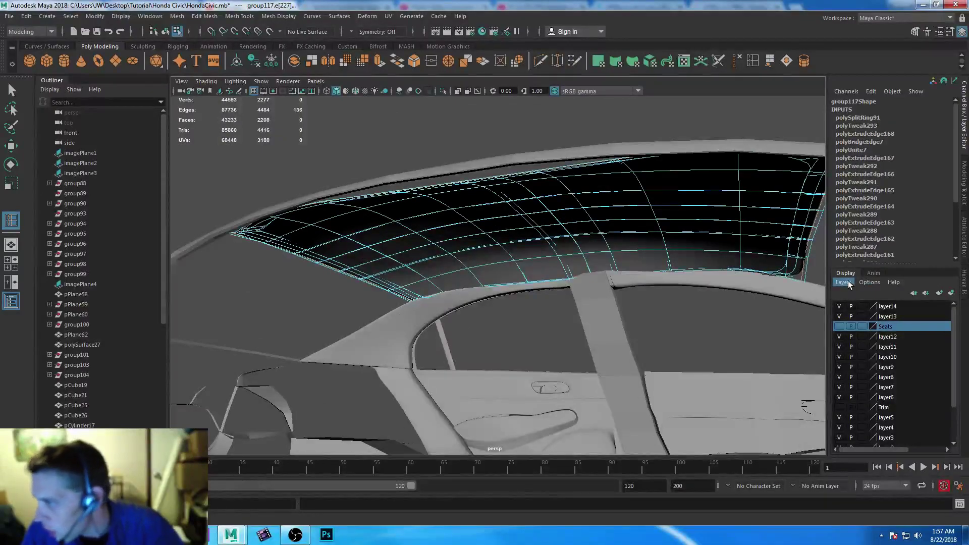
# - Insert supporting edge loops close to the roof panel's side, front and rear edges, and return to object selection
pyautogui.doubleClick(804, 283)
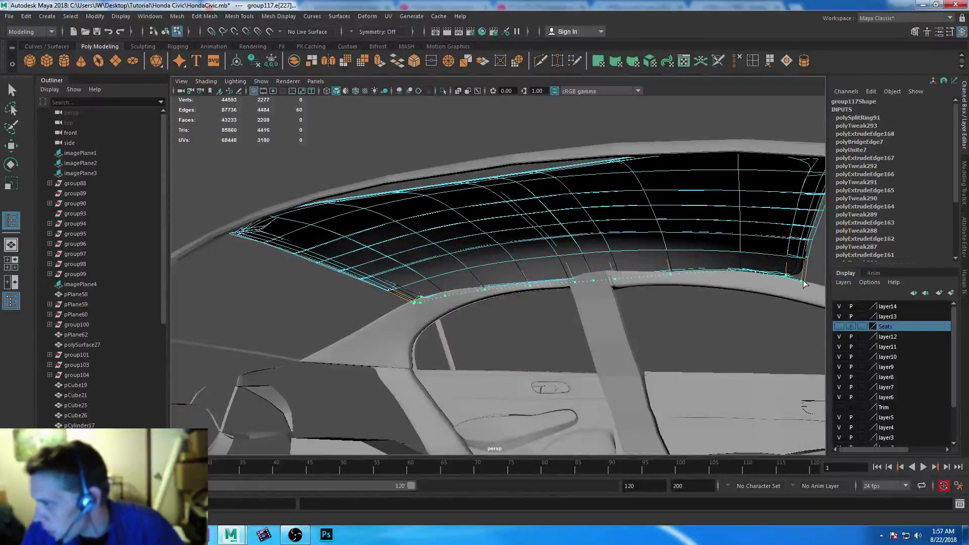
pyautogui.click(804, 280)
pyautogui.keyDown('alt'); pyautogui.moveTo(761, 286); pyautogui.dragTo(704, 117); pyautogui.keyUp('alt')
pyautogui.doubleClick(700, 117)
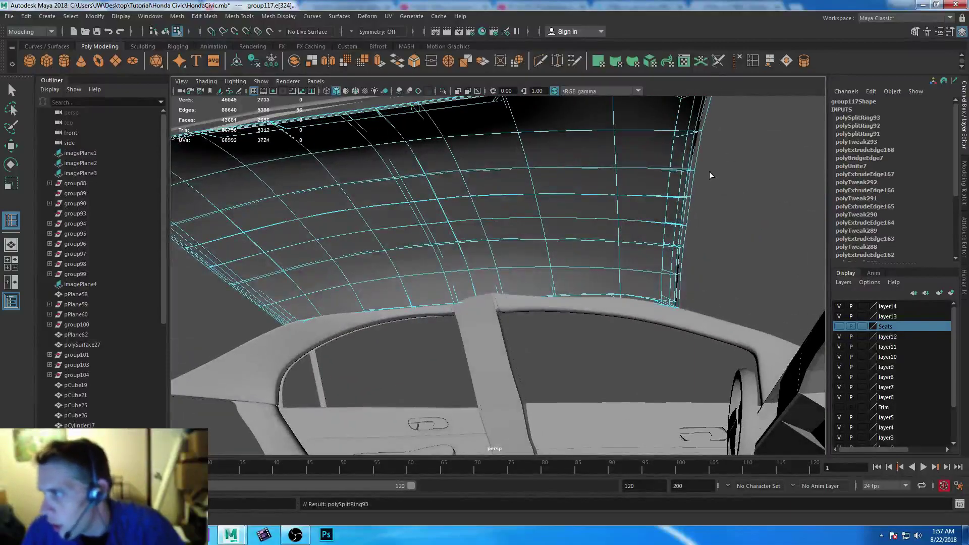
pyautogui.click(696, 173)
pyautogui.click(694, 175)
pyautogui.keyDown('alt'); pyautogui.moveTo(692, 178); pyautogui.dragTo(572, 238); pyautogui.keyUp('alt')
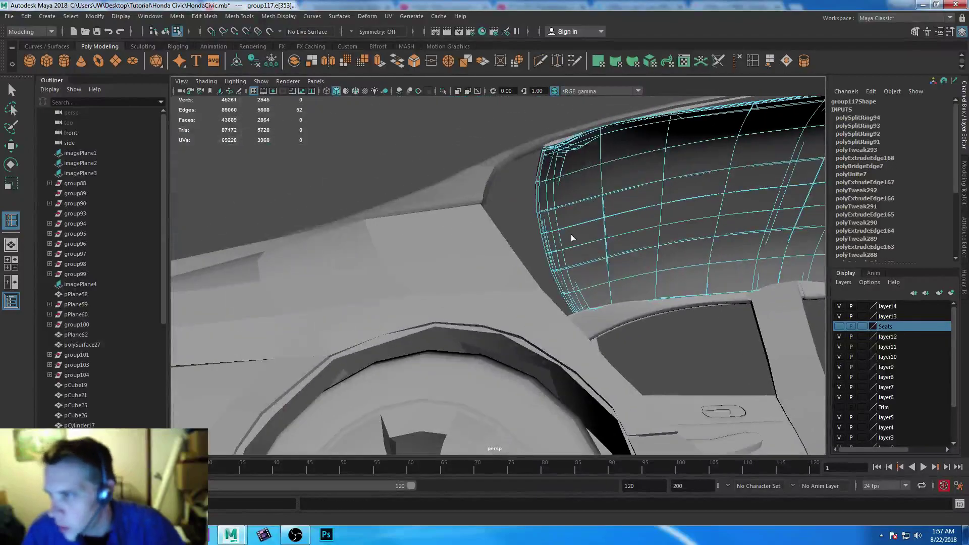
pyautogui.click(539, 216)
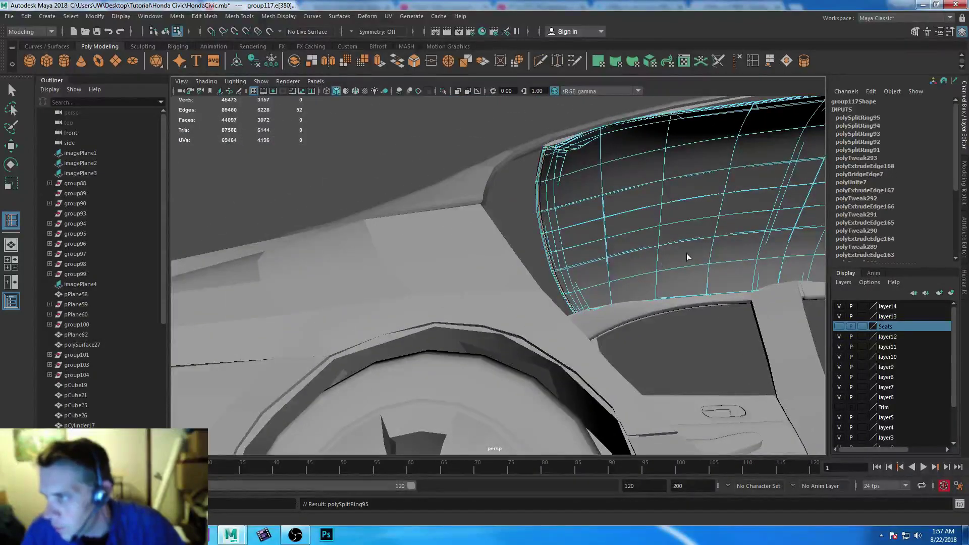
pyautogui.click(11, 90)
pyautogui.moveTo(631, 184); pyautogui.dragTo(688, 170, button='right')
# - Examine how the smoothed roof panel meets the door frames and the pillar from inside the cabin
pyautogui.keyDown('alt'); pyautogui.moveTo(679, 278); pyautogui.dragTo(502, 269); pyautogui.keyUp('alt')
pyautogui.keyDown('alt'); pyautogui.moveTo(502, 269); pyautogui.dragTo(564, 337, button='right'); pyautogui.keyUp('alt')
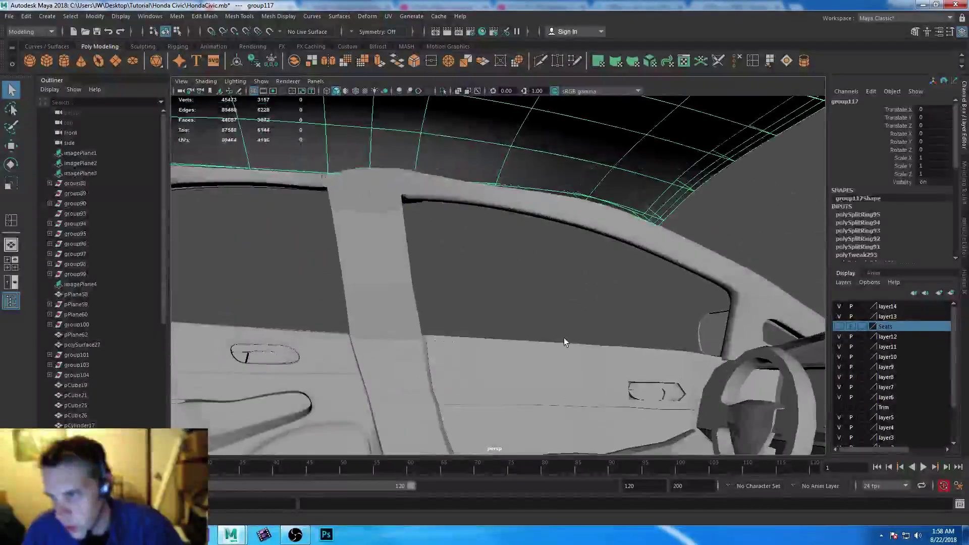
pyautogui.keyDown('alt'); pyautogui.moveTo(382, 238); pyautogui.dragTo(488, 276, button='middle'); pyautogui.keyUp('alt')
pyautogui.moveTo(487, 276)
pyautogui.keyDown('alt'); pyautogui.mouseDown()
pyautogui.moveTo(562, 270)
pyautogui.moveTo(496, 277)
pyautogui.mouseUp(); pyautogui.keyUp('alt')
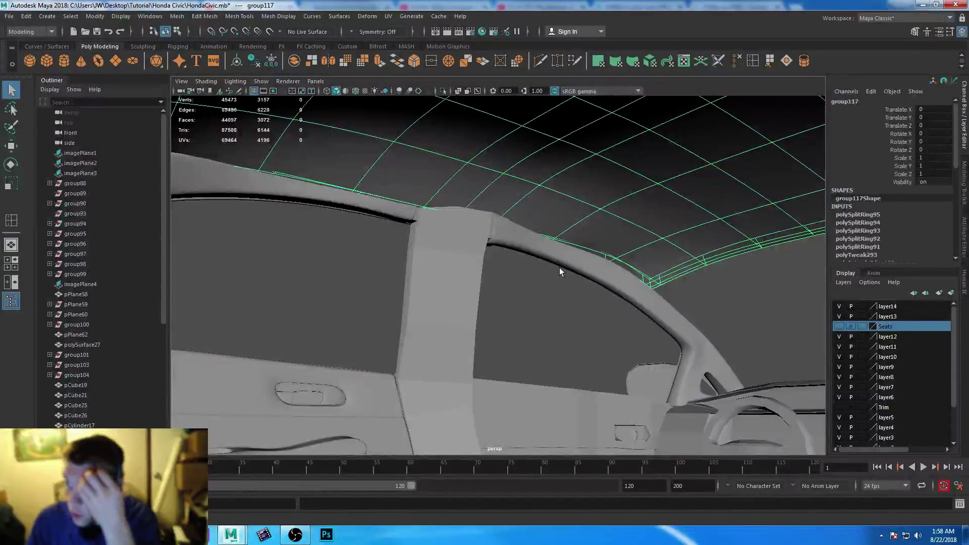
pyautogui.click(560, 332)
pyautogui.keyDown('alt'); pyautogui.moveTo(553, 326); pyautogui.dragTo(489, 283); pyautogui.keyUp('alt')
pyautogui.keyDown('alt'); pyautogui.moveTo(490, 283); pyautogui.dragTo(525, 288, button='right'); pyautogui.keyUp('alt')
pyautogui.keyDown('alt'); pyautogui.moveTo(526, 288); pyautogui.dragTo(509, 293); pyautogui.keyUp('alt')
pyautogui.keyDown('alt'); pyautogui.moveTo(510, 293); pyautogui.dragTo(504, 296, button='right'); pyautogui.keyUp('alt')
# - Group the finished side's front and rear doors, pillar trims, window trim and sill panels together
pyautogui.click(322, 286)
pyautogui.keyDown('shift'); pyautogui.click(348, 331); pyautogui.keyUp('shift')
pyautogui.keyDown('shift'); pyautogui.click(395, 322); pyautogui.keyUp('shift')
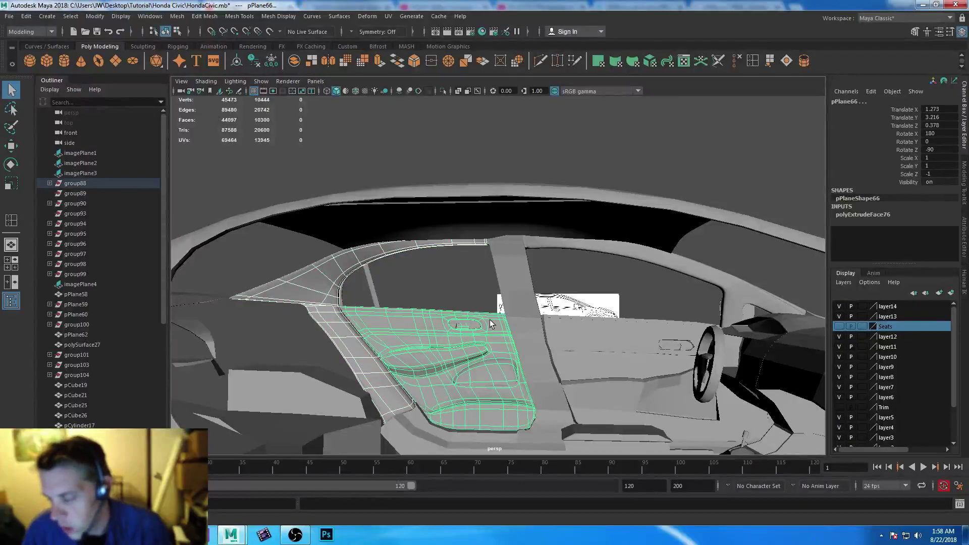
pyautogui.keyDown('shift'); pyautogui.click(423, 333); pyautogui.keyUp('shift')
pyautogui.keyDown('alt'); pyautogui.moveTo(423, 334); pyautogui.dragTo(434, 353, button='right'); pyautogui.keyUp('alt')
pyautogui.keyDown('alt'); pyautogui.moveTo(434, 353); pyautogui.dragTo(621, 361); pyautogui.keyUp('alt')
pyautogui.click(443, 363)
pyautogui.scroll(3, 593, 380)
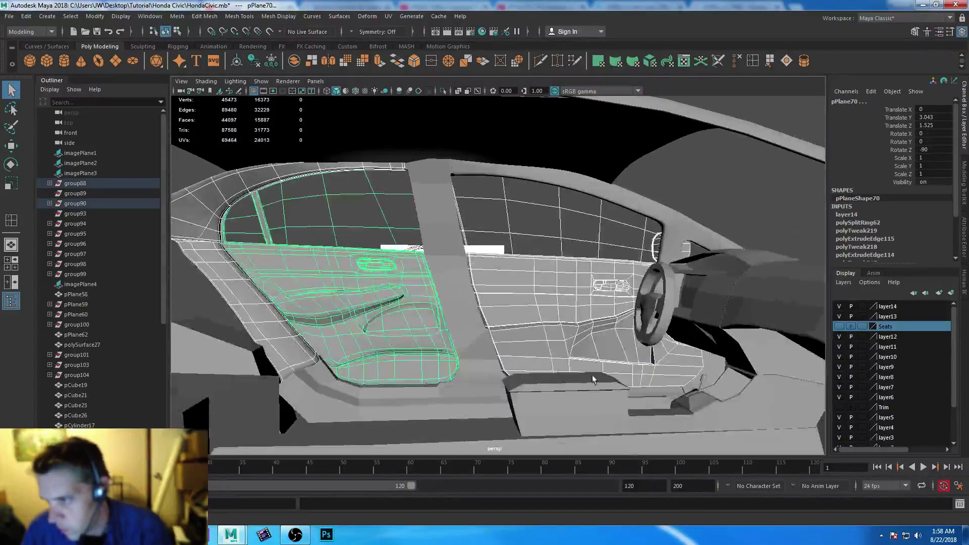
pyautogui.keyDown('shift'); pyautogui.click(454, 273); pyautogui.keyUp('shift')
pyautogui.keyDown('shift'); pyautogui.click(316, 396); pyautogui.keyUp('shift')
pyautogui.keyDown('shift'); pyautogui.click(719, 370); pyautogui.keyUp('shift')
pyautogui.keyDown('shift'); pyautogui.click(681, 230); pyautogui.keyUp('shift')
pyautogui.keyDown('alt'); pyautogui.moveTo(559, 308); pyautogui.dragTo(530, 294); pyautogui.keyUp('alt')
pyautogui.hotkey('ctrl', 'g')
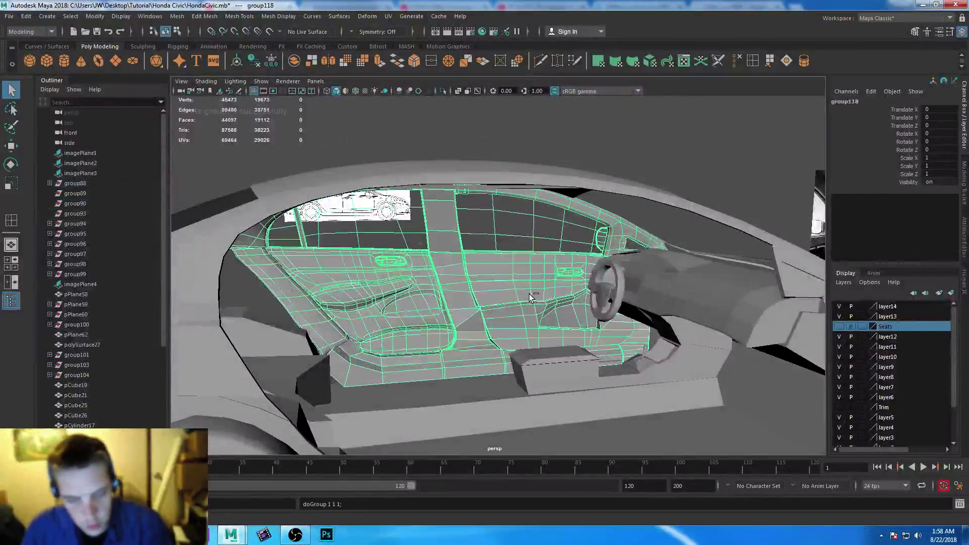
# - Create a mirrored duplicate of the grouped doors and trims on the car's opposite side with Duplicate Special
pyautogui.hotkey('ctrl', 'shift', 'd')
pyautogui.scroll(-5, 523, 331)
pyautogui.keyDown('alt'); pyautogui.moveTo(523, 331); pyautogui.dragTo(676, 381); pyautogui.keyUp('alt')
pyautogui.click(603, 386)
pyautogui.scroll(5, 603, 427)
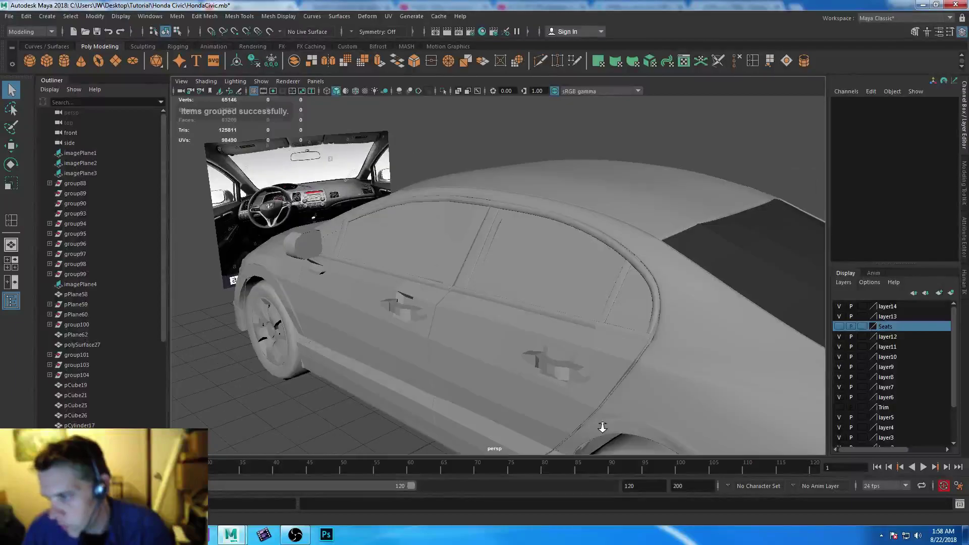
# - Select the front and rear doors on one side and rotate them open to a Rotate X of about 233.3
pyautogui.click(528, 359)
pyautogui.keyDown('shift'); pyautogui.click(332, 310); pyautogui.keyUp('shift')
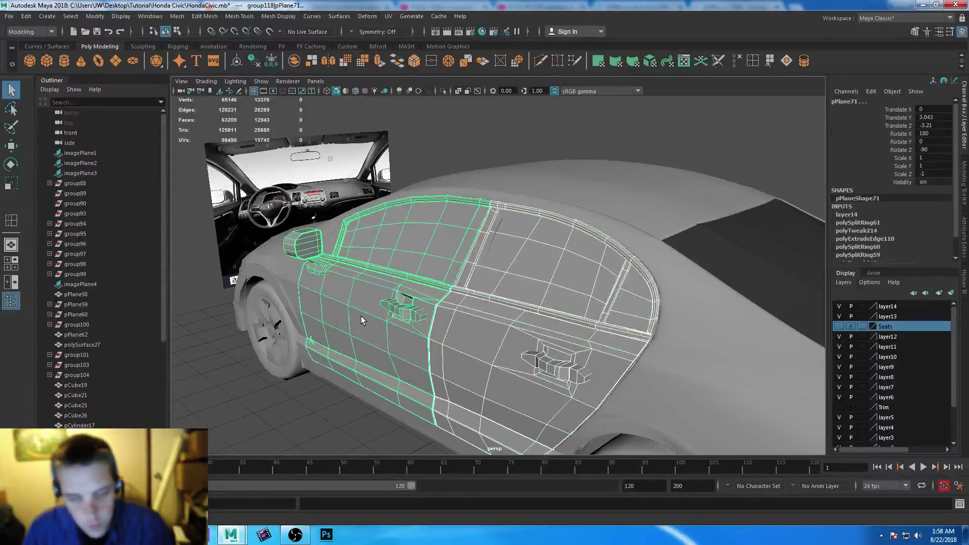
pyautogui.press('e')
pyautogui.moveTo(325, 289); pyautogui.dragTo(453, 285)
pyautogui.keyDown('alt'); pyautogui.moveTo(444, 286); pyautogui.dragTo(550, 281); pyautogui.keyUp('alt')
pyautogui.scroll(4, 415, 285)
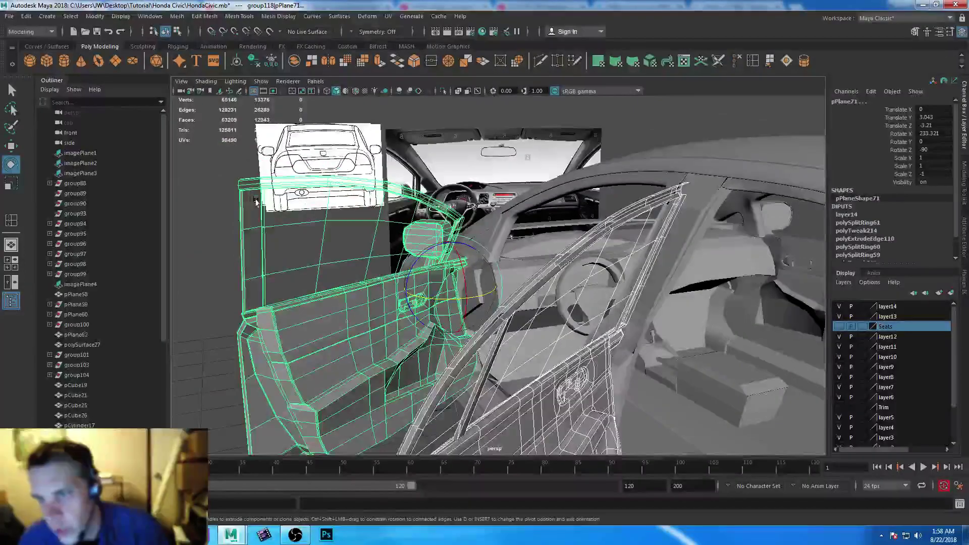
pyautogui.keyDown('alt'); pyautogui.moveTo(248, 253); pyautogui.dragTo(389, 302); pyautogui.keyUp('alt')
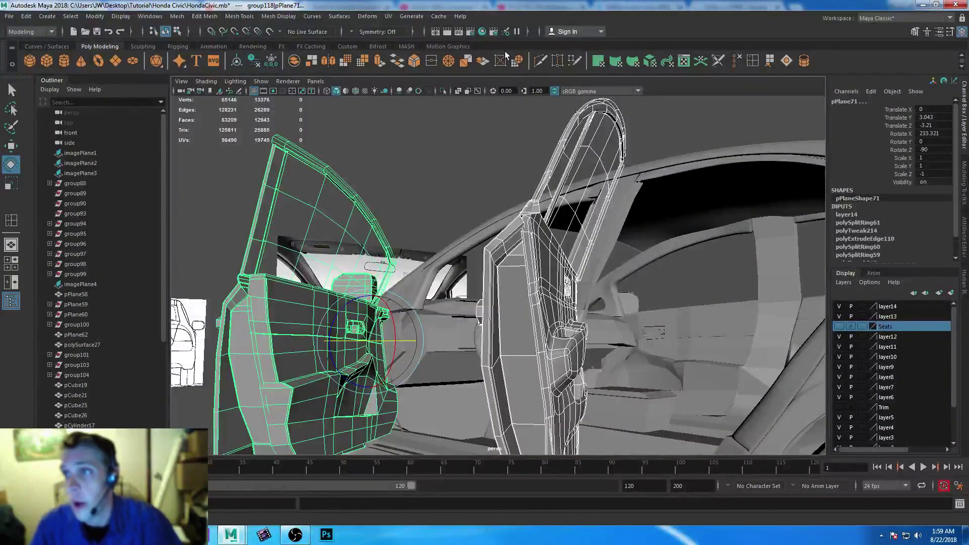
# - Save the scene, render the view of the open doors with Maya Software, and close the render window
pyautogui.hotkey('ctrl', 's')
pyautogui.click(448, 31)
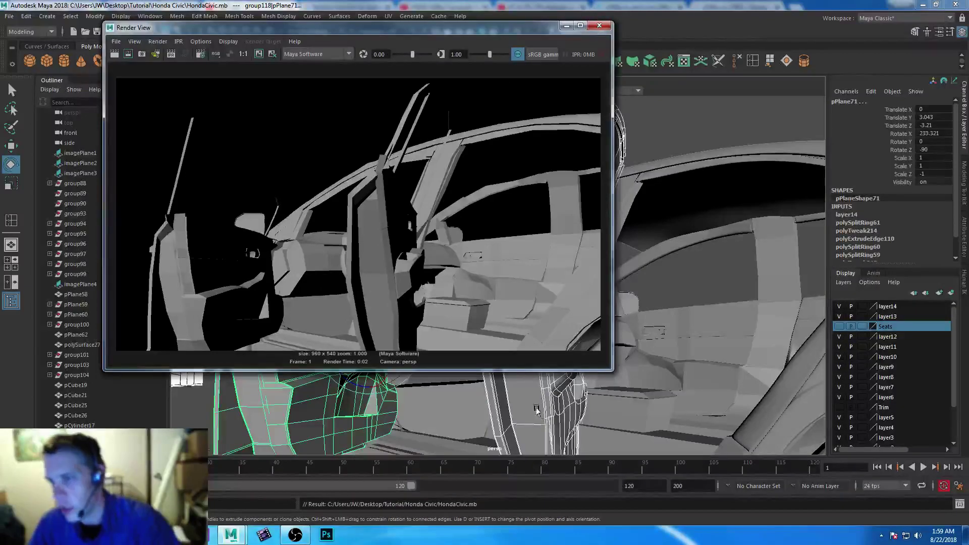
pyautogui.click(598, 24)
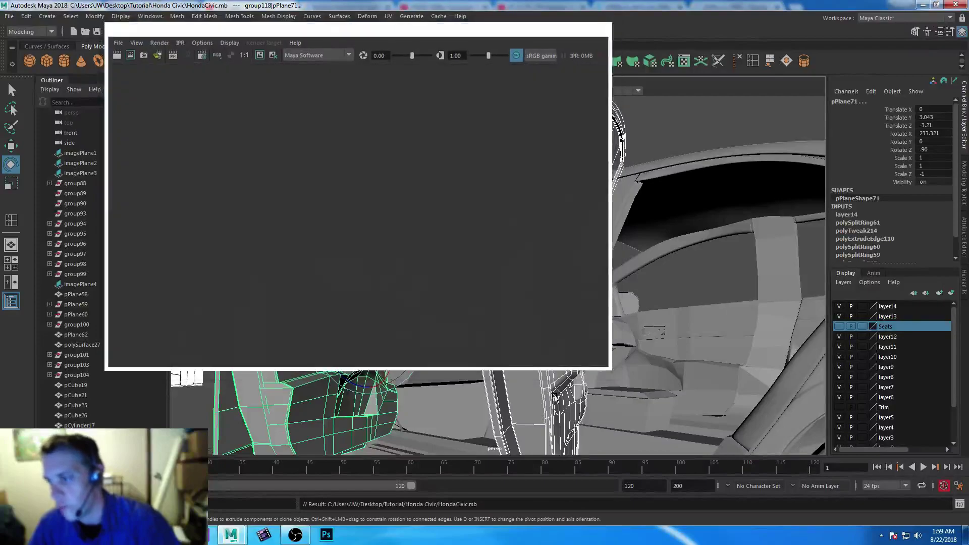
# - Add a spot light to the scene with the whole car in view
pyautogui.keyDown('alt'); pyautogui.moveTo(535, 252); pyautogui.dragTo(540, 293); pyautogui.keyUp('alt')
pyautogui.keyDown('alt'); pyautogui.moveTo(540, 293); pyautogui.dragTo(454, 252, button='right'); pyautogui.keyUp('alt')
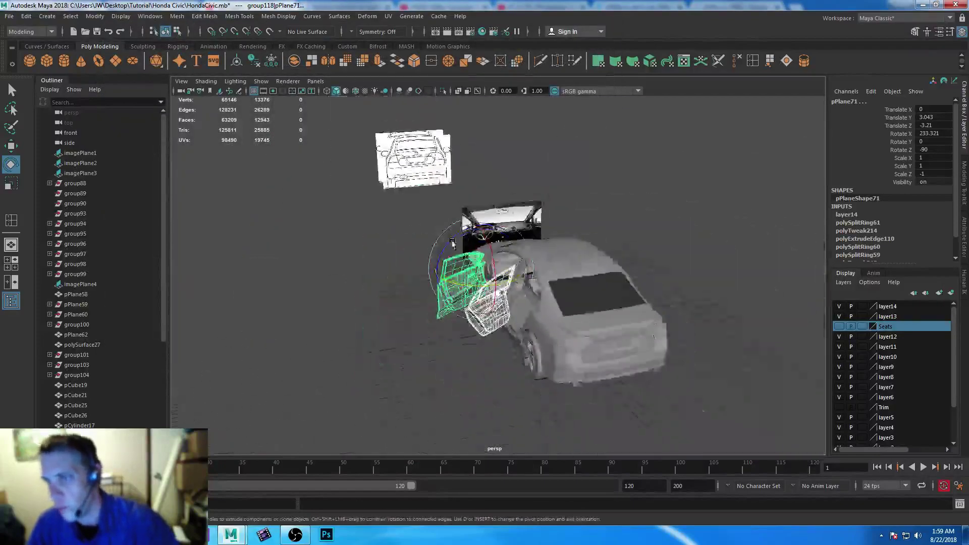
pyautogui.keyDown('alt'); pyautogui.moveTo(455, 253); pyautogui.dragTo(492, 253); pyautogui.keyUp('alt')
pyautogui.keyDown('alt'); pyautogui.moveTo(492, 252); pyautogui.dragTo(469, 253, button='right'); pyautogui.keyUp('alt')
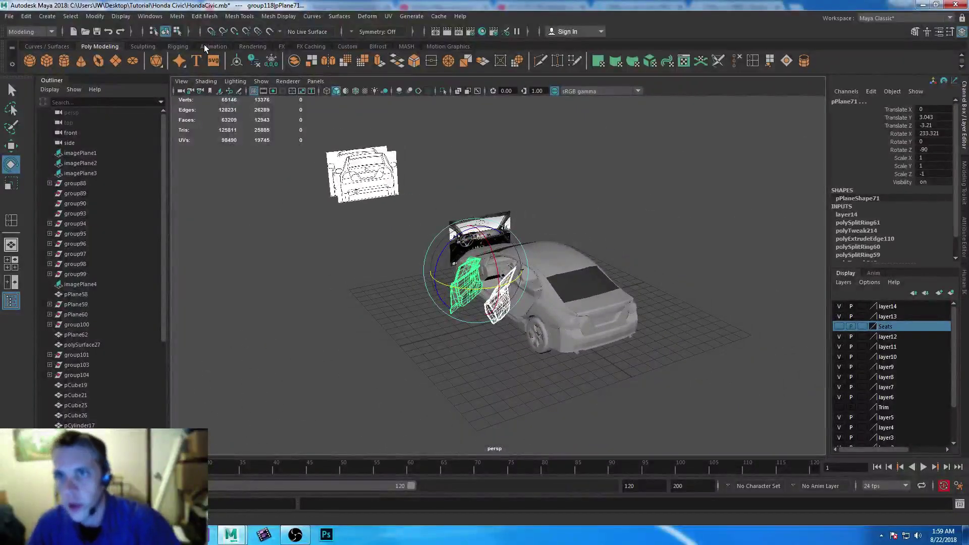
pyautogui.click(255, 46)
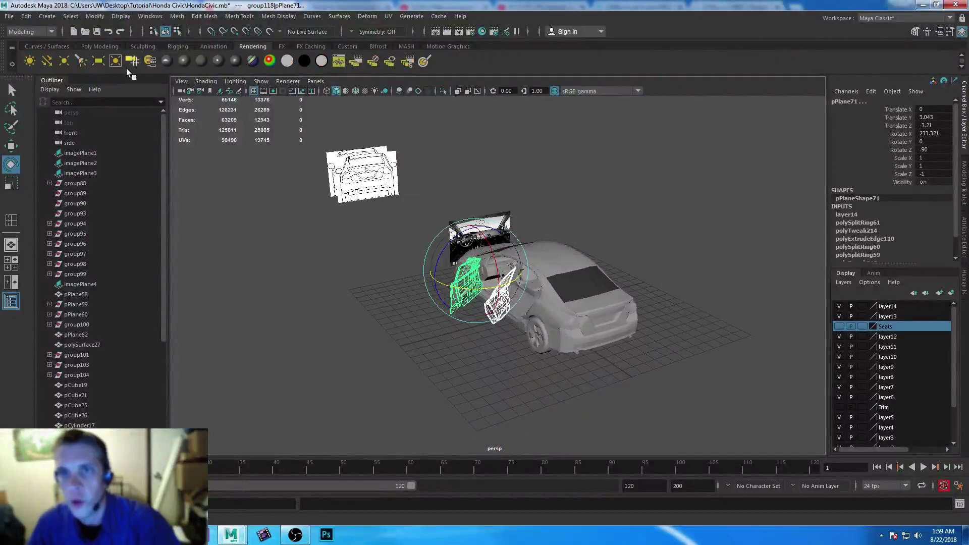
pyautogui.click(81, 60)
pyautogui.keyDown('alt'); pyautogui.moveTo(546, 398); pyautogui.dragTo(491, 337, button='right'); pyautogui.keyUp('alt')
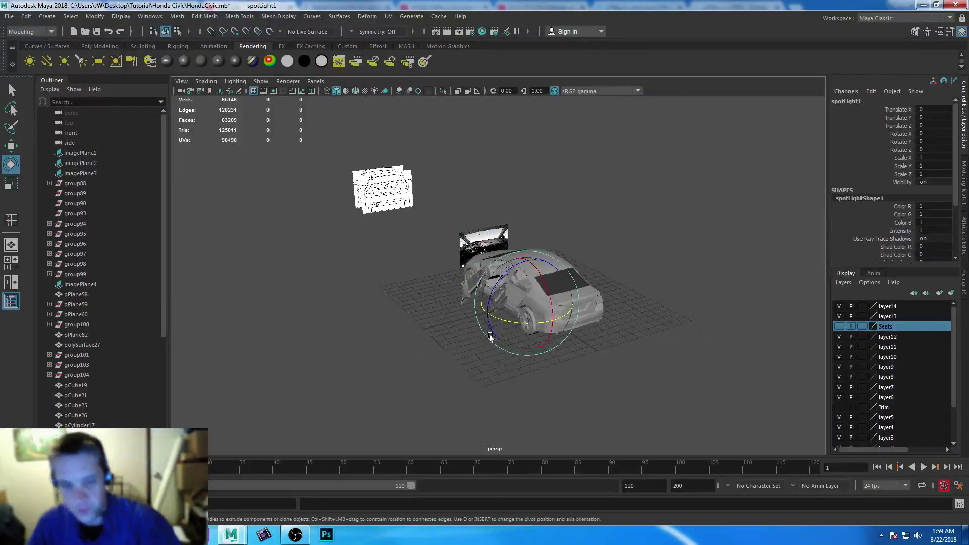
# - Enlarge the spot light and move it behind the car to about Translate X -11.8 and Translate Z 23.5
pyautogui.press('r')
pyautogui.moveTo(528, 301); pyautogui.dragTo(711, 307)
pyautogui.press('w')
pyautogui.moveTo(554, 321); pyautogui.dragTo(754, 445)
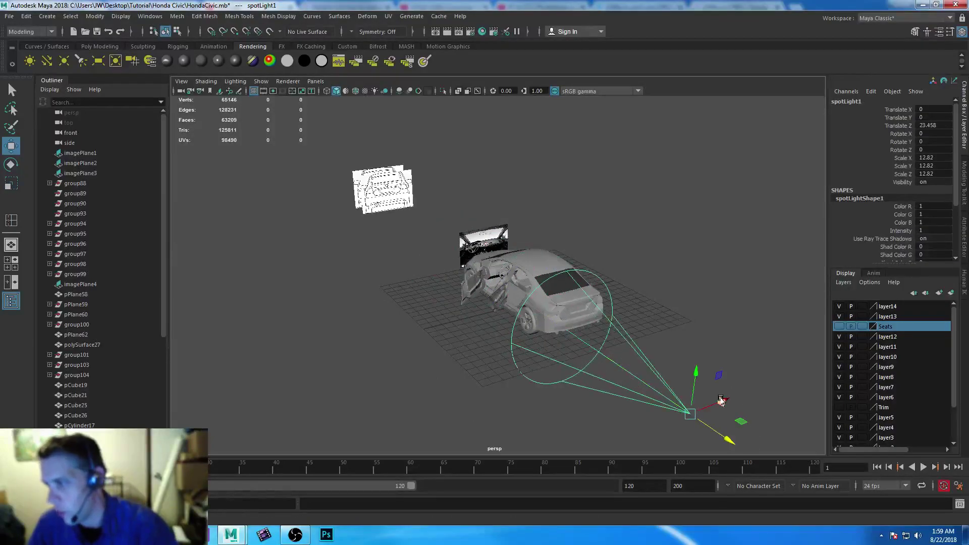
pyautogui.moveTo(725, 401); pyautogui.dragTo(565, 427)
pyautogui.scroll(-5, 616, 379)
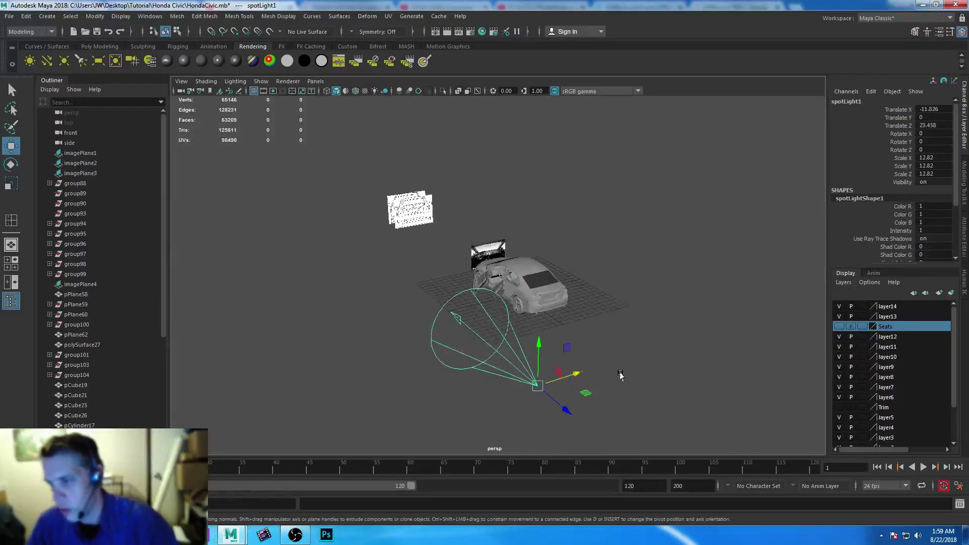
pyautogui.scroll(2, 616, 295)
# - Scale the spot light to about 19.26, raise it to about Translate Y 8.26, and aim it at the car with rotations of about -18.5, -23.8 and 7.7
pyautogui.press('r')
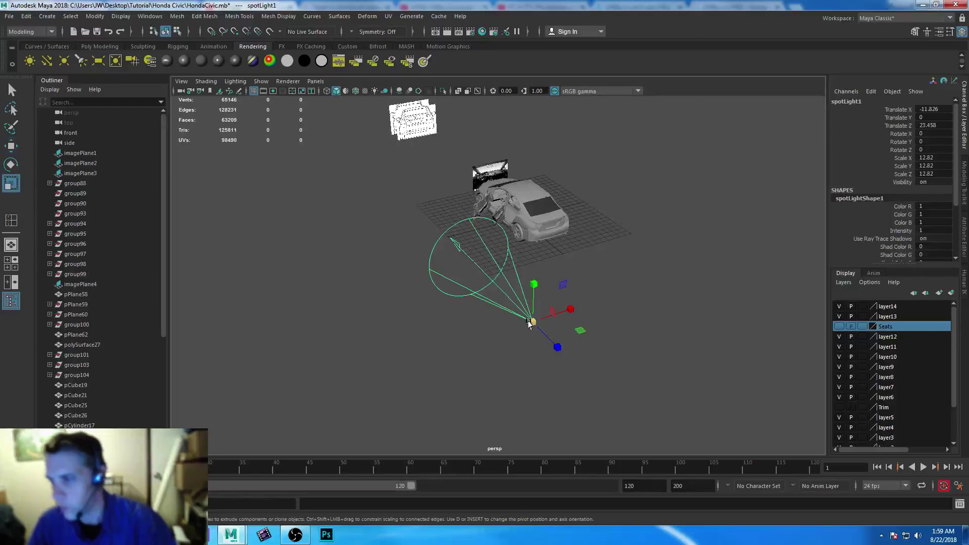
pyautogui.moveTo(528, 323); pyautogui.dragTo(645, 335)
pyautogui.press('e')
pyautogui.moveTo(540, 352); pyautogui.dragTo(519, 357)
pyautogui.moveTo(550, 314); pyautogui.dragTo(553, 259)
pyautogui.press('w')
# - Frame the open doors and front interior, render the view with Maya Software, and close the render window
pyautogui.keyDown('alt'); pyautogui.moveTo(553, 259); pyautogui.dragTo(443, 359, button='right'); pyautogui.keyUp('alt')
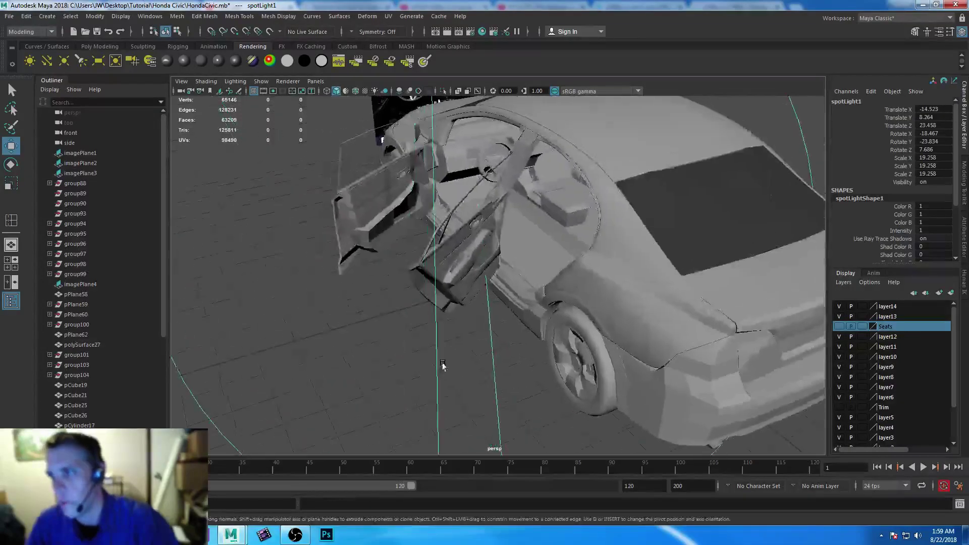
pyautogui.keyDown('alt'); pyautogui.moveTo(443, 359); pyautogui.dragTo(432, 288); pyautogui.keyUp('alt')
pyautogui.keyDown('alt'); pyautogui.moveTo(432, 288); pyautogui.dragTo(589, 444, button='right'); pyautogui.keyUp('alt')
pyautogui.keyDown('alt'); pyautogui.moveTo(589, 444); pyautogui.dragTo(552, 410); pyautogui.keyUp('alt')
pyautogui.keyDown('alt'); pyautogui.moveTo(552, 411); pyautogui.dragTo(508, 371, button='right'); pyautogui.keyUp('alt')
pyautogui.keyDown('alt'); pyautogui.moveTo(509, 371); pyautogui.dragTo(471, 199); pyautogui.keyUp('alt')
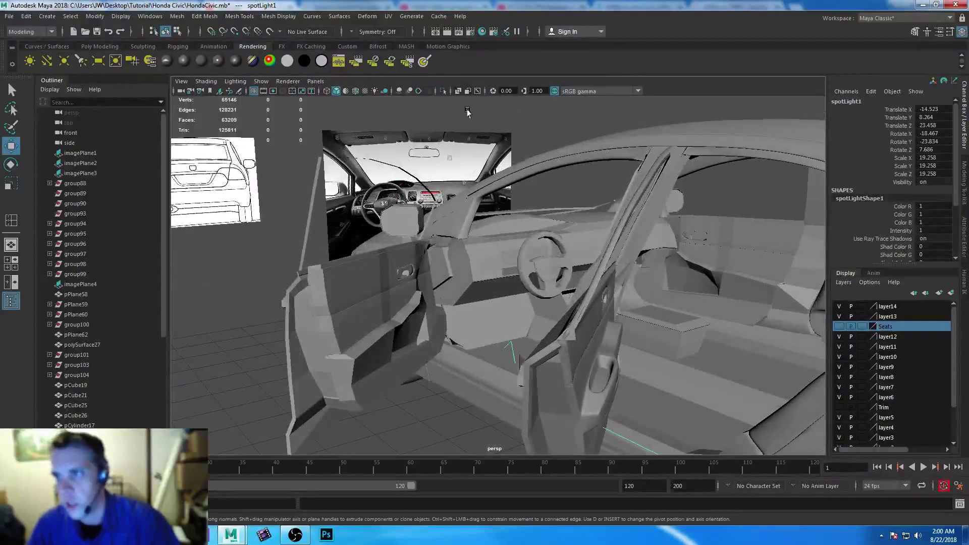
pyautogui.click(447, 34)
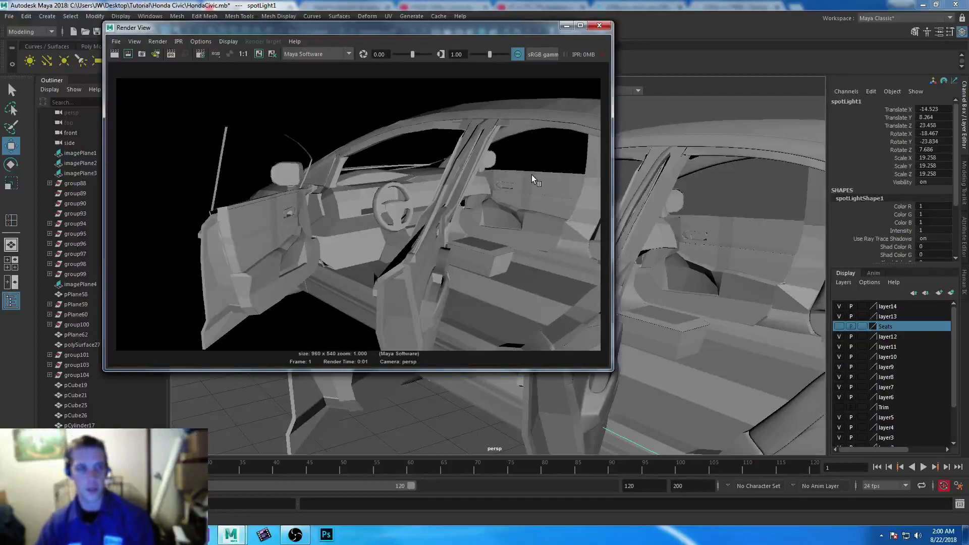
pyautogui.click(601, 29)
# - Put the spot light on a new display layer named lights, set to Reference, and clear the selection
pyautogui.press('[')
pyautogui.press('[')
pyautogui.press('[')
pyautogui.click(951, 293)
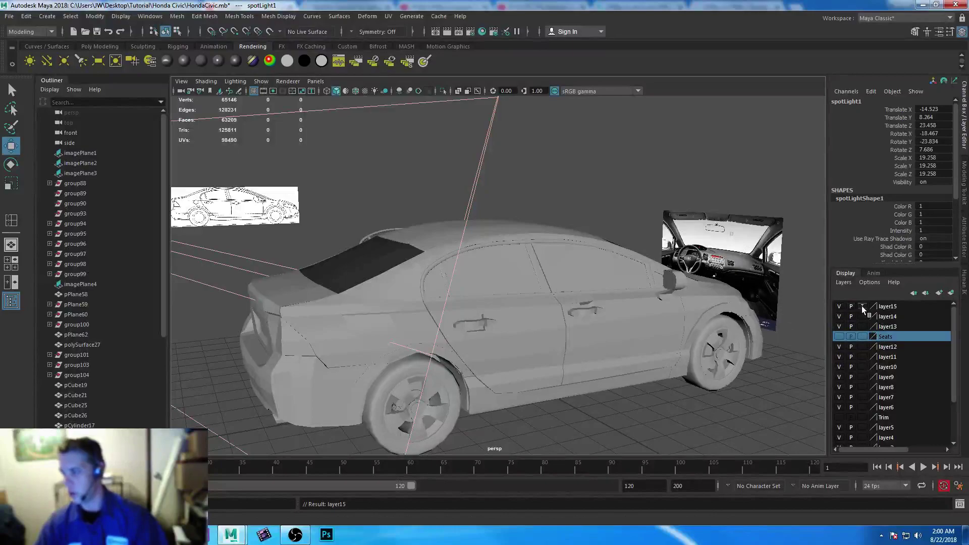
pyautogui.rightClick(885, 310)
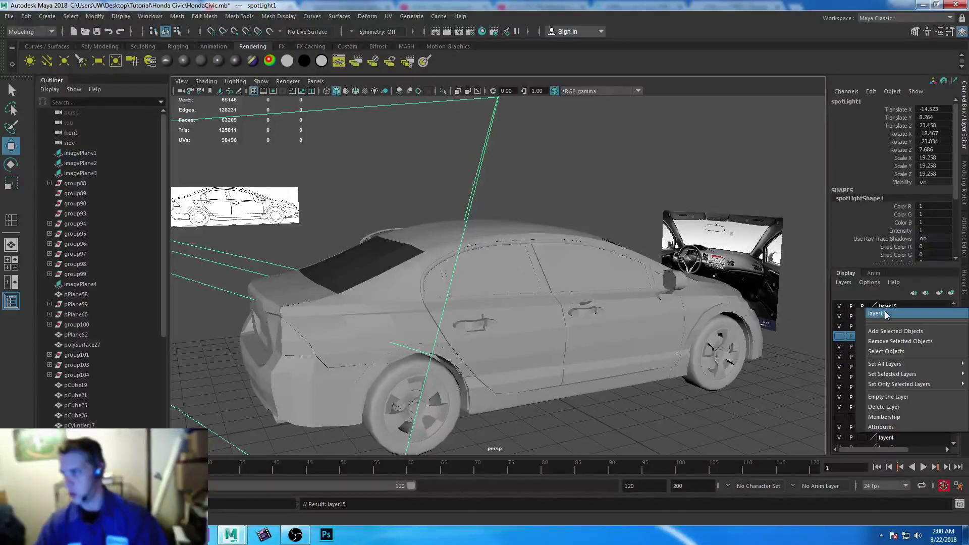
pyautogui.click(888, 314)
pyautogui.write('lights')
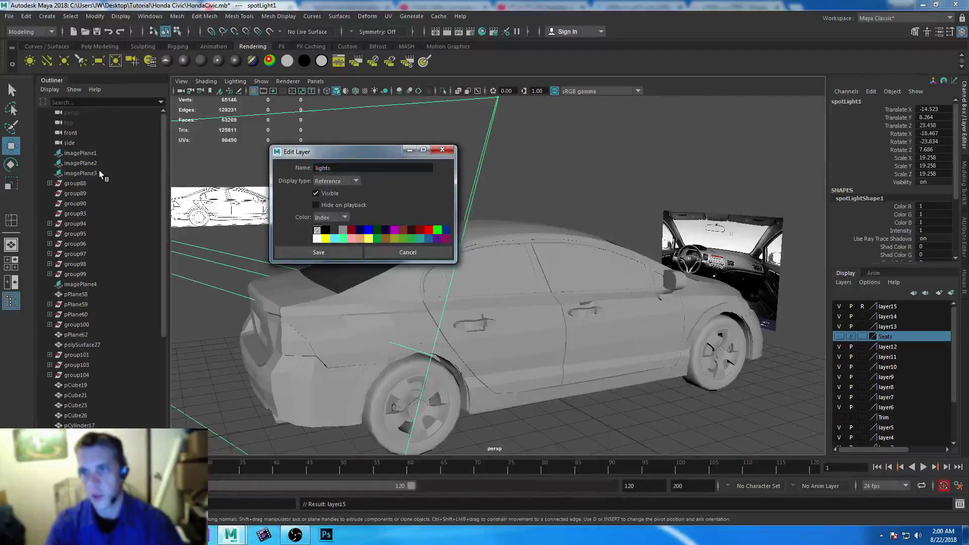
pyautogui.click(312, 255)
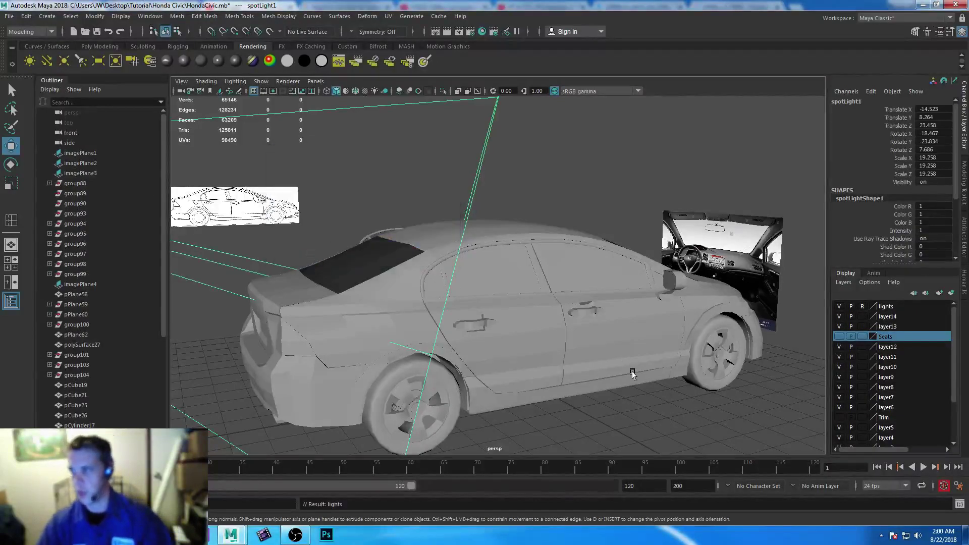
pyautogui.click(521, 217)
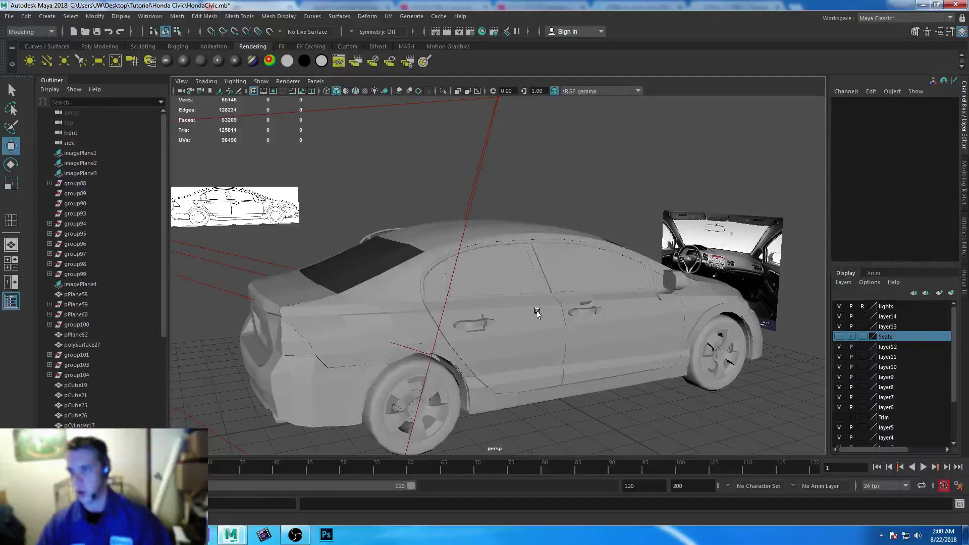
# - Hide the closed front and rear doors on the car's opposite side
pyautogui.scroll(-5, 537, 305)
pyautogui.keyDown('alt'); pyautogui.moveTo(553, 283); pyautogui.dragTo(566, 317); pyautogui.keyUp('alt')
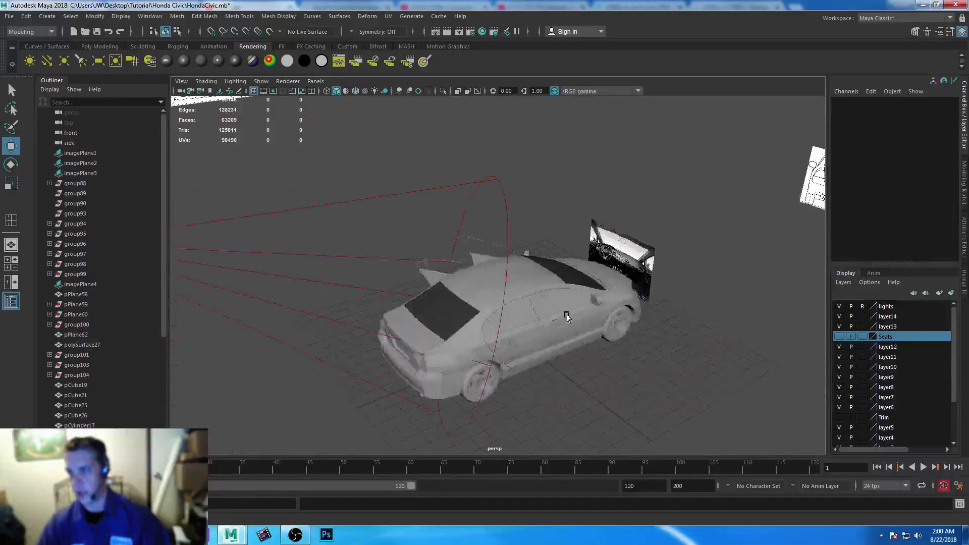
pyautogui.click(545, 342)
pyautogui.keyDown('shift'); pyautogui.click(588, 327); pyautogui.keyUp('shift')
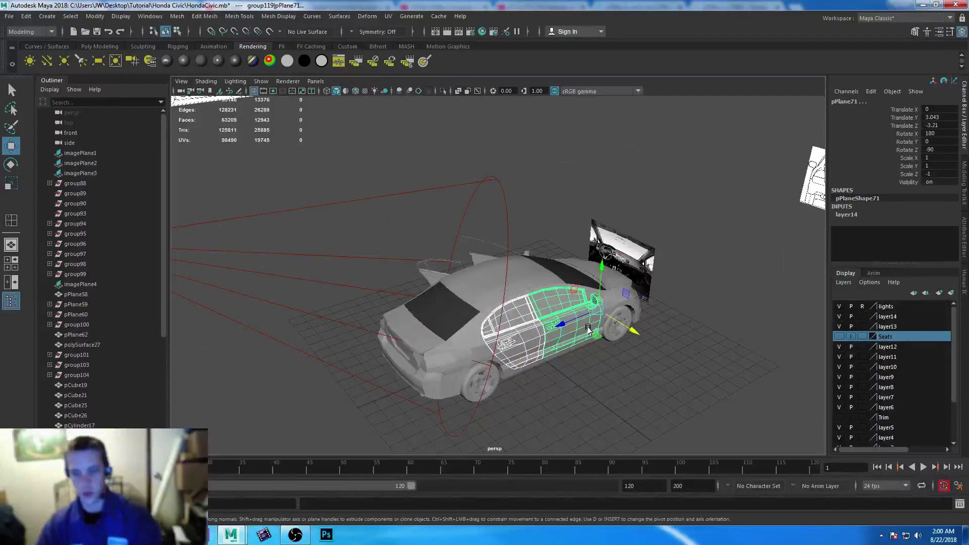
pyautogui.hotkey('ctrl', 'h')
# - Examine the exposed door openings, footwells, dashboard ends and windshield base of the car
pyautogui.keyDown('alt'); pyautogui.moveTo(580, 396); pyautogui.dragTo(514, 314); pyautogui.keyUp('alt')
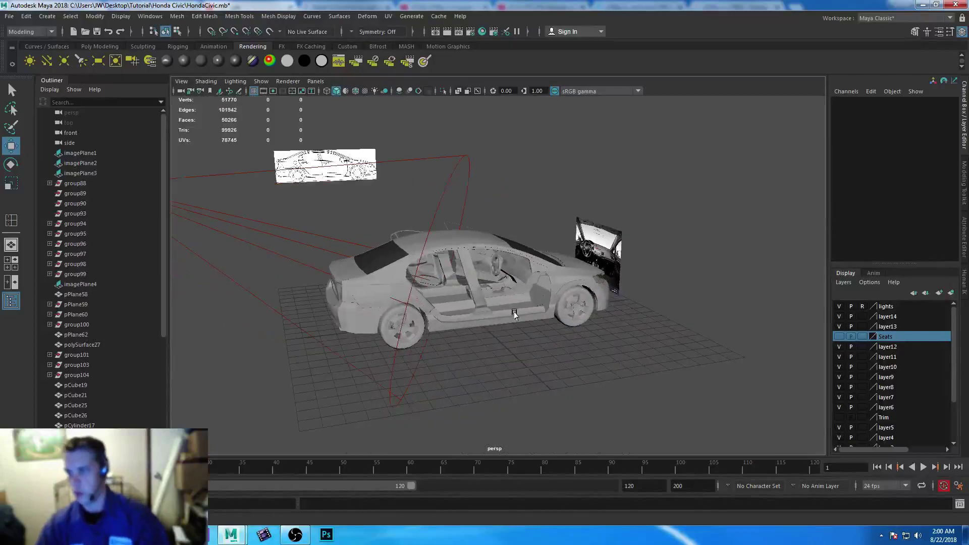
pyautogui.keyDown('alt'); pyautogui.moveTo(514, 314); pyautogui.dragTo(697, 461, button='right'); pyautogui.keyUp('alt')
pyautogui.keyDown('alt'); pyautogui.moveTo(697, 461); pyautogui.dragTo(452, 309); pyautogui.keyUp('alt')
pyautogui.keyDown('alt'); pyautogui.moveTo(452, 309); pyautogui.dragTo(552, 362, button='right'); pyautogui.keyUp('alt')
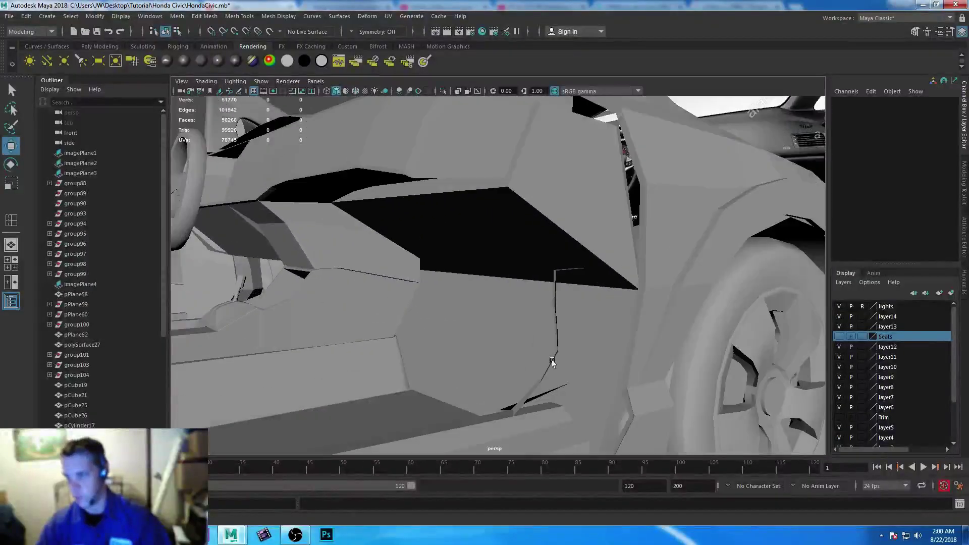
pyautogui.click(554, 326)
pyautogui.scroll(-5, 555, 326)
pyautogui.keyDown('alt'); pyautogui.moveTo(554, 326); pyautogui.dragTo(517, 381); pyautogui.keyUp('alt')
pyautogui.click(665, 419)
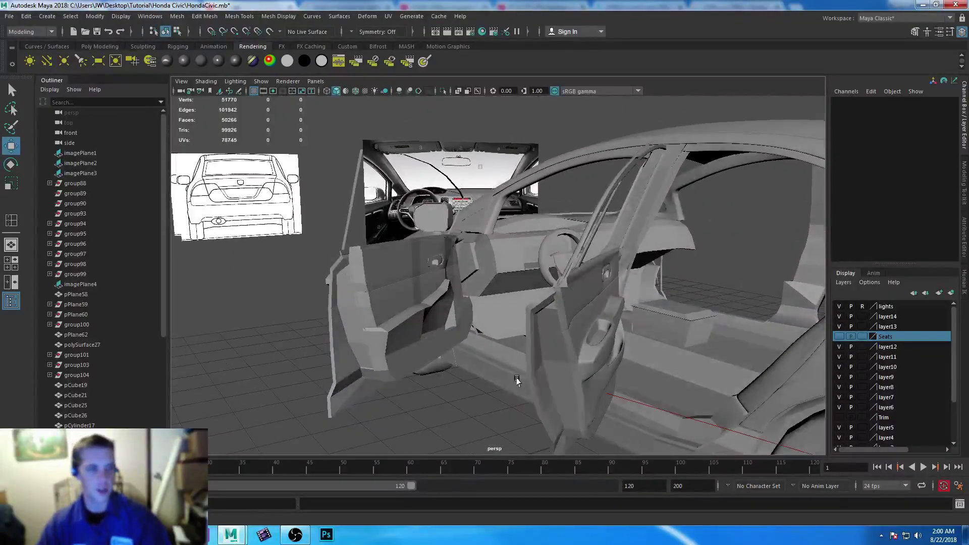
pyautogui.keyDown('alt'); pyautogui.moveTo(569, 337); pyautogui.dragTo(490, 390); pyautogui.keyUp('alt')
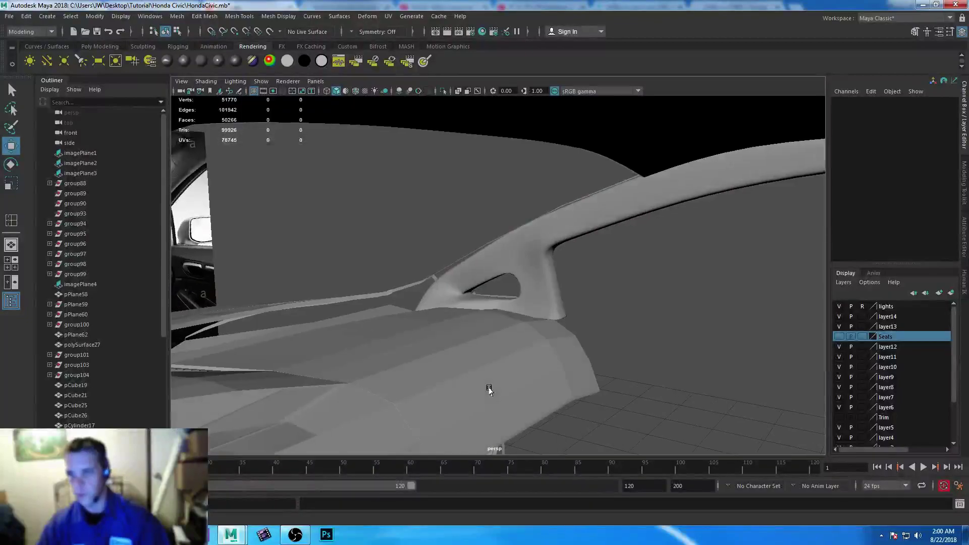
pyautogui.click(323, 302)
pyautogui.keyDown('alt'); pyautogui.moveTo(323, 302); pyautogui.dragTo(328, 309); pyautogui.keyUp('alt')
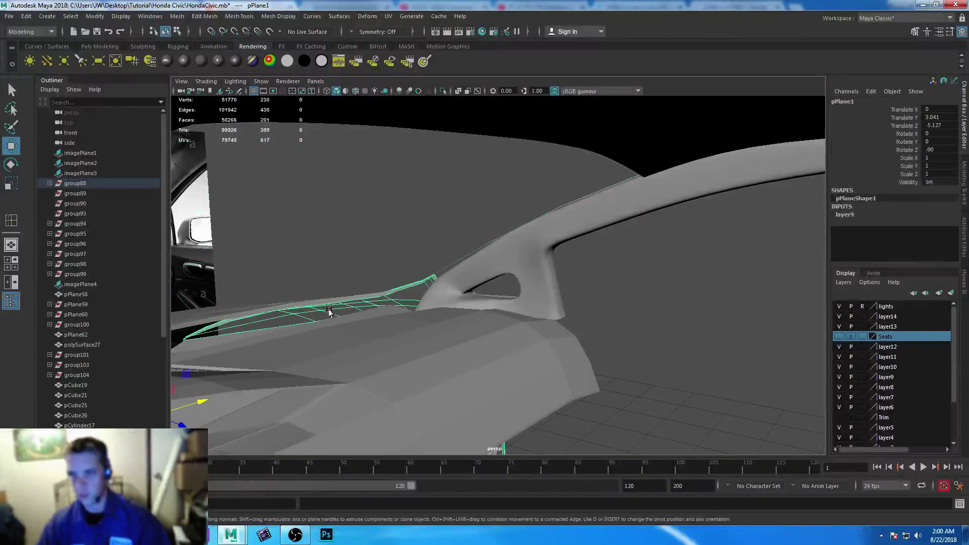
pyautogui.keyDown('alt'); pyautogui.moveTo(512, 330); pyautogui.dragTo(468, 280); pyautogui.keyUp('alt')
# - Select the windshield, show its attributes in the Attribute Editor, and open the Hypershade
pyautogui.click(557, 309)
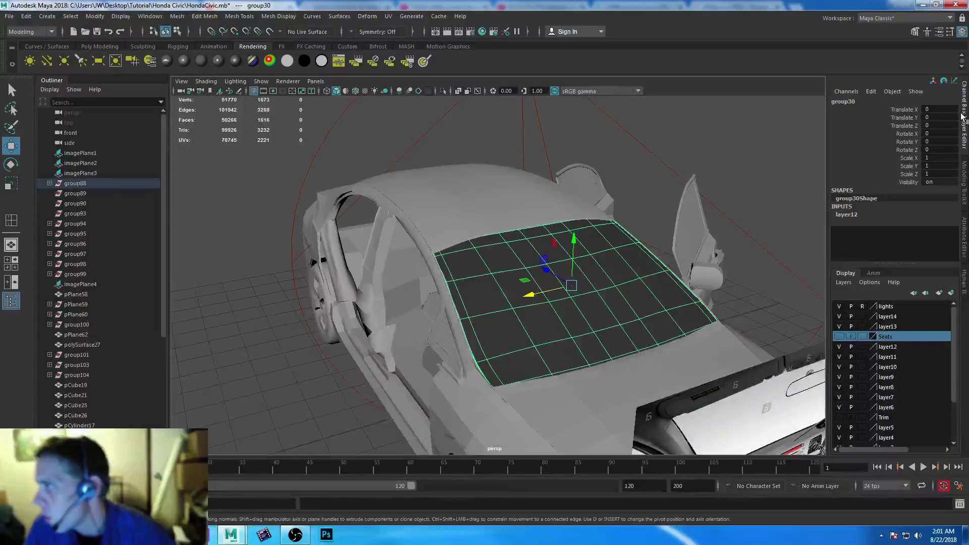
pyautogui.click(960, 243)
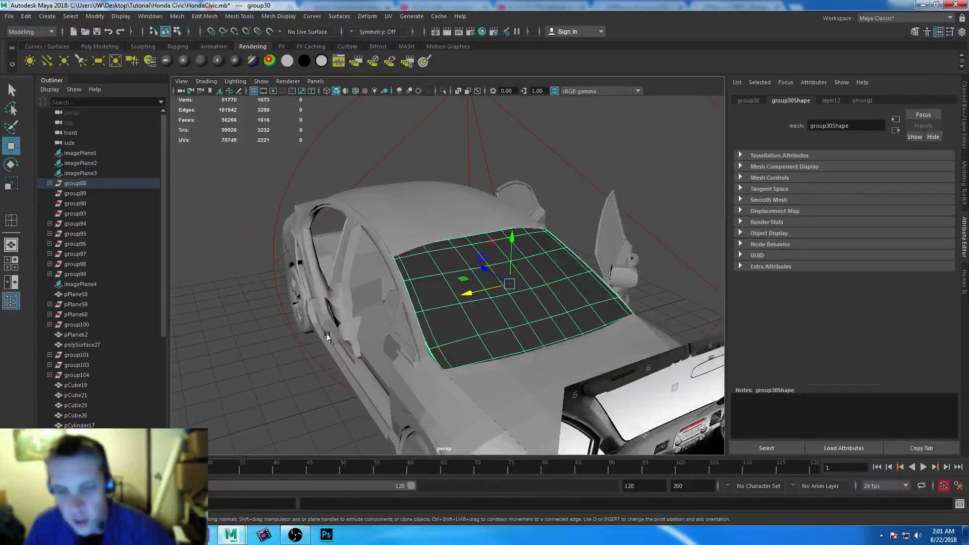
pyautogui.click(150, 16)
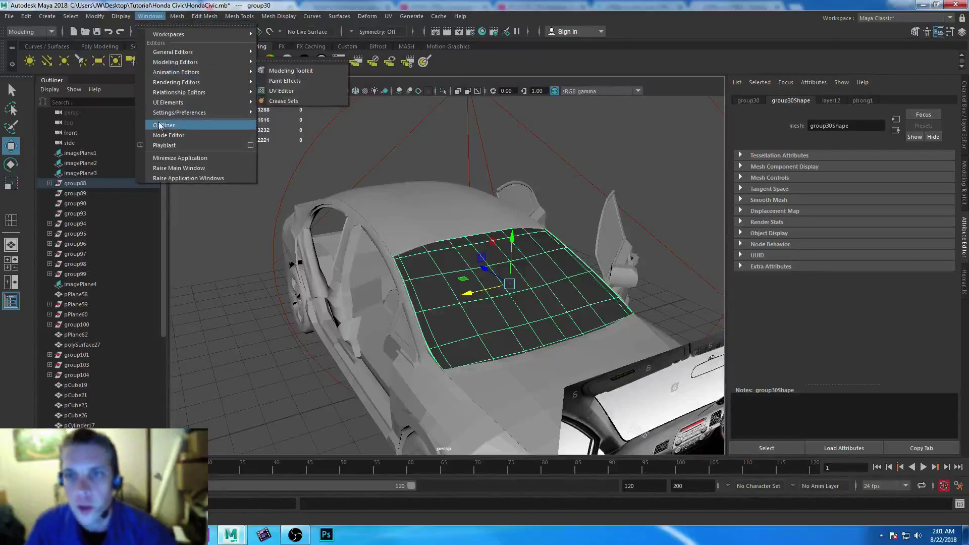
pyautogui.moveTo(202, 82)
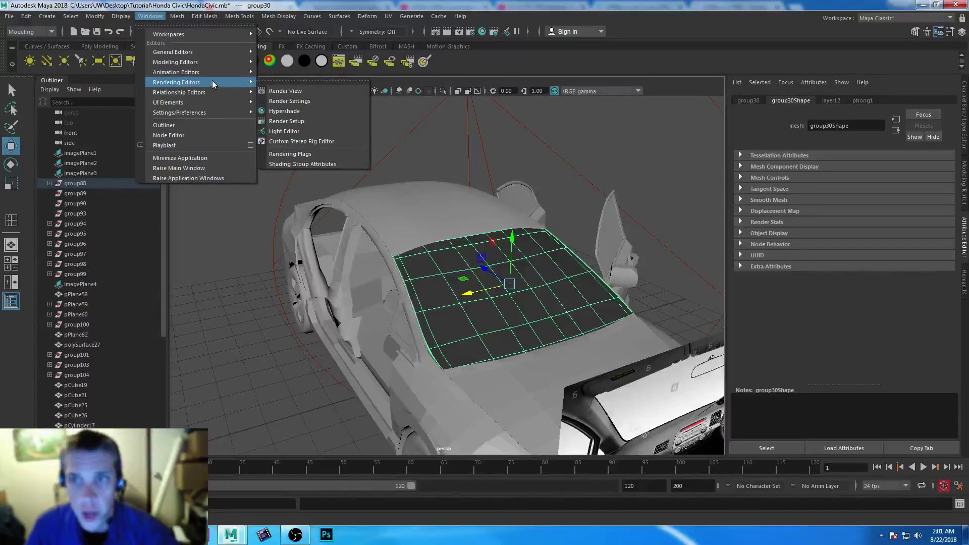
pyautogui.click(283, 111)
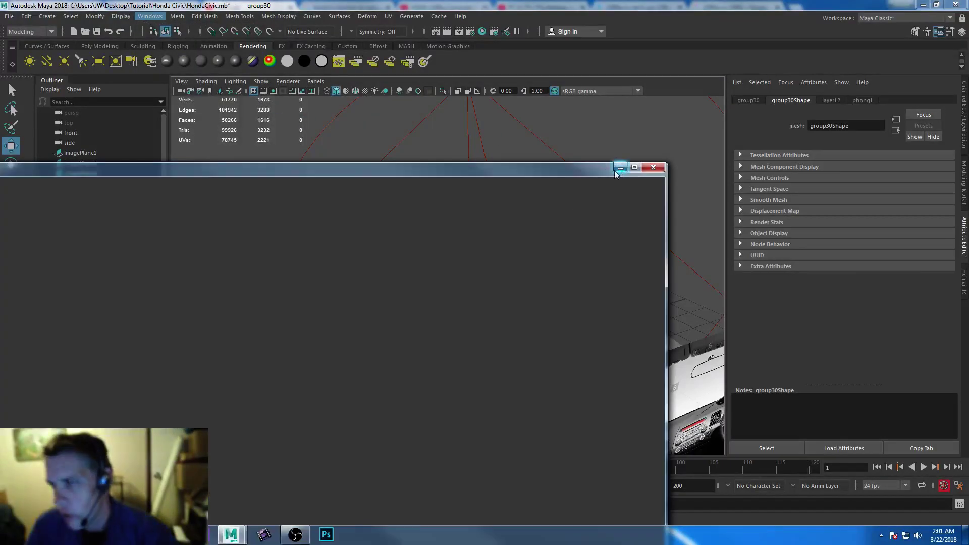
pyautogui.click(620, 167)
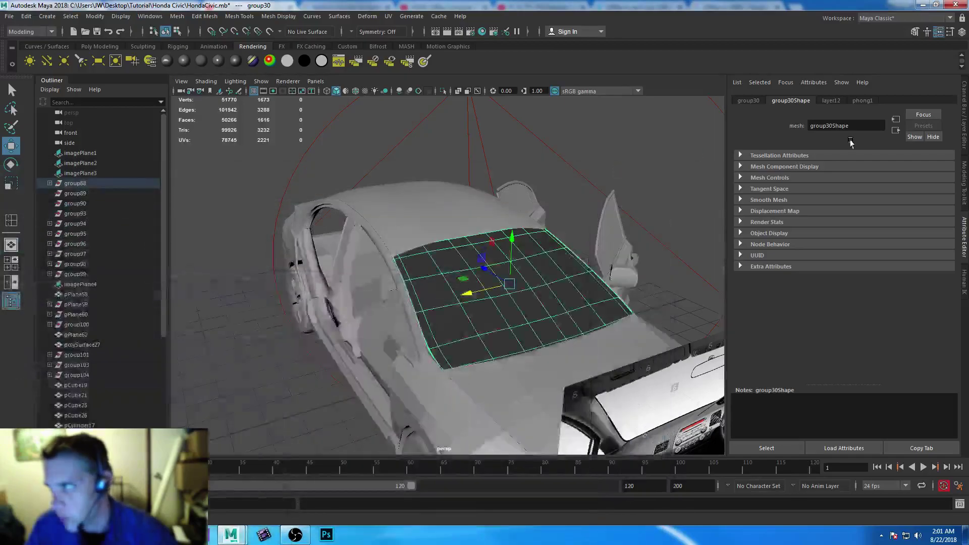
# - Select the side window panes and assign the phong1 material to them in the Hypershade
pyautogui.keyDown('alt'); pyautogui.moveTo(642, 267); pyautogui.dragTo(603, 333); pyautogui.keyUp('alt')
pyautogui.keyDown('alt'); pyautogui.moveTo(641, 289); pyautogui.dragTo(498, 244); pyautogui.keyUp('alt')
pyautogui.click(510, 244)
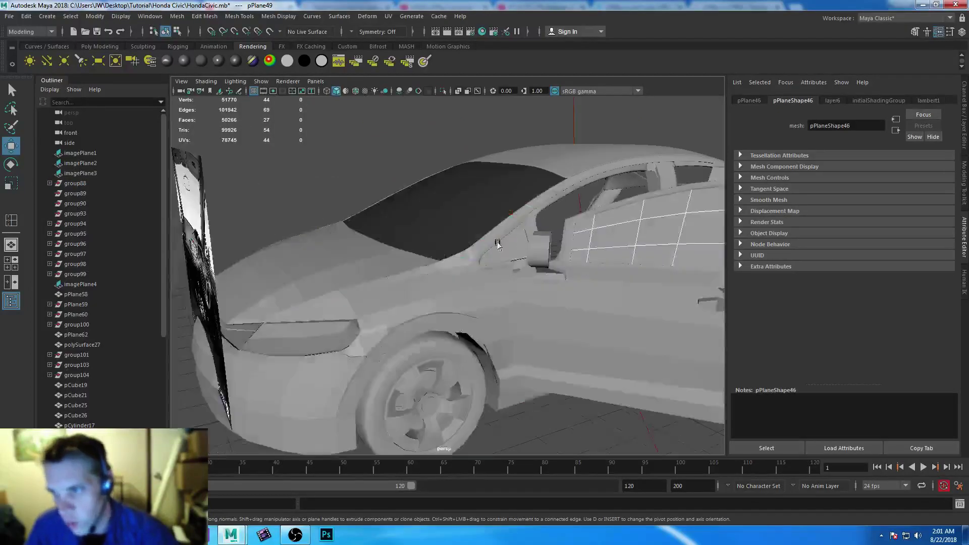
pyautogui.click(511, 247)
pyautogui.keyDown('alt'); pyautogui.moveTo(655, 320); pyautogui.dragTo(424, 236); pyautogui.keyUp('alt')
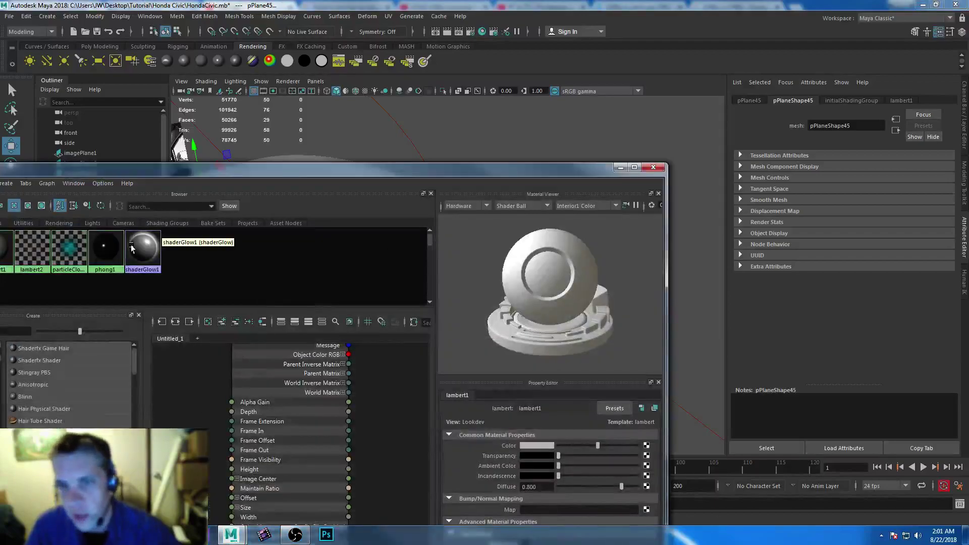
pyautogui.moveTo(98, 254); pyautogui.dragTo(97, 228, button='right')
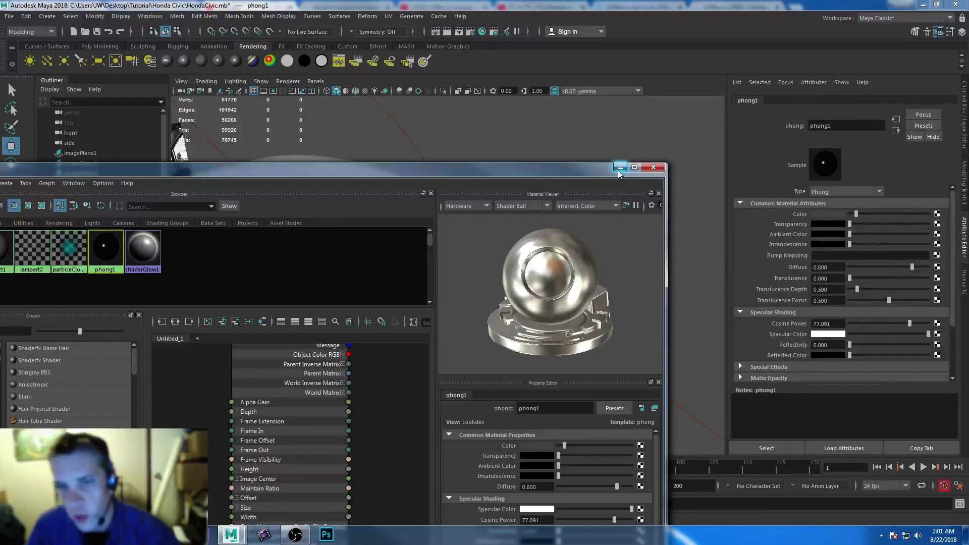
pyautogui.rightClick(109, 258)
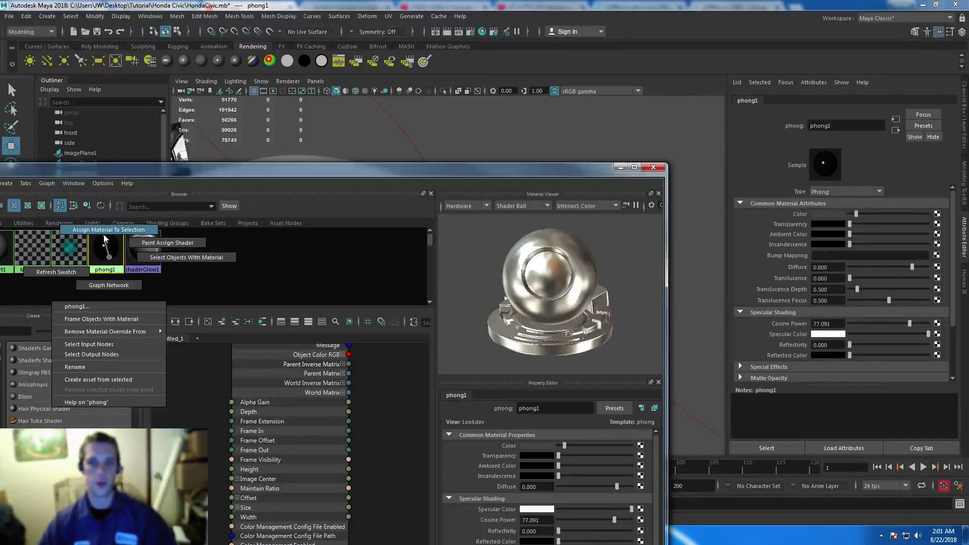
pyautogui.click(105, 236)
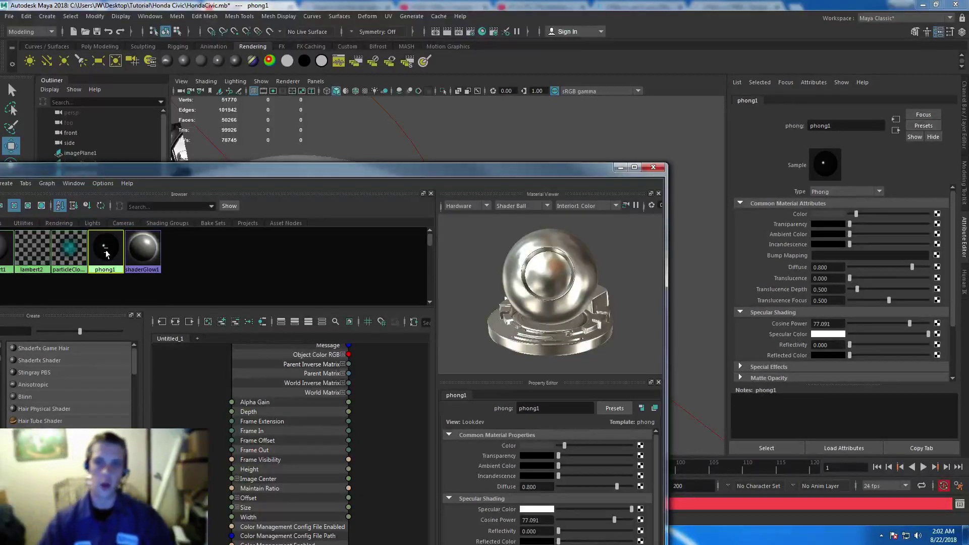
# - Raise the phong1 material's Transparency to nearly white so the car's glass becomes see-through
pyautogui.click(621, 167)
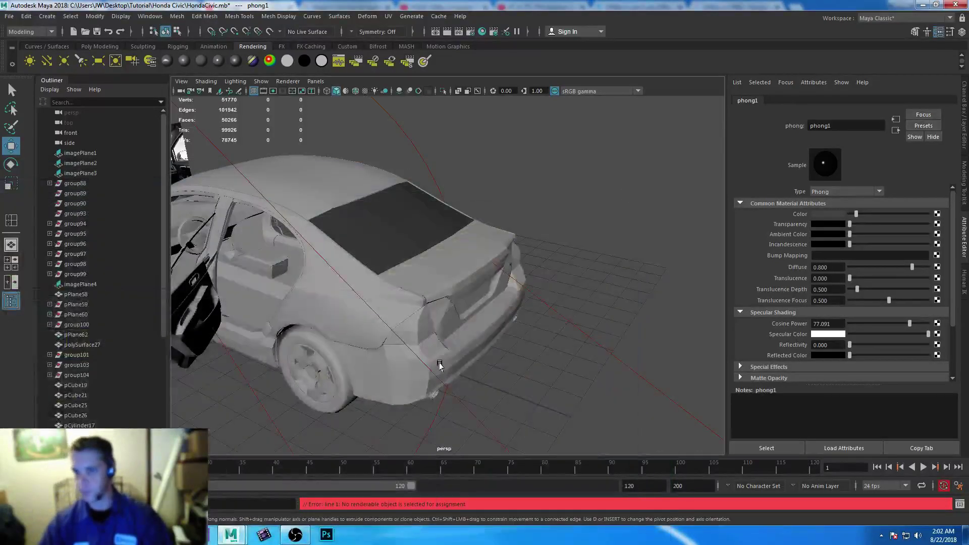
pyautogui.moveTo(850, 224); pyautogui.dragTo(903, 227)
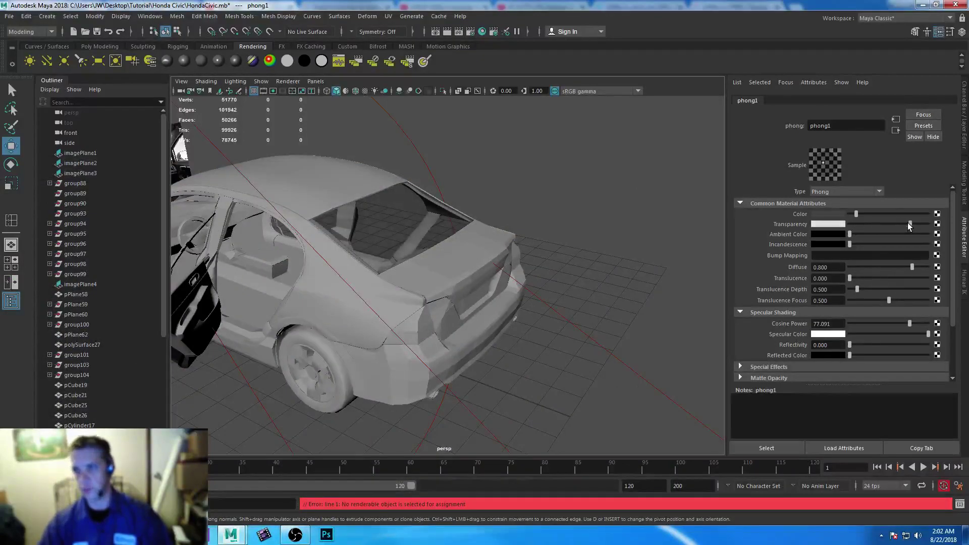
pyautogui.click(618, 242)
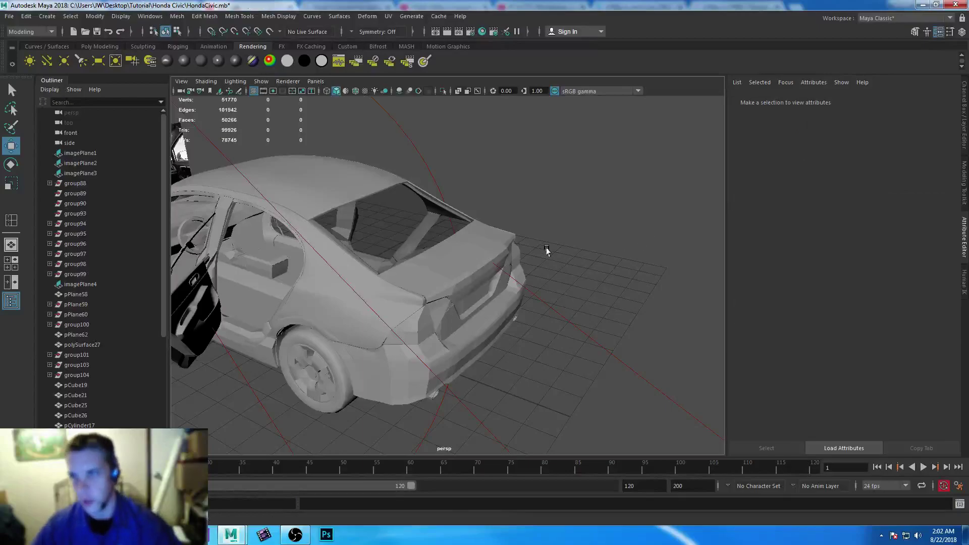
# - Inspect the cabin around the windshield base and select the driver-side dashboard piece
pyautogui.keyDown('alt'); pyautogui.moveTo(588, 244); pyautogui.dragTo(497, 234); pyautogui.keyUp('alt')
pyautogui.keyDown('alt'); pyautogui.moveTo(498, 233); pyautogui.dragTo(559, 353, button='right'); pyautogui.keyUp('alt')
pyautogui.keyDown('alt'); pyautogui.moveTo(558, 353); pyautogui.dragTo(530, 364); pyautogui.keyUp('alt')
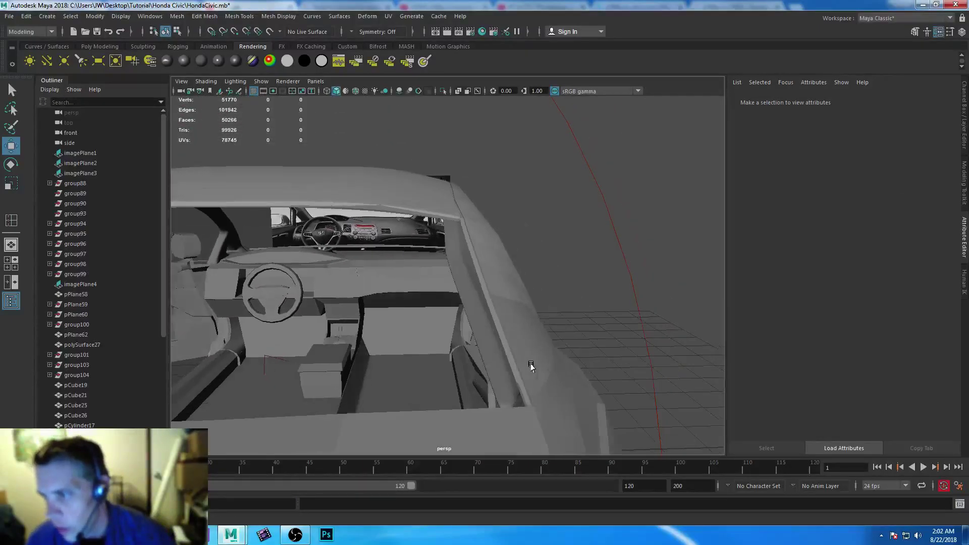
pyautogui.keyDown('alt'); pyautogui.moveTo(530, 363); pyautogui.dragTo(552, 359, button='right'); pyautogui.keyUp('alt')
pyautogui.keyDown('alt'); pyautogui.moveTo(552, 360); pyautogui.dragTo(502, 210); pyautogui.keyUp('alt')
pyautogui.keyDown('alt'); pyautogui.moveTo(644, 370); pyautogui.dragTo(432, 210); pyautogui.keyUp('alt')
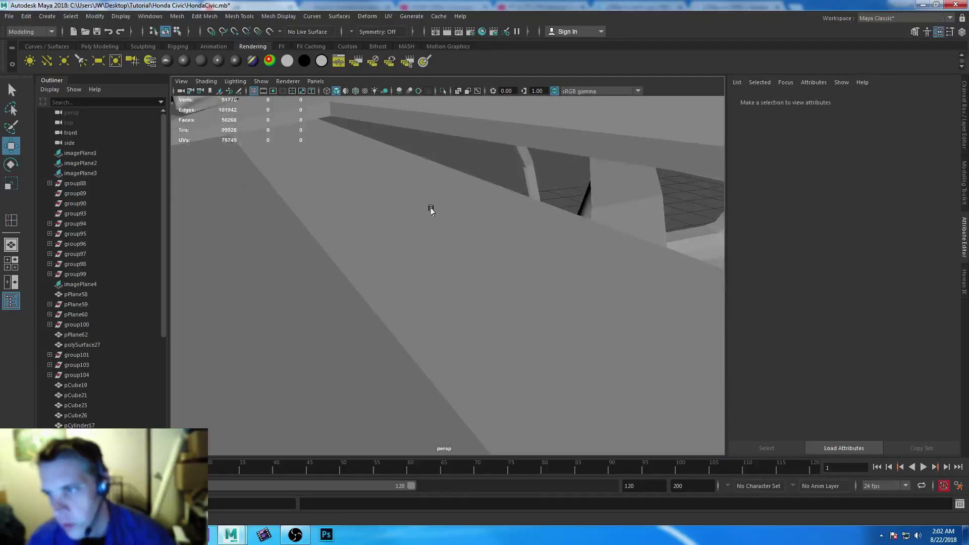
pyautogui.click(429, 203)
pyautogui.click(452, 119)
pyautogui.keyDown('alt'); pyautogui.moveTo(451, 119); pyautogui.dragTo(436, 254); pyautogui.keyUp('alt')
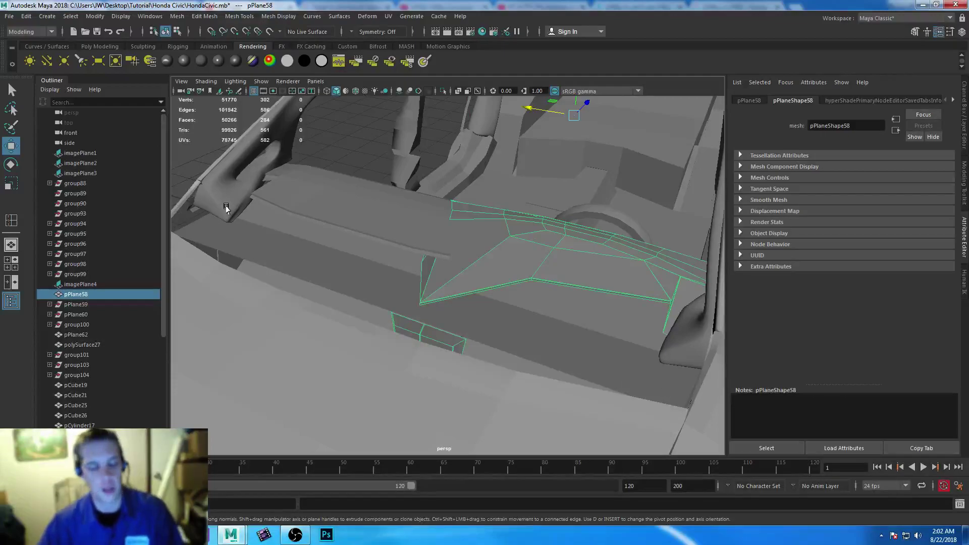
# - Put the driver-side and passenger-side dashboard pieces into vertex editing mode together
pyautogui.scroll(-5, 526, 232)
pyautogui.keyDown('alt'); pyautogui.moveTo(560, 248); pyautogui.dragTo(387, 224); pyautogui.keyUp('alt')
pyautogui.scroll(5, 387, 225)
pyautogui.moveTo(460, 217); pyautogui.dragTo(411, 217, button='right')
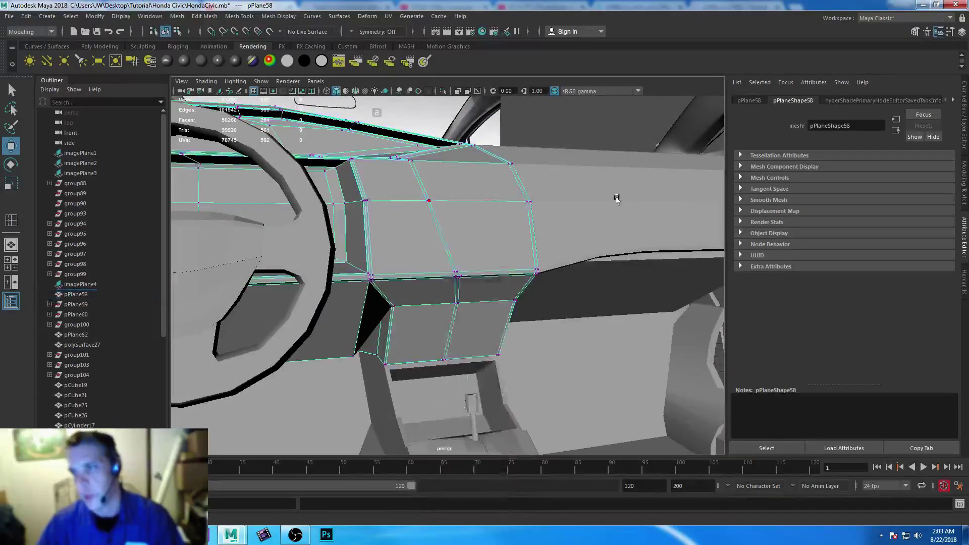
pyautogui.rightClick(655, 202)
pyautogui.click(605, 201)
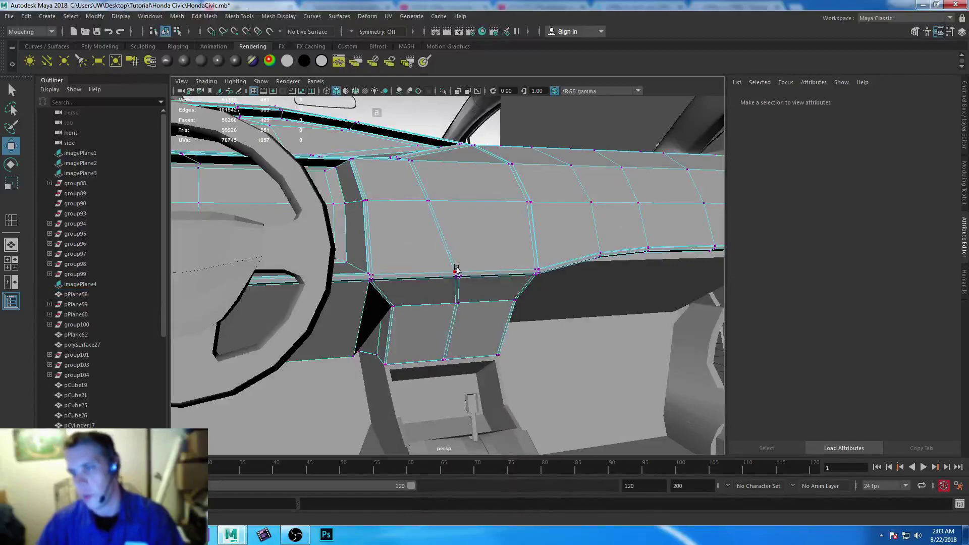
pyautogui.press('space')
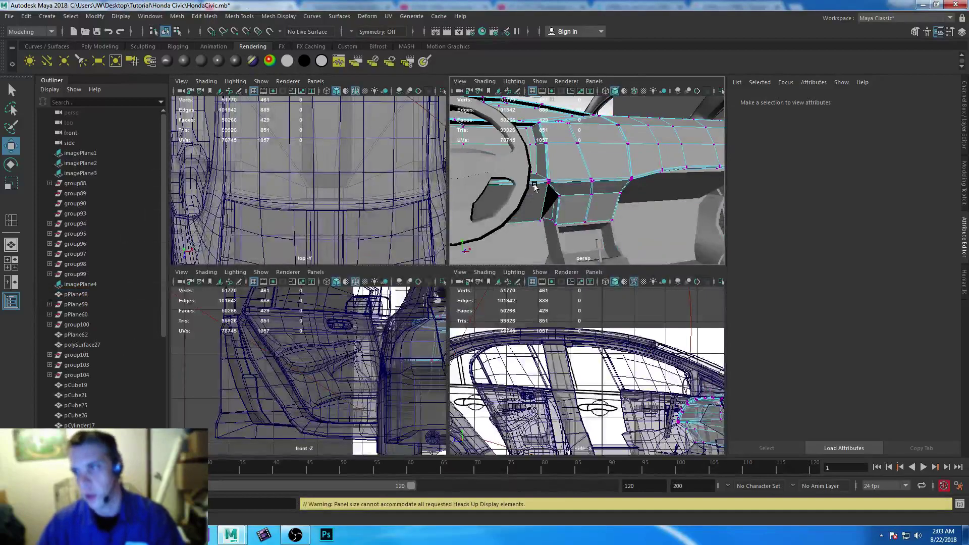
pyautogui.press('space')
# - Select the windshield-side edge vertices of both dashboard pieces and move them forward toward the hood's rear edge
pyautogui.keyDown('alt'); pyautogui.moveTo(418, 211); pyautogui.dragTo(381, 342); pyautogui.keyUp('alt')
pyautogui.moveTo(323, 297); pyautogui.dragTo(445, 393)
pyautogui.keyDown('shift'); pyautogui.moveTo(570, 273); pyautogui.dragTo(596, 343); pyautogui.keyUp('shift')
pyautogui.keyDown('alt'); pyautogui.moveTo(472, 341); pyautogui.dragTo(487, 299); pyautogui.keyUp('alt')
pyautogui.keyDown('shift'); pyautogui.moveTo(352, 254); pyautogui.dragTo(426, 316); pyautogui.keyUp('shift')
pyautogui.moveTo(480, 196); pyautogui.dragTo(488, 288)
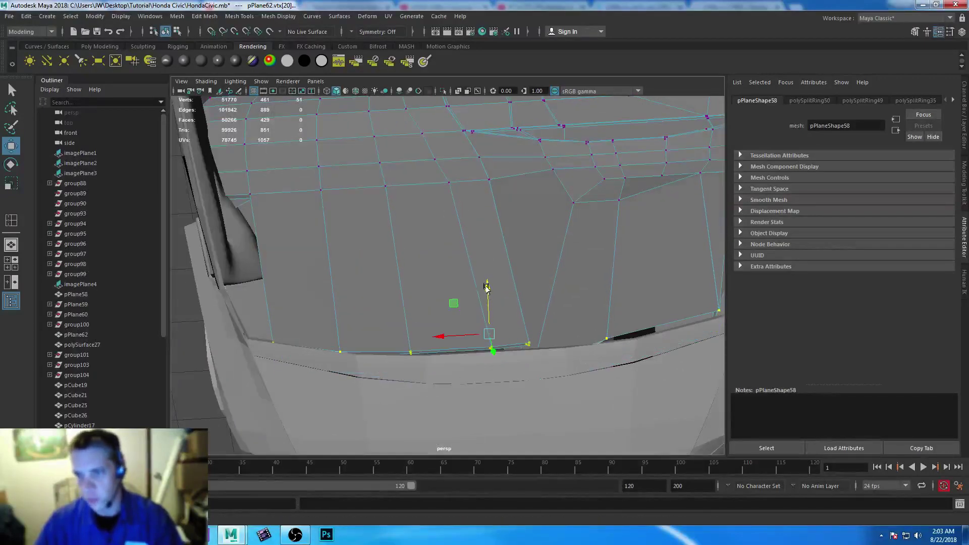
# - Reposition the driver-side dashboard's front edge vertices so they follow the curve of the windshield base
pyautogui.keyDown('alt'); pyautogui.moveTo(572, 287); pyautogui.dragTo(440, 370); pyautogui.keyUp('alt')
pyautogui.moveTo(374, 234); pyautogui.dragTo(380, 190)
pyautogui.click(449, 236)
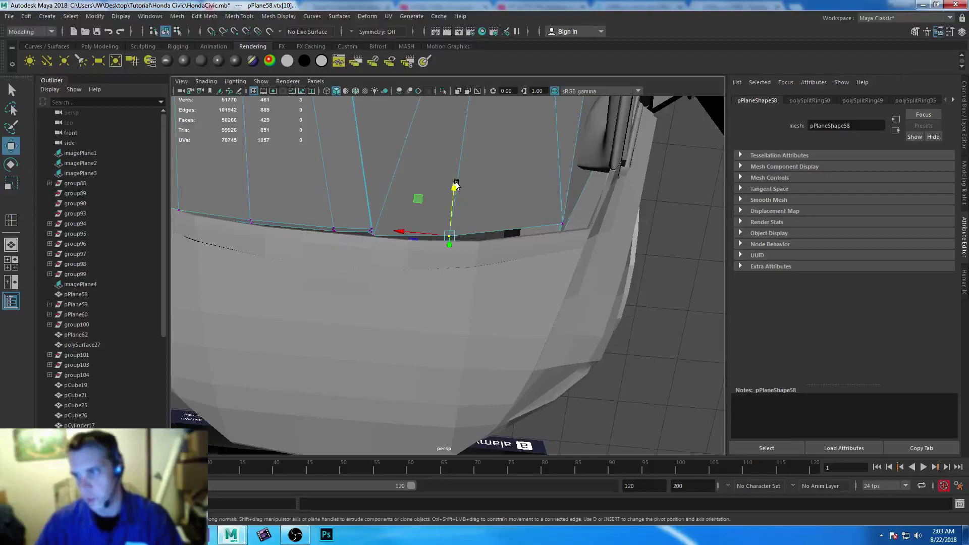
pyautogui.moveTo(454, 189); pyautogui.dragTo(452, 194)
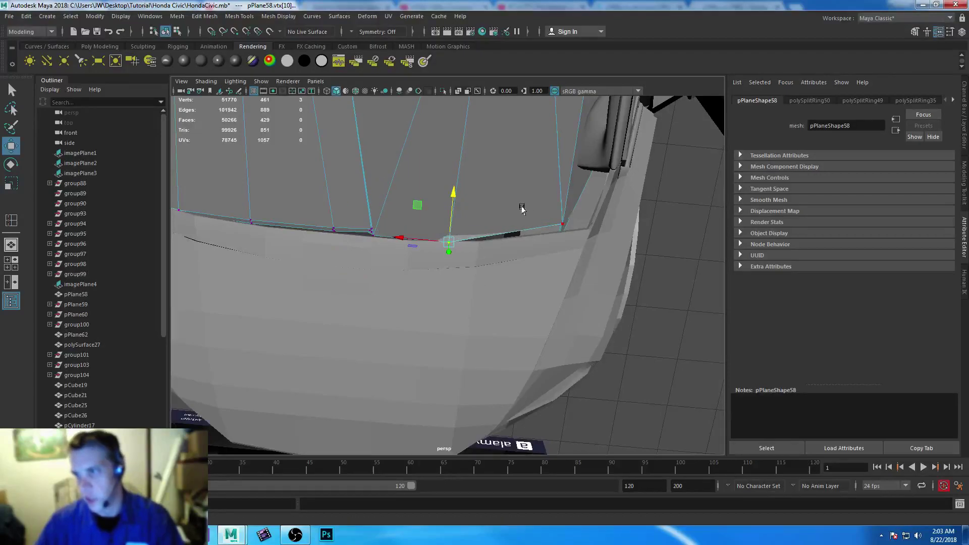
pyautogui.keyDown('alt'); pyautogui.moveTo(463, 235); pyautogui.dragTo(404, 220); pyautogui.keyUp('alt')
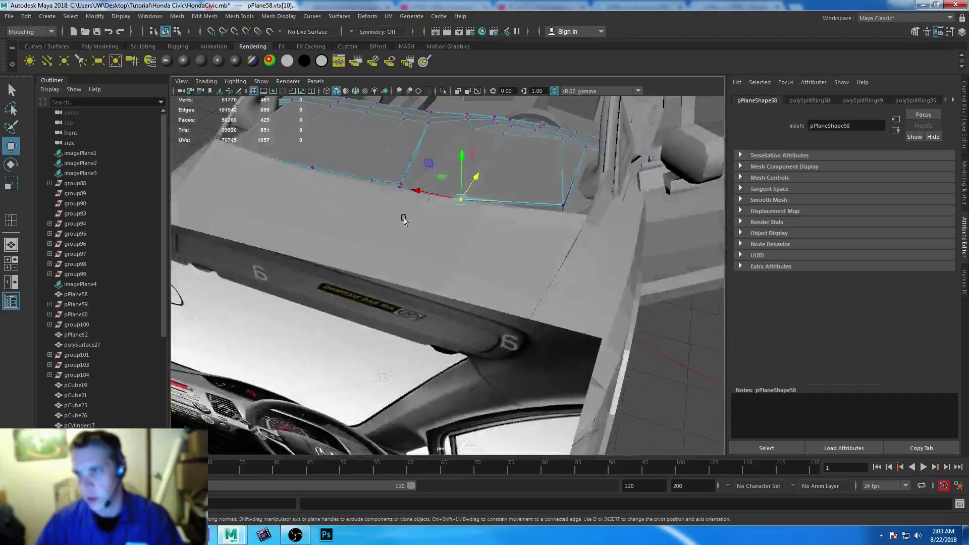
pyautogui.moveTo(455, 159); pyautogui.dragTo(457, 160)
# - Move the outer front corner vertices of the driver-side dashboard piece to close the gap beside the windshield pillar
pyautogui.moveTo(552, 190); pyautogui.dragTo(425, 289)
pyautogui.moveTo(494, 331); pyautogui.dragTo(495, 334)
pyautogui.keyDown('alt'); pyautogui.moveTo(495, 333); pyautogui.dragTo(502, 346); pyautogui.keyUp('alt')
pyautogui.moveTo(383, 240); pyautogui.dragTo(439, 272)
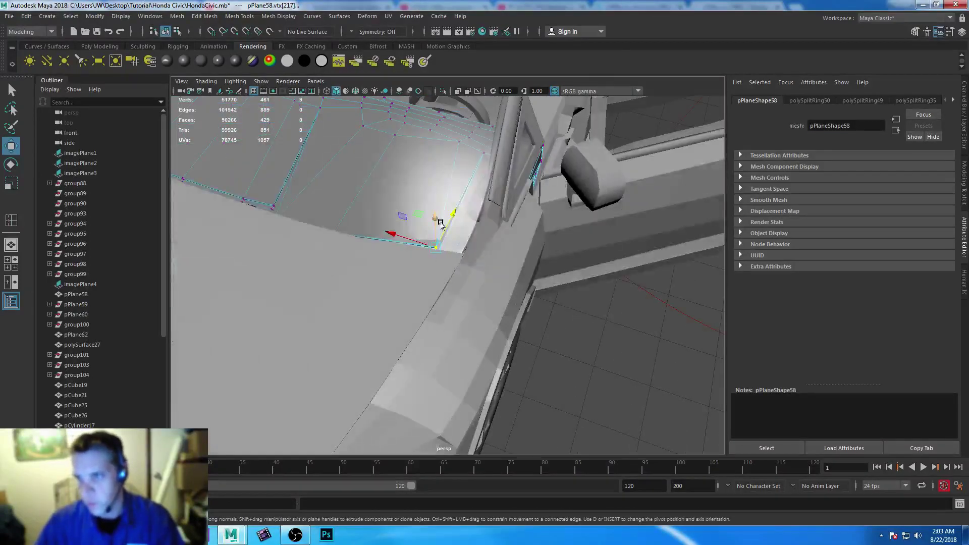
pyautogui.keyDown('alt'); pyautogui.moveTo(332, 199); pyautogui.dragTo(264, 232); pyautogui.keyUp('alt')
# - Narrow the selection to the front edge vertices near the dashboard's center seam and shift them toward the hood
pyautogui.moveTo(382, 168); pyautogui.dragTo(435, 229)
pyautogui.moveTo(363, 231)
pyautogui.keyDown('alt'); pyautogui.mouseDown()
pyautogui.moveTo(434, 274)
pyautogui.moveTo(402, 284)
pyautogui.moveTo(437, 299)
pyautogui.moveTo(392, 233)
pyautogui.moveTo(378, 231)
pyautogui.mouseUp(); pyautogui.keyUp('alt')
pyautogui.keyDown('ctrl'); pyautogui.moveTo(237, 269); pyautogui.dragTo(268, 280); pyautogui.keyUp('ctrl')
pyautogui.moveTo(408, 232); pyautogui.dragTo(408, 233)
pyautogui.keyDown('ctrl'); pyautogui.moveTo(342, 329); pyautogui.dragTo(310, 273); pyautogui.keyUp('ctrl')
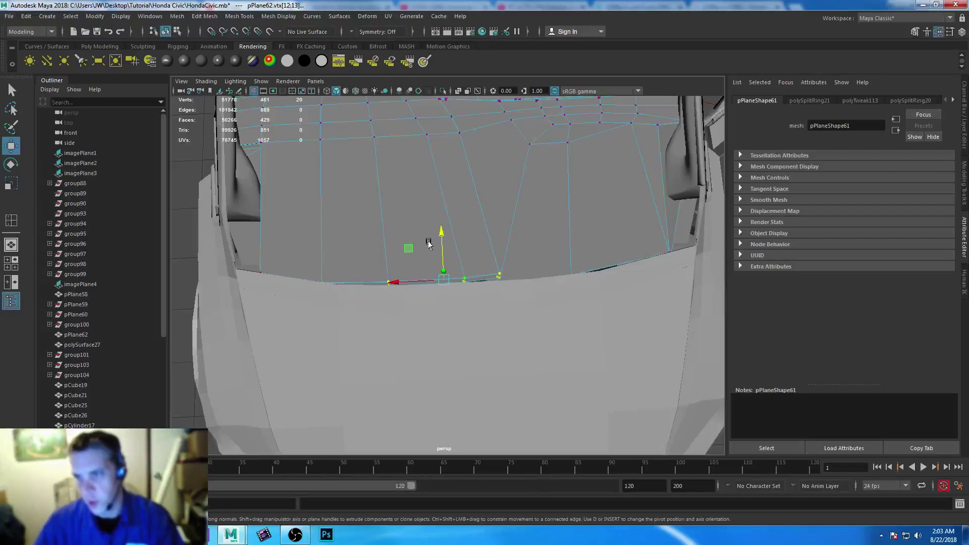
pyautogui.moveTo(440, 231); pyautogui.dragTo(429, 203)
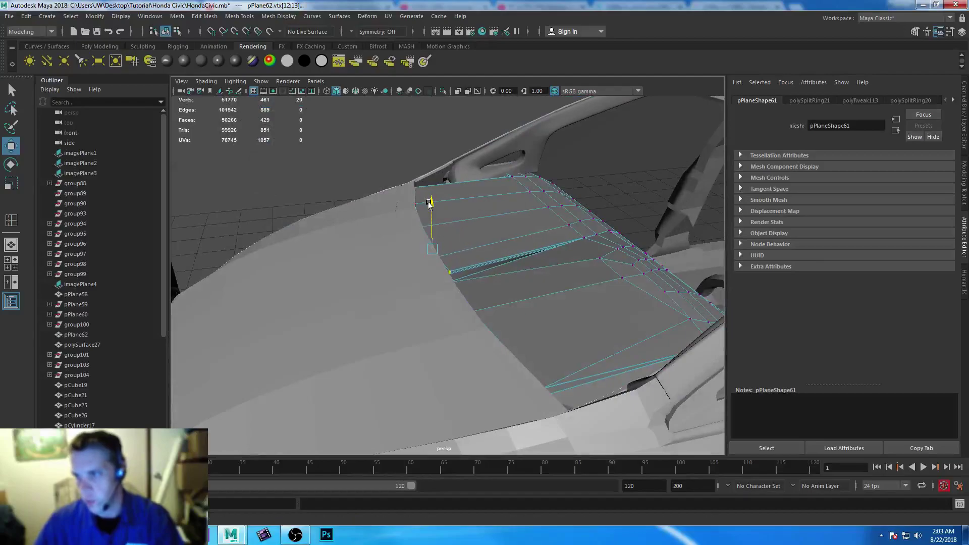
# - Raise the driver-side dashboard's front vertex beside the center seam to line up with the neighboring piece
pyautogui.keyDown('alt'); pyautogui.moveTo(479, 286); pyautogui.dragTo(402, 264); pyautogui.keyUp('alt')
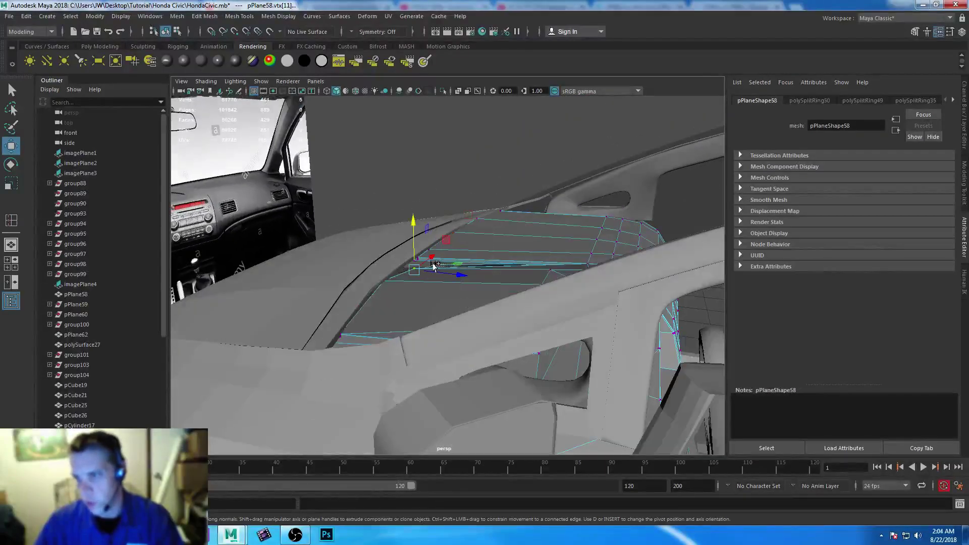
pyautogui.moveTo(423, 222); pyautogui.dragTo(424, 207)
pyautogui.keyDown('alt'); pyautogui.moveTo(414, 212); pyautogui.dragTo(505, 349, button='right'); pyautogui.keyUp('alt')
pyautogui.keyDown('alt'); pyautogui.moveTo(505, 349); pyautogui.dragTo(580, 277); pyautogui.keyUp('alt')
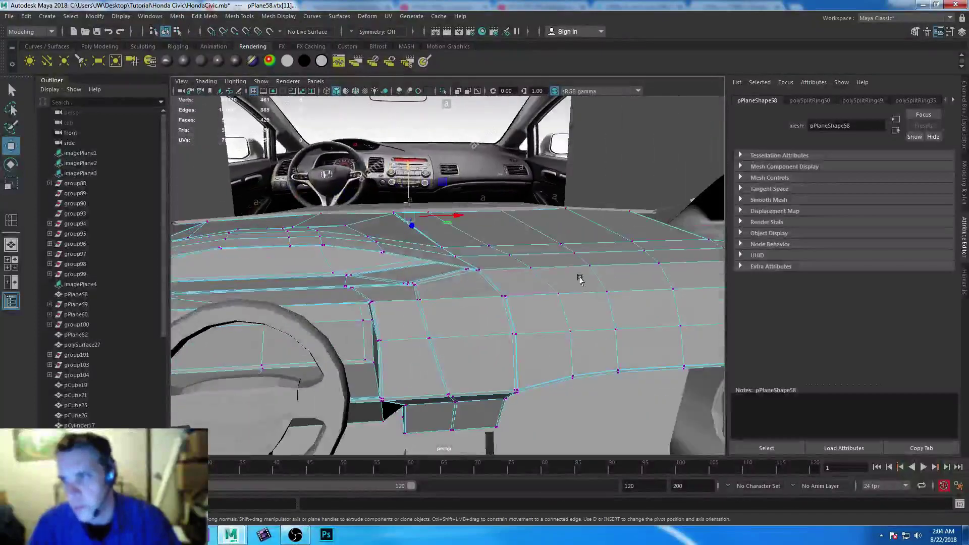
# - Turn on smooth mesh preview for both dashboard pieces, return to object mode and clear the selection
pyautogui.moveTo(373, 197); pyautogui.dragTo(510, 310)
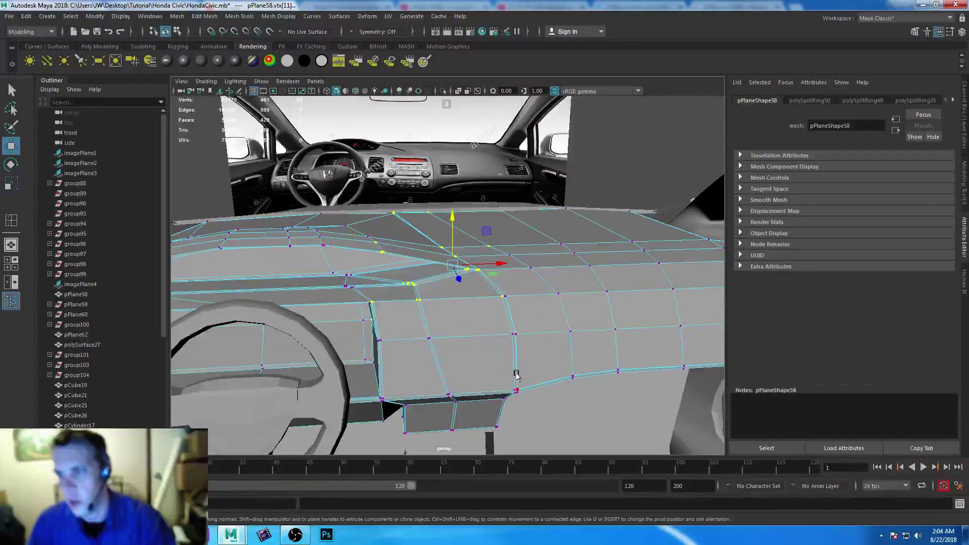
pyautogui.press('3')
pyautogui.moveTo(559, 241); pyautogui.dragTo(607, 230, button='right')
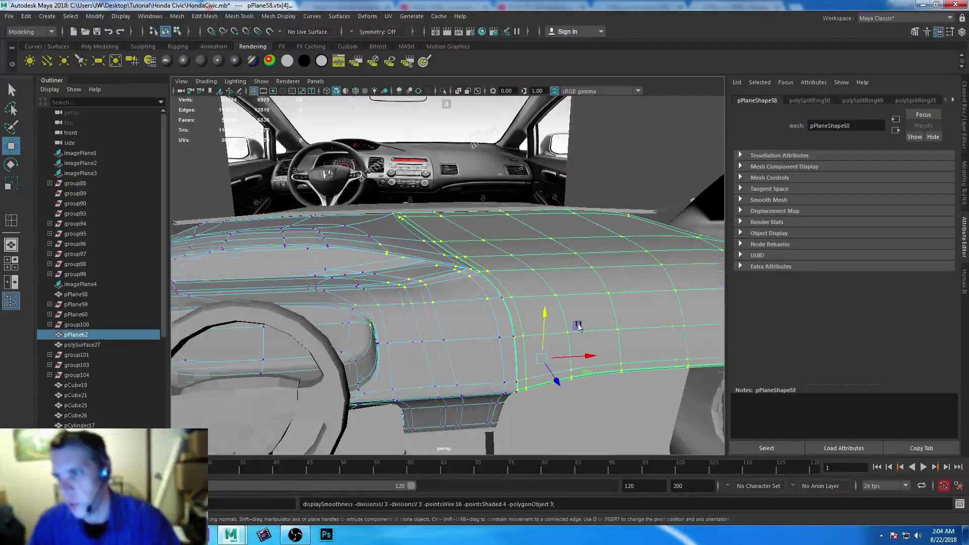
pyautogui.keyDown('alt'); pyautogui.moveTo(607, 229); pyautogui.dragTo(642, 274); pyautogui.keyUp('alt')
pyautogui.click(640, 350)
pyautogui.keyDown('alt'); pyautogui.moveTo(428, 319); pyautogui.dragTo(484, 237); pyautogui.keyUp('alt')
pyautogui.click(495, 268)
pyautogui.click(474, 346)
pyautogui.keyDown('alt'); pyautogui.moveTo(474, 346); pyautogui.dragTo(407, 324); pyautogui.keyUp('alt')
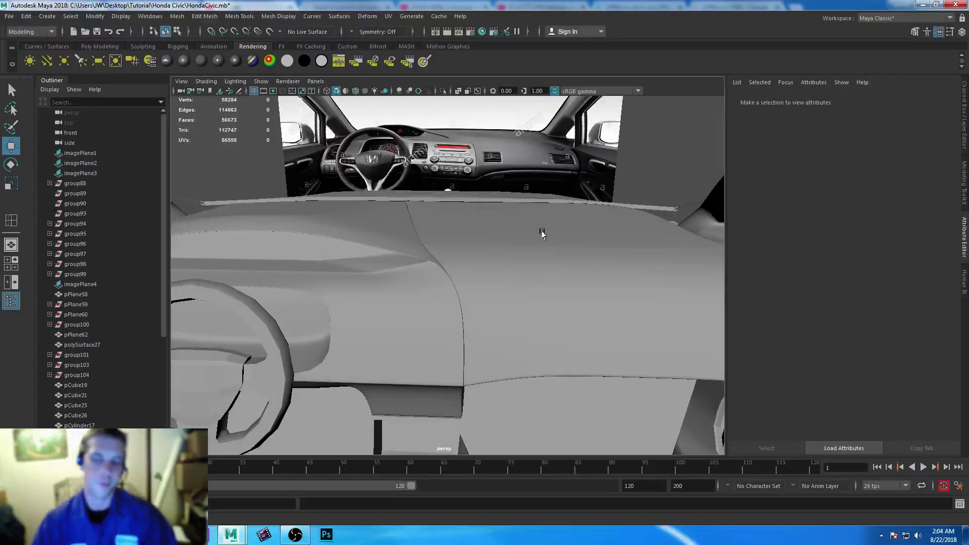
# - Duplicate the window frame of the open driver's door
pyautogui.keyDown('alt'); pyautogui.moveTo(347, 240); pyautogui.dragTo(426, 272); pyautogui.keyUp('alt')
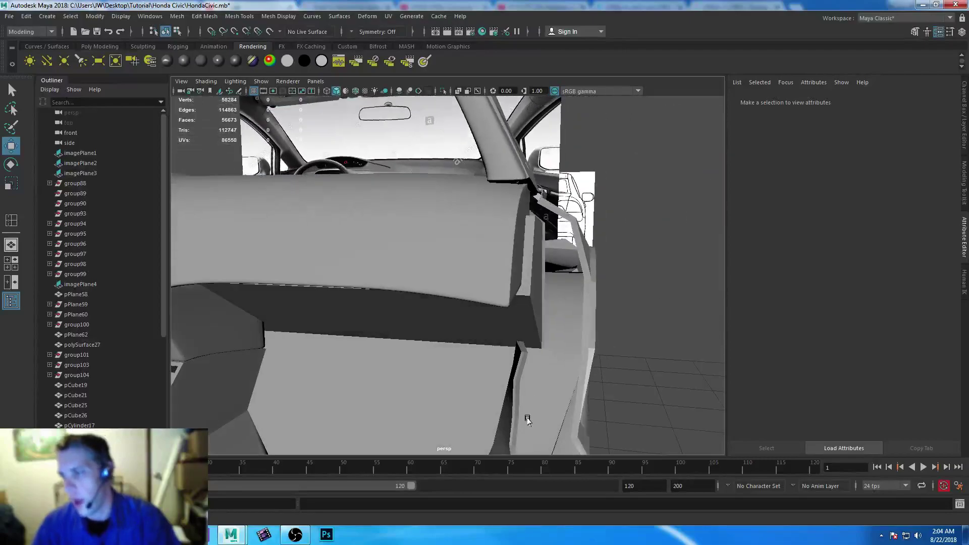
pyautogui.keyDown('alt'); pyautogui.moveTo(599, 286); pyautogui.dragTo(506, 298); pyautogui.keyUp('alt')
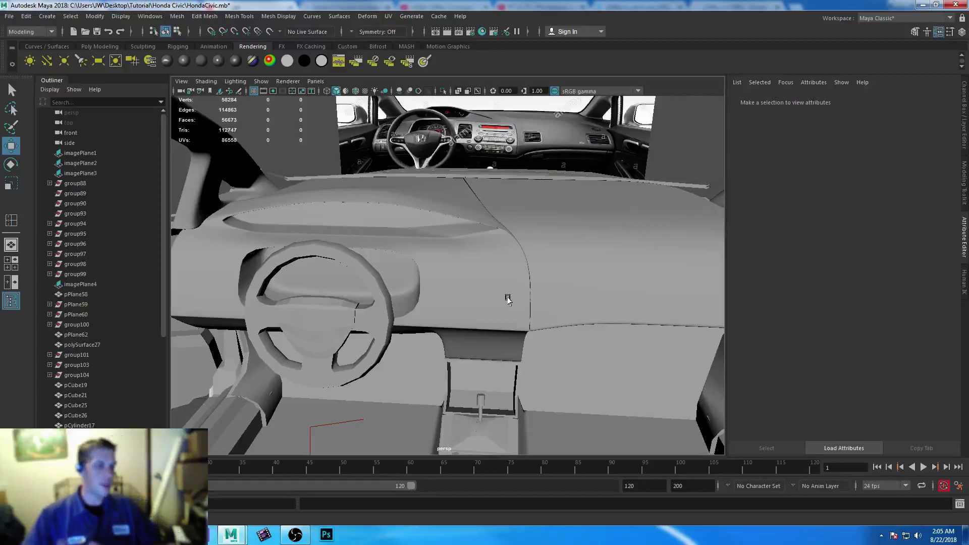
pyautogui.keyDown('alt'); pyautogui.moveTo(358, 264); pyautogui.dragTo(453, 293); pyautogui.keyUp('alt')
pyautogui.keyDown('alt'); pyautogui.moveTo(500, 337); pyautogui.dragTo(454, 302); pyautogui.keyUp('alt')
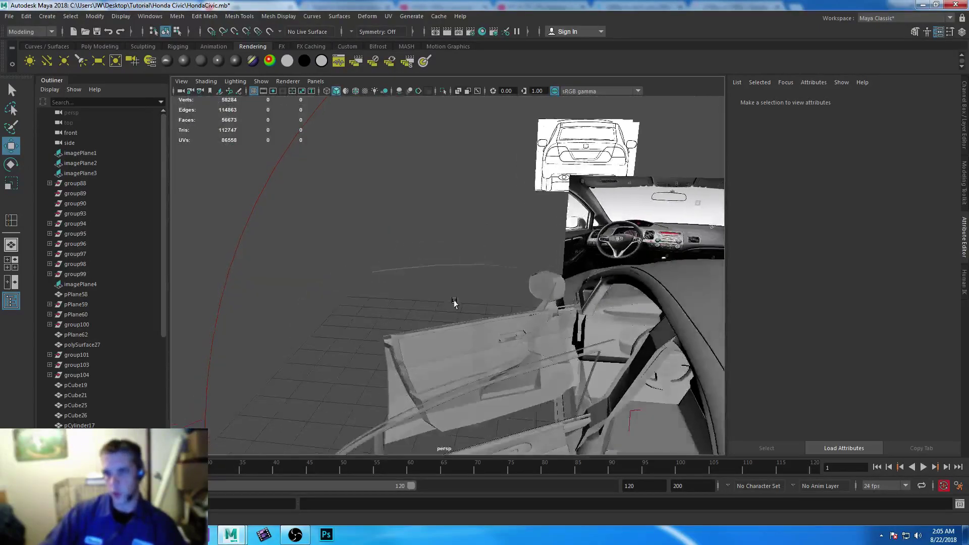
pyautogui.click(394, 268)
pyautogui.press('f')
pyautogui.keyDown('alt'); pyautogui.moveTo(444, 335); pyautogui.dragTo(358, 305); pyautogui.keyUp('alt')
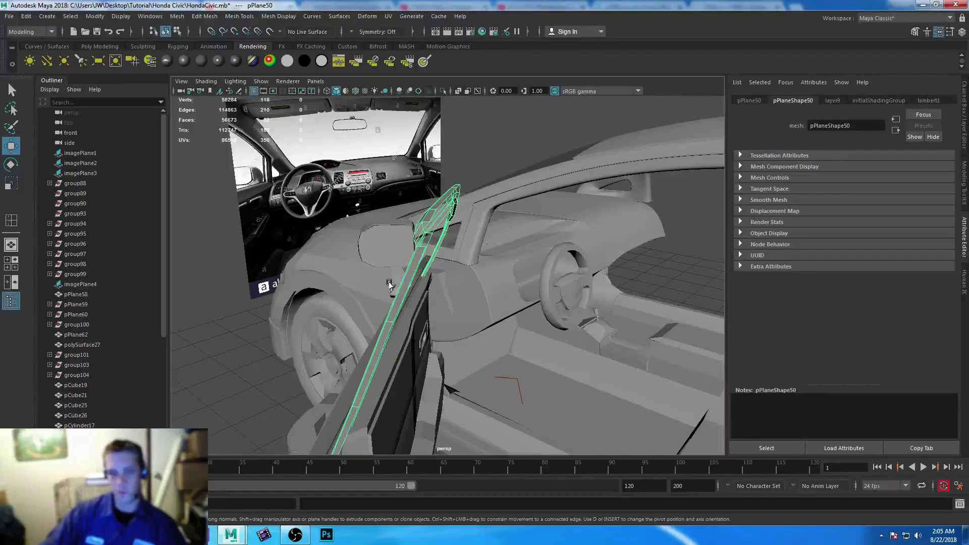
pyautogui.keyDown('alt'); pyautogui.moveTo(389, 285); pyautogui.dragTo(443, 287); pyautogui.keyUp('alt')
pyautogui.hotkey('ctrl', 'd')
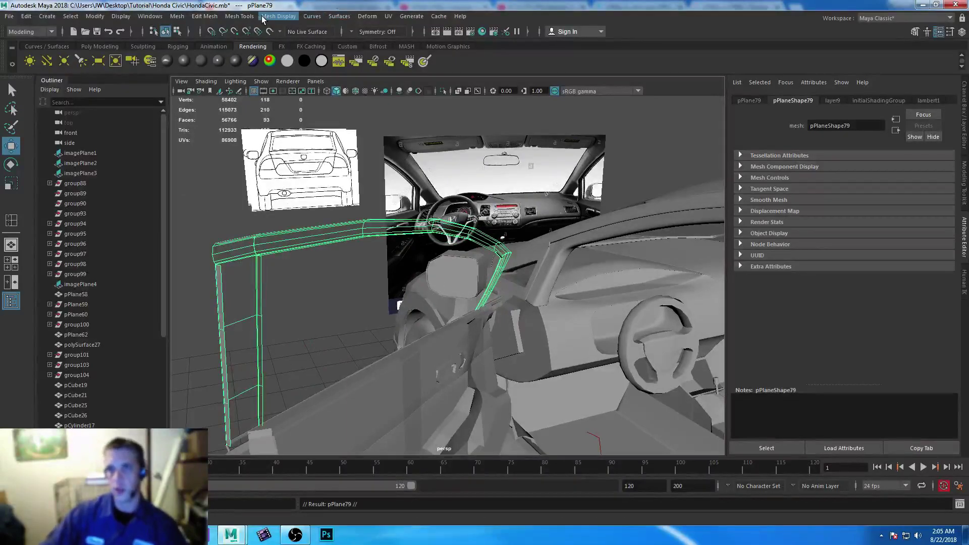
# - Try reversing the normals of the duplicated window frame
pyautogui.click(263, 17)
pyautogui.click(291, 59)
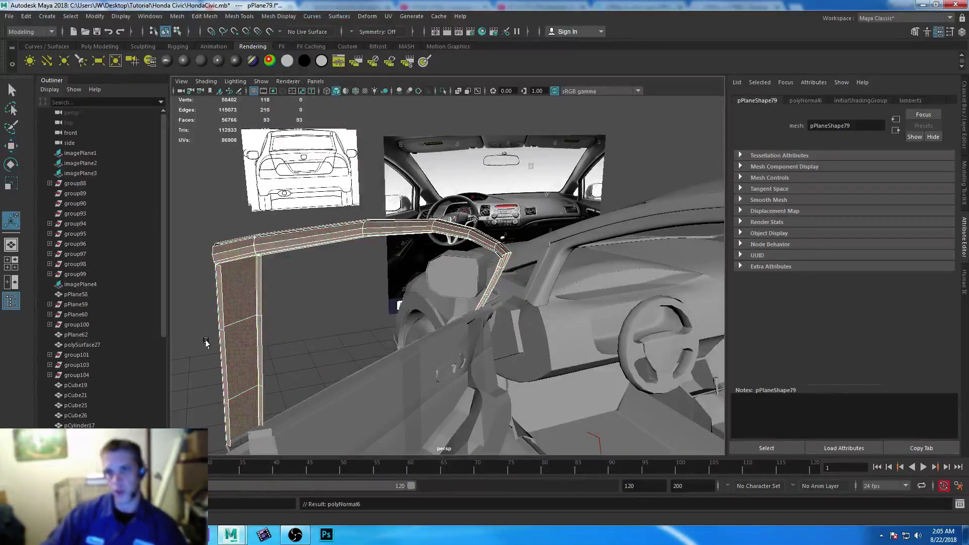
pyautogui.click(206, 343)
pyautogui.moveTo(210, 359)
pyautogui.keyDown('alt'); pyautogui.mouseDown()
pyautogui.moveTo(253, 358)
pyautogui.moveTo(199, 360)
pyautogui.mouseUp(); pyautogui.keyUp('alt')
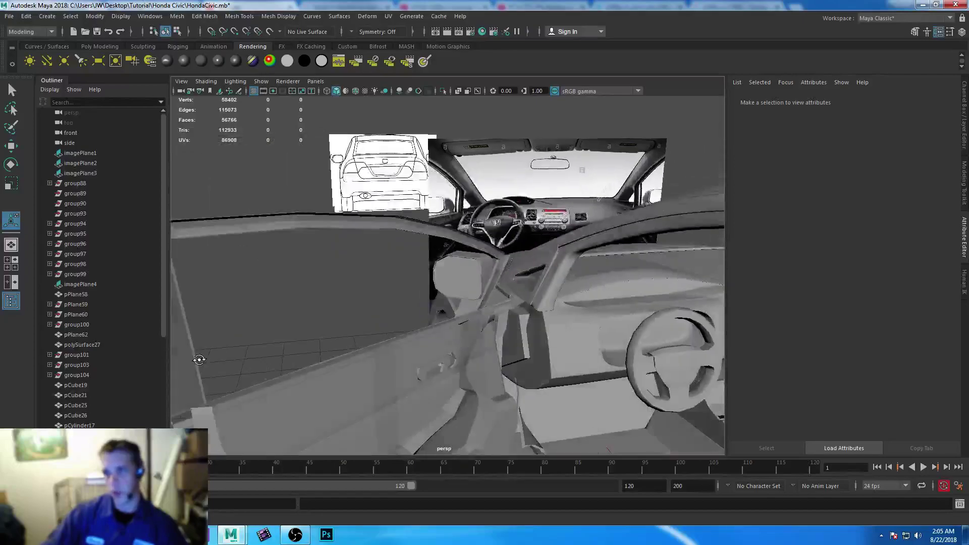
pyautogui.click(228, 223)
pyautogui.keyDown('alt'); pyautogui.moveTo(285, 282); pyautogui.dragTo(416, 243); pyautogui.keyUp('alt')
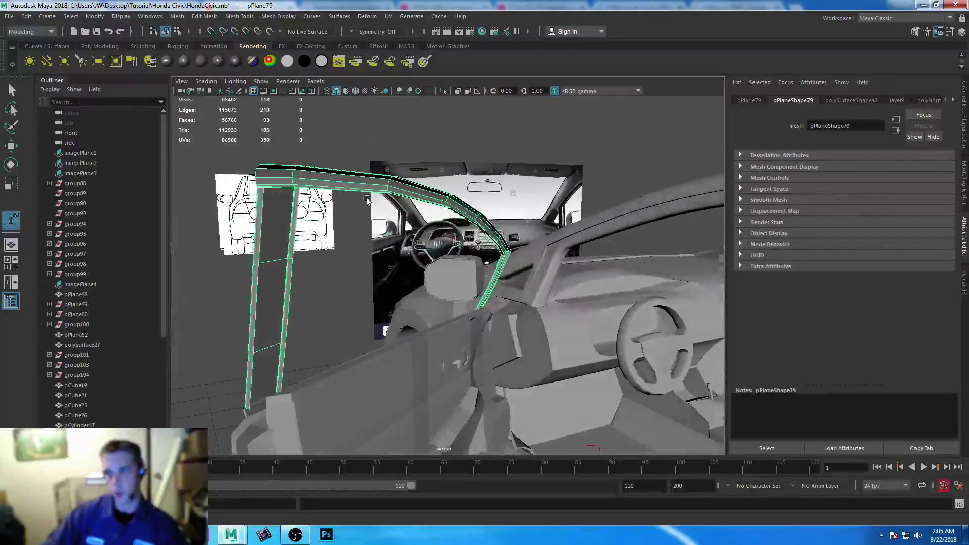
pyautogui.keyDown('alt'); pyautogui.moveTo(321, 202); pyautogui.dragTo(304, 251); pyautogui.keyUp('alt')
pyautogui.hotkey('ctrl', 'z')
pyautogui.click(216, 363)
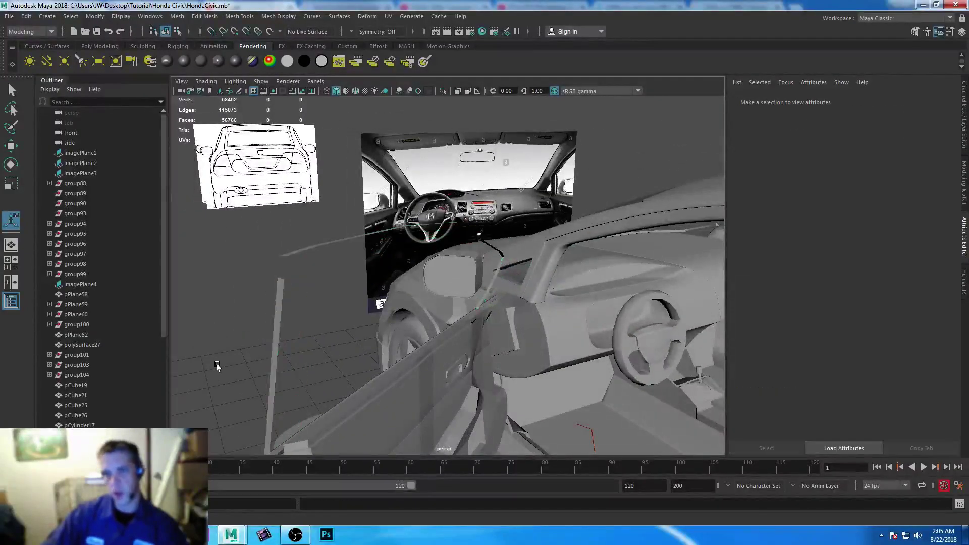
# - Bridge the edges on the two long sides of the duplicated window frame's rear post
pyautogui.click(272, 318)
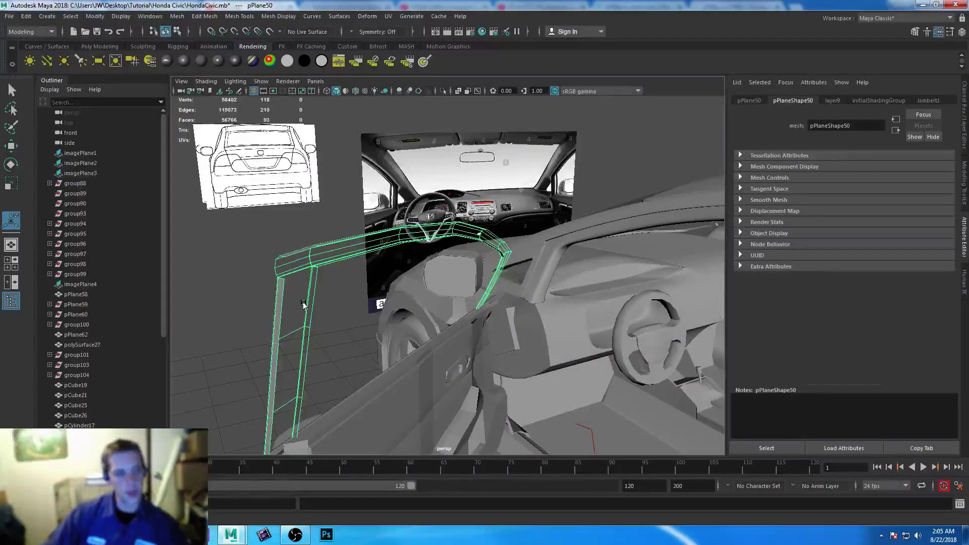
pyautogui.keyDown('alt'); pyautogui.moveTo(288, 278); pyautogui.dragTo(386, 251, button='middle'); pyautogui.keyUp('alt')
pyautogui.scroll(-1, 366, 281)
pyautogui.moveTo(330, 231); pyautogui.dragTo(331, 192, button='right')
pyautogui.click(309, 386)
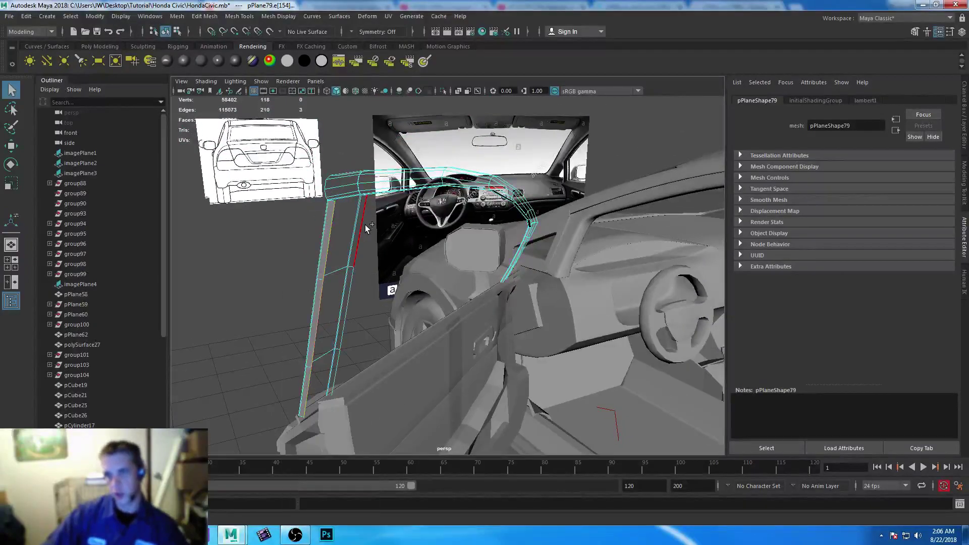
pyautogui.keyDown('shift'); pyautogui.click(346, 353); pyautogui.keyUp('shift')
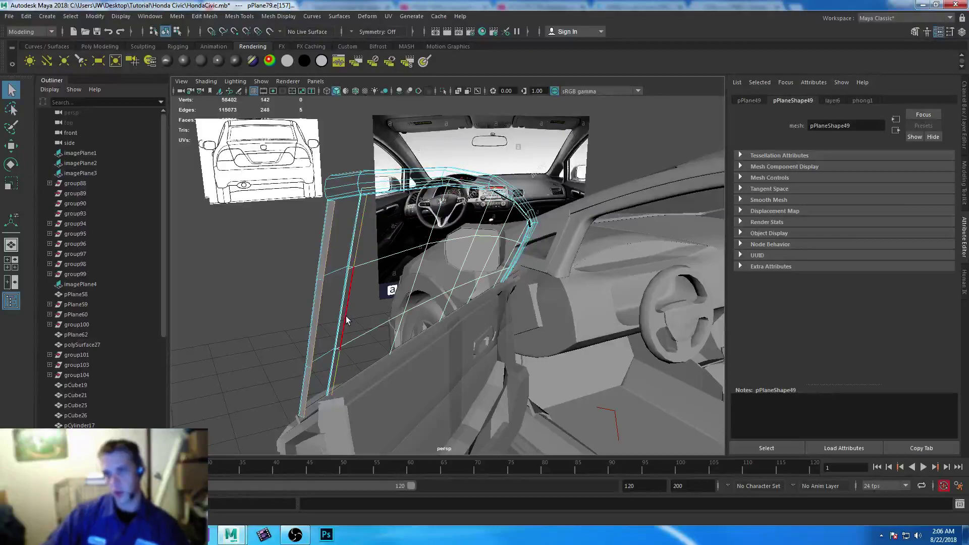
pyautogui.keyDown('shift'); pyautogui.click(378, 275); pyautogui.keyUp('shift')
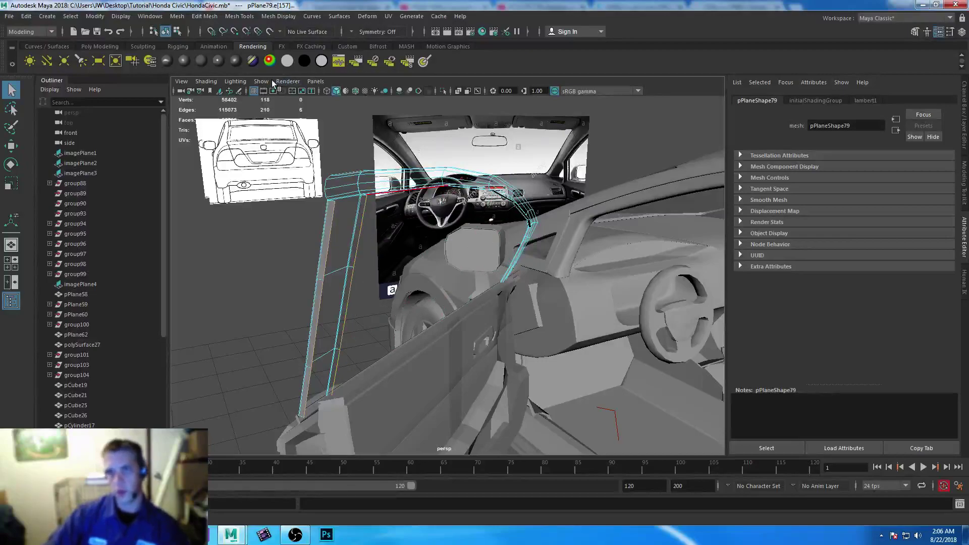
pyautogui.click(101, 46)
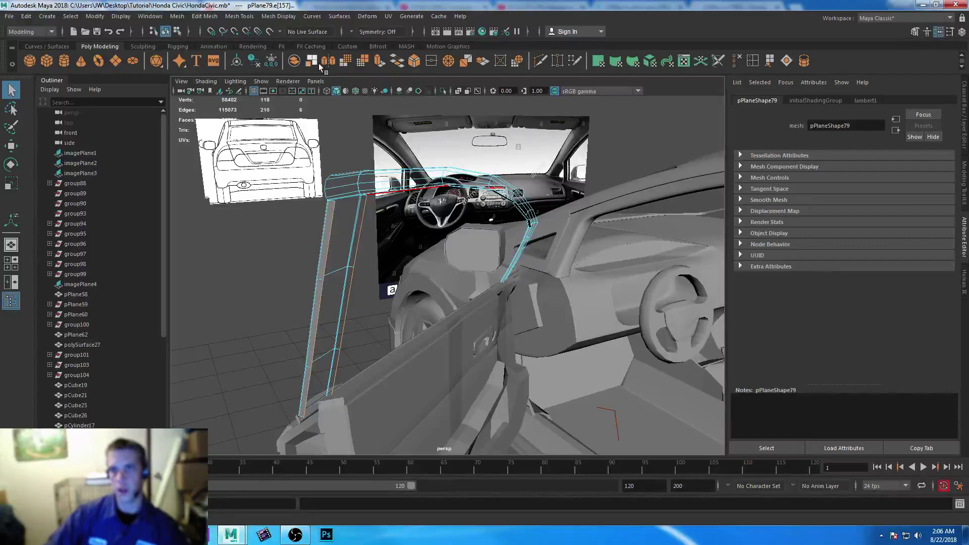
pyautogui.click(394, 60)
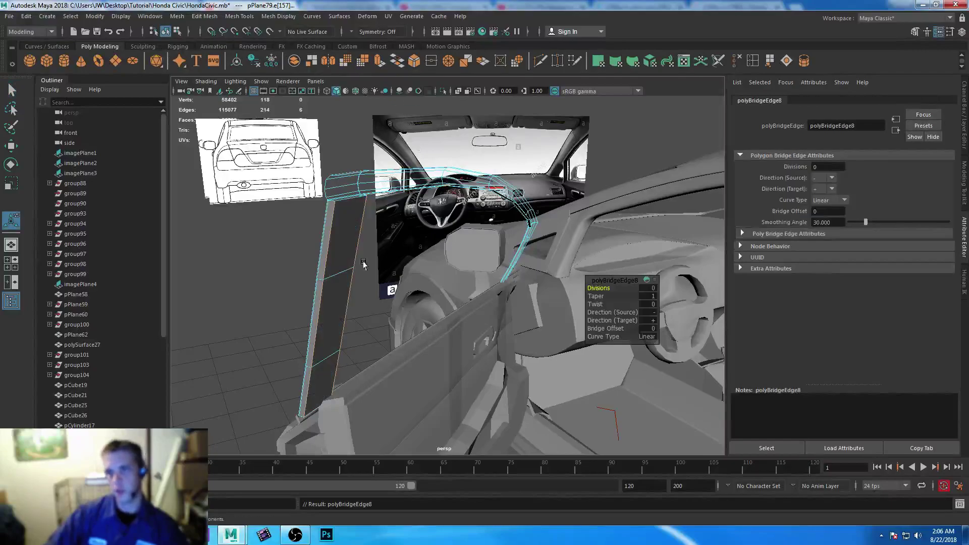
# - Select the border edges along both long sides of the duplicated window frame's top rail and front post
pyautogui.keyDown('alt'); pyautogui.moveTo(368, 201); pyautogui.dragTo(303, 240); pyautogui.keyUp('alt')
pyautogui.click(486, 319)
pyautogui.keyDown('alt'); pyautogui.moveTo(486, 319); pyautogui.dragTo(379, 316); pyautogui.keyUp('alt')
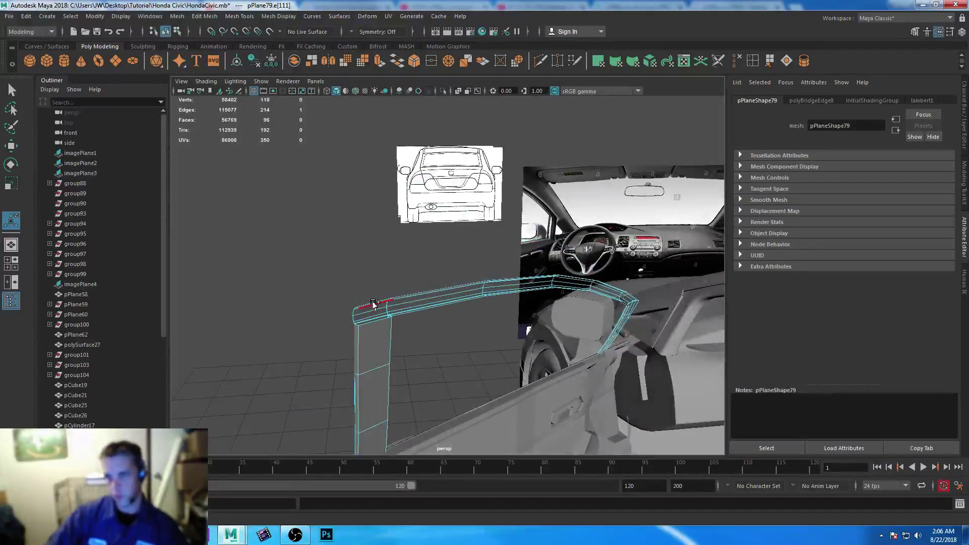
pyautogui.moveTo(577, 348)
pyautogui.keyDown('alt'); pyautogui.mouseDown()
pyautogui.moveTo(402, 286)
pyautogui.moveTo(574, 356)
pyautogui.mouseUp(); pyautogui.keyUp('alt')
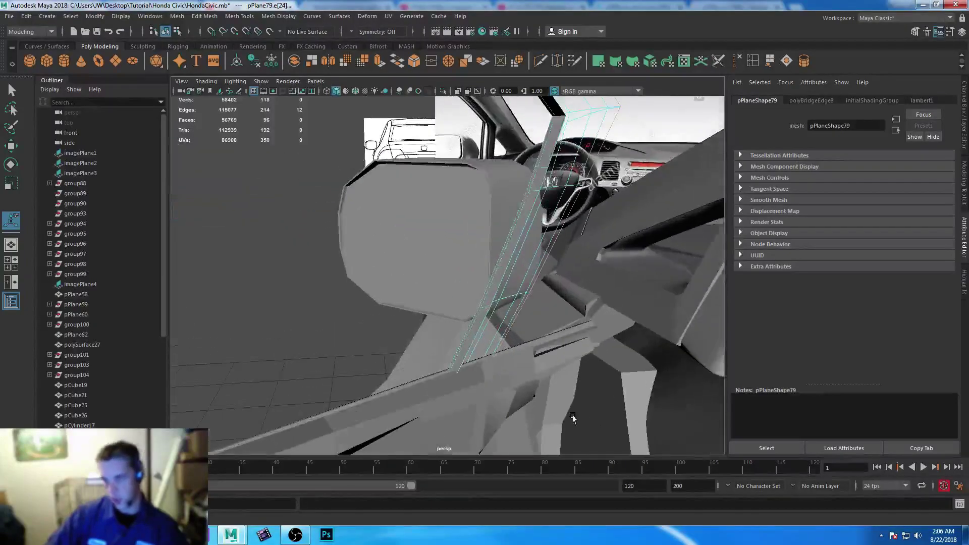
pyautogui.press('g')
pyautogui.click(479, 327)
pyautogui.keyDown('alt'); pyautogui.moveTo(552, 374); pyautogui.dragTo(462, 260, button='right'); pyautogui.keyUp('alt')
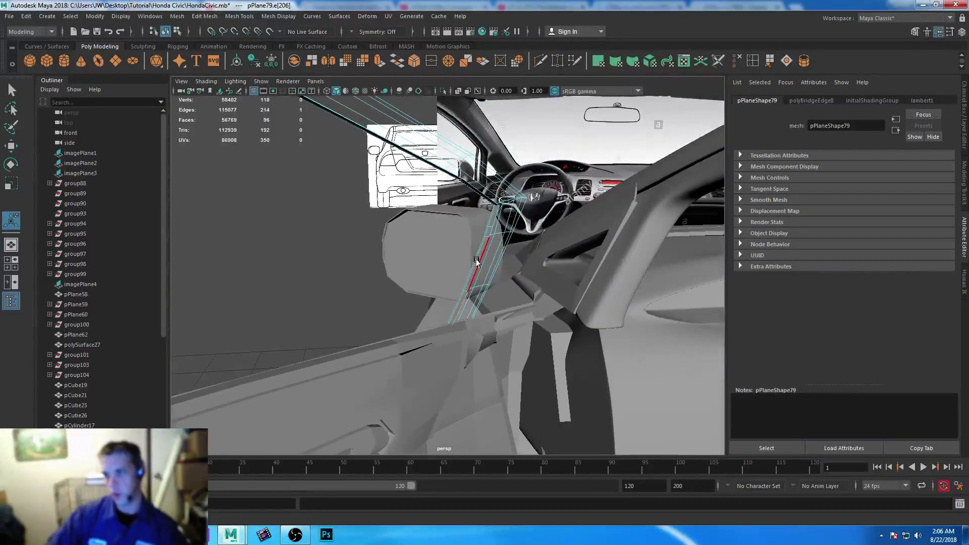
pyautogui.keyDown('alt'); pyautogui.moveTo(466, 235); pyautogui.dragTo(543, 252, button='middle'); pyautogui.keyUp('alt')
pyautogui.keyDown('ctrl'); pyautogui.moveTo(519, 226); pyautogui.dragTo(510, 322); pyautogui.keyUp('ctrl')
pyautogui.keyDown('alt'); pyautogui.moveTo(593, 302); pyautogui.dragTo(449, 315, button='middle'); pyautogui.keyUp('alt')
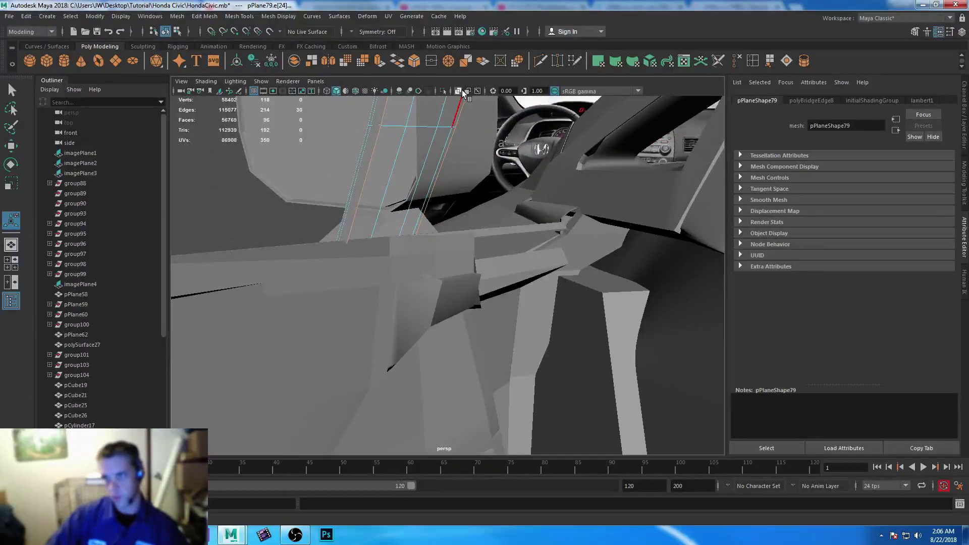
# - Using X-ray display, remove the stray edges at the front post's base from the selection and try bridging the frame's long sides
pyautogui.click(462, 90)
pyautogui.moveTo(578, 288)
pyautogui.keyDown('alt'); pyautogui.mouseDown()
pyautogui.moveTo(355, 292)
pyautogui.moveTo(438, 246)
pyautogui.mouseUp(); pyautogui.keyUp('alt')
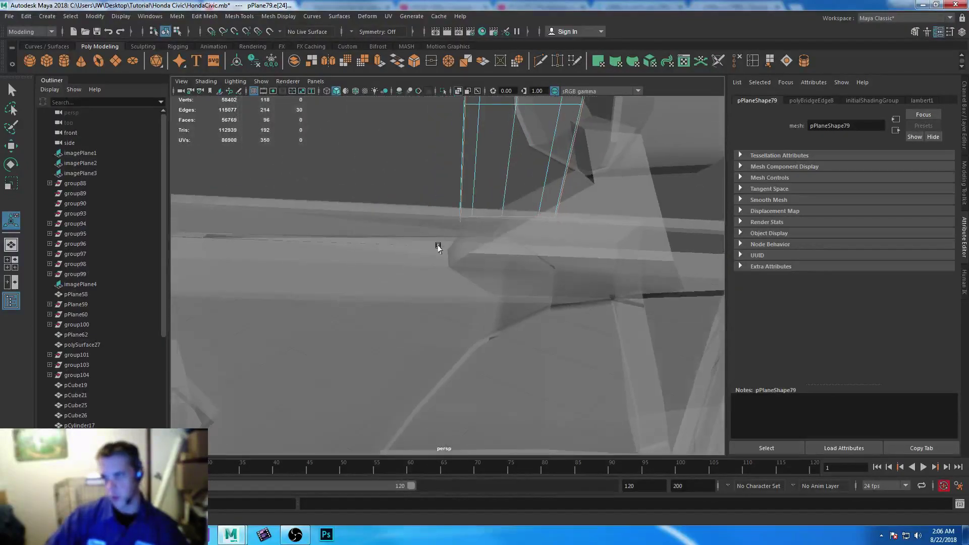
pyautogui.keyDown('alt'); pyautogui.moveTo(528, 184); pyautogui.dragTo(500, 364, button='middle'); pyautogui.keyUp('alt')
pyautogui.keyDown('alt'); pyautogui.moveTo(500, 364); pyautogui.dragTo(450, 286); pyautogui.keyUp('alt')
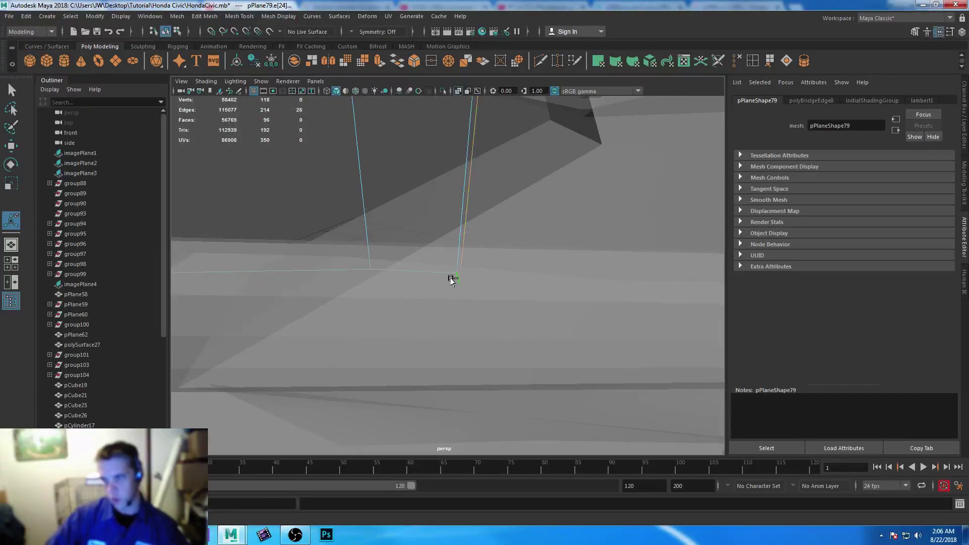
pyautogui.keyDown('alt'); pyautogui.moveTo(411, 308); pyautogui.dragTo(431, 329, button='middle'); pyautogui.keyUp('alt')
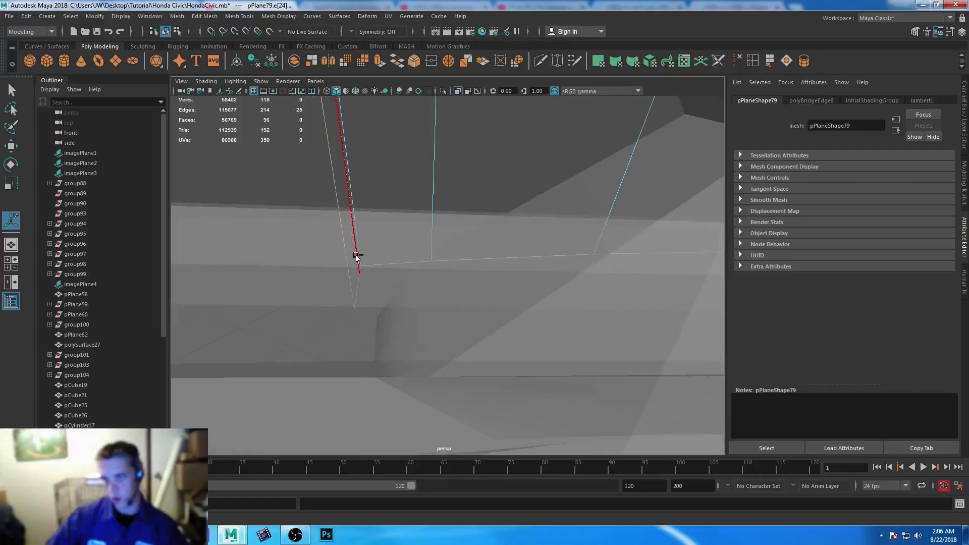
pyautogui.keyDown('ctrl'); pyautogui.moveTo(374, 284); pyautogui.dragTo(376, 285); pyautogui.keyUp('ctrl')
pyautogui.keyDown('alt'); pyautogui.moveTo(444, 346); pyautogui.dragTo(484, 299); pyautogui.keyUp('alt')
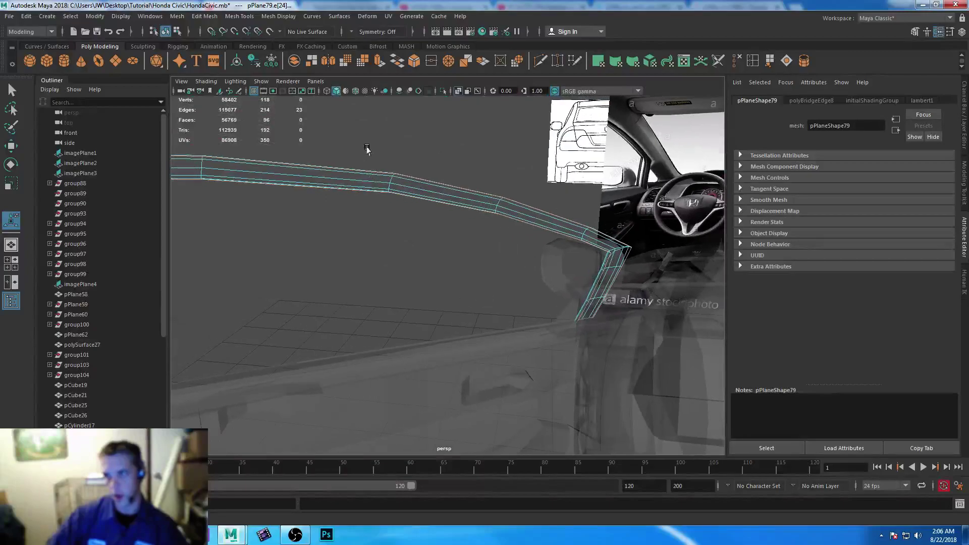
pyautogui.click(397, 61)
# - Examine the selected borders around the window frame's front corner, front post and top rail for mismatched edges
pyautogui.keyDown('alt'); pyautogui.moveTo(489, 296); pyautogui.dragTo(474, 266); pyautogui.keyUp('alt')
pyautogui.keyDown('alt'); pyautogui.moveTo(474, 266); pyautogui.dragTo(385, 243, button='middle'); pyautogui.keyUp('alt')
pyautogui.scroll(5, 450, 253)
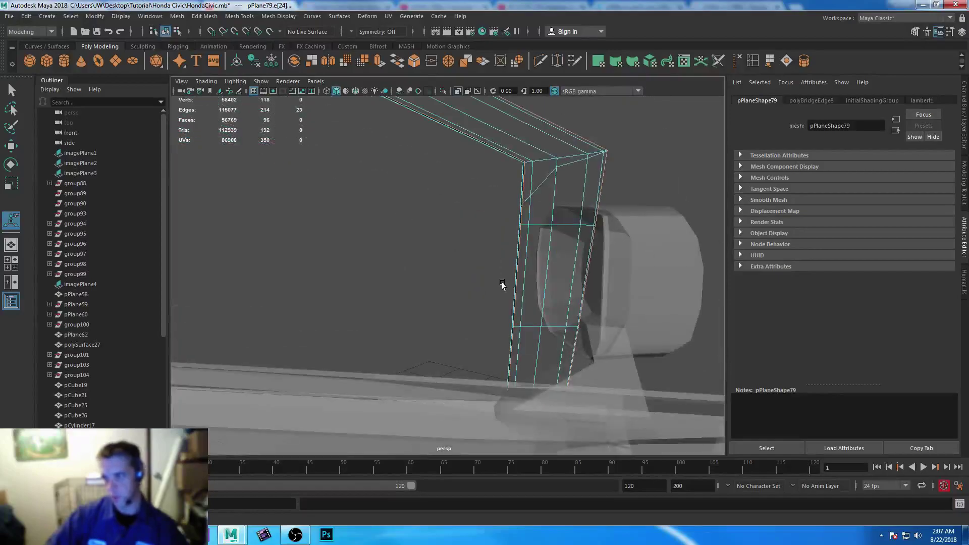
pyautogui.keyDown('alt'); pyautogui.moveTo(475, 297); pyautogui.dragTo(450, 370); pyautogui.keyUp('alt')
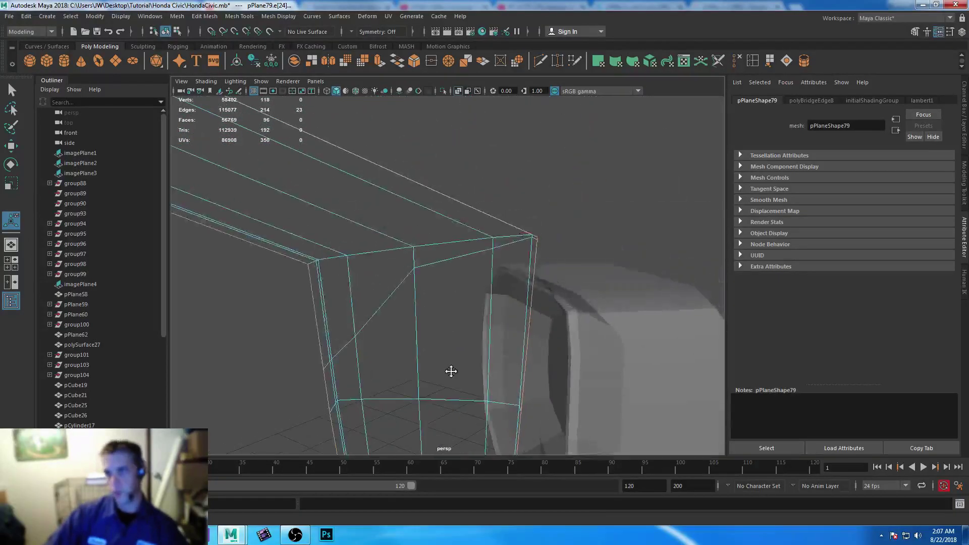
pyautogui.keyDown('alt'); pyautogui.moveTo(471, 315); pyautogui.dragTo(486, 305); pyautogui.keyUp('alt')
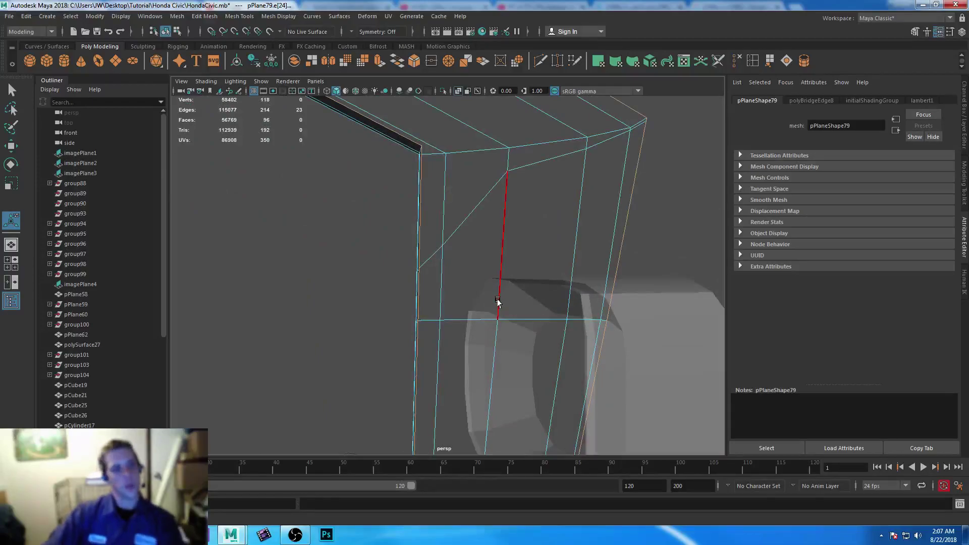
pyautogui.keyDown('alt'); pyautogui.moveTo(517, 330); pyautogui.dragTo(522, 273); pyautogui.keyUp('alt')
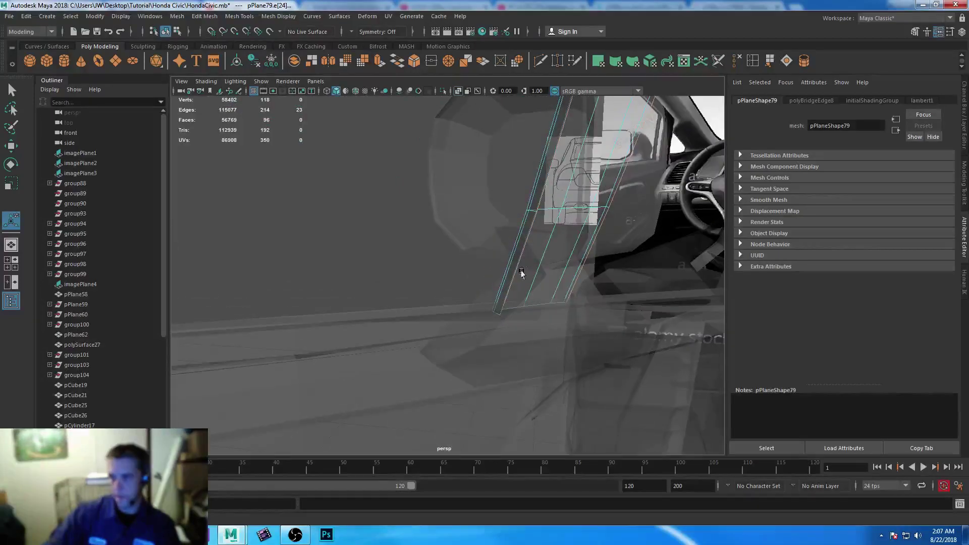
pyautogui.moveTo(501, 334)
pyautogui.keyDown('alt'); pyautogui.mouseDown()
pyautogui.moveTo(437, 232)
pyautogui.moveTo(480, 318)
pyautogui.moveTo(498, 325)
pyautogui.mouseUp(); pyautogui.keyUp('alt')
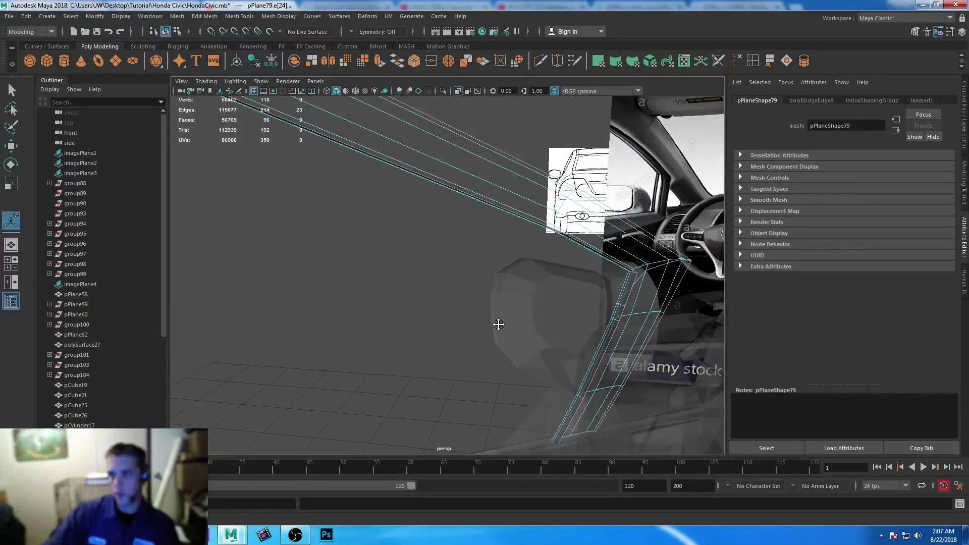
pyautogui.keyDown('alt'); pyautogui.moveTo(497, 324); pyautogui.dragTo(483, 313, button='right'); pyautogui.keyUp('alt')
pyautogui.moveTo(483, 313)
pyautogui.keyDown('alt'); pyautogui.mouseDown()
pyautogui.moveTo(390, 281)
pyautogui.moveTo(486, 301)
pyautogui.mouseUp(); pyautogui.keyUp('alt')
pyautogui.keyDown('alt'); pyautogui.moveTo(487, 301); pyautogui.dragTo(471, 305, button='middle'); pyautogui.keyUp('alt')
pyautogui.keyDown('alt'); pyautogui.moveTo(471, 305); pyautogui.dragTo(424, 315); pyautogui.keyUp('alt')
pyautogui.keyDown('alt'); pyautogui.moveTo(424, 316); pyautogui.dragTo(437, 316, button='middle'); pyautogui.keyUp('alt')
pyautogui.keyDown('alt'); pyautogui.moveTo(436, 319); pyautogui.dragTo(437, 334, button='right'); pyautogui.keyUp('alt')
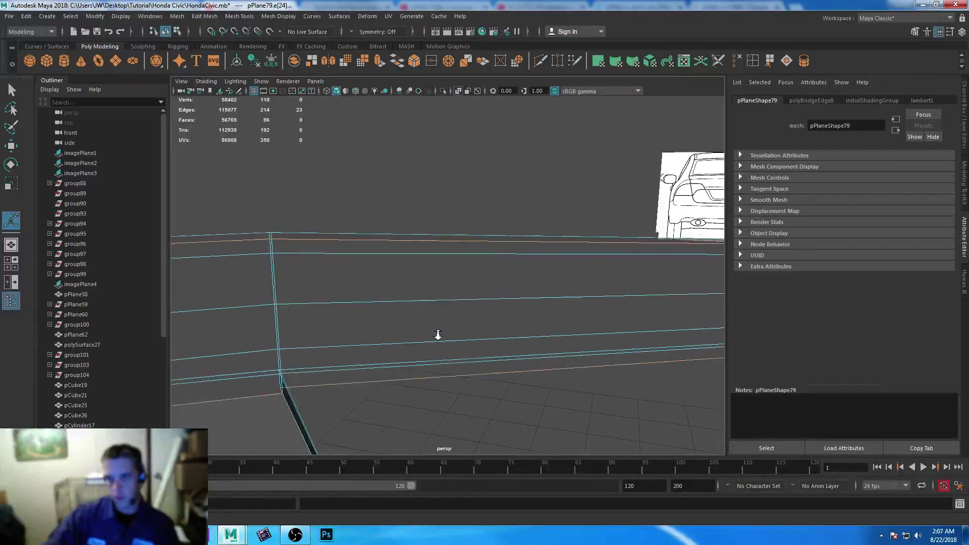
pyautogui.scroll(2, 435, 335)
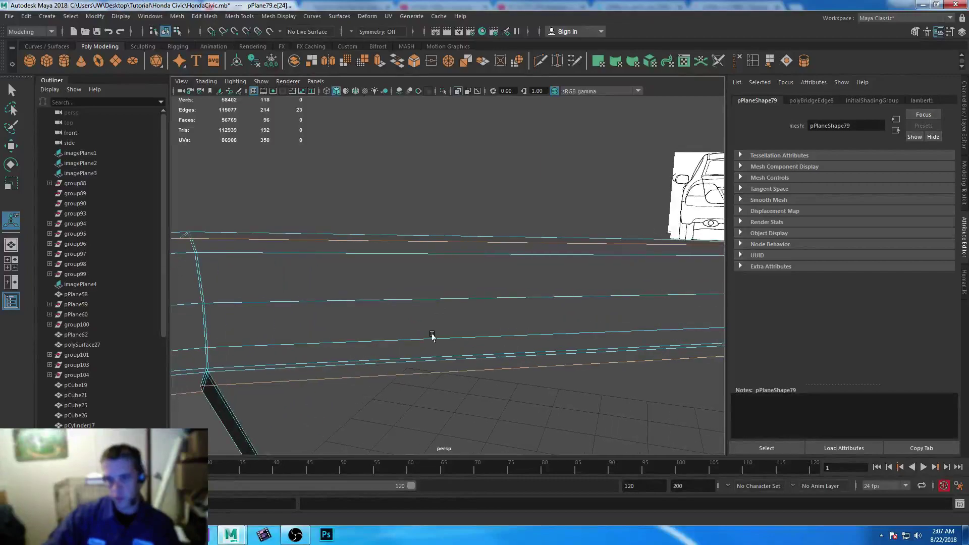
pyautogui.keyDown('alt'); pyautogui.moveTo(369, 318); pyautogui.dragTo(381, 318, button='middle'); pyautogui.keyUp('alt')
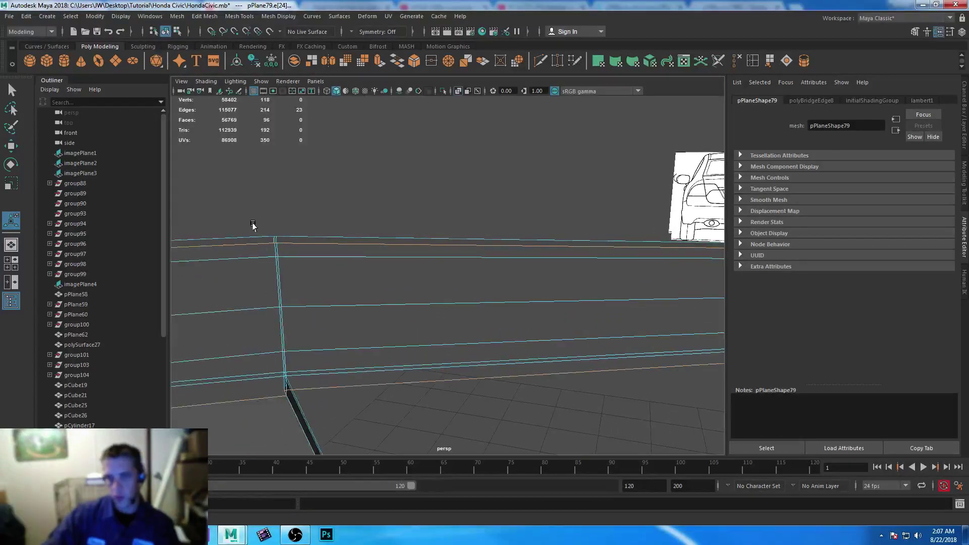
# - Select the border edges on the two long sides of the window frame's top rail and bridge them
pyautogui.doubleClick(307, 385)
pyautogui.keyDown('alt'); pyautogui.moveTo(307, 385); pyautogui.dragTo(391, 373, button='middle'); pyautogui.keyUp('alt')
pyautogui.keyDown('alt'); pyautogui.moveTo(392, 373); pyautogui.dragTo(270, 363); pyautogui.keyUp('alt')
pyautogui.keyDown('shift'); pyautogui.doubleClick(390, 390); pyautogui.keyUp('shift')
pyautogui.click(398, 61)
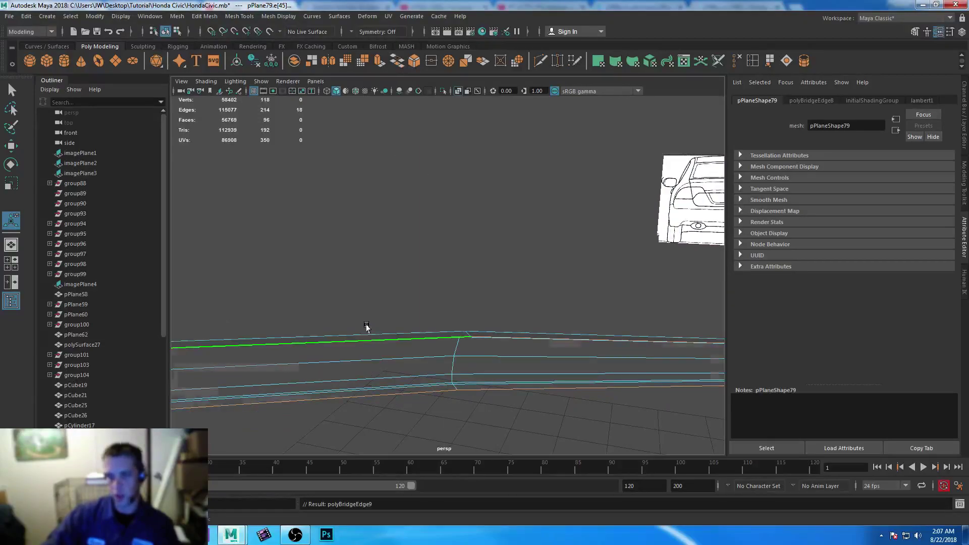
# - Examine the edges around the open gap at the window frame's rear upper corner
pyautogui.keyDown('alt'); pyautogui.moveTo(353, 317); pyautogui.dragTo(427, 294); pyautogui.keyUp('alt')
pyautogui.doubleClick(420, 346)
pyautogui.keyDown('alt'); pyautogui.moveTo(450, 346); pyautogui.dragTo(438, 262); pyautogui.keyUp('alt')
pyautogui.keyDown('alt'); pyautogui.moveTo(427, 303); pyautogui.dragTo(408, 281, button='middle'); pyautogui.keyUp('alt')
pyautogui.keyDown('alt'); pyautogui.moveTo(408, 282); pyautogui.dragTo(438, 298, button='right'); pyautogui.keyUp('alt')
pyautogui.keyDown('alt'); pyautogui.moveTo(437, 298); pyautogui.dragTo(444, 273, button='middle'); pyautogui.keyUp('alt')
pyautogui.press('f')
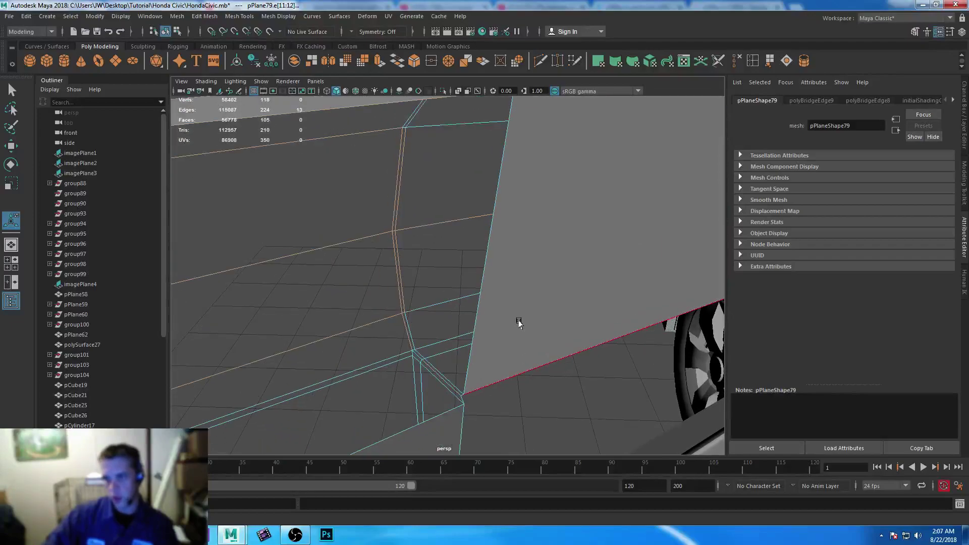
pyautogui.keyDown('alt'); pyautogui.moveTo(519, 262); pyautogui.dragTo(516, 329, button='middle'); pyautogui.keyUp('alt')
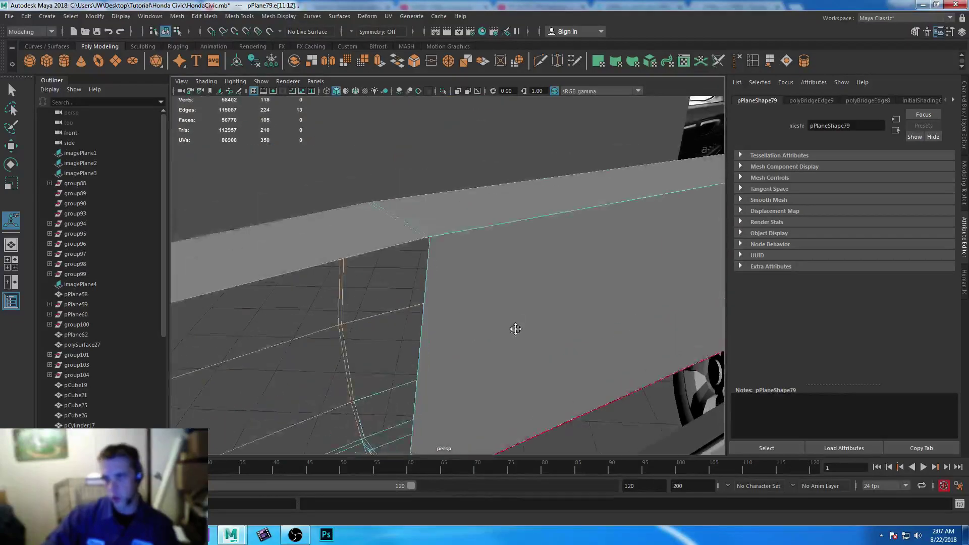
# - Append a narrow polygon to the end of the bridged top rail at the window frame's rear upper corner
pyautogui.click(770, 59)
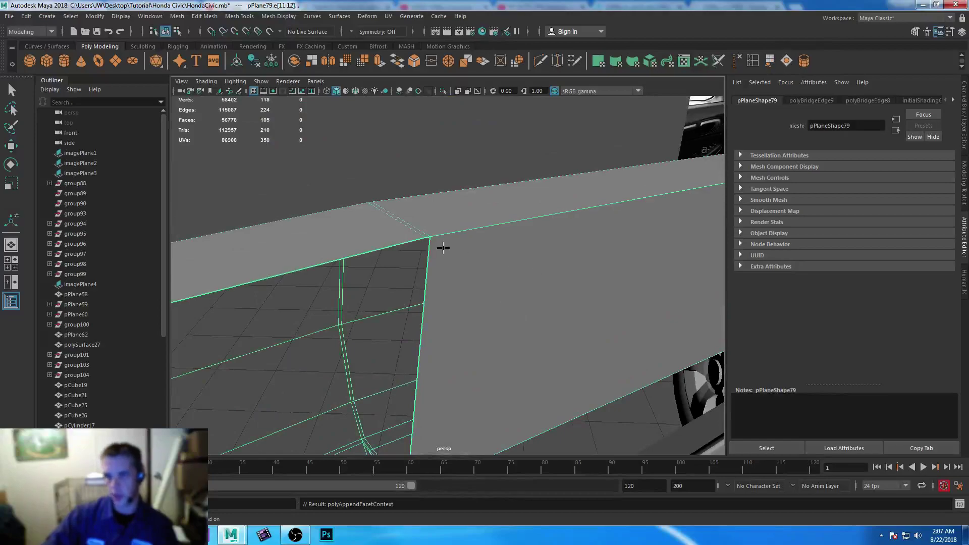
pyautogui.click(427, 236)
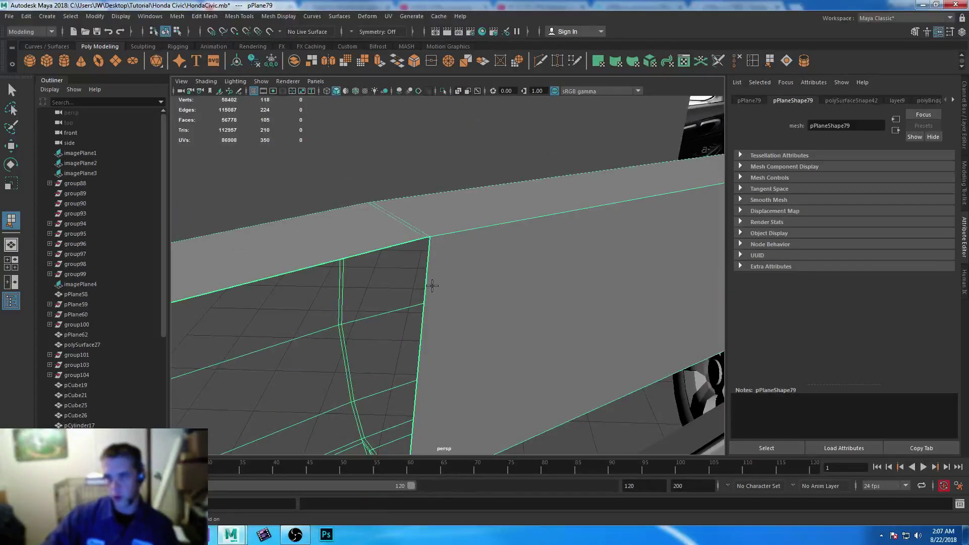
pyautogui.keyDown('alt'); pyautogui.moveTo(464, 274); pyautogui.dragTo(474, 222); pyautogui.keyUp('alt')
pyautogui.click(458, 230)
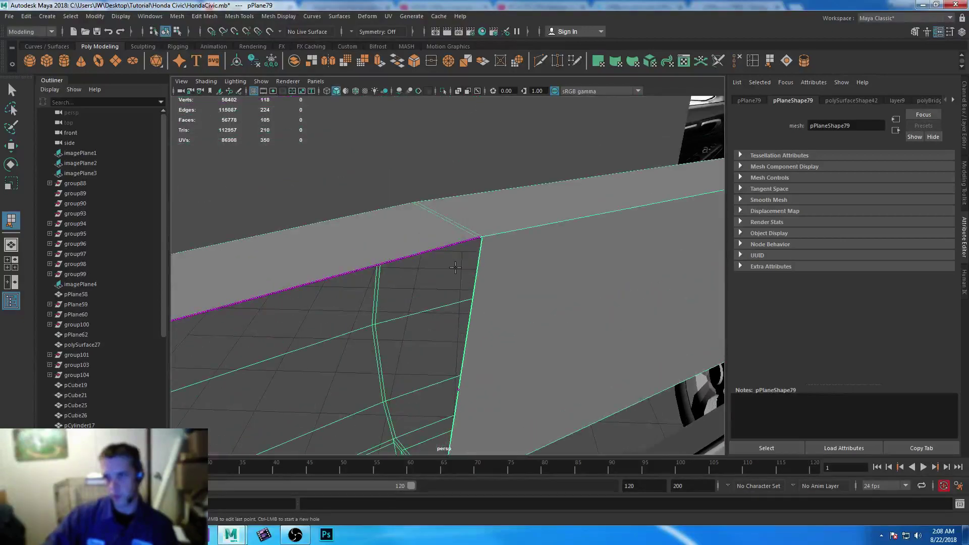
pyautogui.keyDown('alt'); pyautogui.moveTo(501, 312); pyautogui.dragTo(500, 282); pyautogui.keyUp('alt')
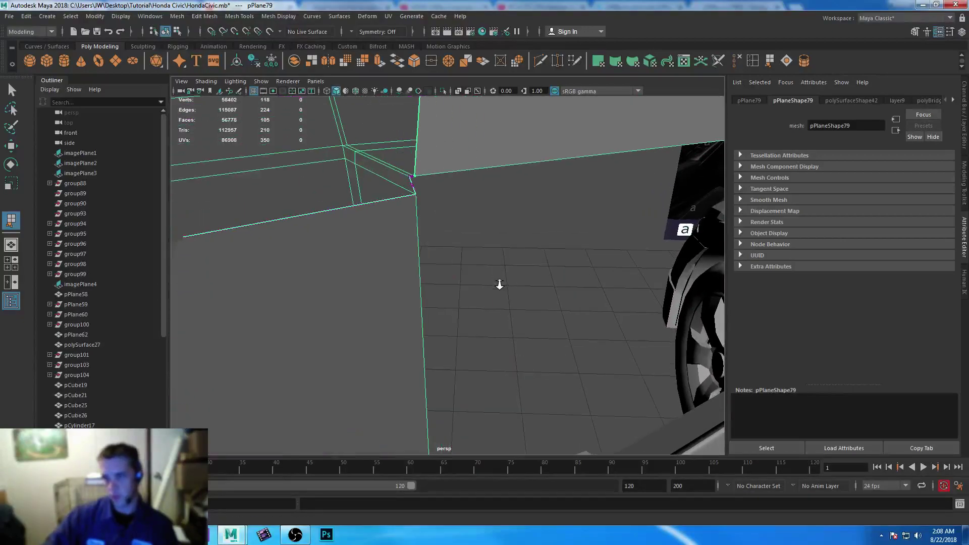
pyautogui.keyDown('alt'); pyautogui.moveTo(488, 222); pyautogui.dragTo(489, 218); pyautogui.keyUp('alt')
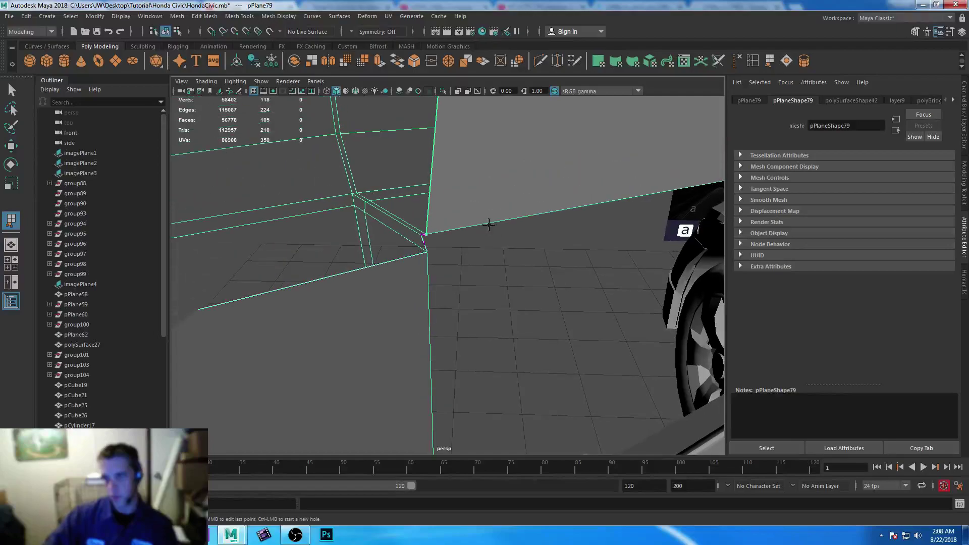
pyautogui.click(423, 233)
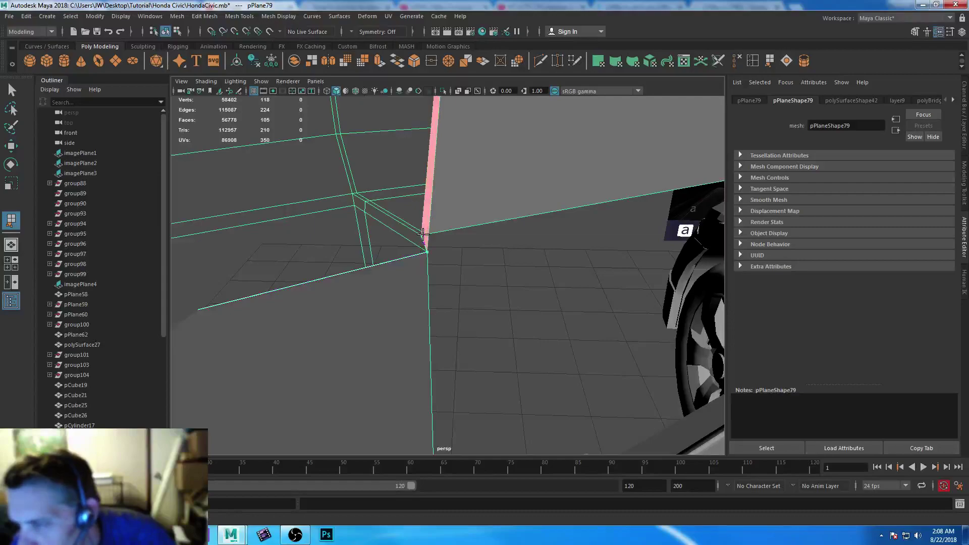
pyautogui.click(459, 269)
pyautogui.press('Return')
# - Try to fill the open rear upper corner of the window frame with two more appended polygons
pyautogui.keyDown('alt'); pyautogui.moveTo(459, 269); pyautogui.dragTo(398, 259); pyautogui.keyUp('alt')
pyautogui.press('y')
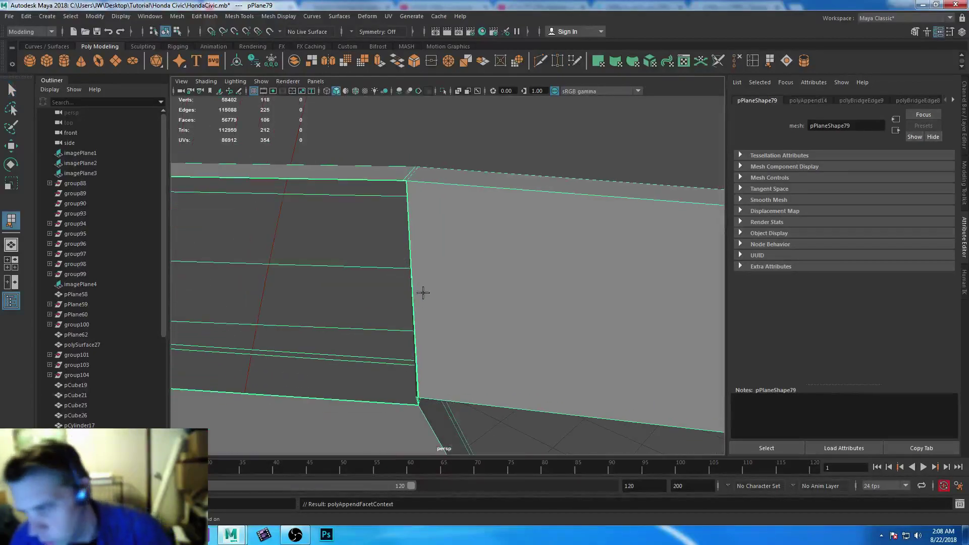
pyautogui.click(411, 294)
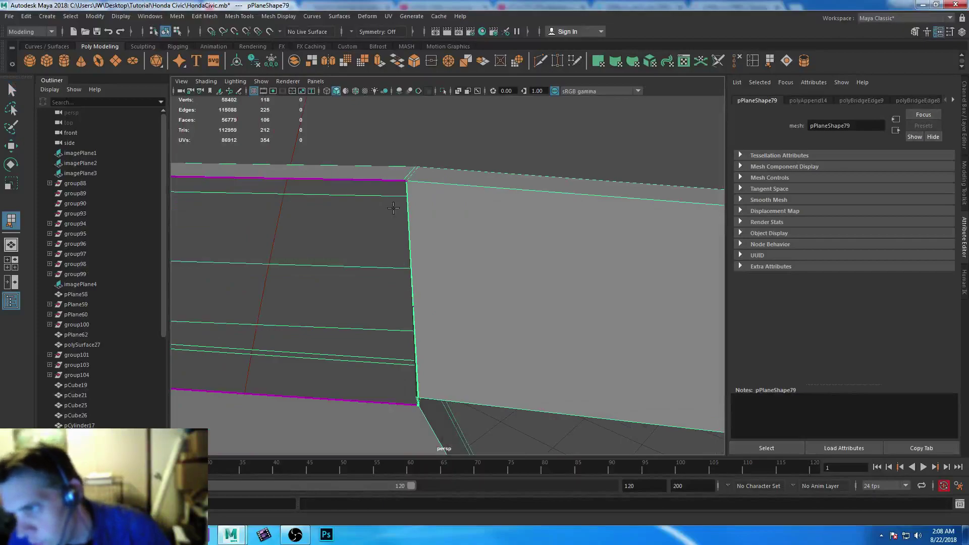
pyautogui.click(405, 180)
pyautogui.press('Return')
pyautogui.click(406, 209)
pyautogui.click(388, 179)
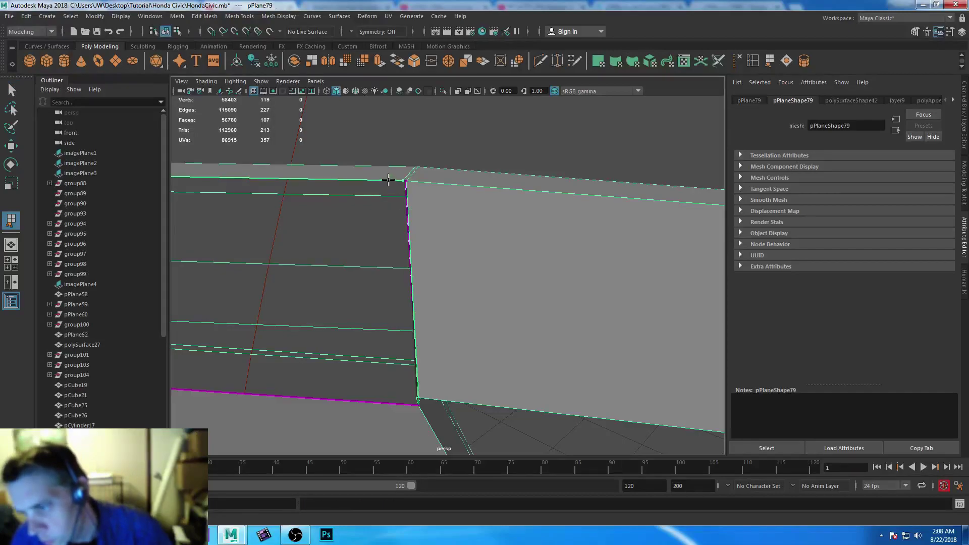
pyautogui.click(407, 405)
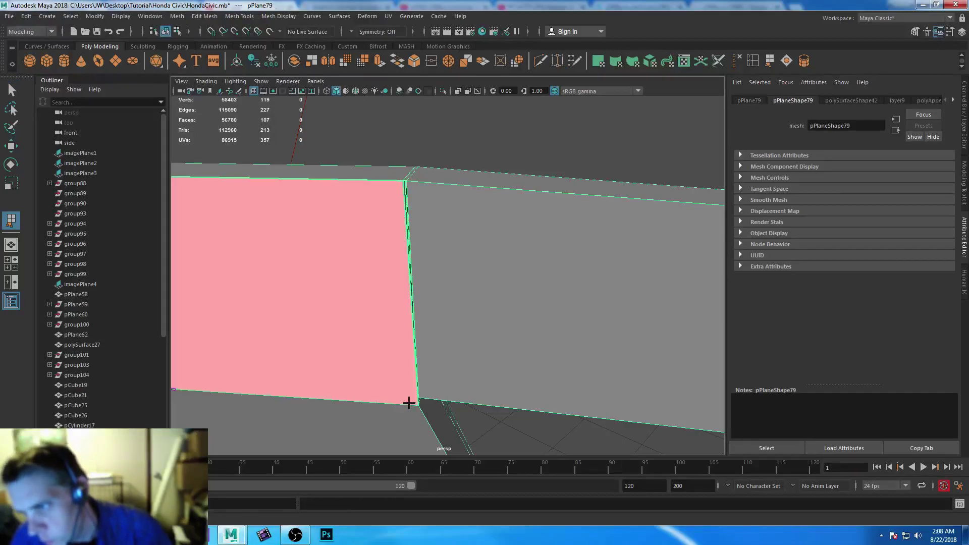
pyautogui.press('Return')
# - Delete the stray triangular face and the corner face appended at the frame's rear upper corner
pyautogui.keyDown('alt'); pyautogui.moveTo(425, 393); pyautogui.dragTo(396, 355); pyautogui.keyUp('alt')
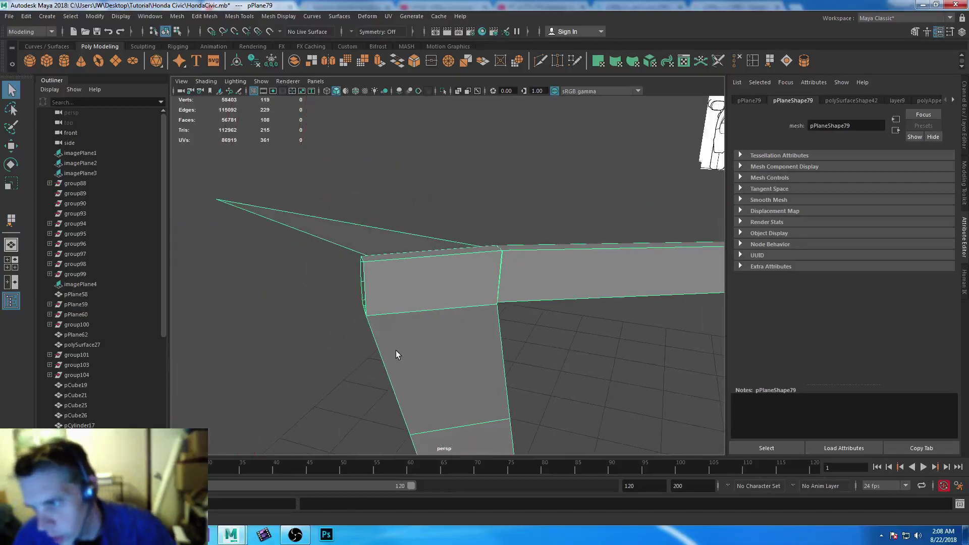
pyautogui.moveTo(308, 211); pyautogui.dragTo(313, 227, button='right')
pyautogui.click(334, 236)
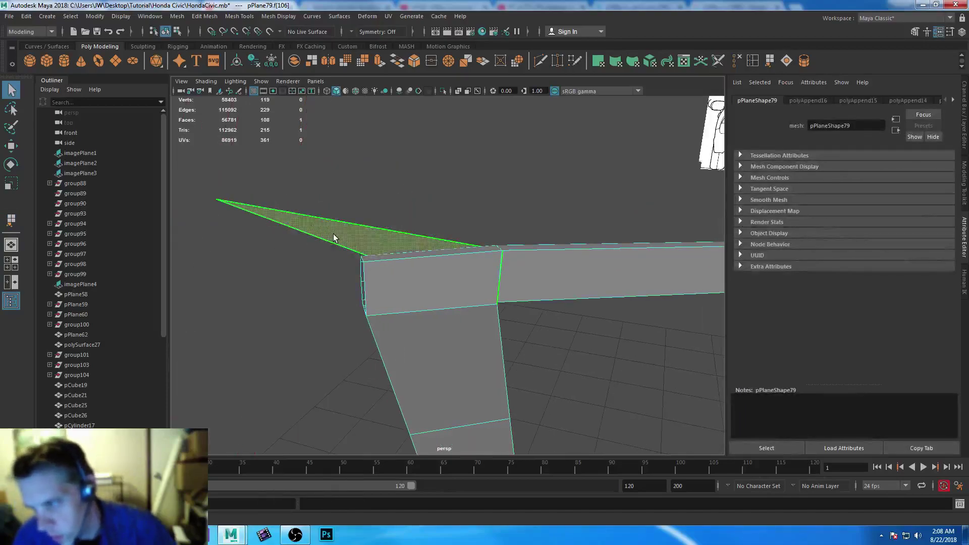
pyautogui.press('Delete')
pyautogui.click(475, 278)
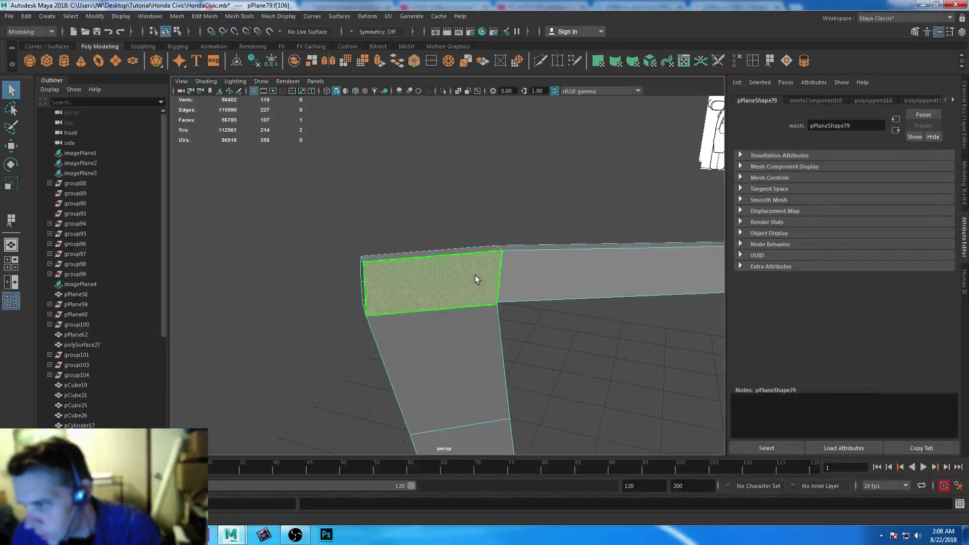
pyautogui.press('Delete')
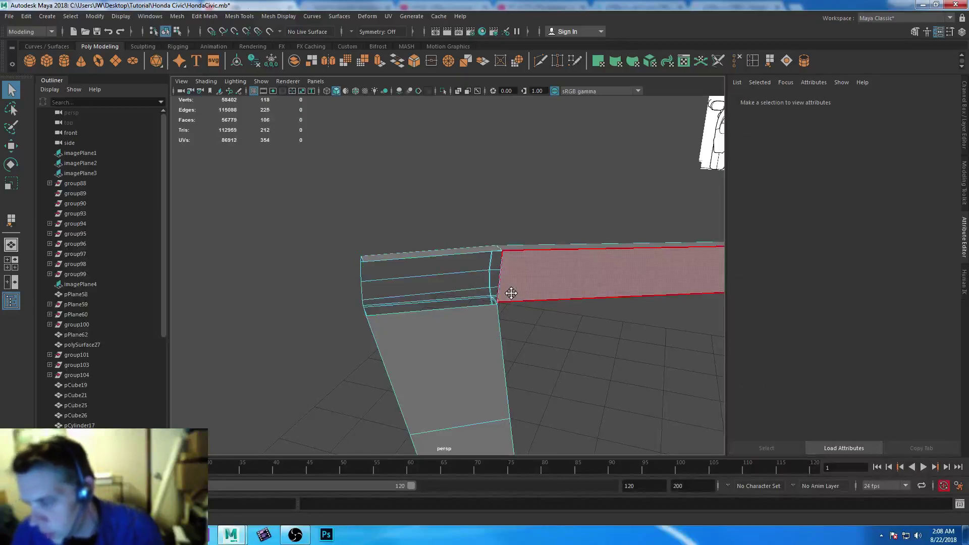
# - Try to reposition the corner vertex where the top rail's narrow end face meets the rear pillar of the window frame
pyautogui.keyDown('alt'); pyautogui.moveTo(510, 288); pyautogui.dragTo(474, 277, button='middle'); pyautogui.keyUp('alt')
pyautogui.keyDown('alt'); pyautogui.moveTo(473, 276); pyautogui.dragTo(567, 305); pyautogui.keyUp('alt')
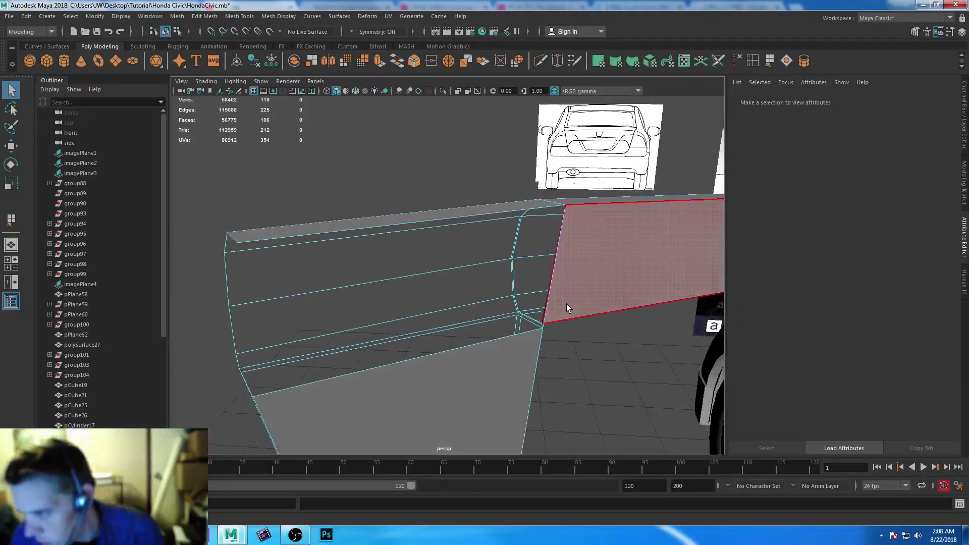
pyautogui.click(538, 379)
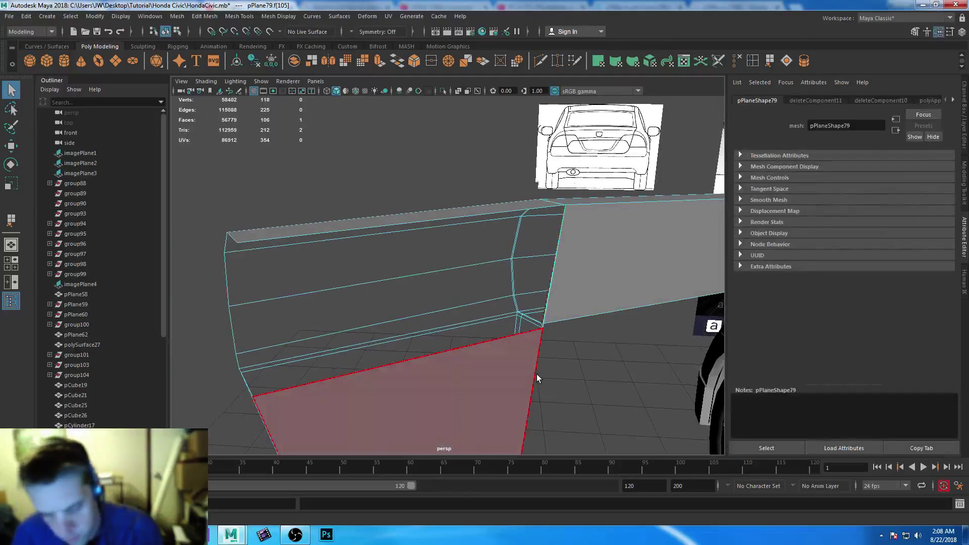
pyautogui.scroll(3, 537, 379)
pyautogui.keyDown('alt'); pyautogui.moveTo(524, 390); pyautogui.dragTo(560, 359); pyautogui.keyUp('alt')
pyautogui.keyDown('alt'); pyautogui.moveTo(508, 320); pyautogui.dragTo(495, 356, button='right'); pyautogui.keyUp('alt')
pyautogui.keyDown('alt'); pyautogui.moveTo(495, 357); pyautogui.dragTo(473, 379); pyautogui.keyUp('alt')
pyautogui.moveTo(463, 245); pyautogui.dragTo(404, 227, button='right')
pyautogui.click(425, 430)
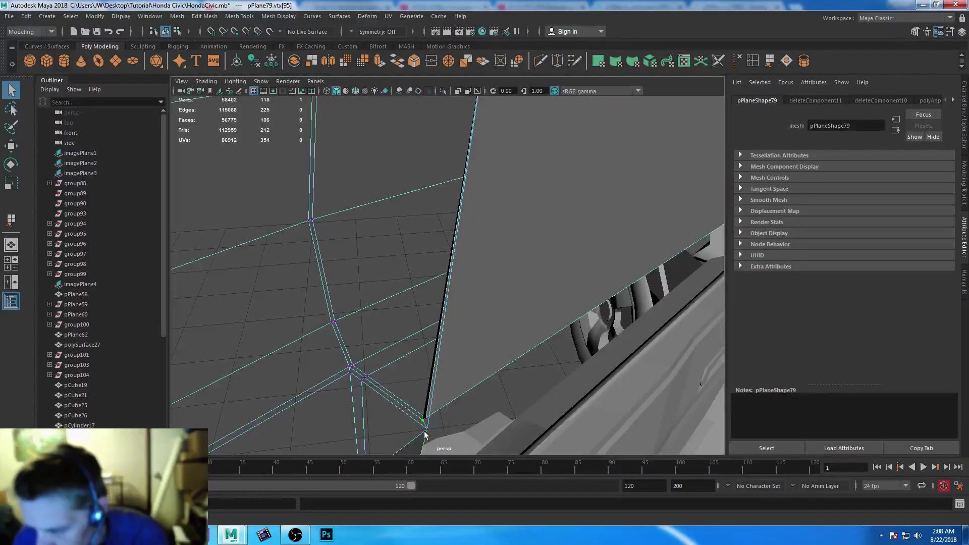
pyautogui.click(425, 432)
pyautogui.press('w')
pyautogui.moveTo(458, 438); pyautogui.dragTo(504, 266)
pyautogui.hotkey('ctrl', 'z')
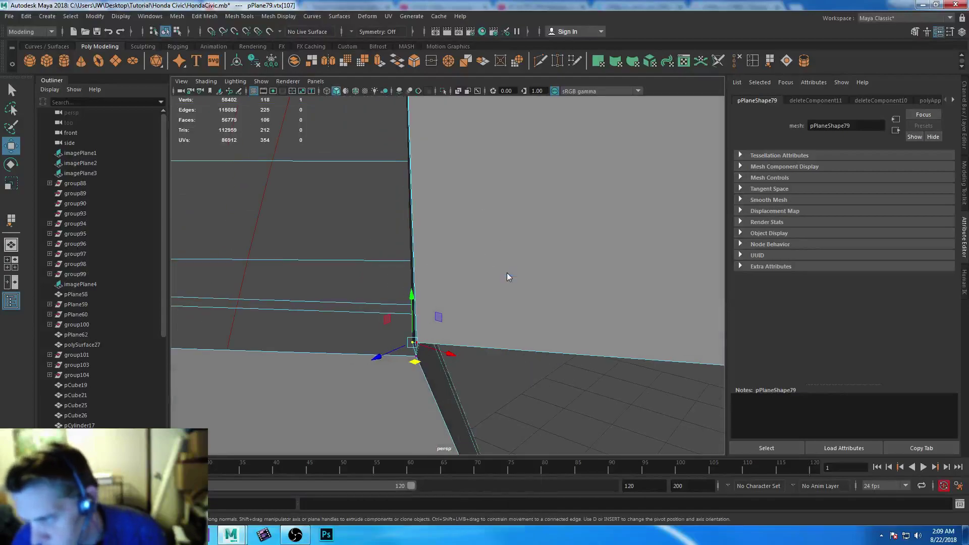
# - Delete the narrow face at the end of the bridged top rail, beside the open rear upper corner
pyautogui.click(406, 283)
pyautogui.press('Delete')
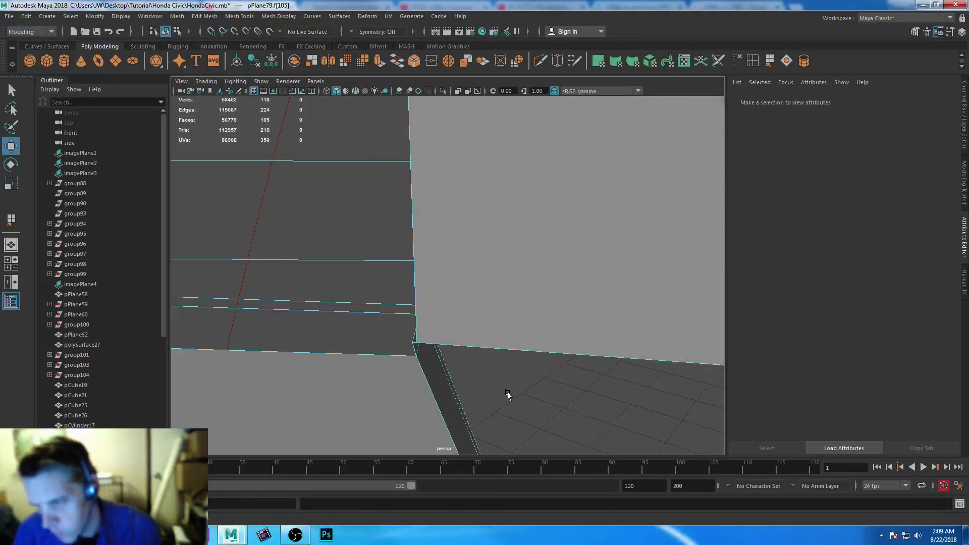
pyautogui.keyDown('alt'); pyautogui.moveTo(444, 371); pyautogui.dragTo(480, 294); pyautogui.keyUp('alt')
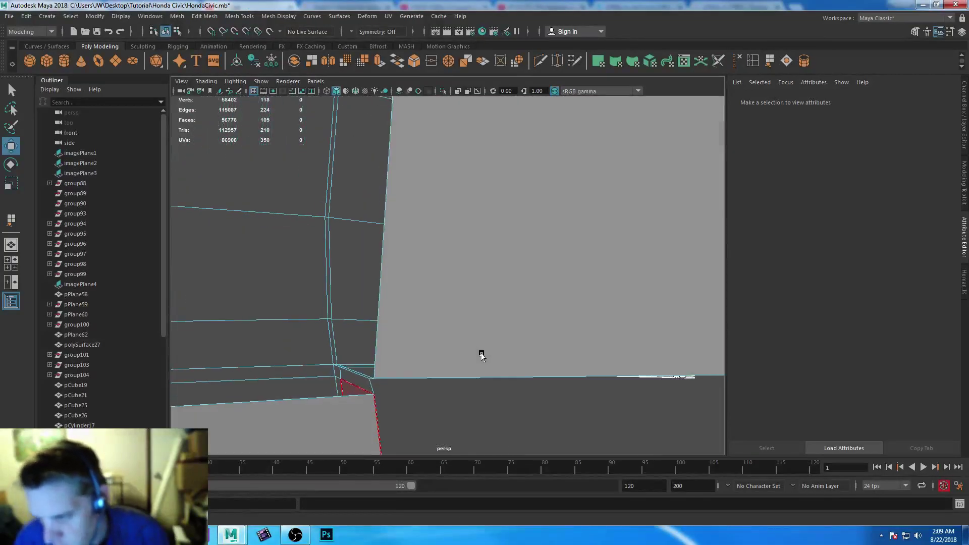
# - Append a new narrow polygon along the top rail's end edge, connecting the short edges at its upper and lower ends
pyautogui.click(771, 62)
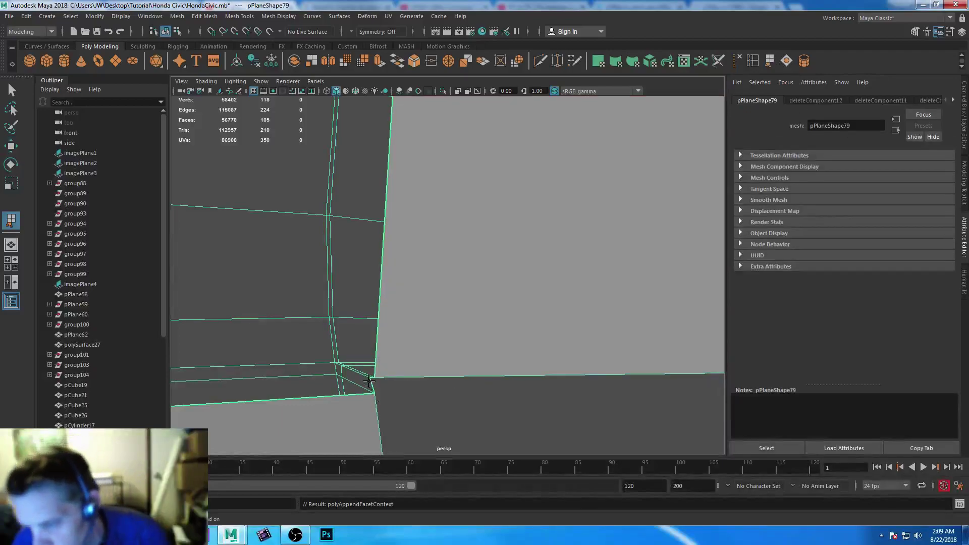
pyautogui.click(372, 377)
pyautogui.click(380, 301)
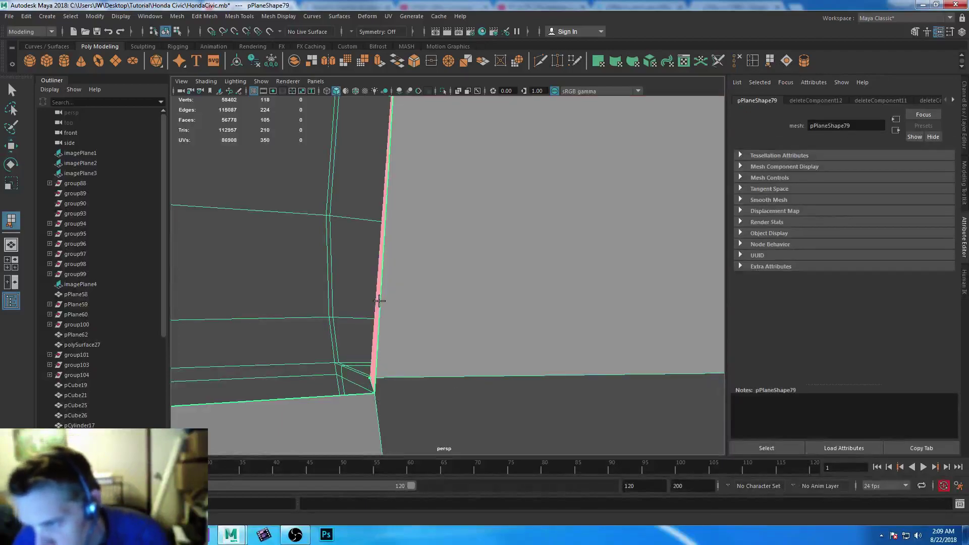
pyautogui.keyDown('alt'); pyautogui.moveTo(458, 242); pyautogui.dragTo(458, 256, button='middle'); pyautogui.keyUp('alt')
pyautogui.keyDown('alt'); pyautogui.moveTo(440, 267); pyautogui.dragTo(431, 241); pyautogui.keyUp('alt')
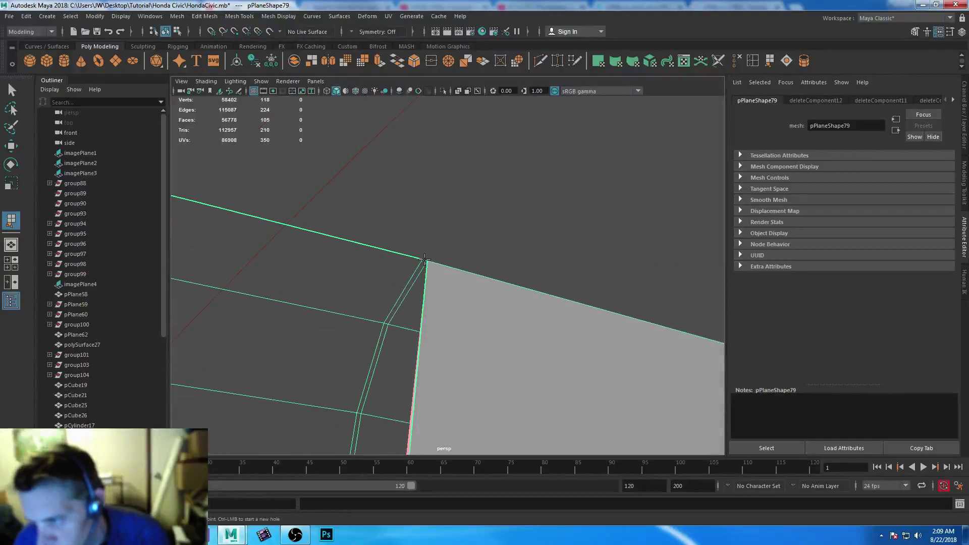
pyautogui.press('Return')
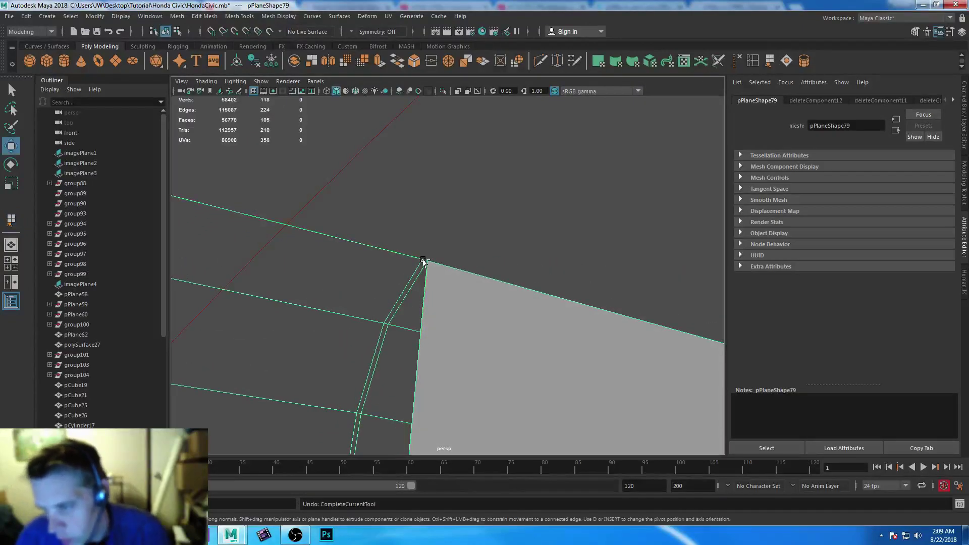
pyautogui.click(424, 259)
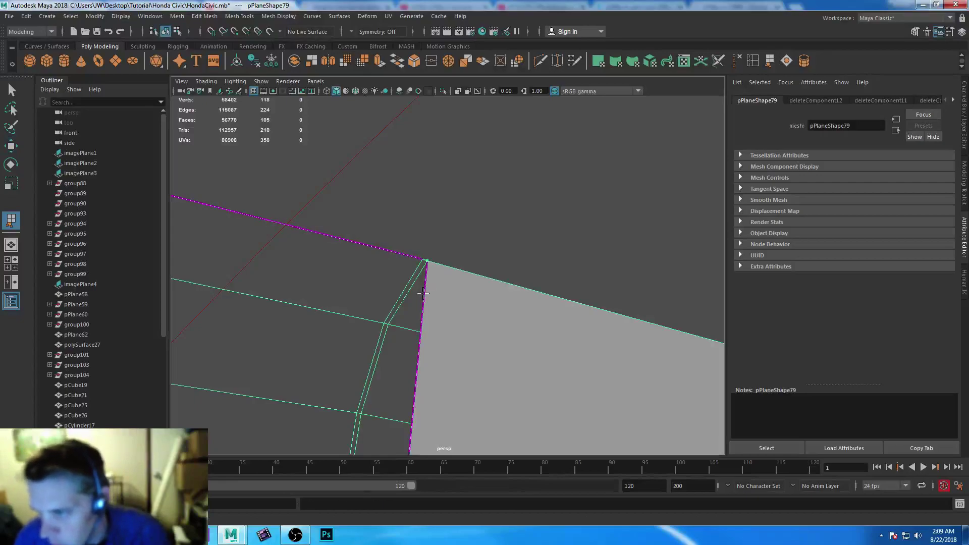
pyautogui.click(424, 297)
pyautogui.keyDown('alt'); pyautogui.moveTo(520, 348); pyautogui.dragTo(465, 331, button='middle'); pyautogui.keyUp('alt')
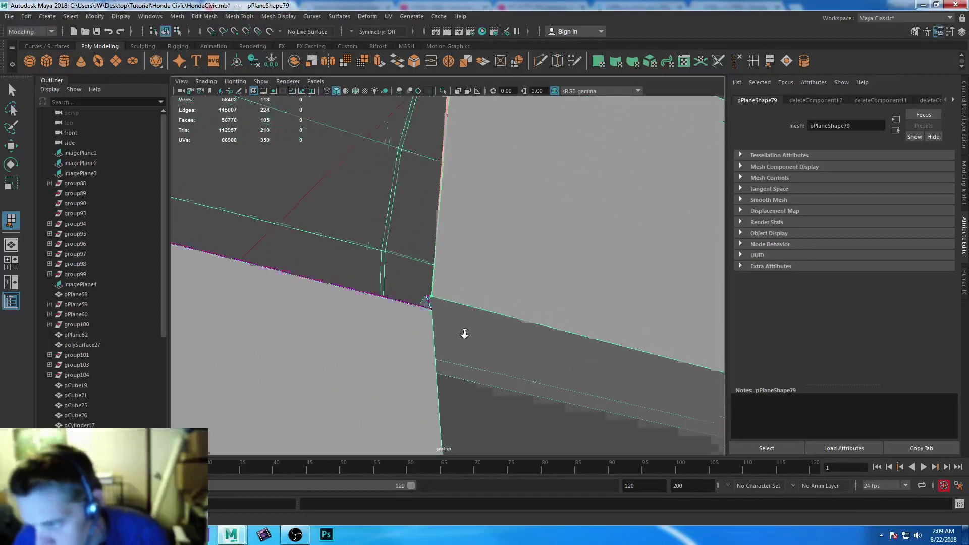
pyautogui.click(427, 297)
pyautogui.press('w')
# - Split the narrow polygon lengthwise with Multi-Cut, from its lower corner vertex to its upper corner vertex
pyautogui.keyDown('alt'); pyautogui.moveTo(512, 372); pyautogui.dragTo(411, 348, button='middle'); pyautogui.keyUp('alt')
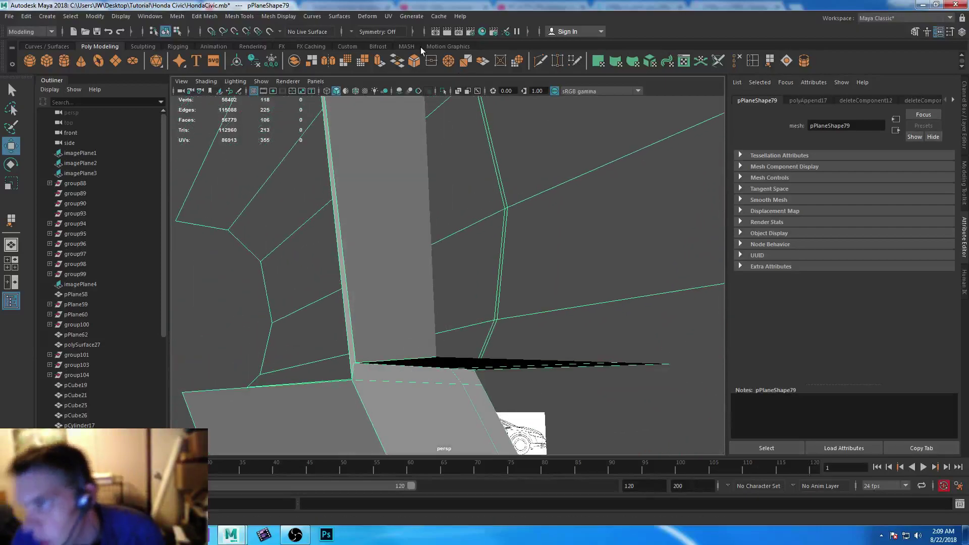
pyautogui.click(540, 61)
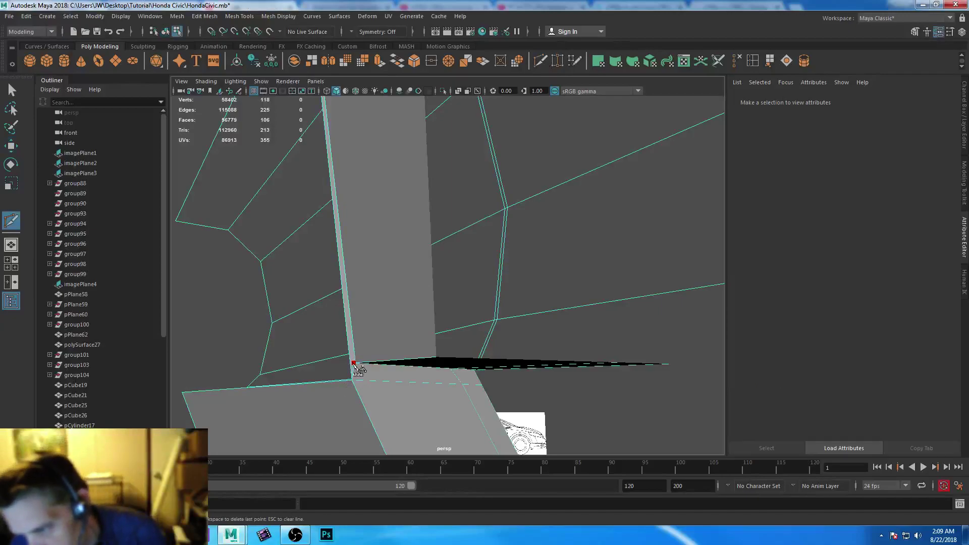
pyautogui.keyDown('alt'); pyautogui.moveTo(390, 233); pyautogui.dragTo(396, 279); pyautogui.keyUp('alt')
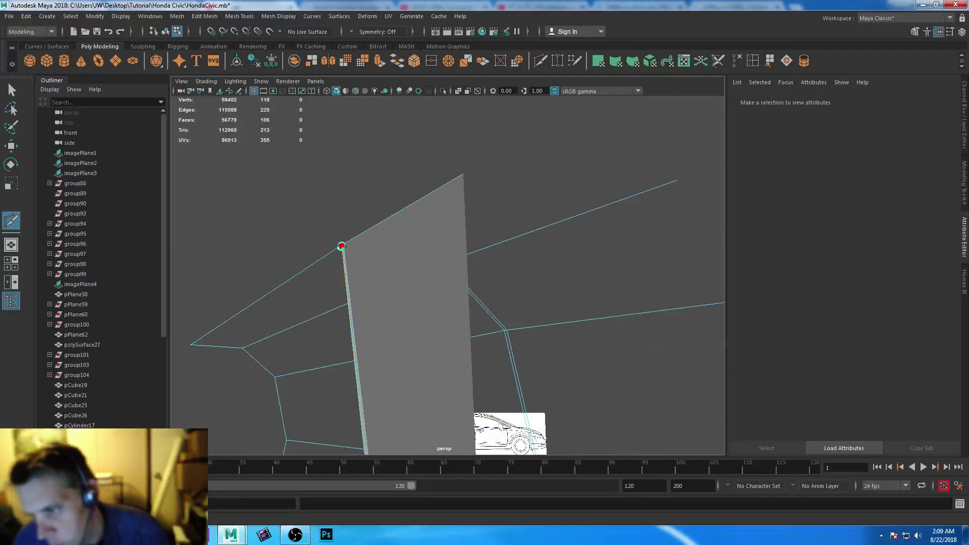
pyautogui.keyDown('alt'); pyautogui.moveTo(367, 293); pyautogui.dragTo(493, 326); pyautogui.keyUp('alt')
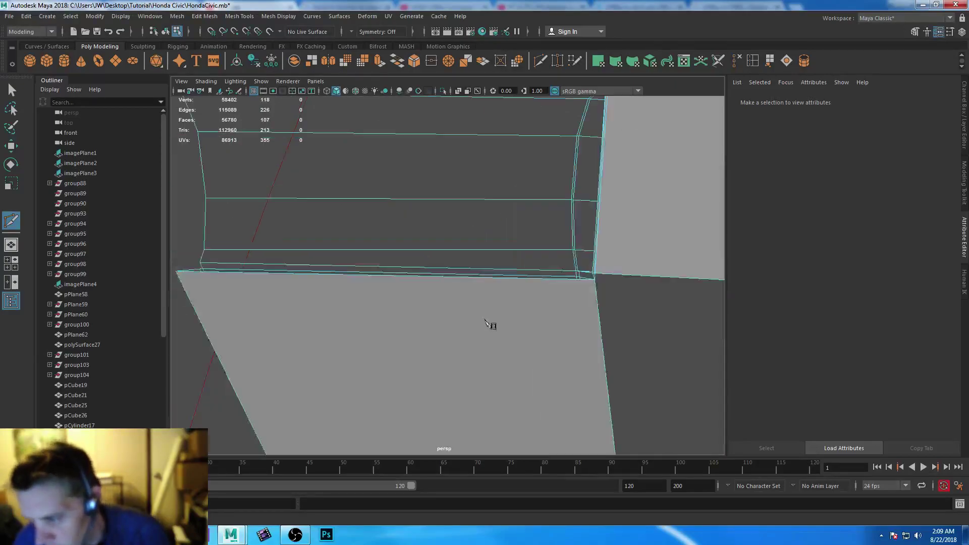
# - Append a polygon across the open rear upper corner, between the rear pillar's top edge and the frame's upper edge
pyautogui.keyDown('alt'); pyautogui.moveTo(417, 268); pyautogui.dragTo(442, 299); pyautogui.keyUp('alt')
pyautogui.press('F8')
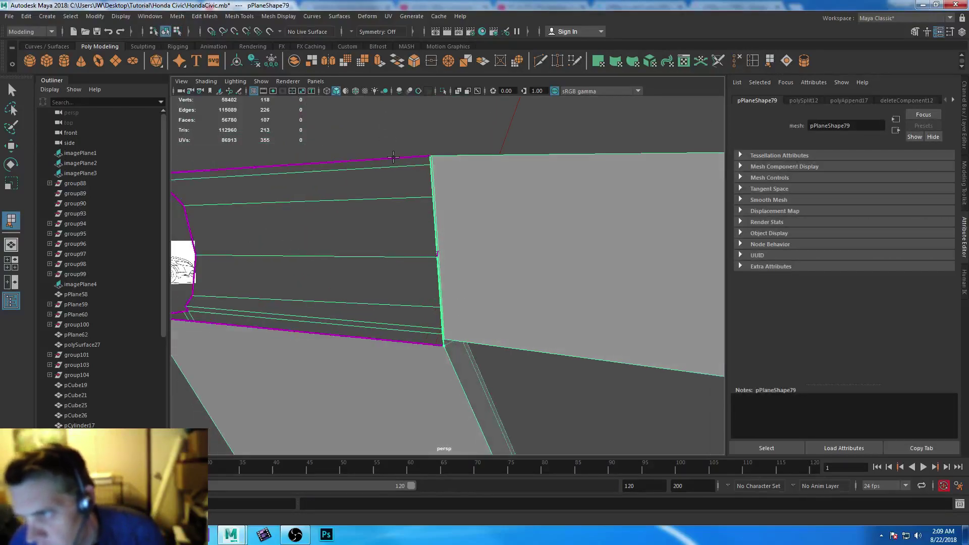
pyautogui.click(422, 344)
pyautogui.click(374, 159)
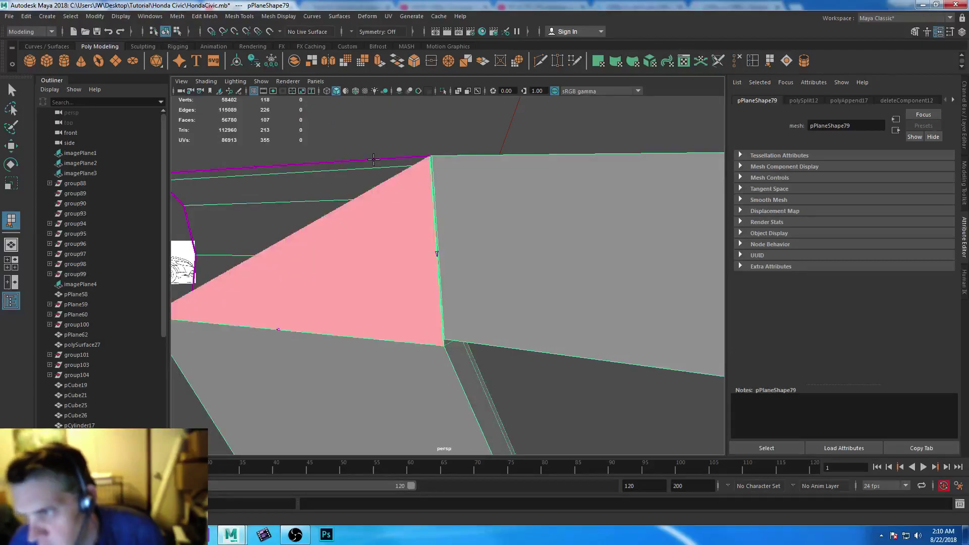
pyautogui.click(376, 160)
pyautogui.press('Return')
pyautogui.press('w')
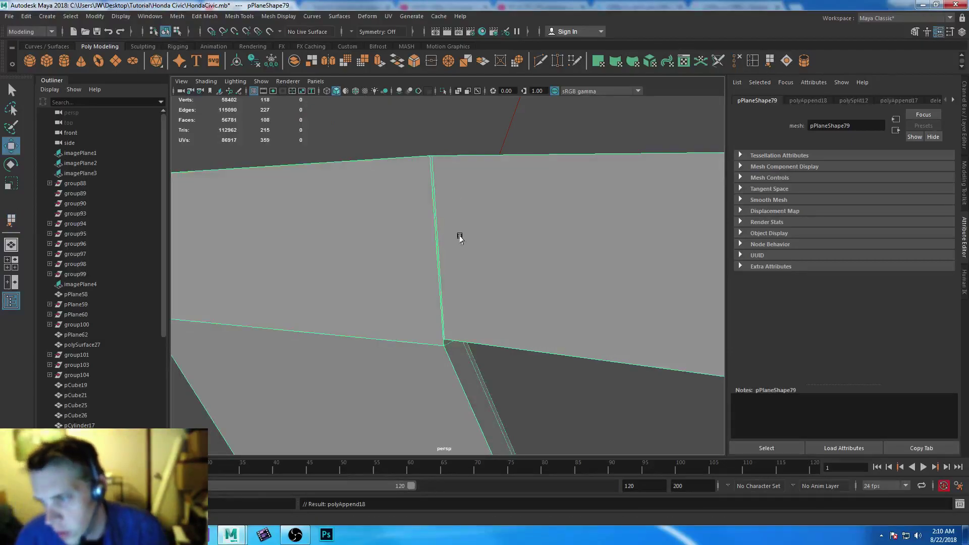
# - Preview the window frame in smoothed display and inspect the filled rear upper corner
pyautogui.scroll(-3, 448, 286)
pyautogui.keyDown('alt'); pyautogui.moveTo(449, 286); pyautogui.dragTo(513, 288); pyautogui.keyUp('alt')
pyautogui.press('3')
pyautogui.keyDown('alt'); pyautogui.moveTo(495, 346); pyautogui.dragTo(457, 359); pyautogui.keyUp('alt')
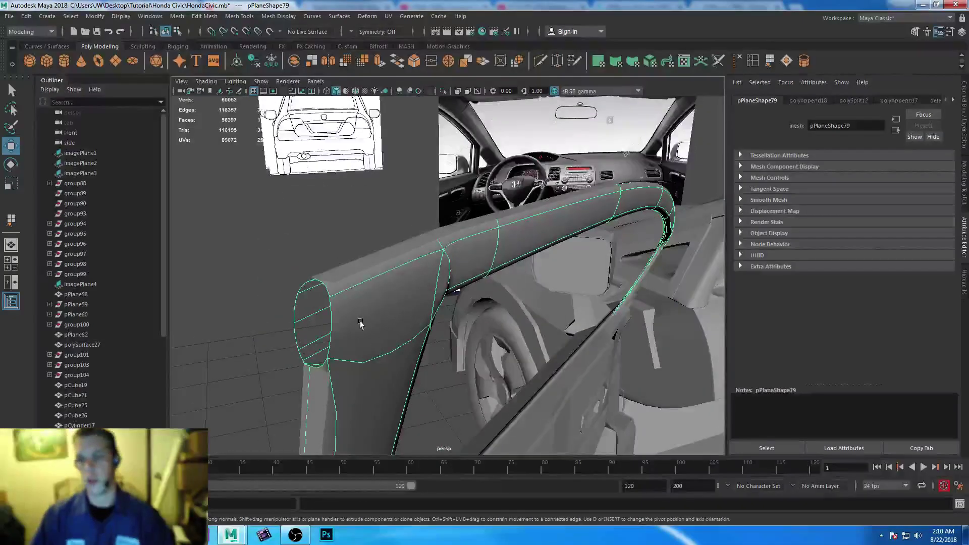
# - Remove the overlapping frame mesh pPlane50 and return the pPlane79 frame to unsmoothed display
pyautogui.keyDown('alt'); pyautogui.moveTo(364, 320); pyautogui.dragTo(459, 212); pyautogui.keyUp('alt')
pyautogui.rightClick(458, 212)
pyautogui.moveTo(458, 212); pyautogui.dragTo(467, 211, button='right')
pyautogui.click(448, 216)
pyautogui.keyDown('alt'); pyautogui.moveTo(448, 217); pyautogui.dragTo(456, 310); pyautogui.keyUp('alt')
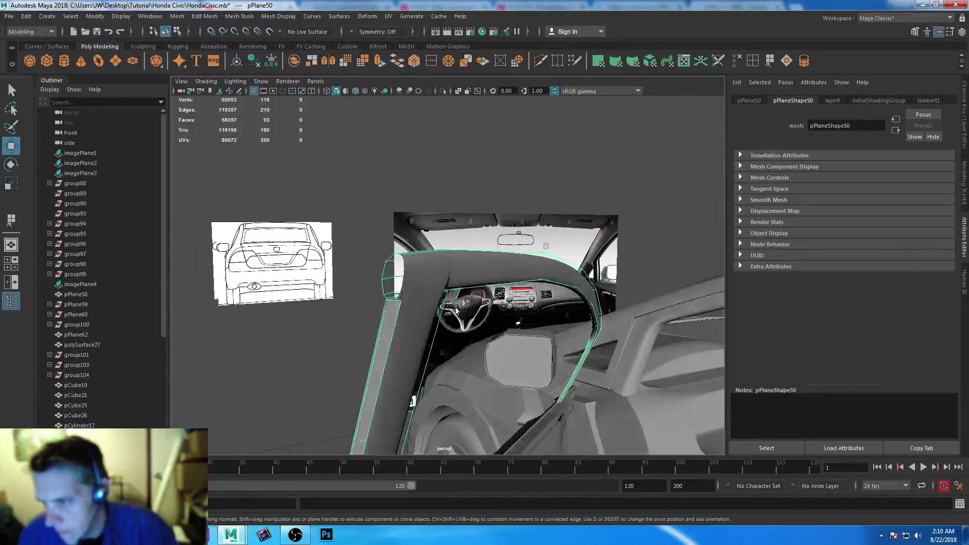
pyautogui.click(419, 323)
pyautogui.click(383, 337)
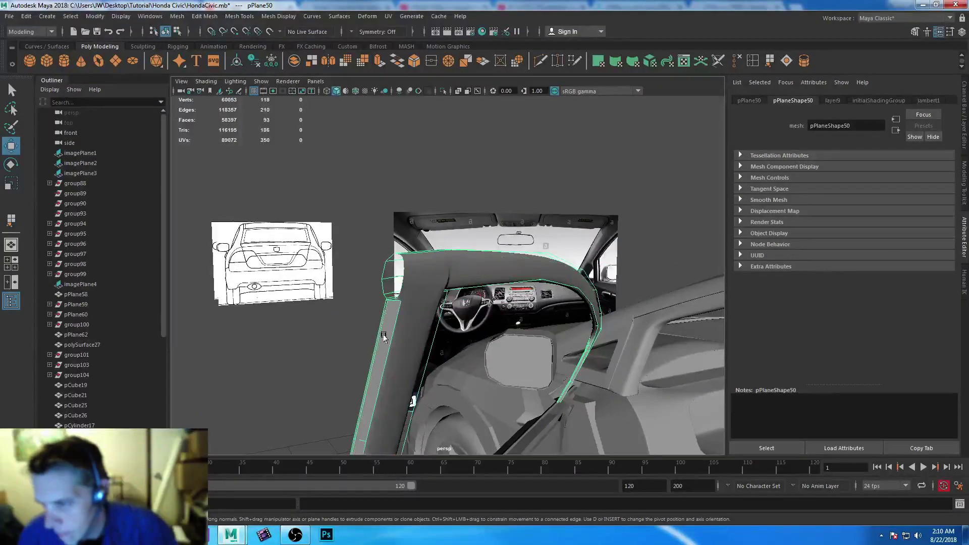
pyautogui.keyDown('alt'); pyautogui.moveTo(383, 338); pyautogui.dragTo(499, 346); pyautogui.keyUp('alt')
pyautogui.hotkey('ctrl', 'z')
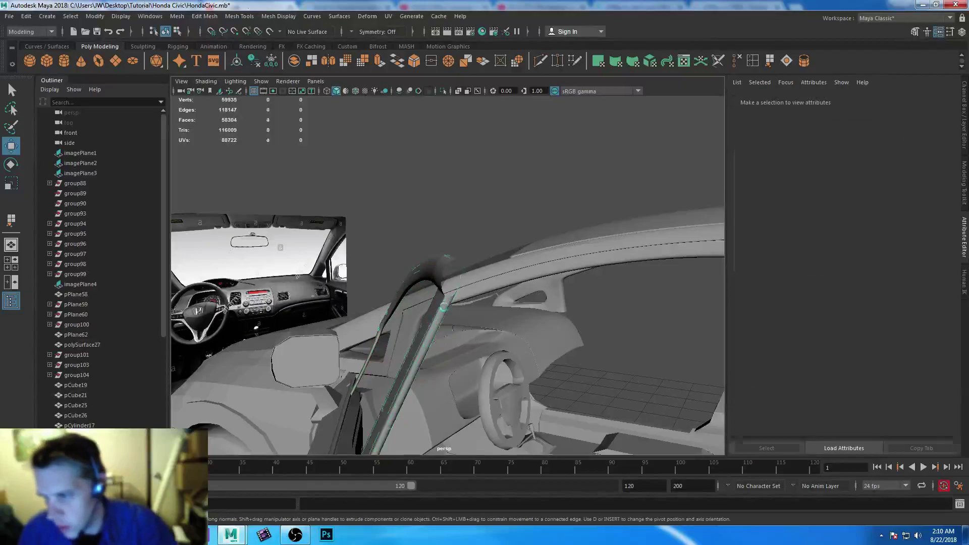
pyautogui.hotkey('ctrl', 'z')
# - Select the border edges around the open rear end of the window frame's top rail and fill the hole
pyautogui.keyDown('alt'); pyautogui.moveTo(491, 373); pyautogui.dragTo(494, 395); pyautogui.keyUp('alt')
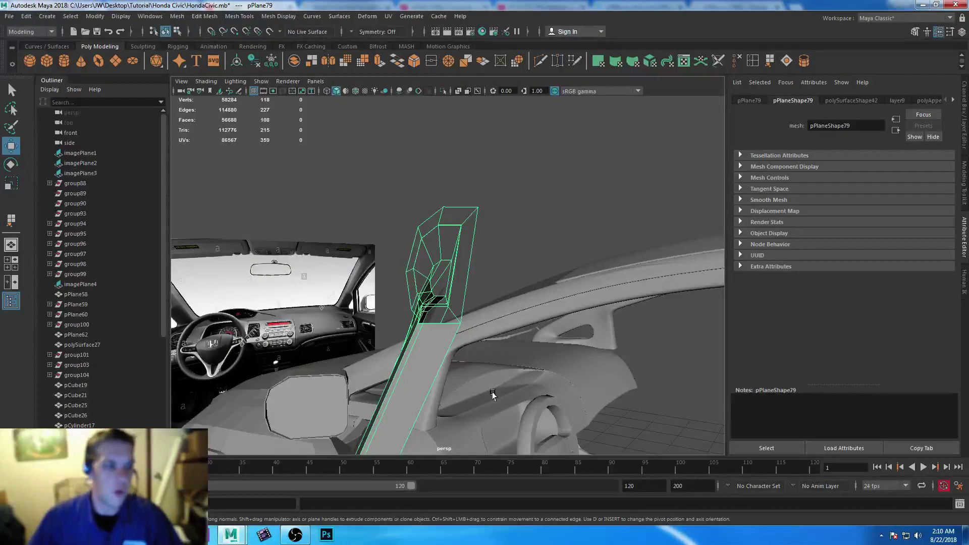
pyautogui.moveTo(439, 225); pyautogui.dragTo(443, 207, button='right')
pyautogui.click(460, 295)
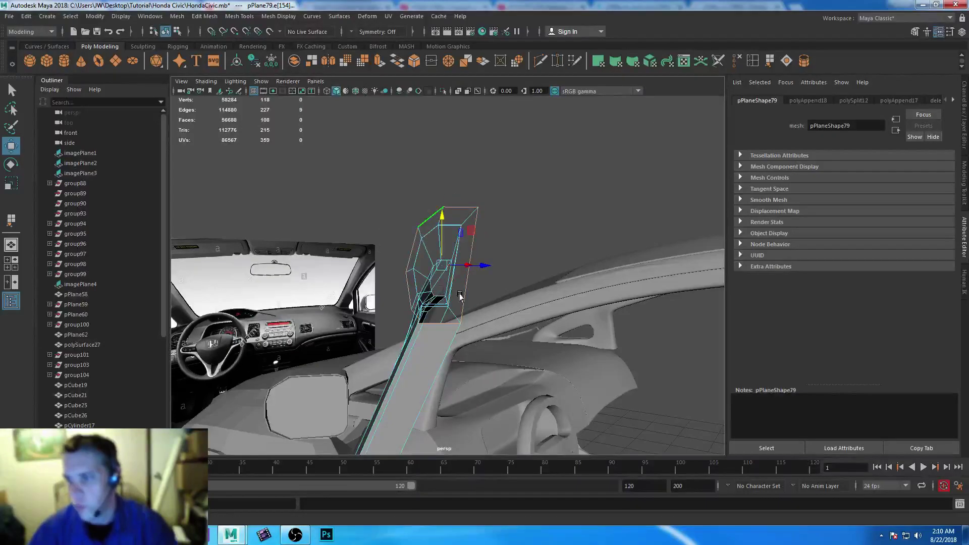
pyautogui.click(788, 62)
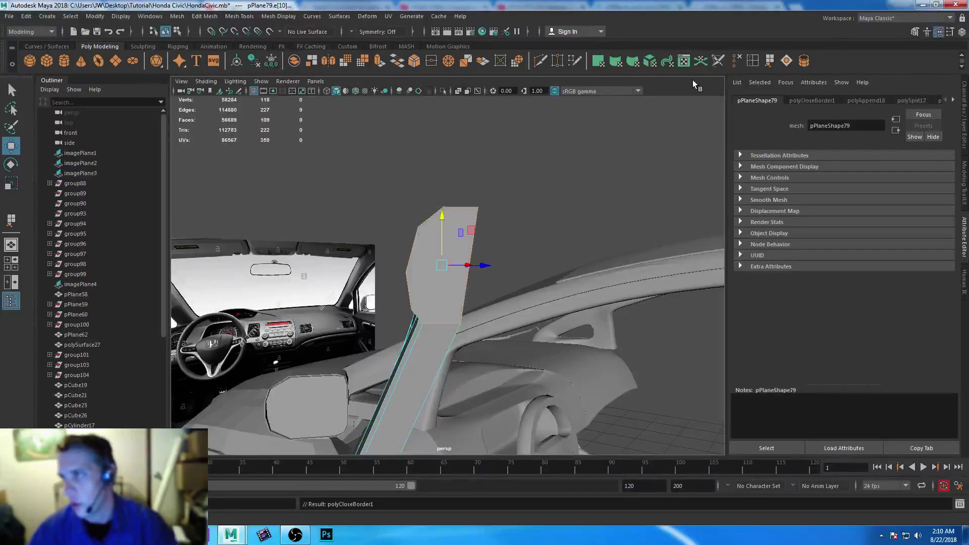
# - Split the rail's rear end cap with three Multi-Cut lines joining its outer-side vertices to the inner corner vertices
pyautogui.click(540, 61)
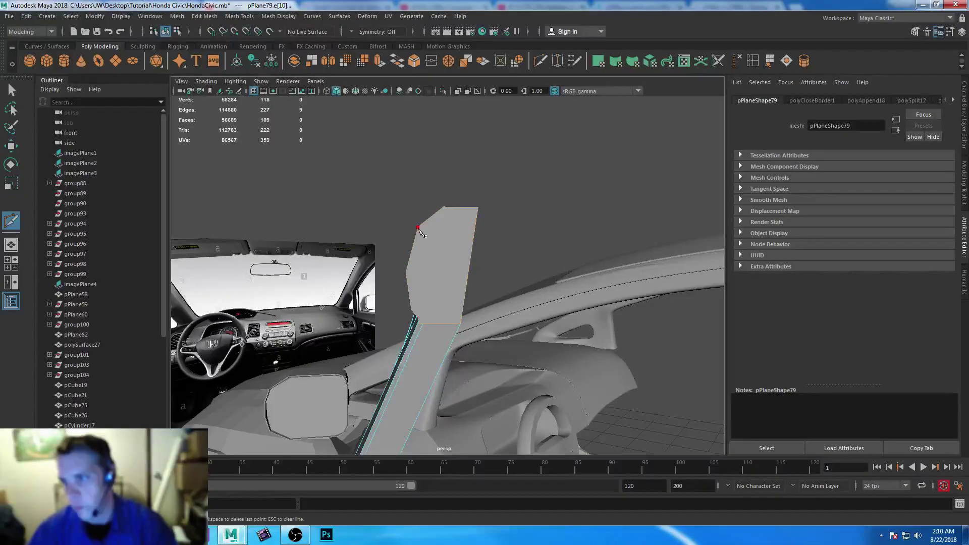
pyautogui.click(418, 227)
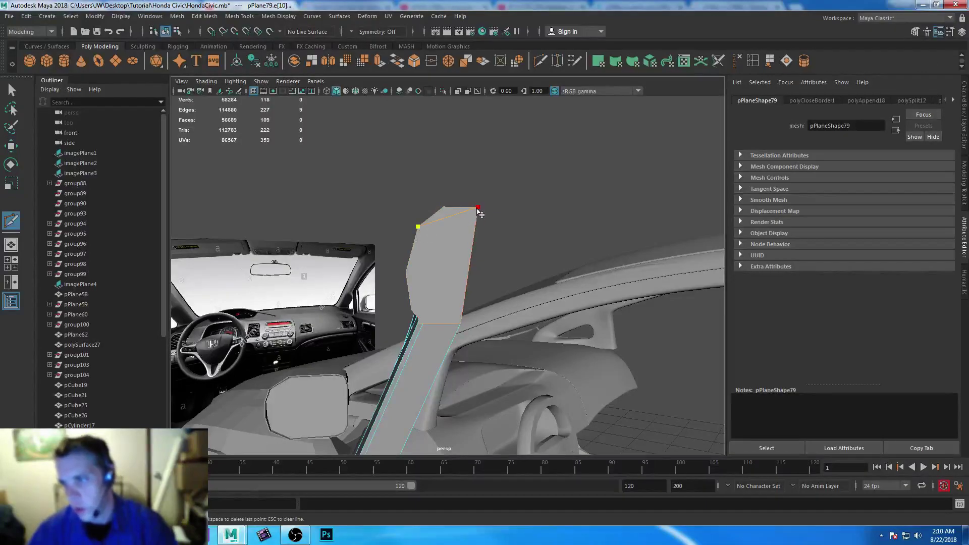
pyautogui.click(479, 208)
pyautogui.rightClick(482, 214)
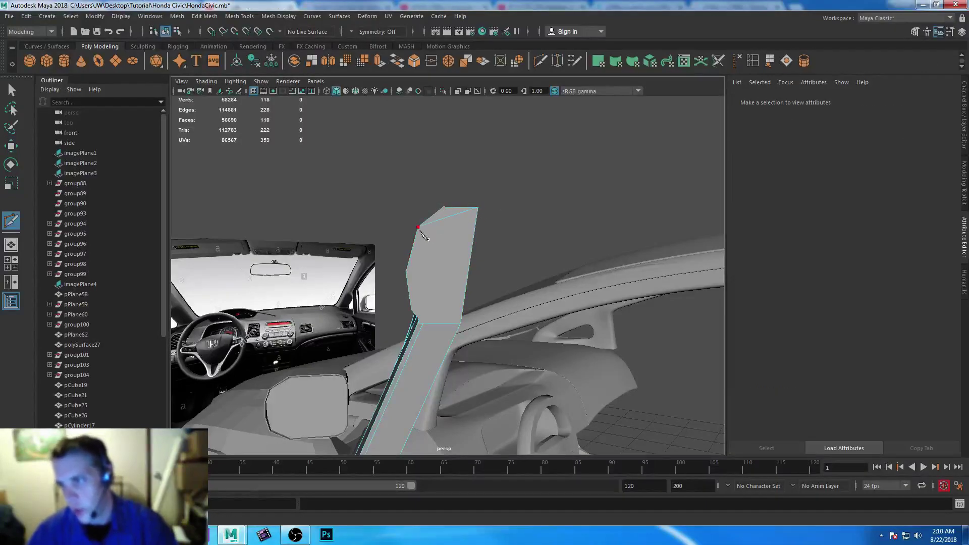
pyautogui.click(407, 273)
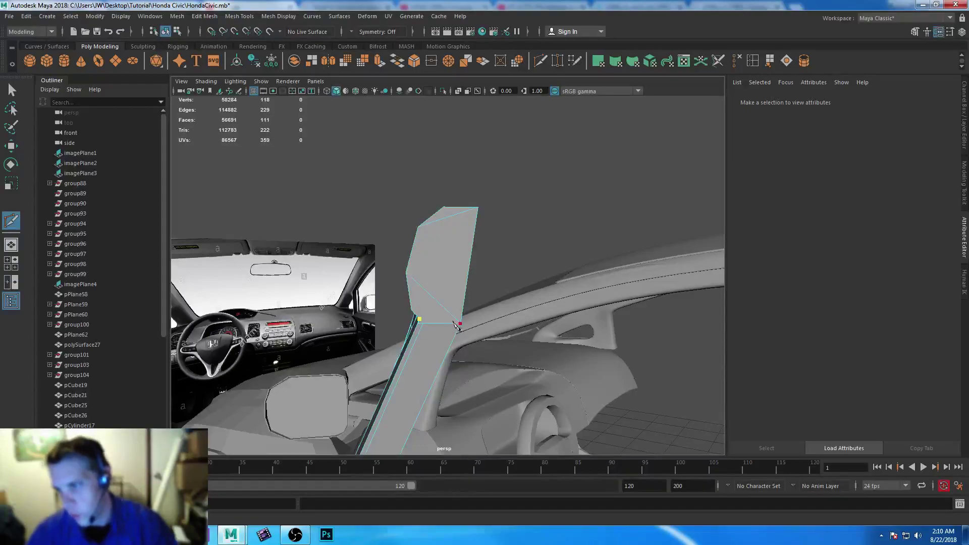
pyautogui.keyDown('alt'); pyautogui.moveTo(469, 352); pyautogui.dragTo(471, 303); pyautogui.keyUp('alt')
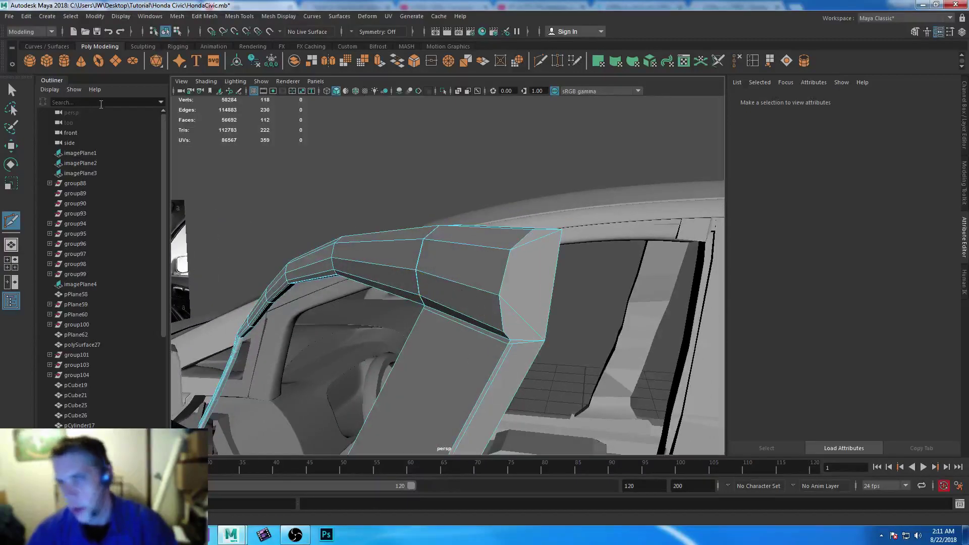
pyautogui.click(11, 90)
# - Run Cleanup on the driver's door window frame, selecting matching faces with more than 4 sides
pyautogui.moveTo(484, 266); pyautogui.dragTo(510, 266, button='right')
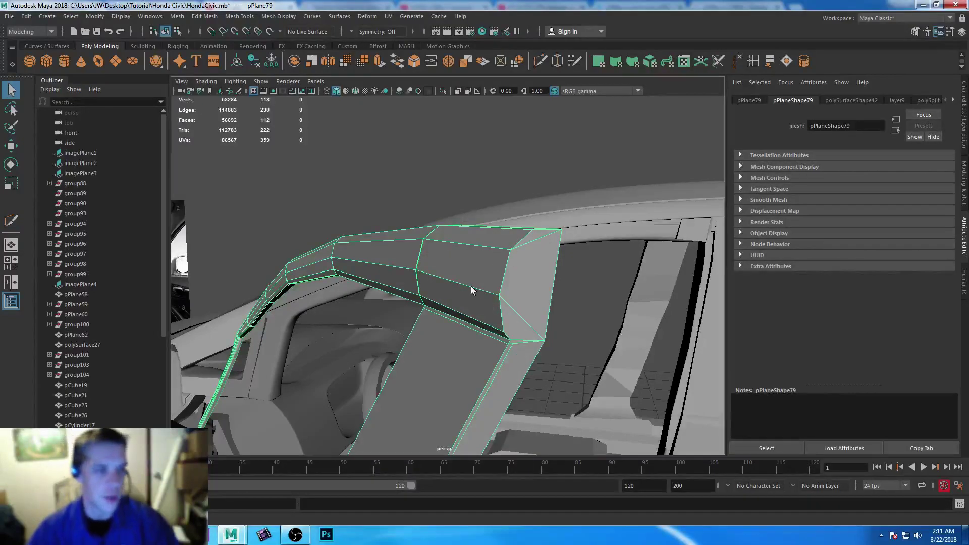
pyautogui.click(235, 17)
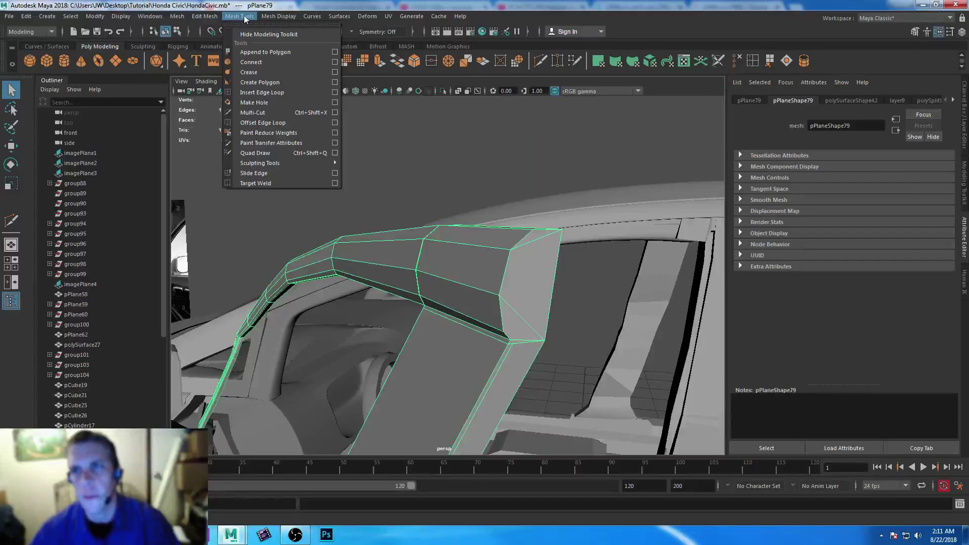
pyautogui.moveTo(201, 19)
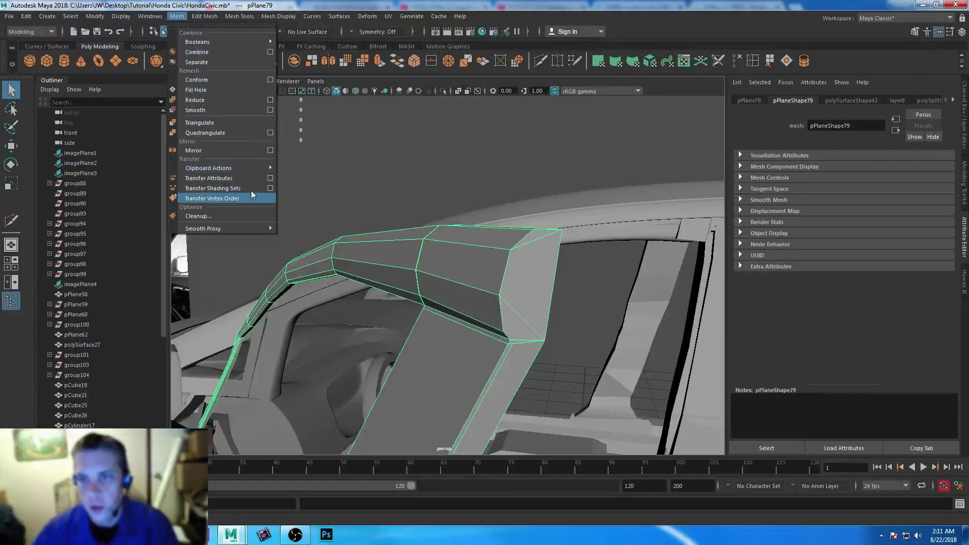
pyautogui.click(211, 216)
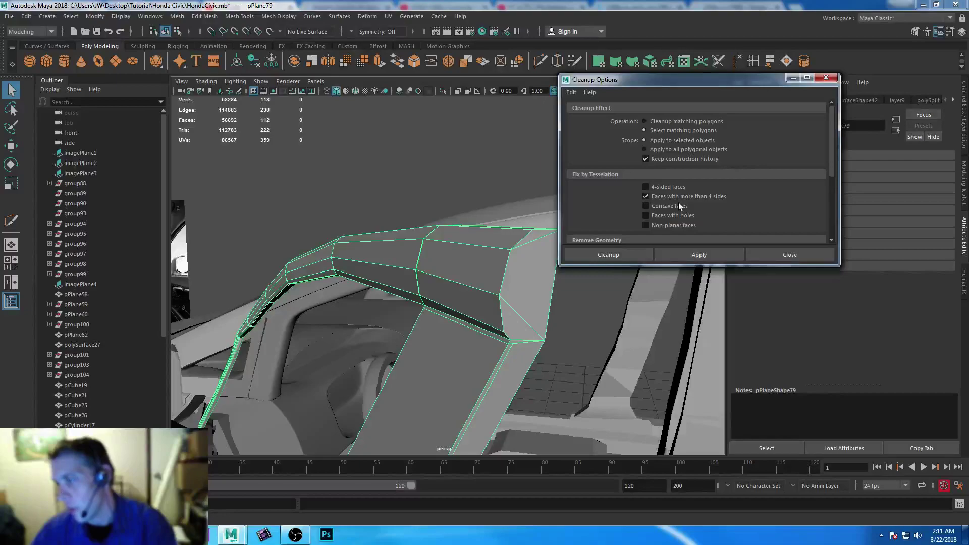
pyautogui.moveTo(832, 159); pyautogui.dragTo(841, 208)
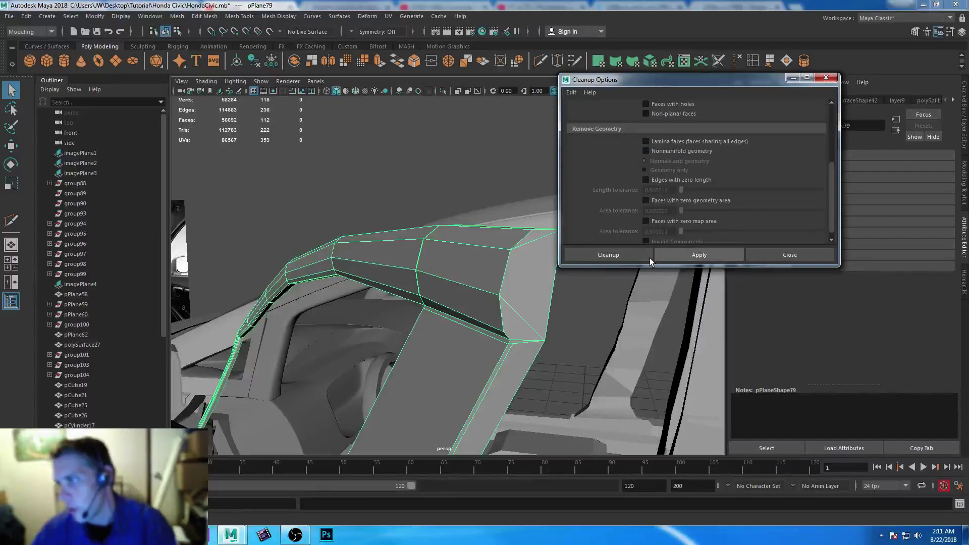
pyautogui.click(698, 255)
# - Add lamina faces and nonmanifold geometry to the Cleanup check, apply it to the window frame and inspect the rear end cap
pyautogui.keyDown('alt'); pyautogui.moveTo(427, 341); pyautogui.dragTo(445, 283, button='right'); pyautogui.keyUp('alt')
pyautogui.click(445, 283)
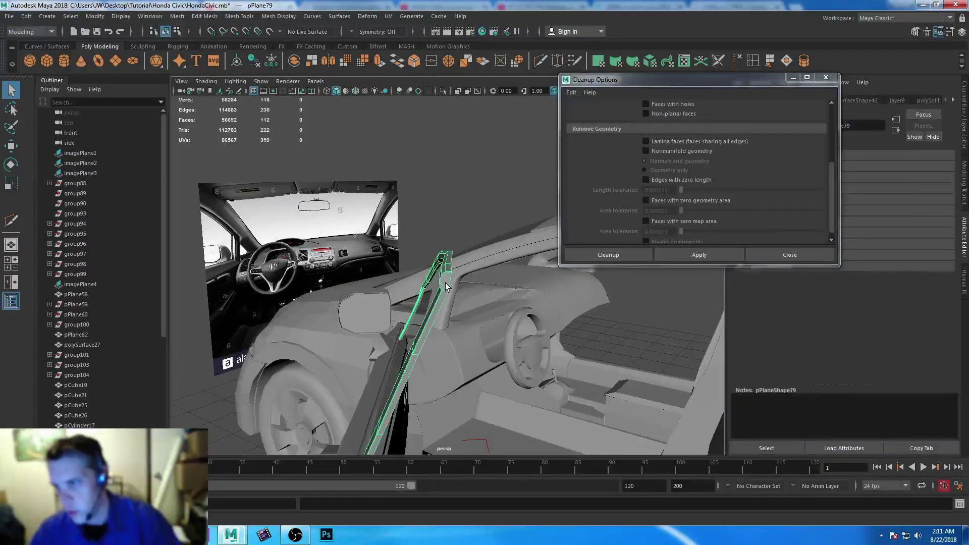
pyautogui.keyDown('alt'); pyautogui.moveTo(482, 337); pyautogui.dragTo(598, 207); pyautogui.keyUp('alt')
pyautogui.click(646, 141)
pyautogui.click(646, 151)
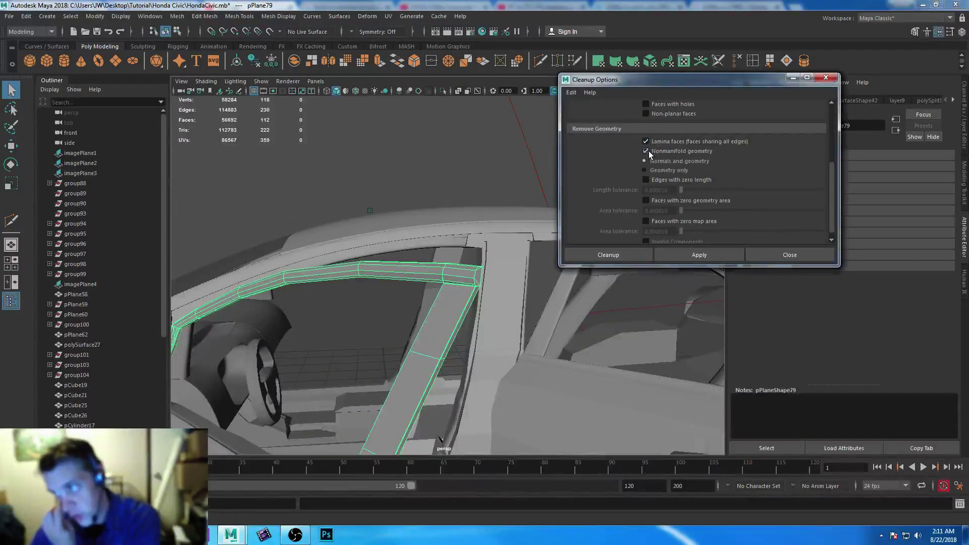
pyautogui.click(695, 255)
pyautogui.keyDown('alt'); pyautogui.moveTo(491, 353); pyautogui.dragTo(480, 305); pyautogui.keyUp('alt')
pyautogui.keyDown('alt'); pyautogui.moveTo(481, 306); pyautogui.dragTo(513, 392, button='right'); pyautogui.keyUp('alt')
pyautogui.keyDown('alt'); pyautogui.moveTo(507, 377); pyautogui.dragTo(456, 294); pyautogui.keyUp('alt')
pyautogui.click(455, 293)
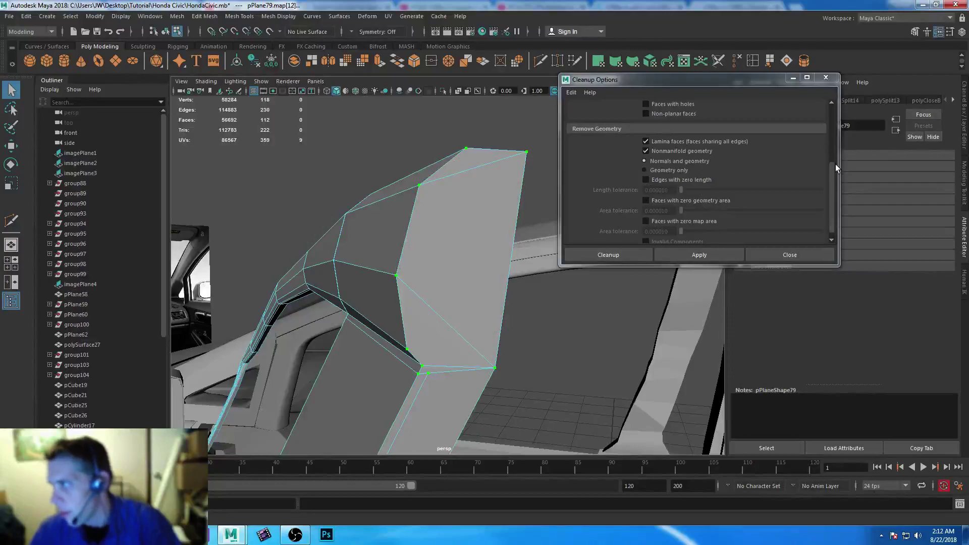
# - Exclude nonmanifold geometry from the Cleanup check and apply it again to the whole window frame
pyautogui.scroll(-2, 831, 177)
pyautogui.moveTo(832, 176); pyautogui.dragTo(838, 120)
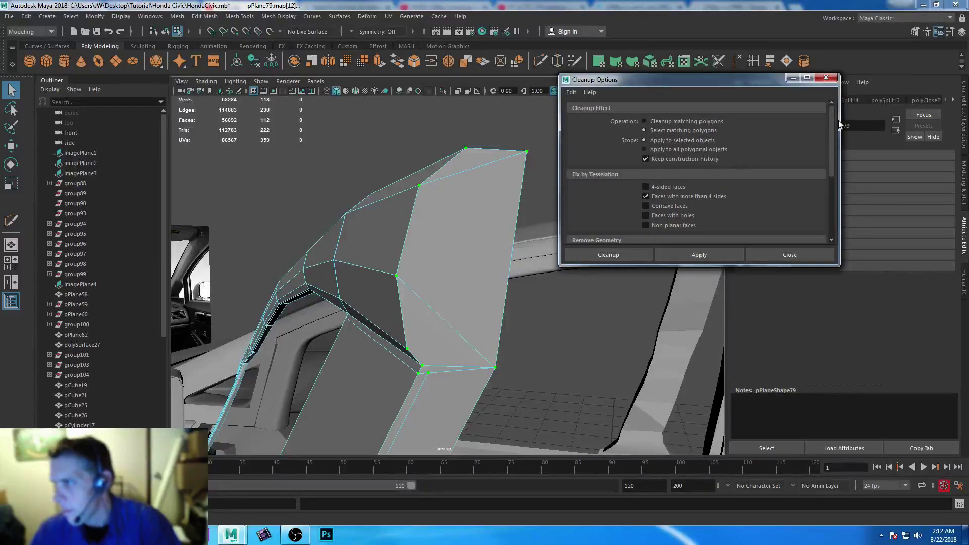
pyautogui.moveTo(838, 120); pyautogui.dragTo(839, 177)
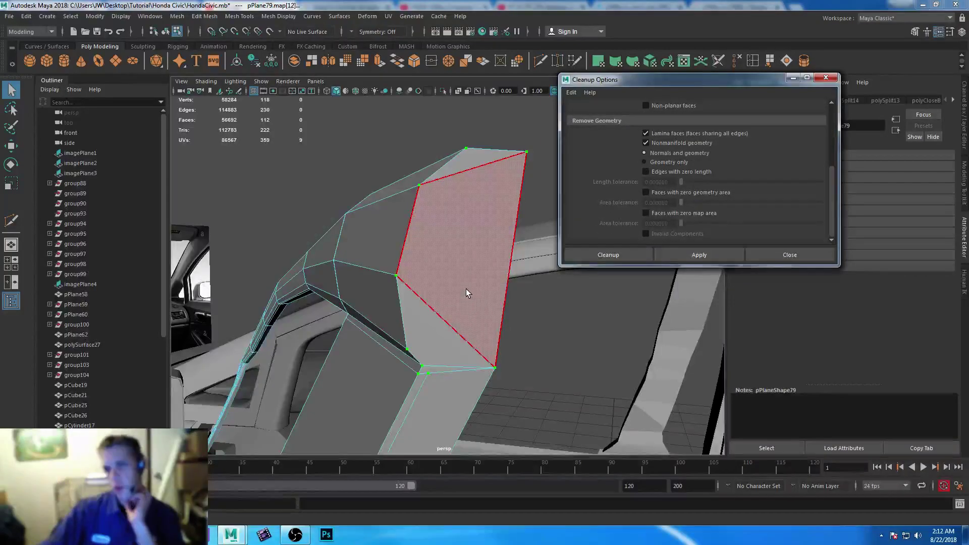
pyautogui.click(646, 144)
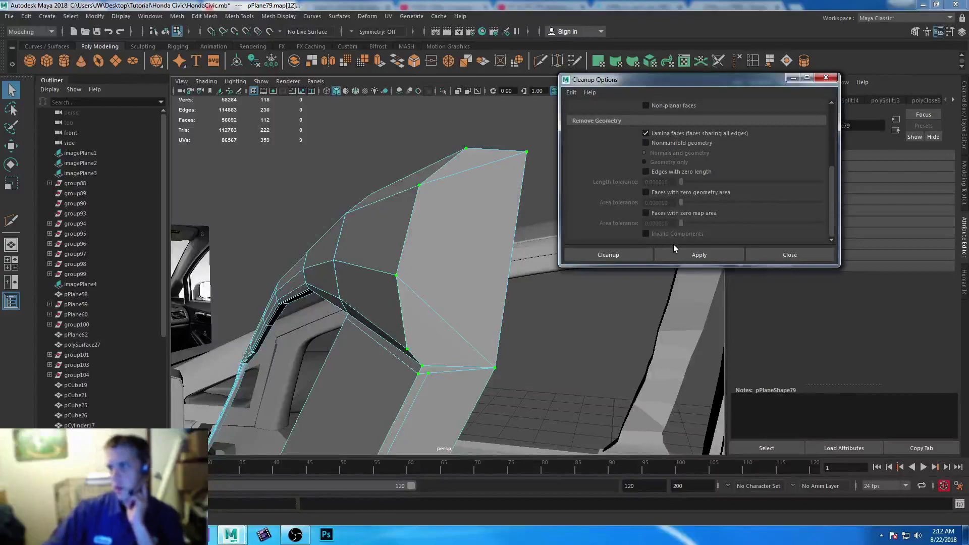
pyautogui.rightClick(420, 221)
pyautogui.click(470, 206)
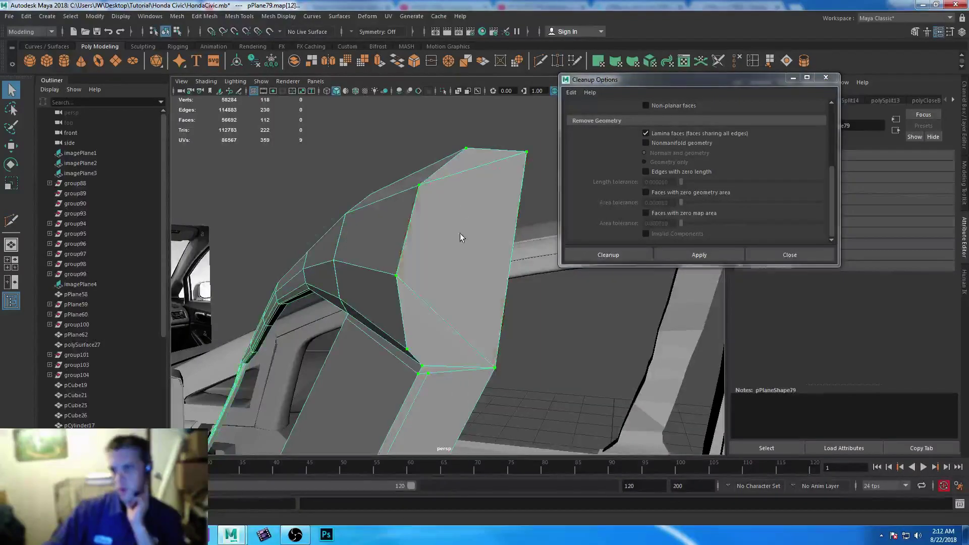
pyautogui.click(713, 256)
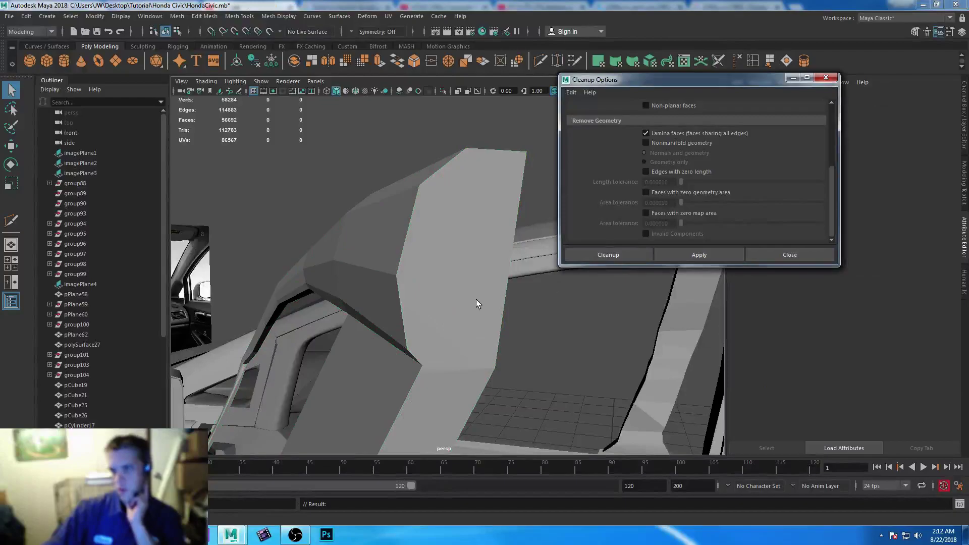
pyautogui.click(439, 268)
pyautogui.press('f')
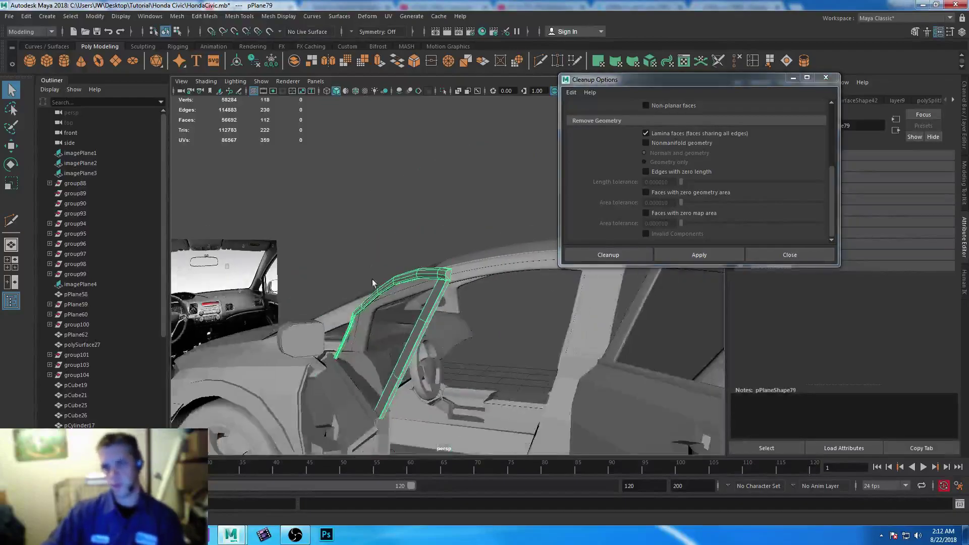
pyautogui.click(695, 253)
# - Reselect the window frame, close the Cleanup options and switch the frame to smoothed display
pyautogui.keyDown('alt'); pyautogui.moveTo(472, 356); pyautogui.dragTo(543, 358); pyautogui.keyUp('alt')
pyautogui.keyDown('alt'); pyautogui.moveTo(547, 310); pyautogui.dragTo(432, 276); pyautogui.keyUp('alt')
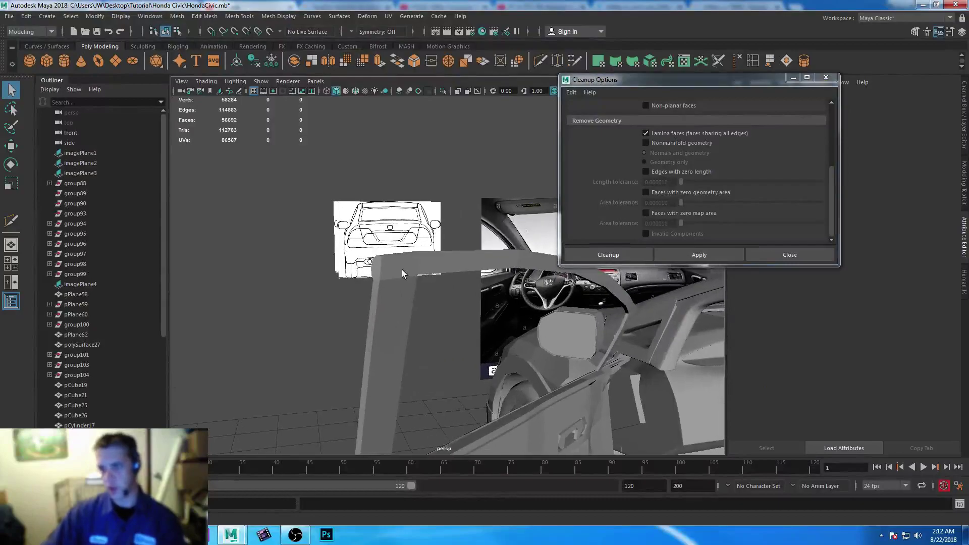
pyautogui.click(418, 272)
pyautogui.keyDown('alt'); pyautogui.moveTo(300, 393); pyautogui.dragTo(412, 341); pyautogui.keyUp('alt')
pyautogui.keyDown('alt'); pyautogui.moveTo(454, 389); pyautogui.dragTo(397, 393); pyautogui.keyUp('alt')
pyautogui.click(788, 255)
pyautogui.keyDown('alt'); pyautogui.moveTo(461, 356); pyautogui.dragTo(479, 306); pyautogui.keyUp('alt')
# - Assign the existing phong1 material to the small rear quarter window pane of the rear door
pyautogui.scroll(-6, 430, 308)
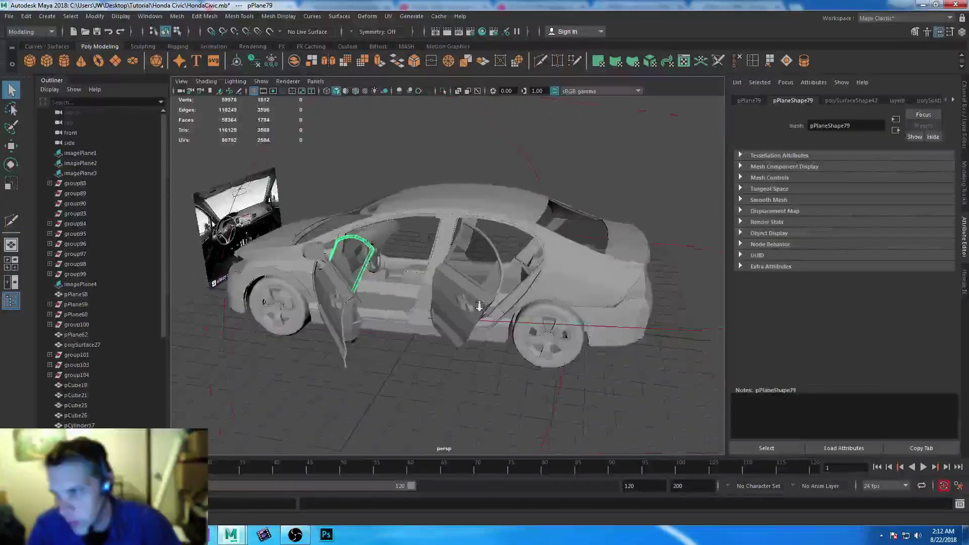
pyautogui.scroll(5, 479, 306)
pyautogui.click(601, 226)
pyautogui.scroll(5, 632, 344)
pyautogui.keyDown('alt'); pyautogui.moveTo(612, 350); pyautogui.dragTo(648, 283); pyautogui.keyUp('alt')
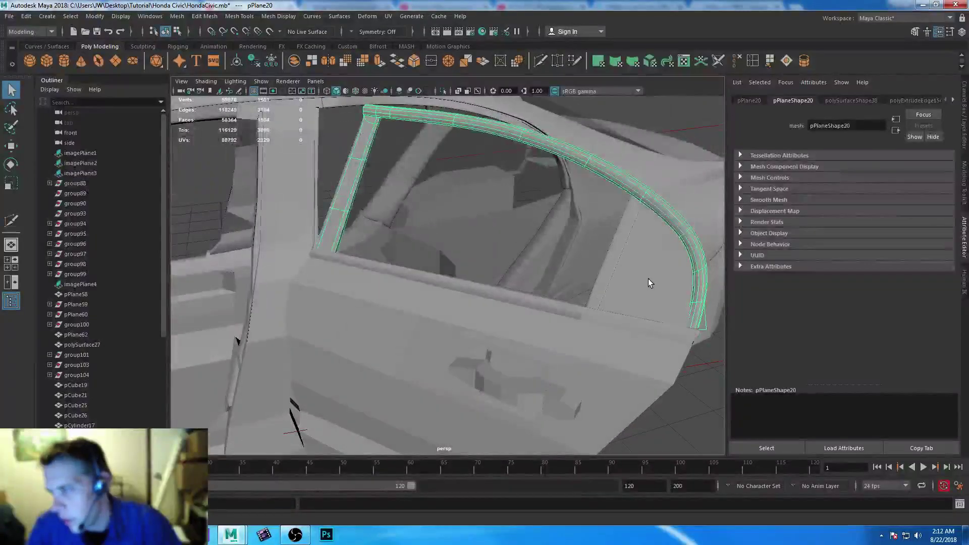
pyautogui.click(639, 298)
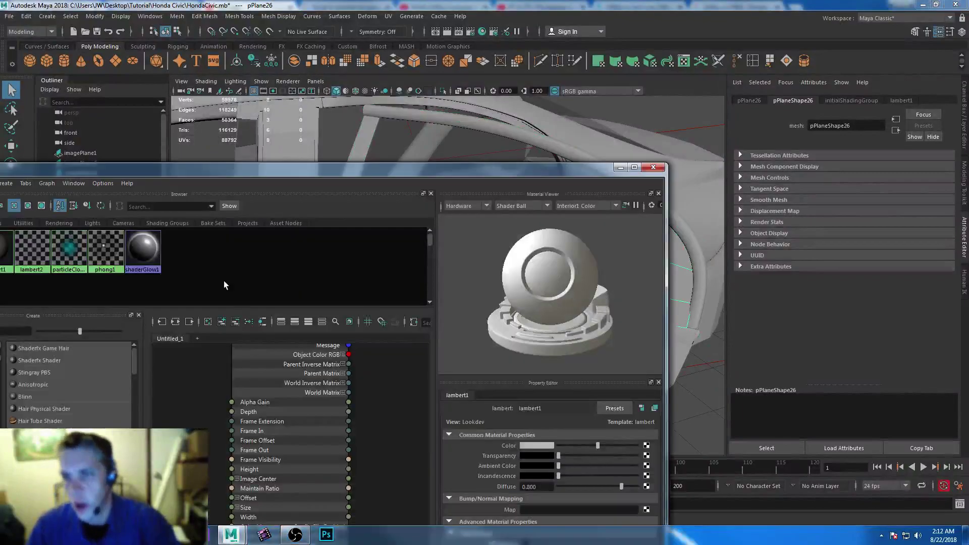
pyautogui.rightClick(106, 252)
pyautogui.click(106, 221)
pyautogui.click(653, 167)
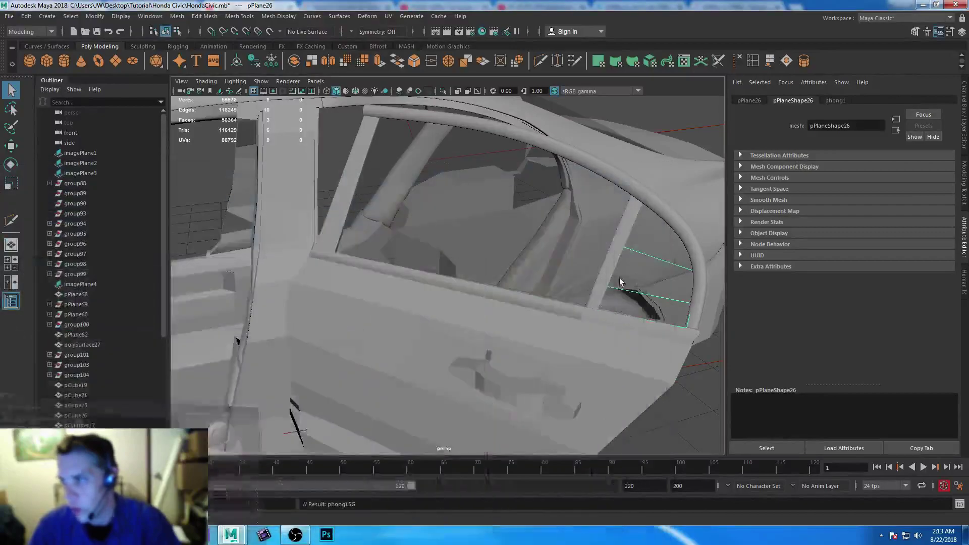
pyautogui.scroll(-2, 685, 419)
pyautogui.click(692, 422)
# - Try to close the rear door by setting its Rotate X to 0, and undo the change
pyautogui.scroll(-5, 379, 335)
pyautogui.click(393, 330)
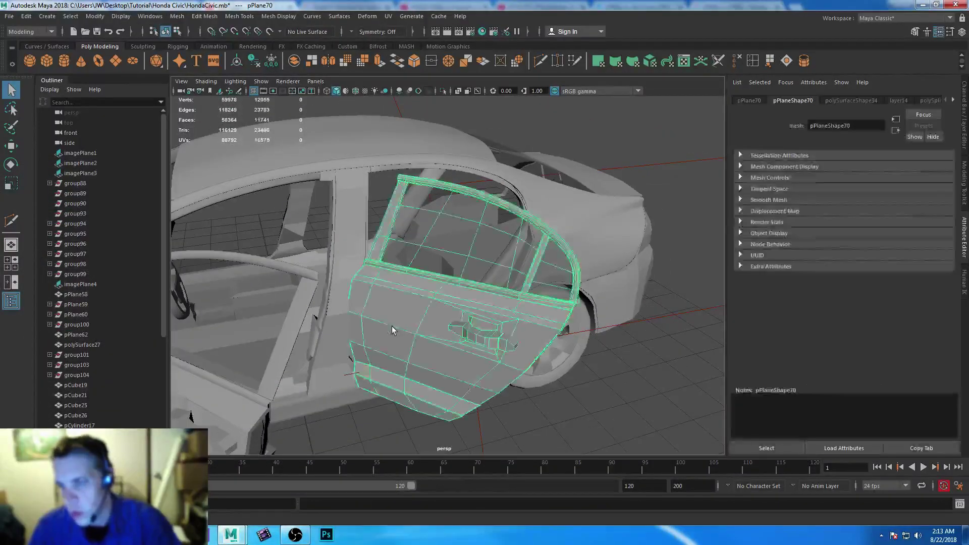
pyautogui.click(749, 101)
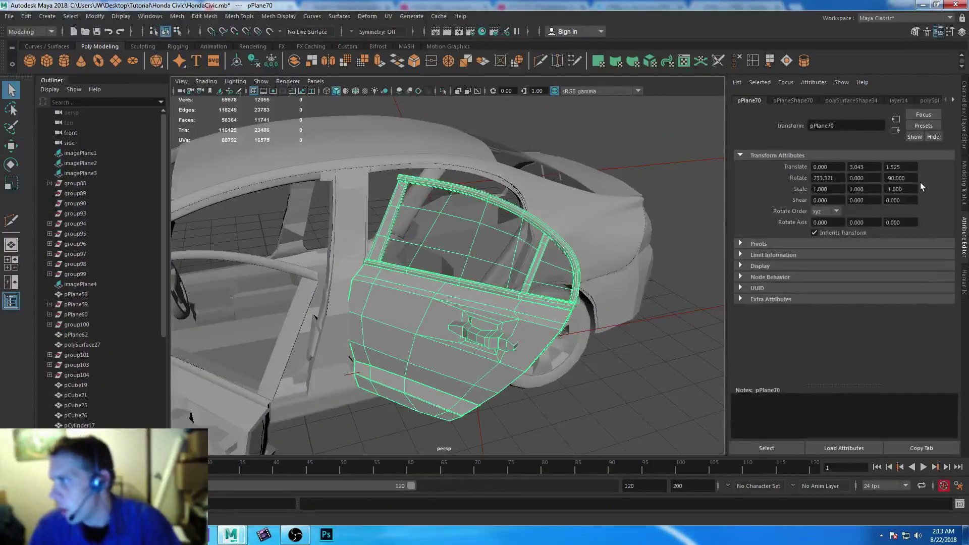
pyautogui.click(963, 112)
pyautogui.doubleClick(934, 133)
pyautogui.write('0')
pyautogui.press('Return')
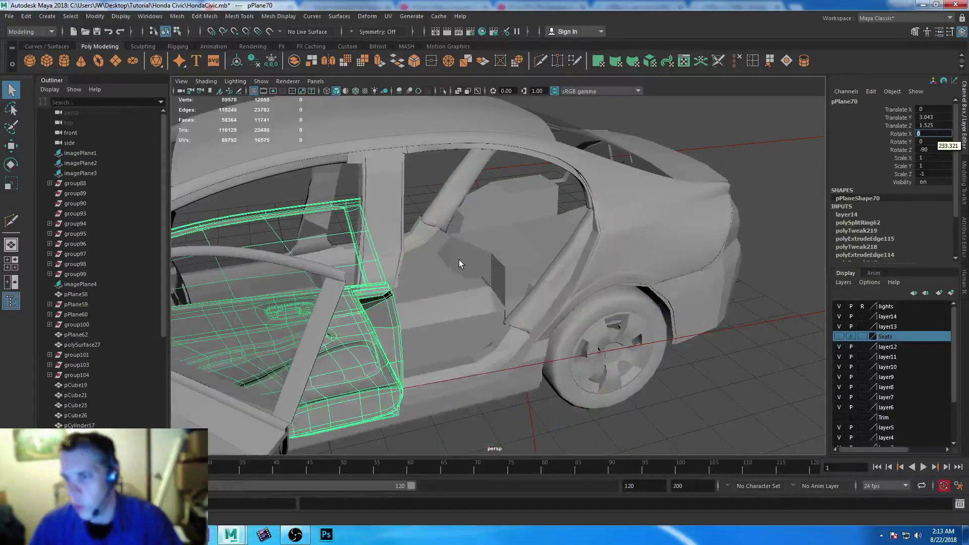
pyautogui.click(596, 422)
pyautogui.hotkey('ctrl', 'z')
pyautogui.hotkey('ctrl', 'z')
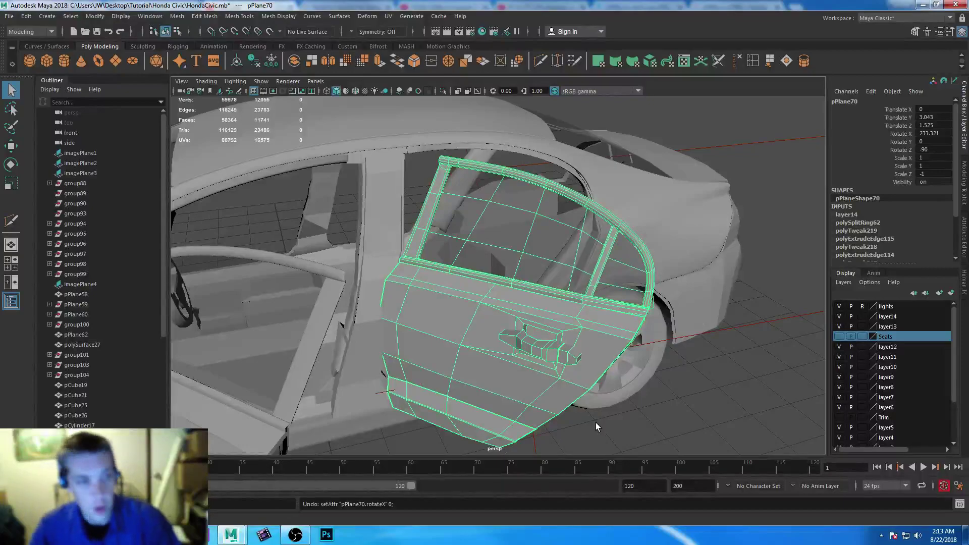
# - Rotate the open rear door shut against the body with its Rotate X set to 180
pyautogui.keyDown('alt'); pyautogui.moveTo(667, 330); pyautogui.dragTo(641, 355); pyautogui.keyUp('alt')
pyautogui.press('e')
pyautogui.moveTo(514, 340); pyautogui.dragTo(516, 344)
pyautogui.click(933, 133)
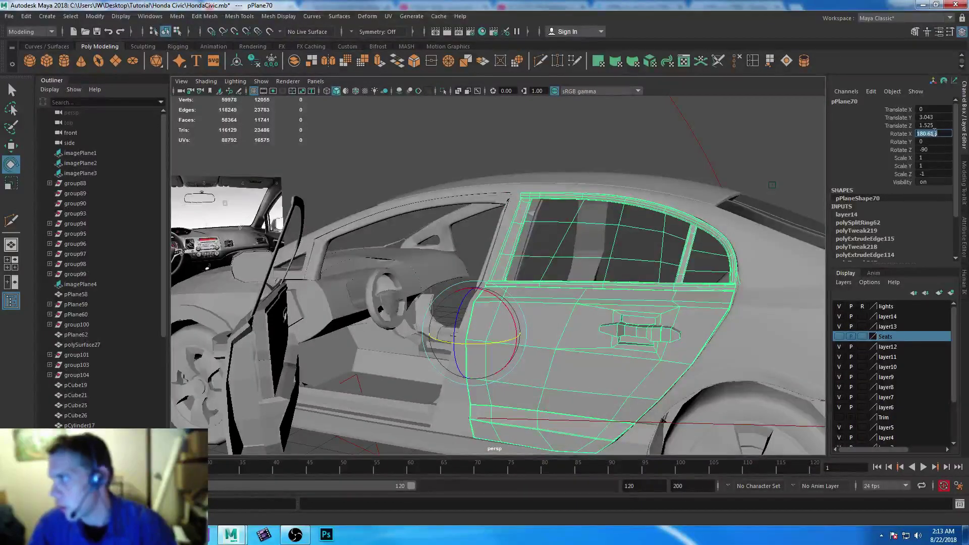
pyautogui.write('180')
pyautogui.press('Return')
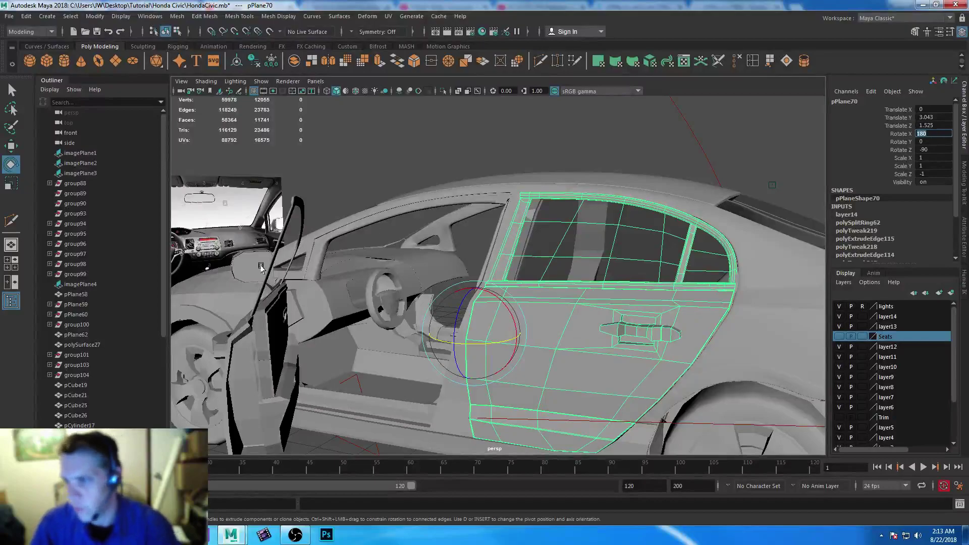
# - Close the driver's front door by setting its Rotate X to 180
pyautogui.click(237, 328)
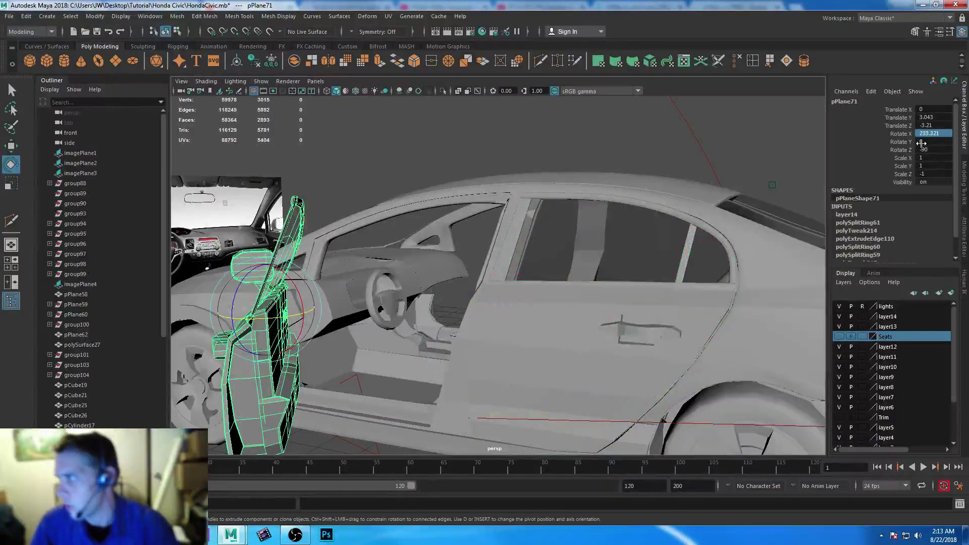
pyautogui.click(933, 133)
pyautogui.write('180')
pyautogui.press('Return')
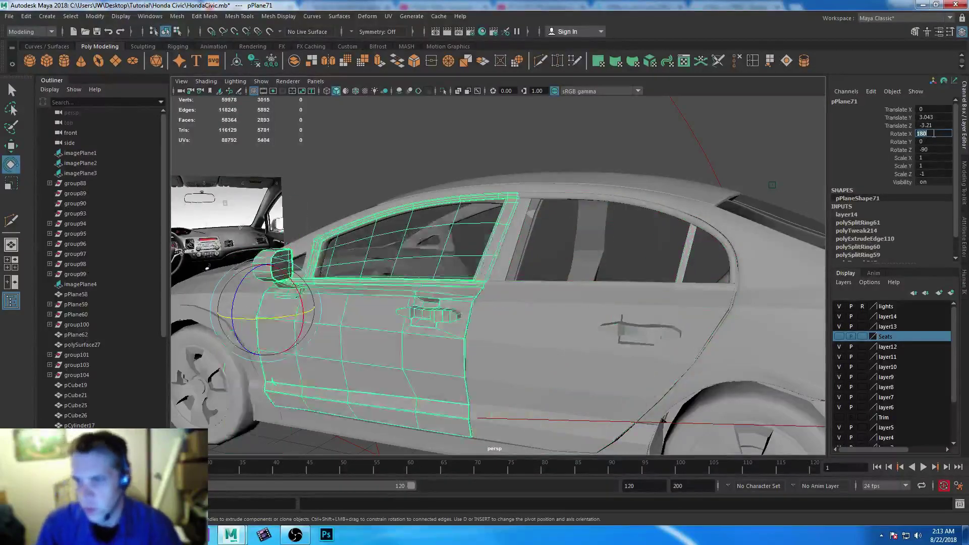
# - Save the scene and make the Seats layer visible
pyautogui.keyDown('alt'); pyautogui.moveTo(584, 302); pyautogui.dragTo(461, 298); pyautogui.keyUp('alt')
pyautogui.click(454, 316)
pyautogui.hotkey('ctrl', 's')
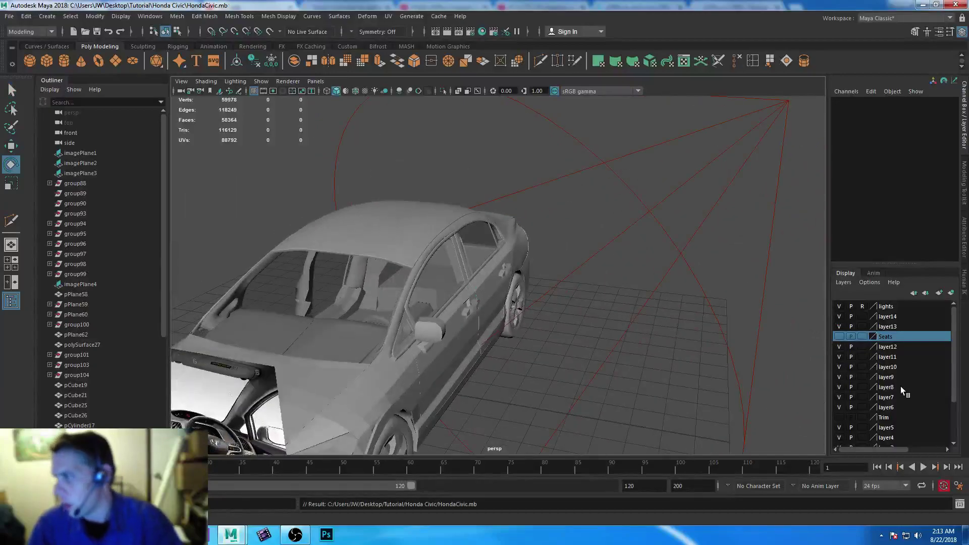
pyautogui.click(838, 336)
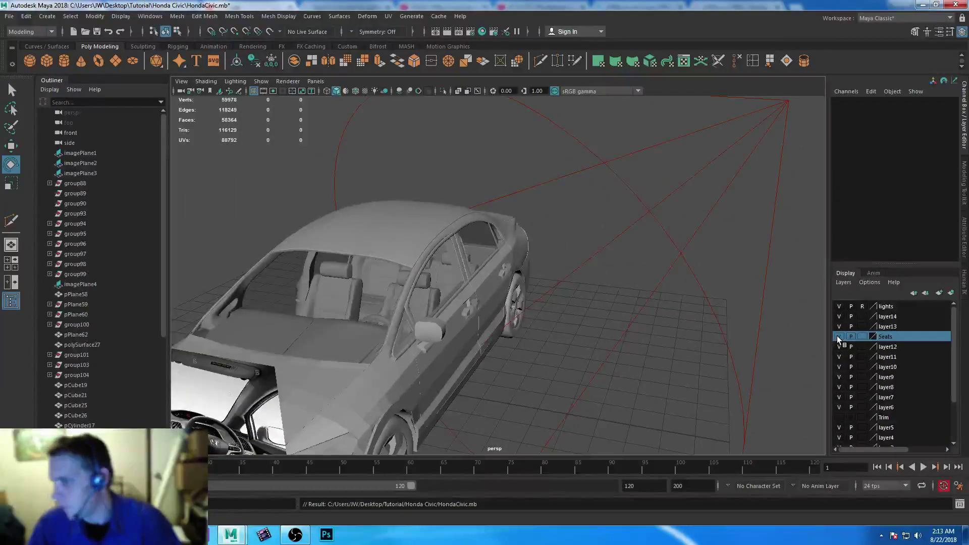
pyautogui.keyDown('alt'); pyautogui.moveTo(682, 325); pyautogui.dragTo(545, 320); pyautogui.keyUp('alt')
pyautogui.keyDown('alt'); pyautogui.moveTo(545, 320); pyautogui.dragTo(487, 353, button='right'); pyautogui.keyUp('alt')
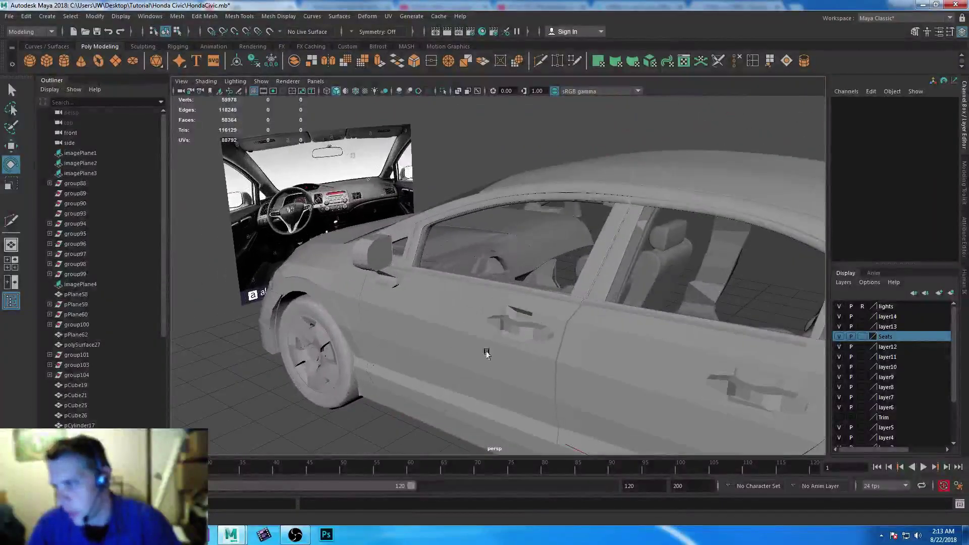
# - Group the front and rear doors and create a mirrored duplicate of the group on the opposite side of the car
pyautogui.click(487, 353)
pyautogui.keyDown('shift'); pyautogui.click(635, 365); pyautogui.keyUp('shift')
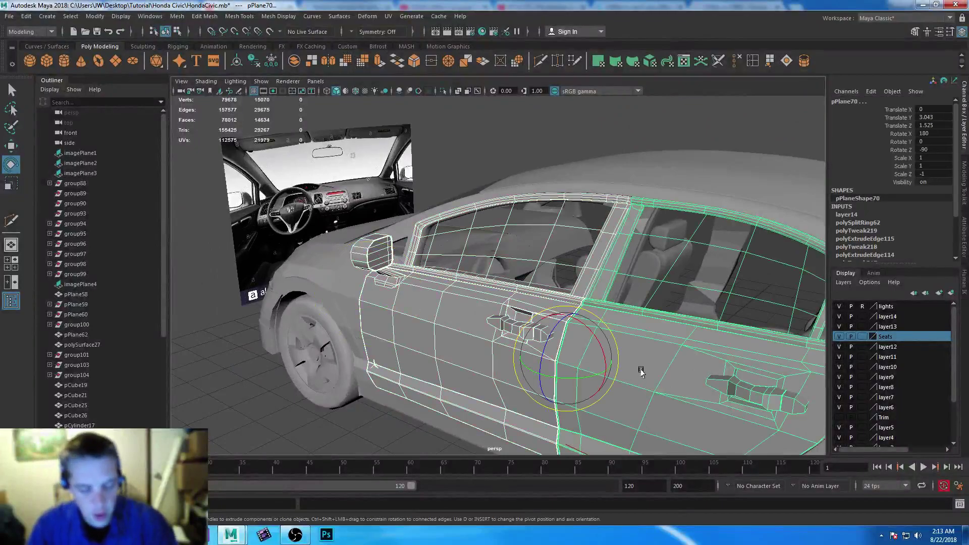
pyautogui.scroll(-3, 641, 372)
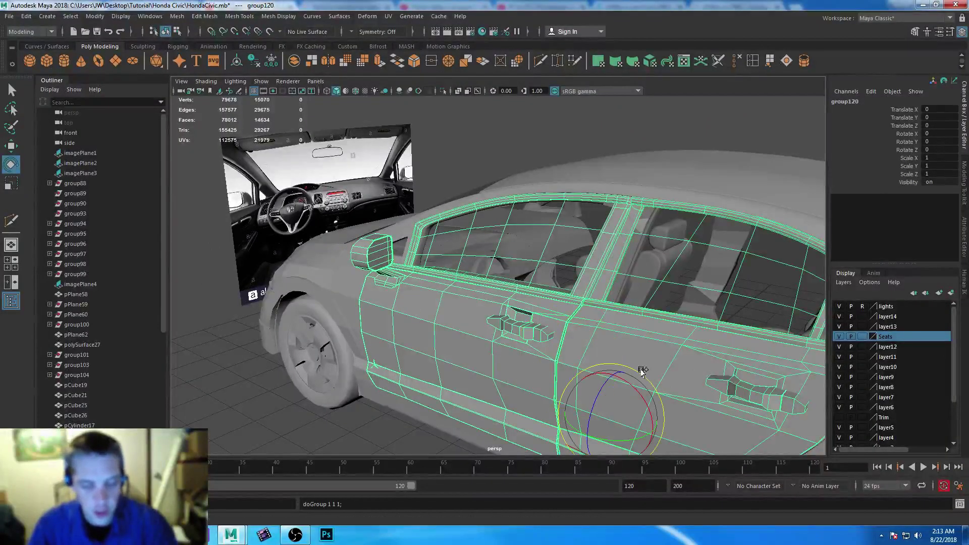
pyautogui.press('Up')
pyautogui.keyDown('alt'); pyautogui.moveTo(600, 346); pyautogui.dragTo(473, 309); pyautogui.keyUp('alt')
pyautogui.click(415, 398)
pyautogui.scroll(-5, 454, 372)
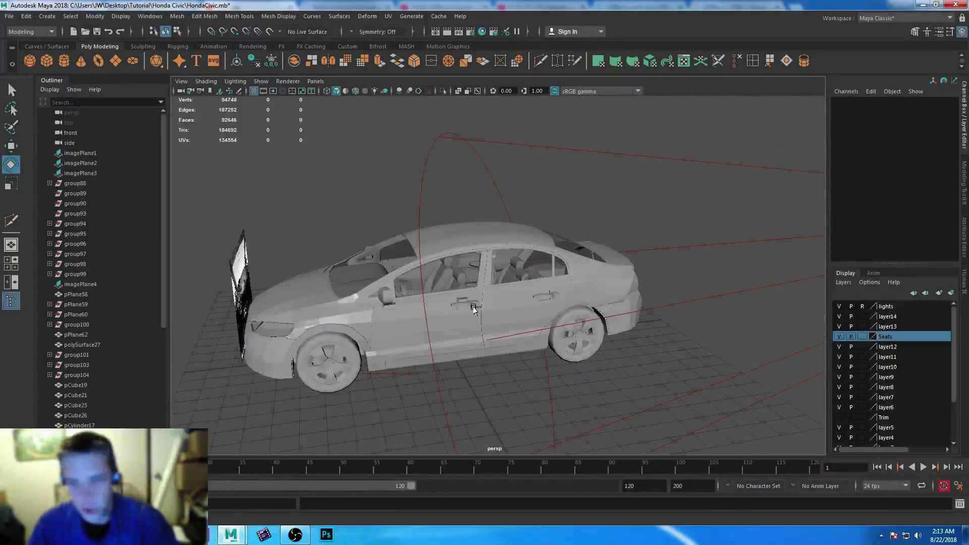
# - Select the whole car and switch all its meshes to unsmoothed display
pyautogui.moveTo(525, 398)
pyautogui.keyDown('alt'); pyautogui.mouseDown()
pyautogui.moveTo(502, 367)
pyautogui.moveTo(513, 385)
pyautogui.mouseUp(); pyautogui.keyUp('alt')
pyautogui.moveTo(225, 182); pyautogui.dragTo(501, 330)
pyautogui.press('4')
pyautogui.press('1')
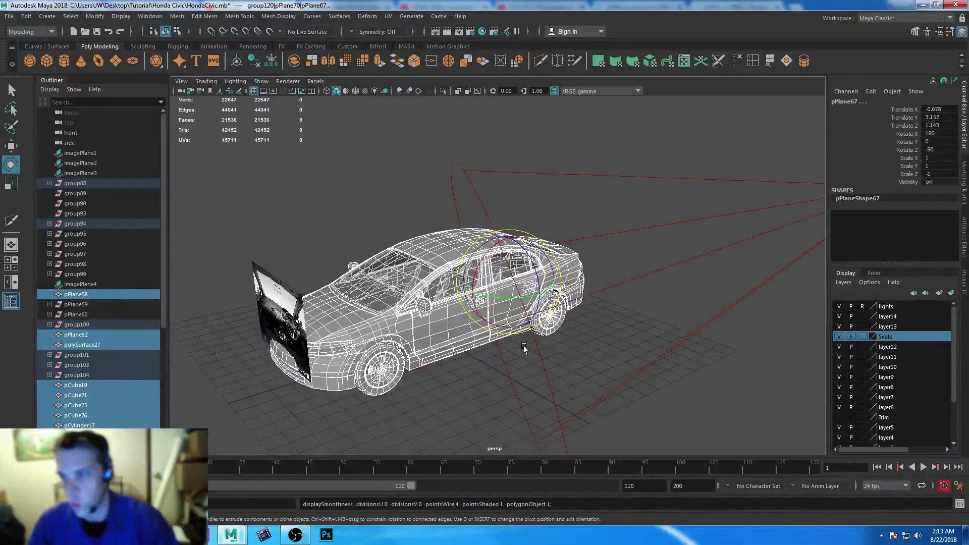
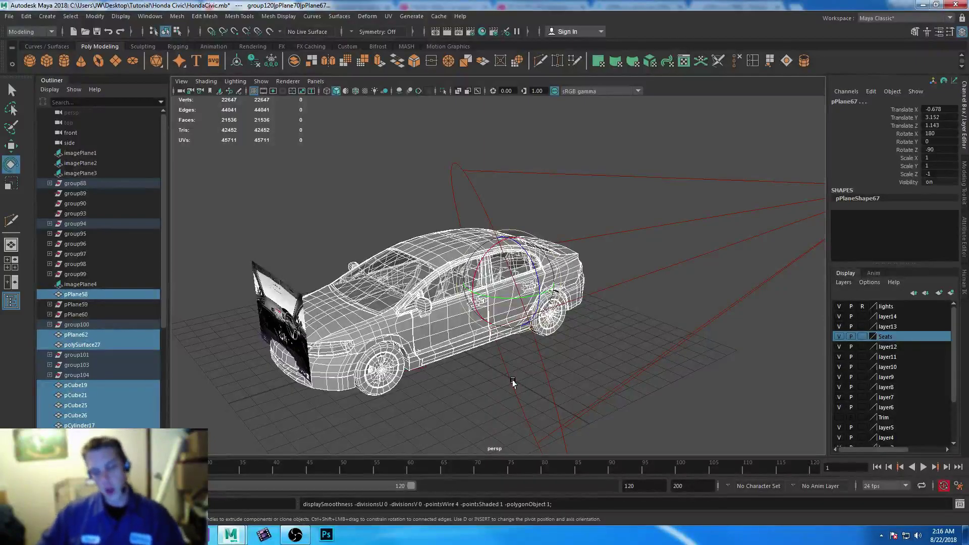
# - Clear the selection and test-render the current frame of the car from a raised rear side view
pyautogui.click(513, 383)
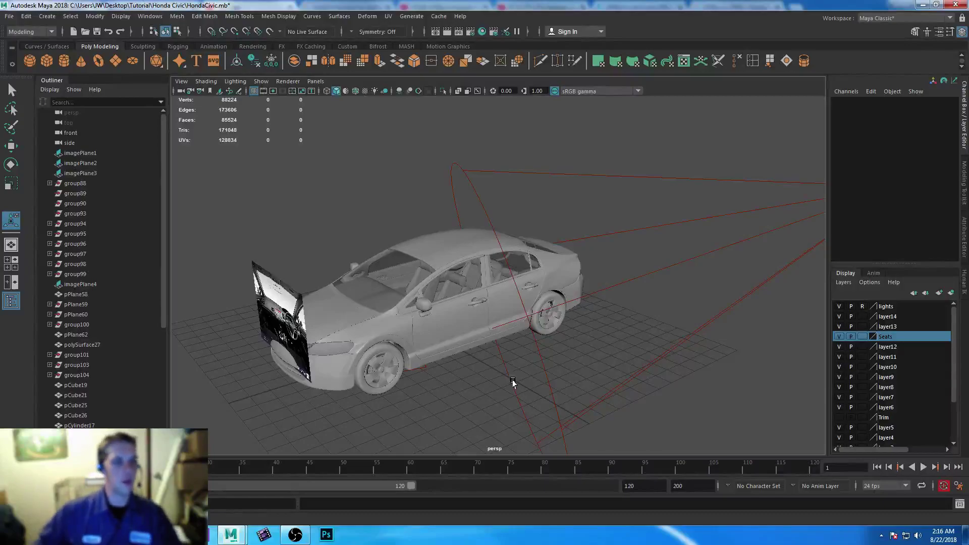
pyautogui.keyDown('alt'); pyautogui.moveTo(574, 352); pyautogui.dragTo(343, 131); pyautogui.keyUp('alt')
pyautogui.scroll(5, 453, 315)
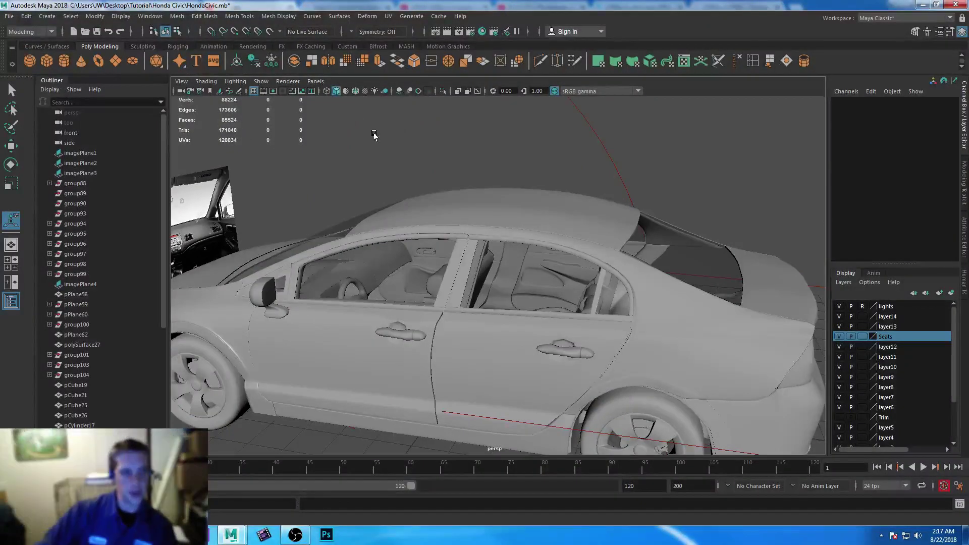
pyautogui.keyDown('alt'); pyautogui.moveTo(506, 192); pyautogui.dragTo(540, 177); pyautogui.keyUp('alt')
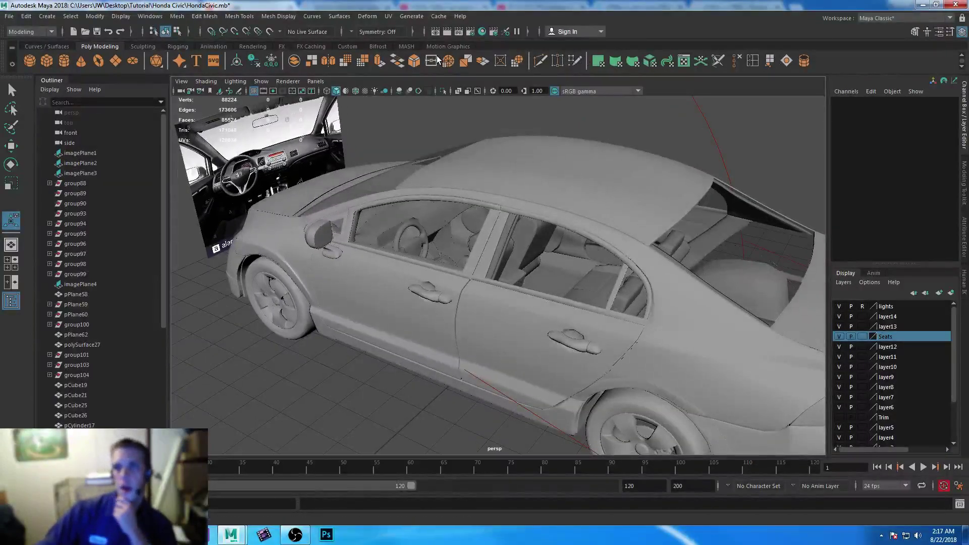
pyautogui.click(446, 33)
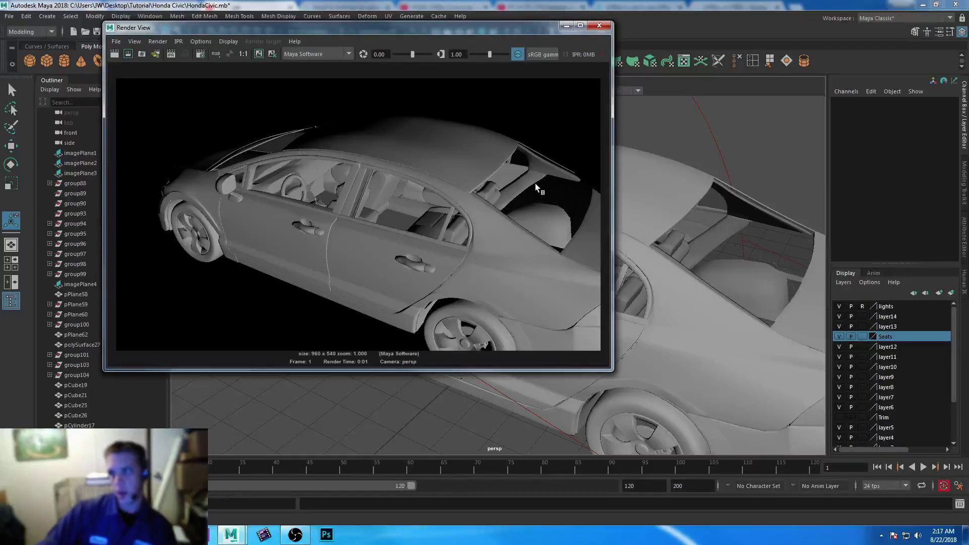
pyautogui.click(599, 26)
# - Test-render a closer raised view into the front cabin through the driver's side windows
pyautogui.scroll(4, 380, 217)
pyautogui.scroll(2, 380, 217)
pyautogui.keyDown('alt'); pyautogui.moveTo(386, 210); pyautogui.dragTo(559, 340); pyautogui.keyUp('alt')
pyautogui.scroll(2, 531, 226)
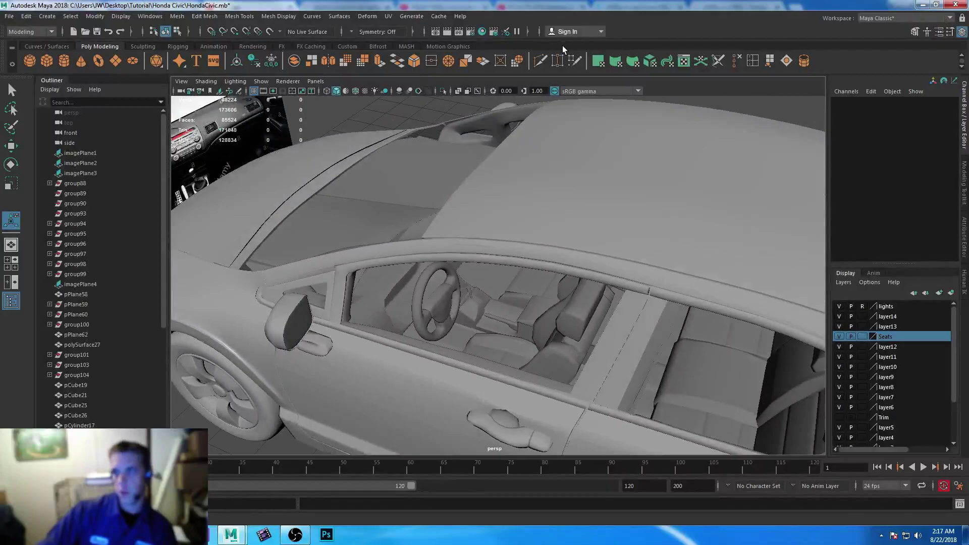
pyautogui.click(447, 31)
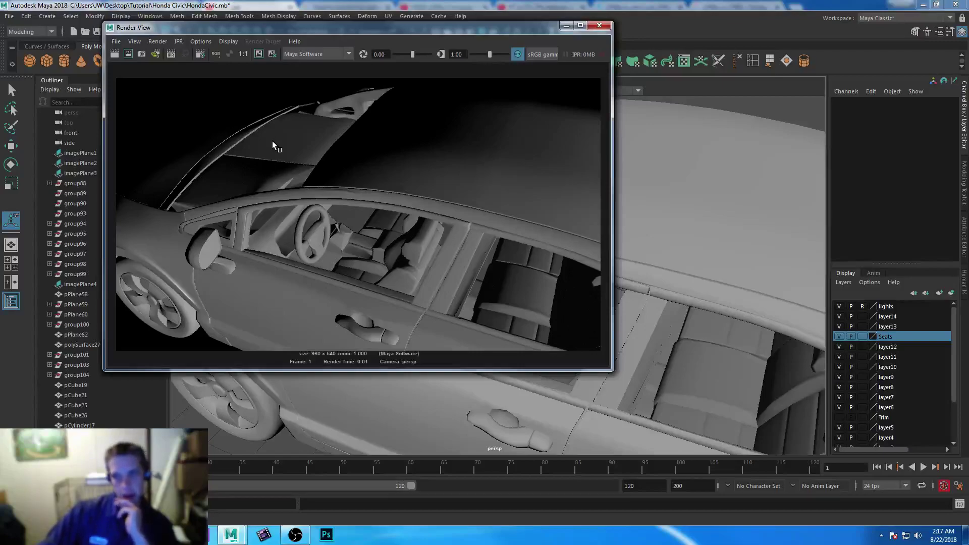
pyautogui.click(599, 26)
# - Test-render the car's side windows and doors from a low, nearly level side view
pyautogui.keyDown('alt'); pyautogui.moveTo(372, 309); pyautogui.dragTo(424, 276); pyautogui.keyUp('alt')
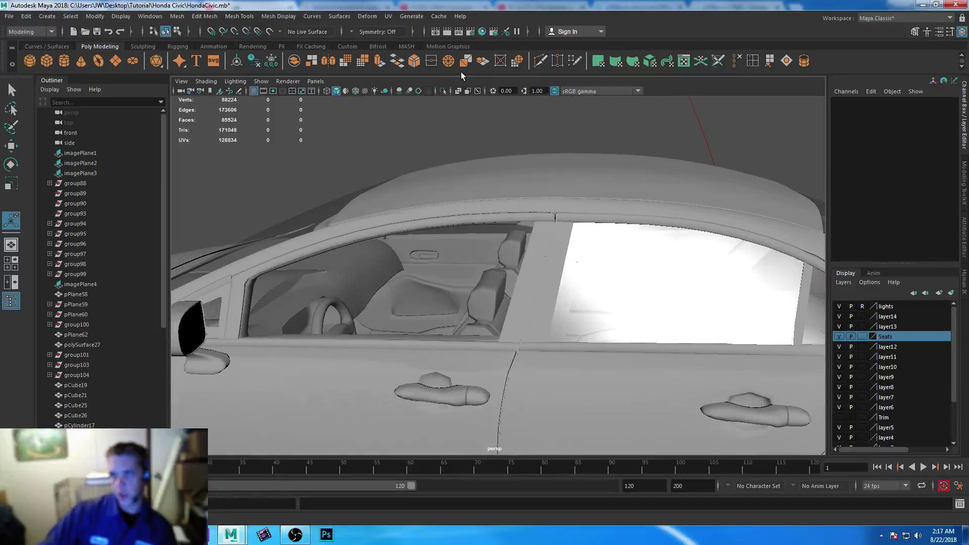
pyautogui.click(446, 32)
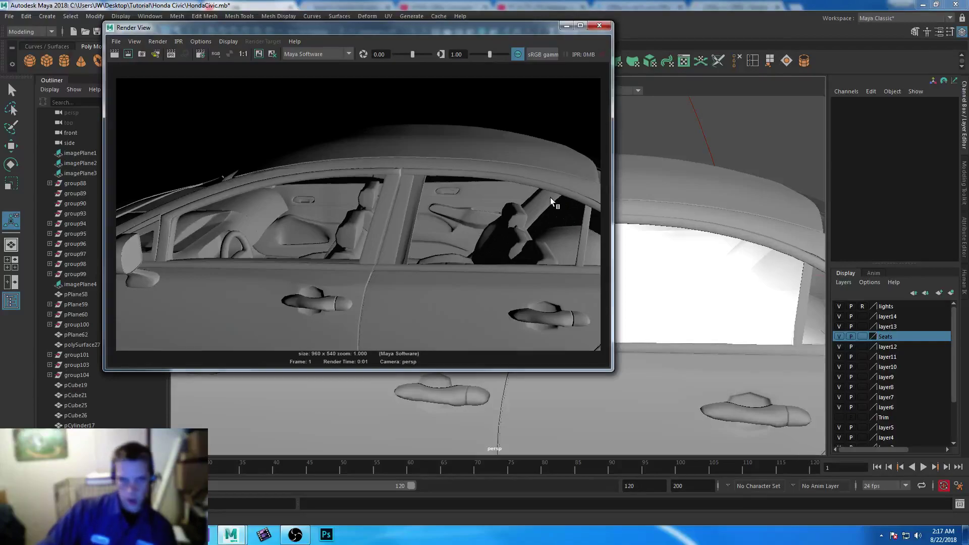
pyautogui.click(600, 25)
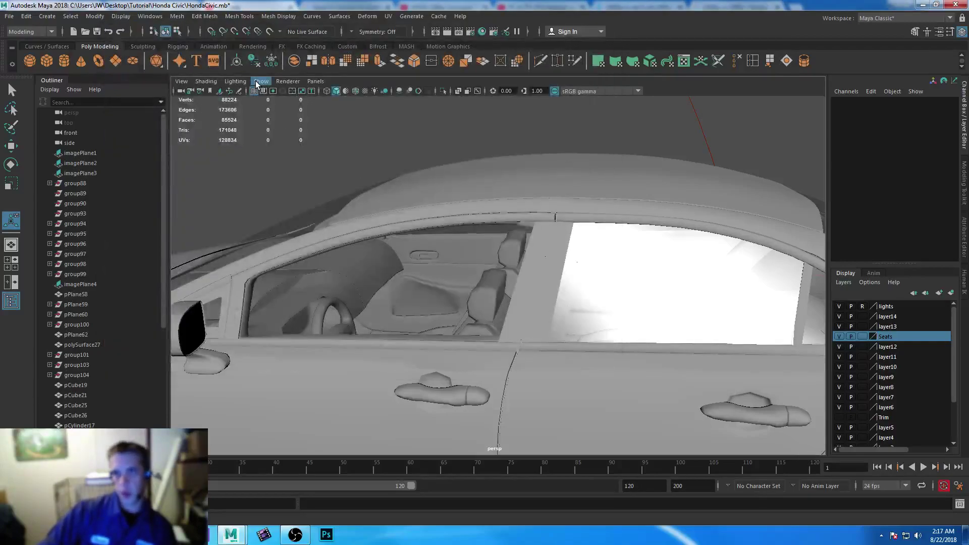
# - Light the viewport with all scene lights and test-render the car from a front three-quarter view
pyautogui.click(235, 81)
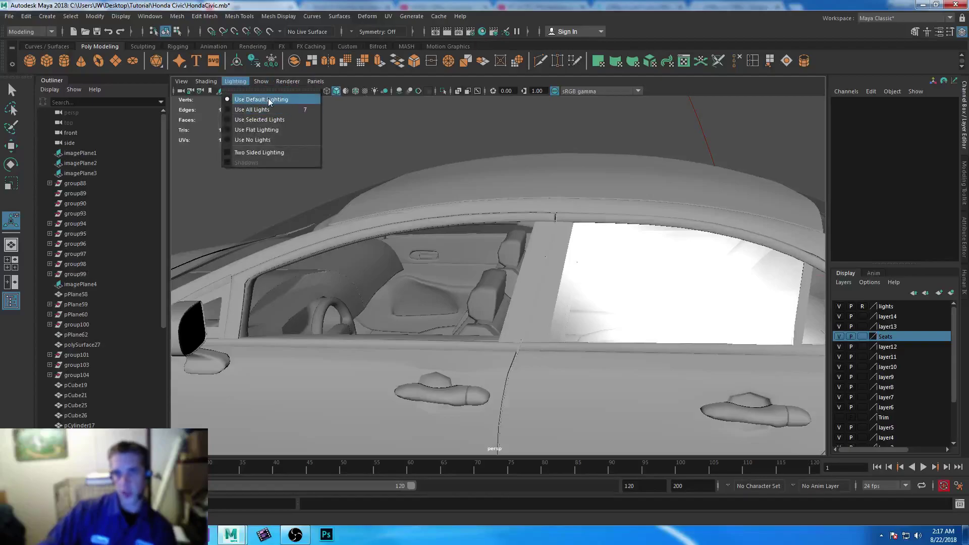
pyautogui.click(266, 110)
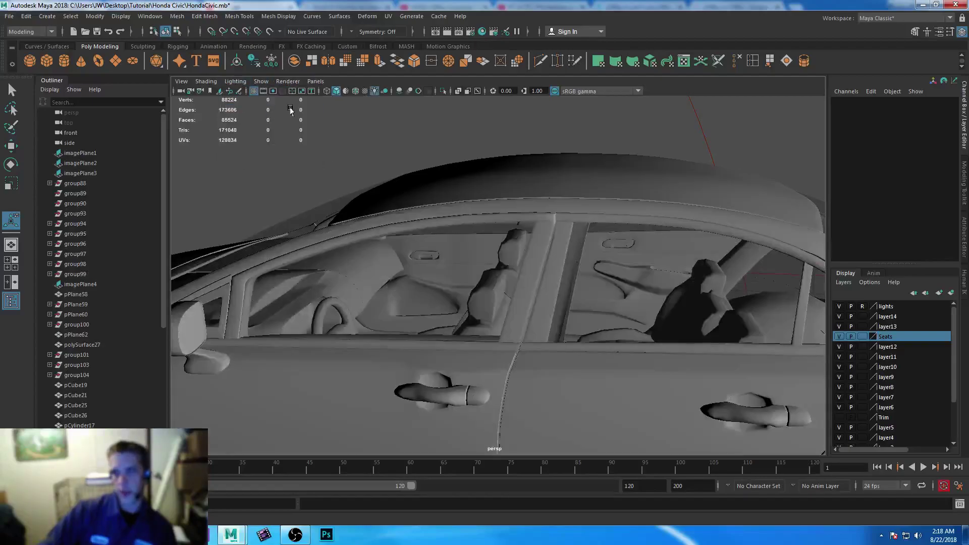
pyautogui.scroll(-3, 571, 322)
pyautogui.keyDown('alt'); pyautogui.moveTo(571, 322); pyautogui.dragTo(729, 270); pyautogui.keyUp('alt')
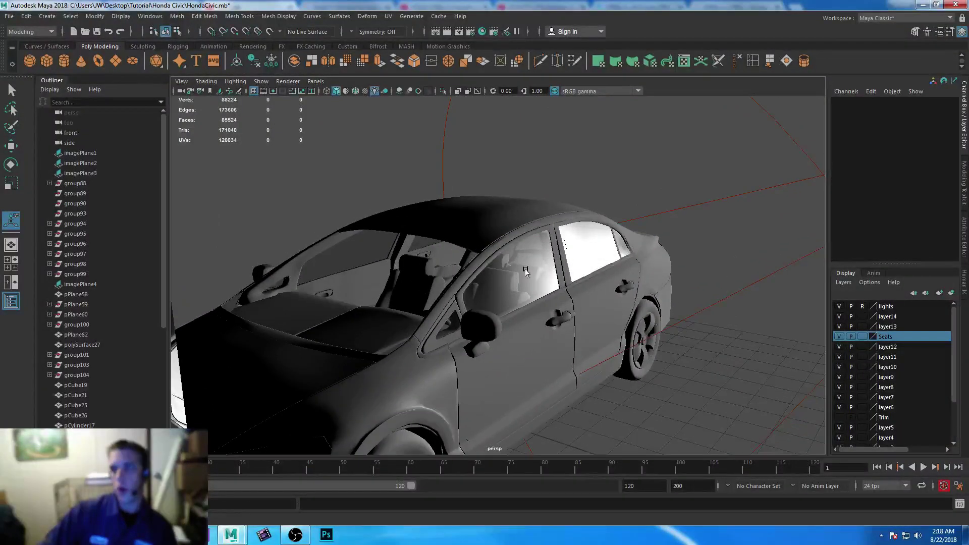
pyautogui.click(447, 32)
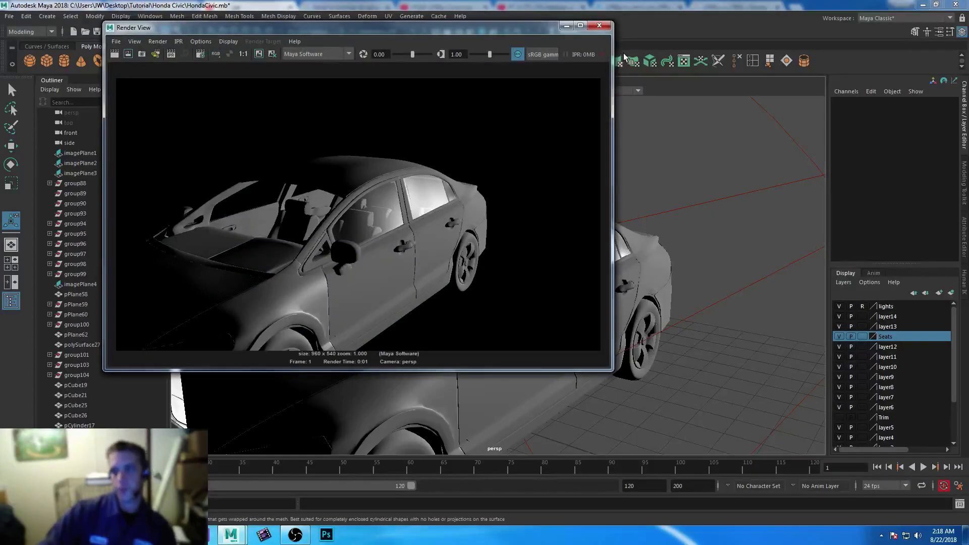
pyautogui.click(605, 29)
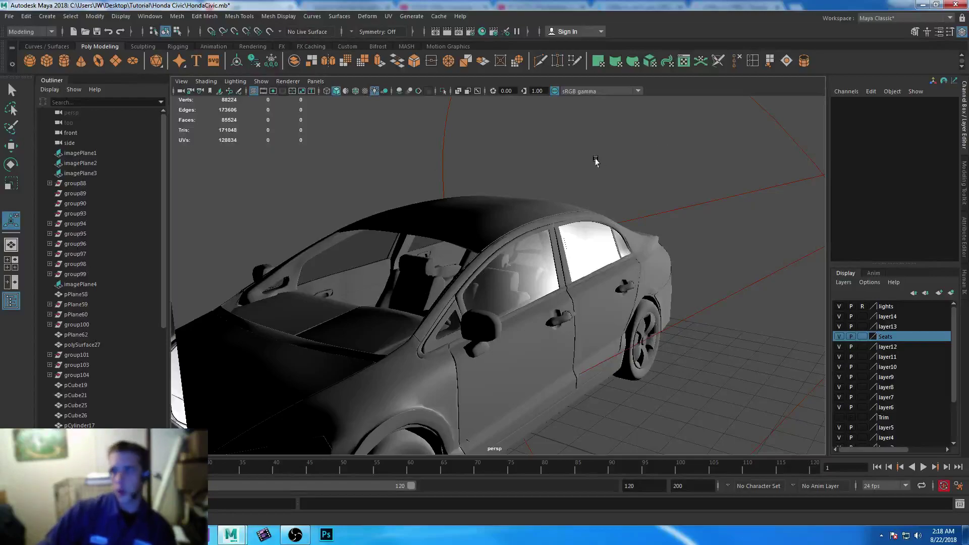
# - Select the spotlight and move its source up and back from the car, to about 25.84 in Y and 44.117 in Z
pyautogui.keyDown('alt'); pyautogui.moveTo(645, 277); pyautogui.dragTo(494, 222); pyautogui.keyUp('alt')
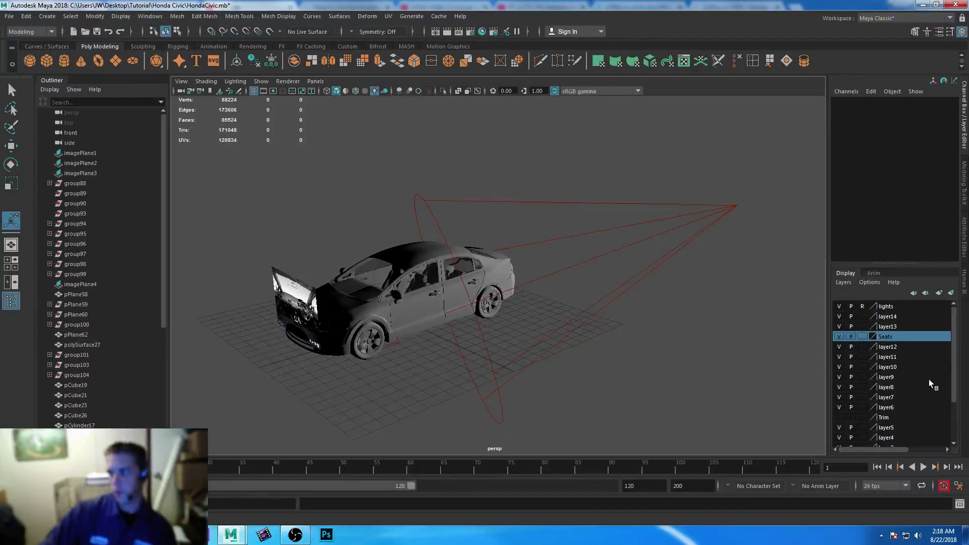
pyautogui.moveTo(693, 153); pyautogui.dragTo(765, 263)
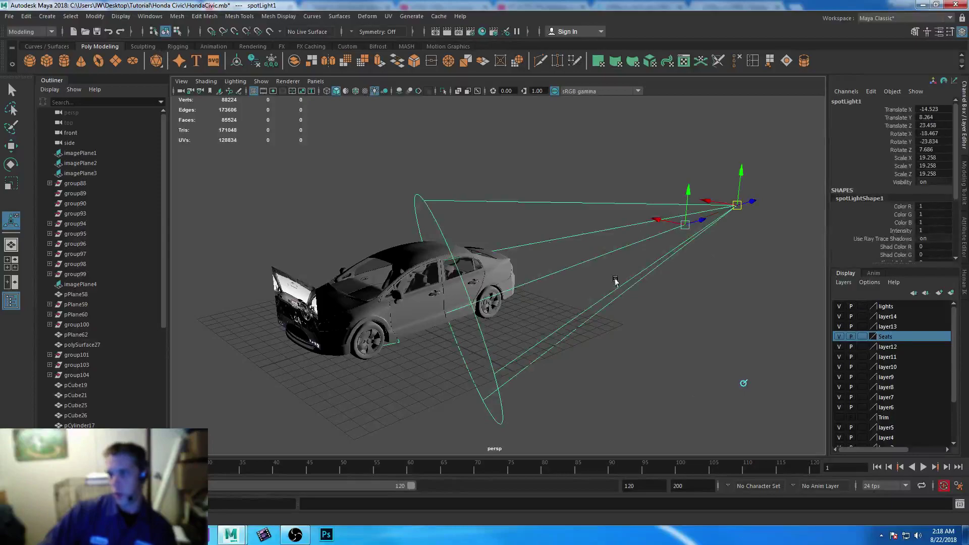
pyautogui.keyDown('alt'); pyautogui.moveTo(627, 297); pyautogui.dragTo(596, 235, button='right'); pyautogui.keyUp('alt')
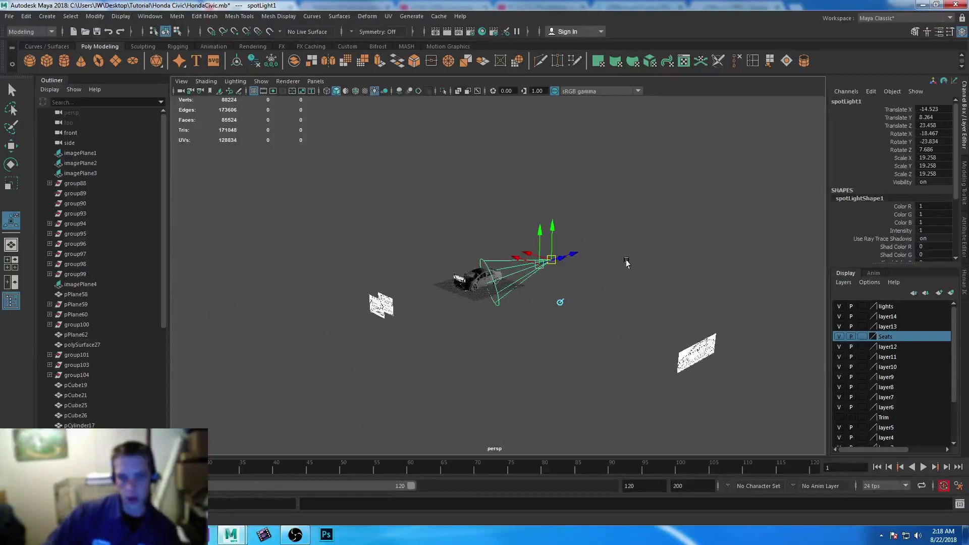
pyautogui.keyDown('alt'); pyautogui.moveTo(567, 283); pyautogui.dragTo(554, 294); pyautogui.keyUp('alt')
pyautogui.keyDown('alt'); pyautogui.moveTo(555, 294); pyautogui.dragTo(698, 417, button='right'); pyautogui.keyUp('alt')
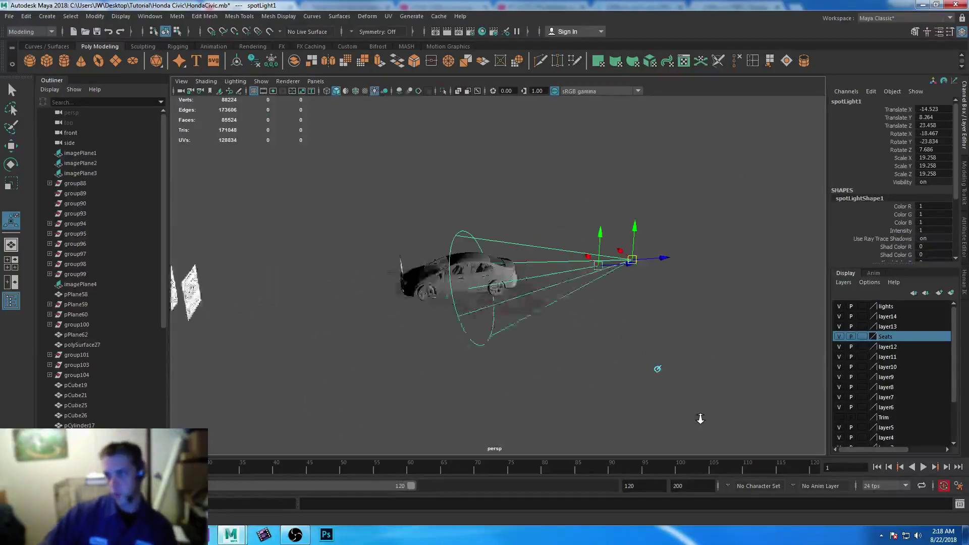
pyautogui.moveTo(662, 262); pyautogui.dragTo(762, 99)
# - Reposition the spotlight's target so its cone points down at the car, at about -29.082 in X rotation and -18.597 in Y rotation
pyautogui.moveTo(606, 236); pyautogui.dragTo(597, 209)
pyautogui.keyDown('alt'); pyautogui.moveTo(536, 320); pyautogui.dragTo(665, 338); pyautogui.keyUp('alt')
pyautogui.moveTo(485, 187); pyautogui.dragTo(447, 187)
pyautogui.keyDown('alt'); pyautogui.moveTo(657, 323); pyautogui.dragTo(584, 277); pyautogui.keyUp('alt')
pyautogui.keyDown('alt'); pyautogui.moveTo(602, 270); pyautogui.dragTo(510, 256, button='middle'); pyautogui.keyUp('alt')
pyautogui.scroll(7, 505, 260)
pyautogui.keyDown('alt'); pyautogui.moveTo(395, 346); pyautogui.dragTo(599, 385, button='middle'); pyautogui.keyUp('alt')
pyautogui.scroll(-3, 599, 385)
pyautogui.keyDown('alt'); pyautogui.moveTo(482, 293); pyautogui.dragTo(552, 279); pyautogui.keyUp('alt')
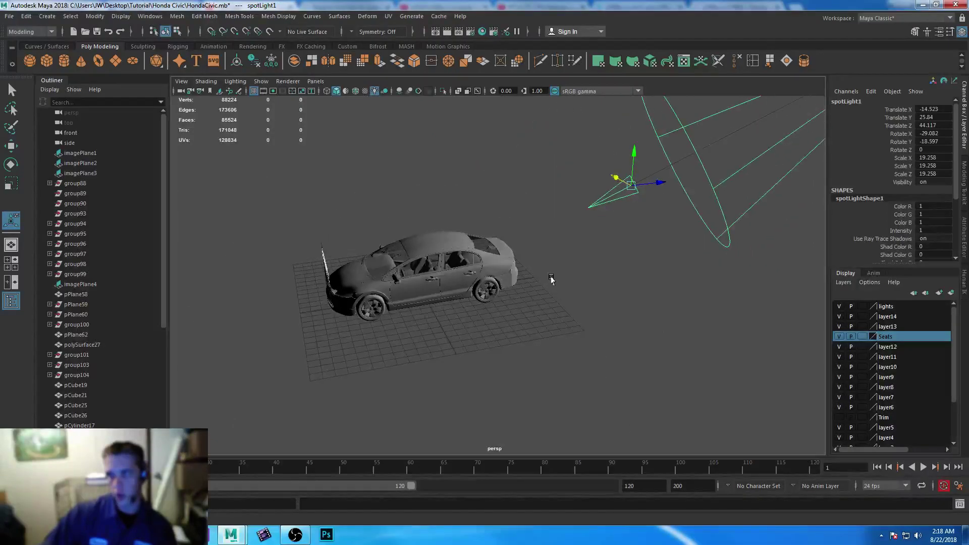
pyautogui.scroll(-4, 586, 346)
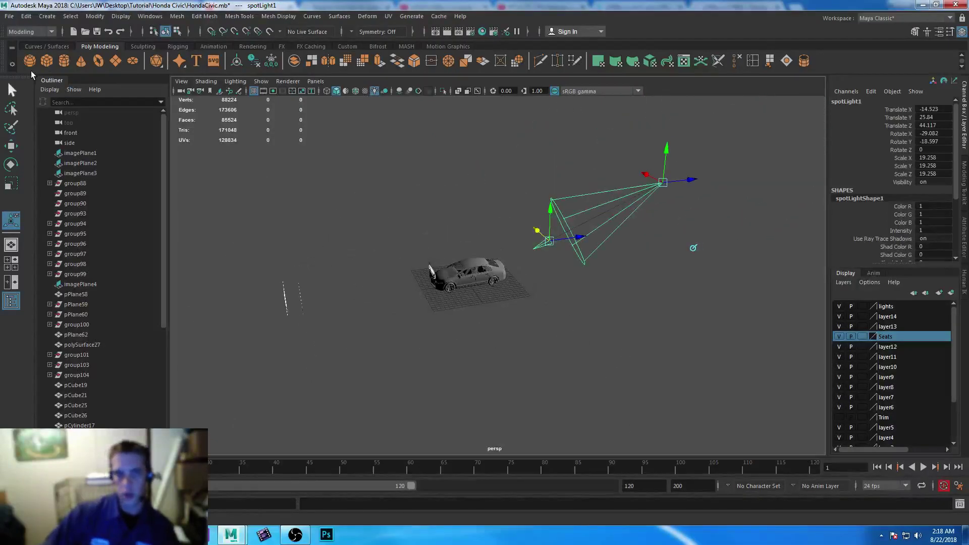
pyautogui.click(12, 146)
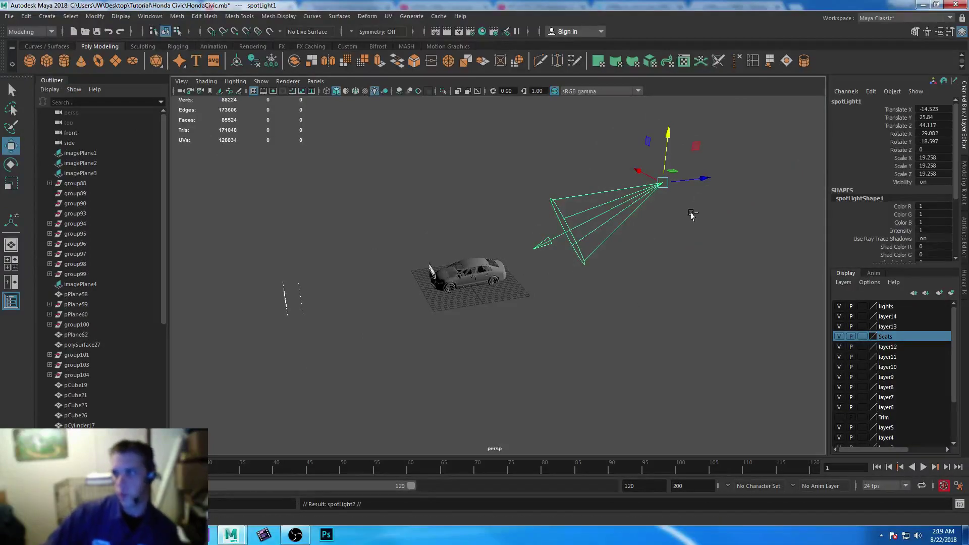
pyautogui.hotkey('ctrl', 'd')
pyautogui.hotkey('ctrl', 'z')
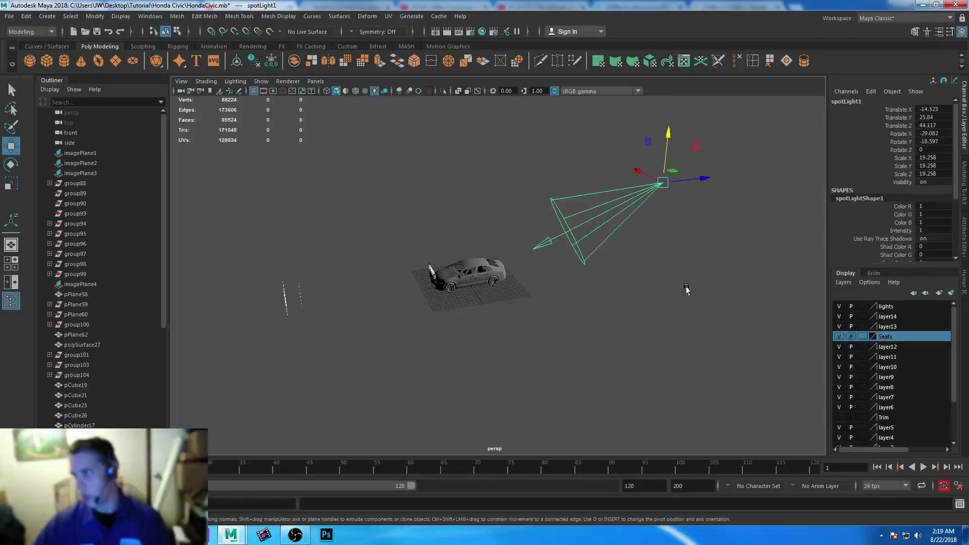
# - Try an intensity of 0.5 on the selected spotlight and settle on 0.4
pyautogui.click(964, 242)
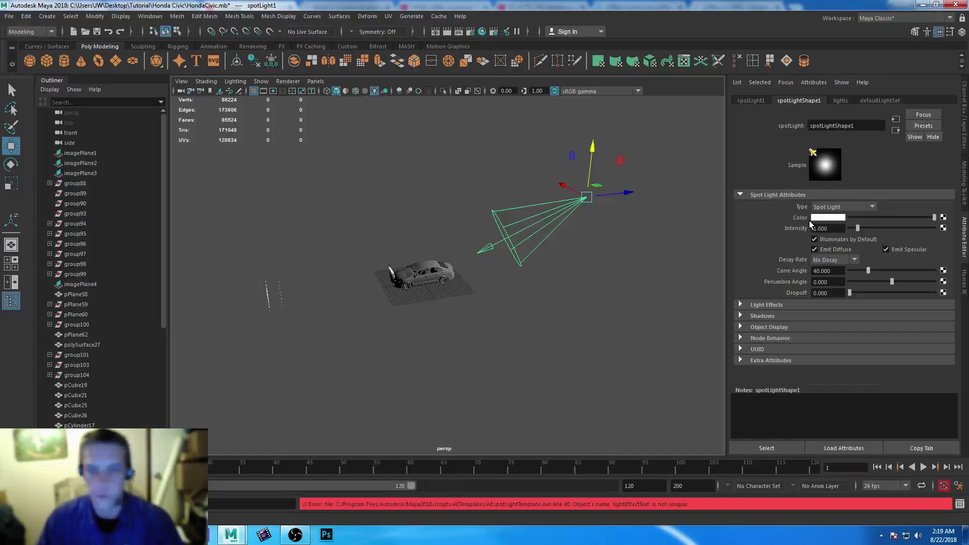
pyautogui.click(831, 230)
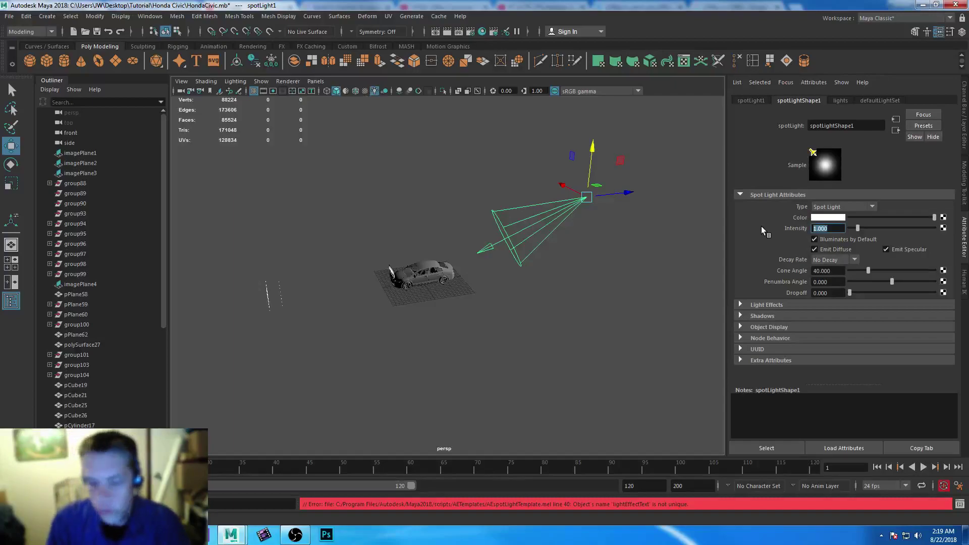
pyautogui.write('.')
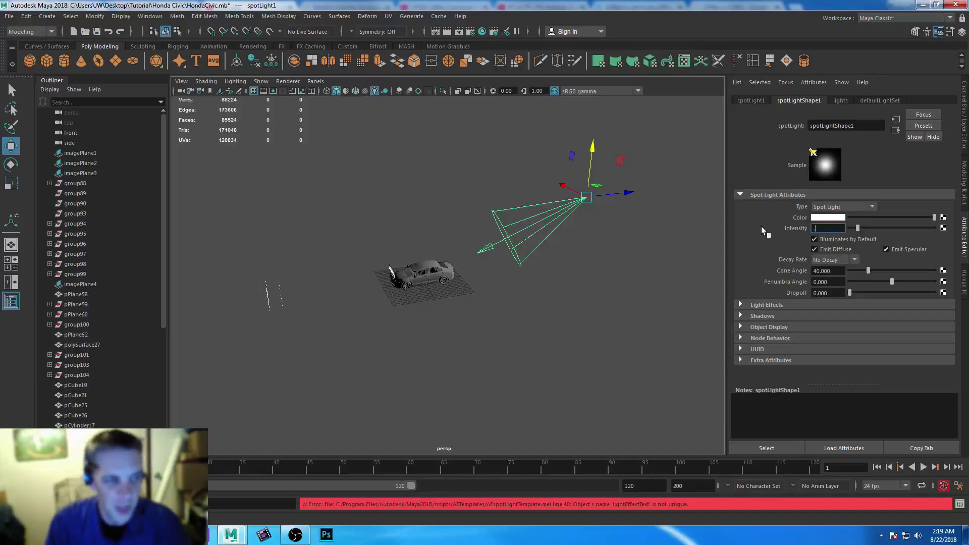
pyautogui.write('5')
pyautogui.press('Return')
pyautogui.keyDown('alt'); pyautogui.moveTo(643, 289); pyautogui.dragTo(699, 246); pyautogui.keyUp('alt')
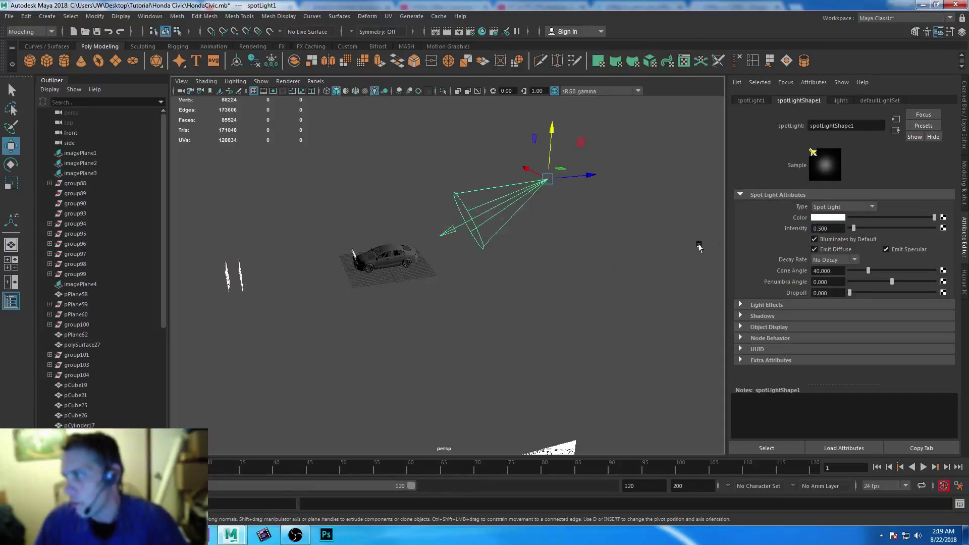
pyautogui.click(835, 232)
pyautogui.write('.4')
pyautogui.press('Return')
pyautogui.keyDown('alt'); pyautogui.moveTo(524, 259); pyautogui.dragTo(526, 260); pyautogui.keyUp('alt')
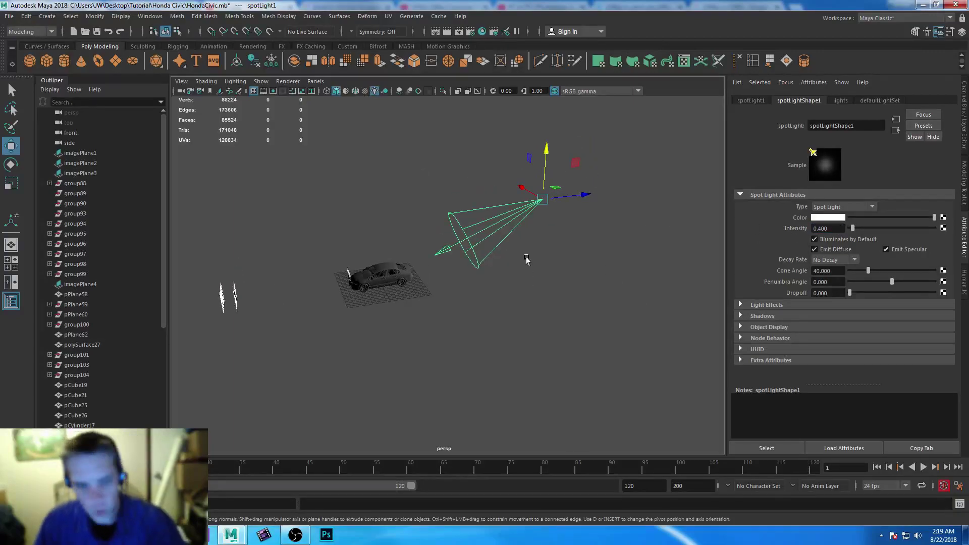
pyautogui.hotkey('ctrl', 'd')
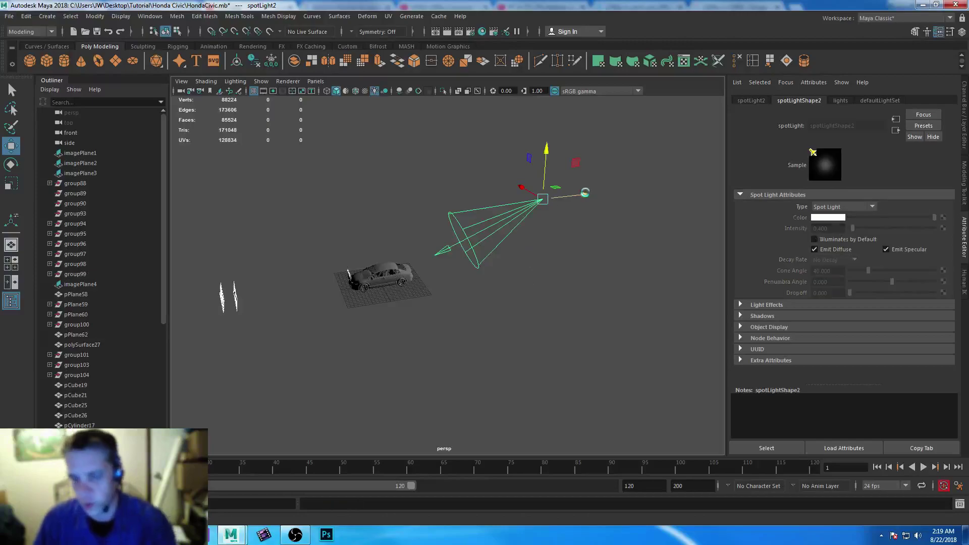
pyautogui.hotkey('ctrl', 'z')
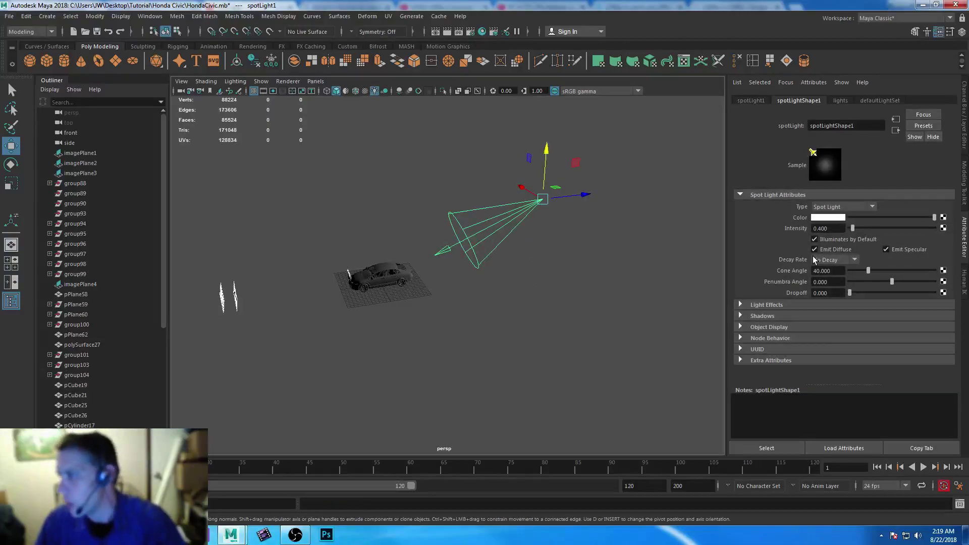
# - Enable depth map shadows for the spotlight and set their resolution to 1024
pyautogui.click(740, 316)
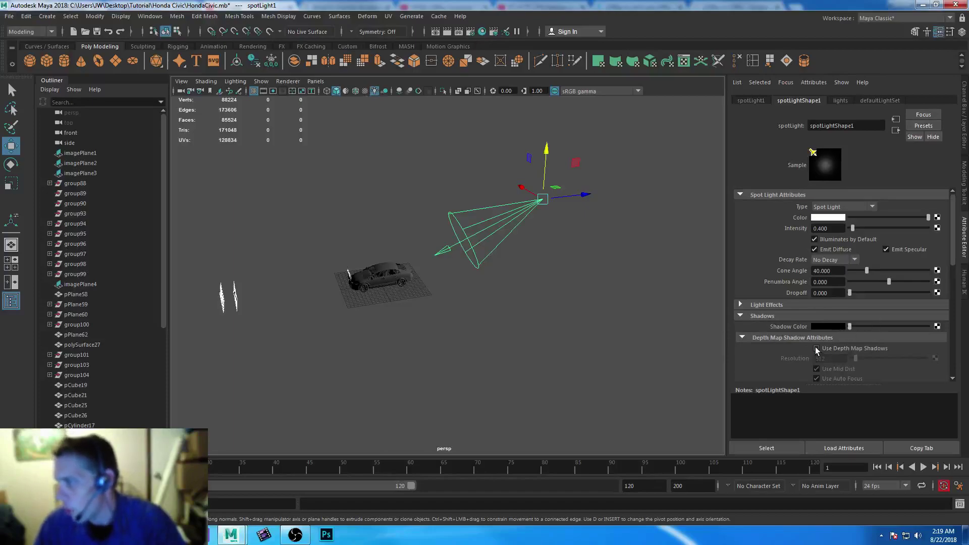
pyautogui.moveTo(833, 362); pyautogui.dragTo(781, 361)
pyautogui.press('Return')
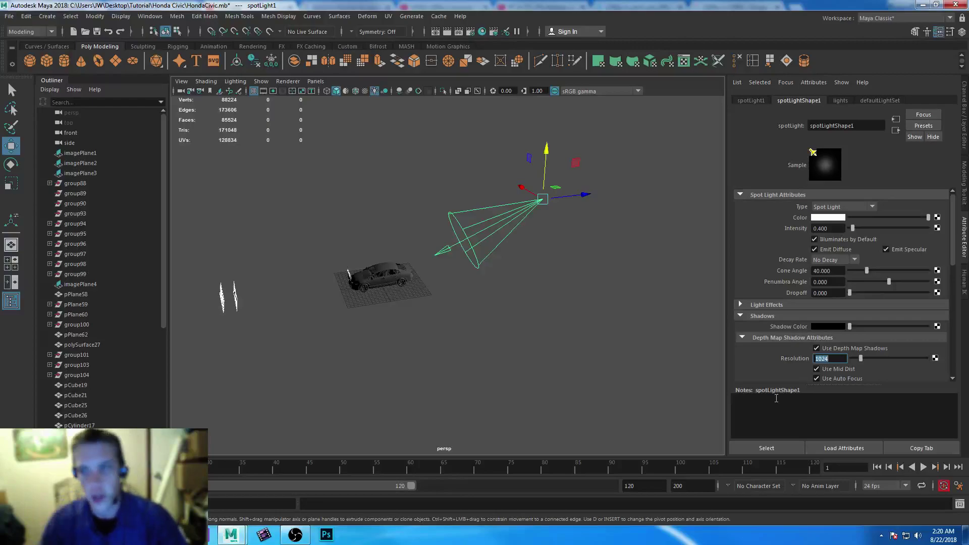
# - Duplicate the spotlight to the opposite end of the car and rotate the copy so its cone faces back toward the car
pyautogui.keyDown('alt'); pyautogui.moveTo(610, 305); pyautogui.dragTo(614, 331, button='middle'); pyautogui.keyUp('alt')
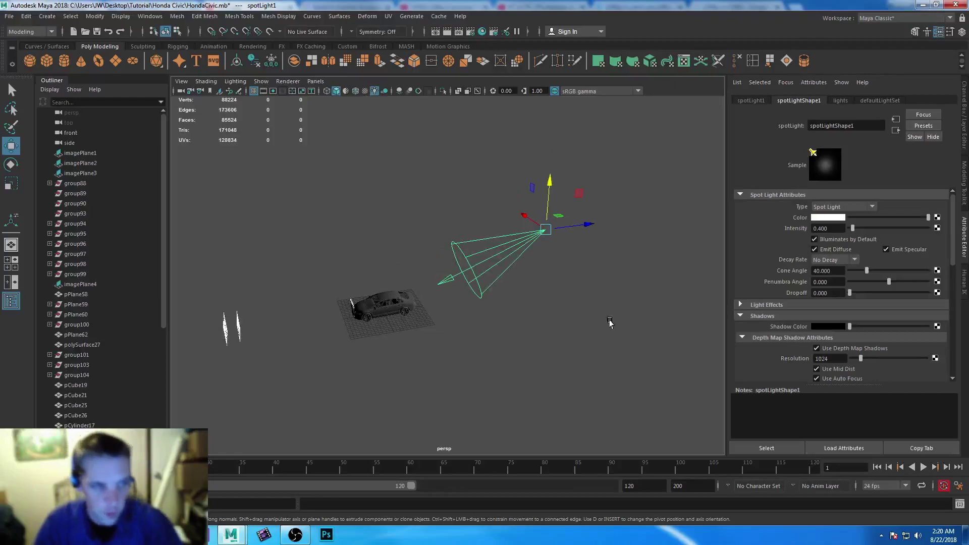
pyautogui.keyDown('shift'); pyautogui.moveTo(588, 224); pyautogui.dragTo(402, 226); pyautogui.keyUp('shift')
pyautogui.press('e')
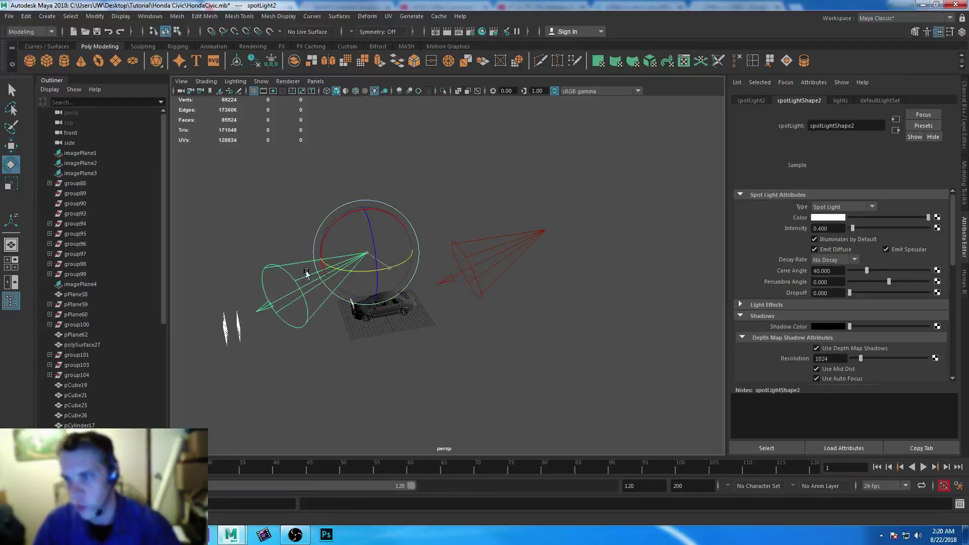
pyautogui.moveTo(383, 270); pyautogui.dragTo(182, 266)
pyautogui.moveTo(402, 266); pyautogui.dragTo(265, 255)
pyautogui.press('w')
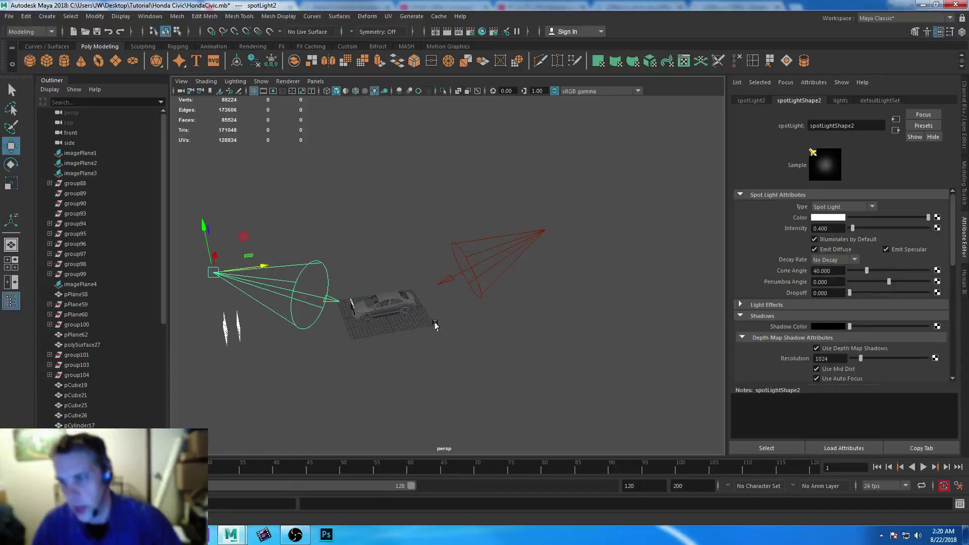
# - Shift the duplicated spotlight sideways and rotate it so its cone aims at the front of the car
pyautogui.keyDown('alt'); pyautogui.moveTo(432, 329); pyautogui.dragTo(400, 275); pyautogui.keyUp('alt')
pyautogui.keyDown('alt'); pyautogui.moveTo(401, 275); pyautogui.dragTo(634, 392, button='right'); pyautogui.keyUp('alt')
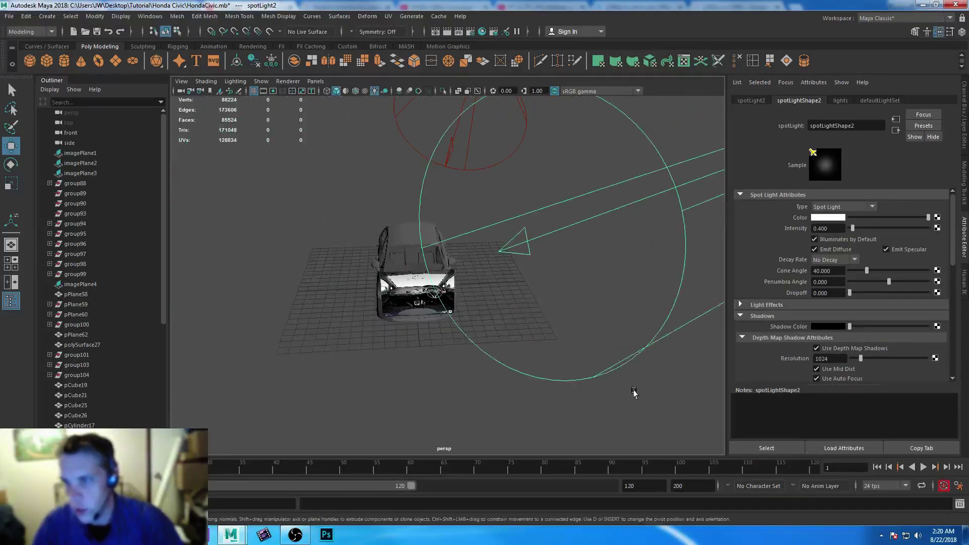
pyautogui.keyDown('alt'); pyautogui.moveTo(634, 392); pyautogui.dragTo(568, 240); pyautogui.keyUp('alt')
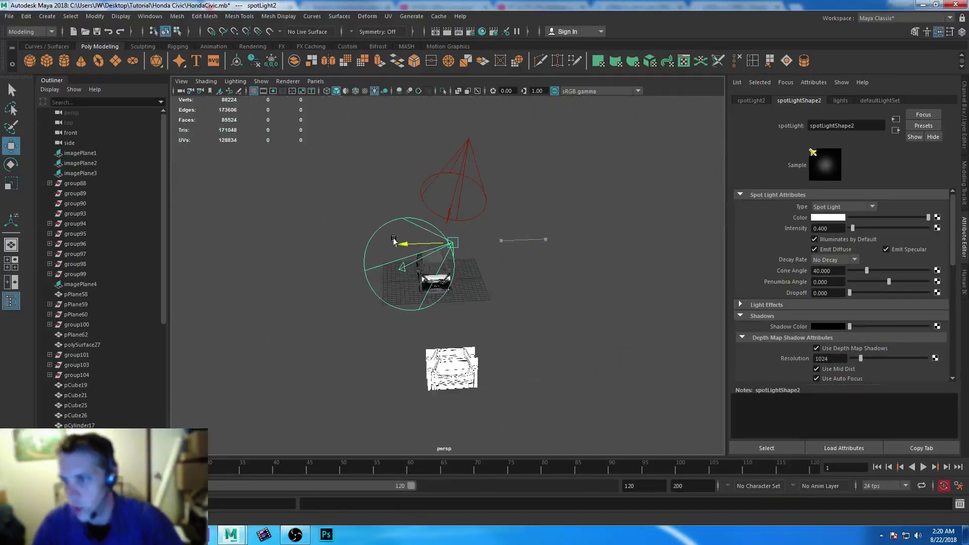
pyautogui.moveTo(393, 241); pyautogui.dragTo(346, 243)
pyautogui.press('e')
pyautogui.moveTo(433, 257); pyautogui.dragTo(480, 282)
# - Select the interior reference image plane in front of the car and move it well away from the model
pyautogui.click(545, 275)
pyautogui.keyDown('alt'); pyautogui.moveTo(545, 275); pyautogui.dragTo(487, 316); pyautogui.keyUp('alt')
pyautogui.scroll(5, 487, 317)
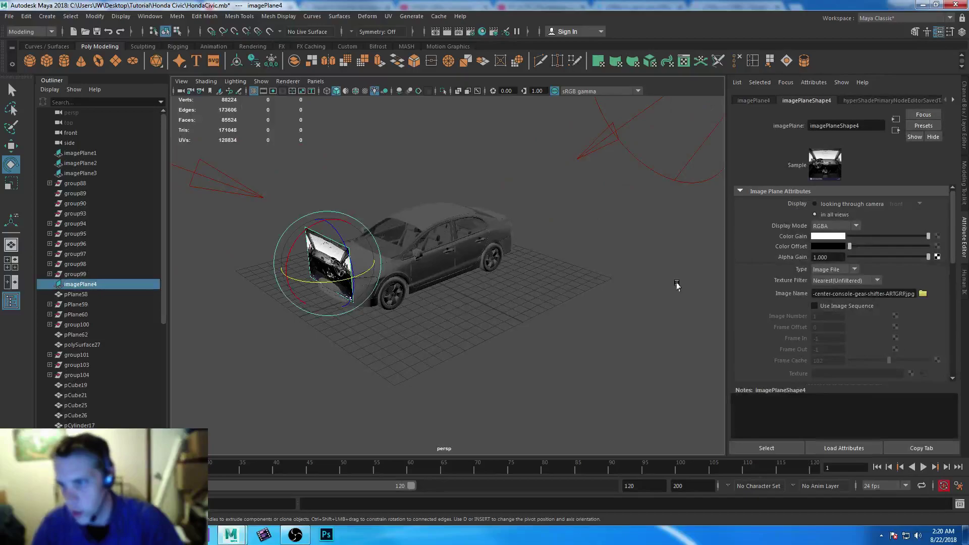
pyautogui.scroll(-5, 517, 307)
pyautogui.press('w')
pyautogui.moveTo(416, 249); pyautogui.dragTo(212, 313)
pyautogui.scroll(5, 437, 339)
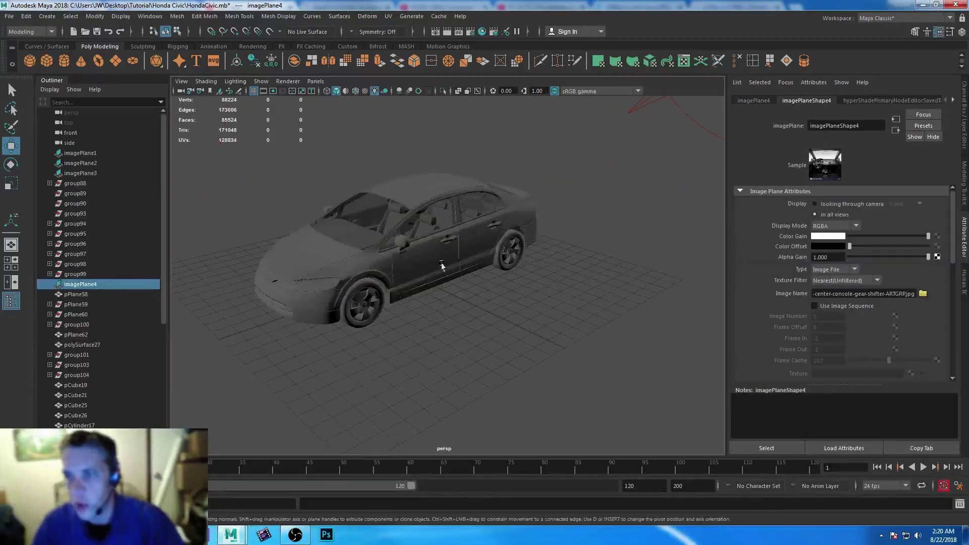
# - Create an ambient light, raise it above the car and set its intensity to 0.15
pyautogui.keyDown('alt'); pyautogui.moveTo(436, 339); pyautogui.dragTo(453, 299); pyautogui.keyUp('alt')
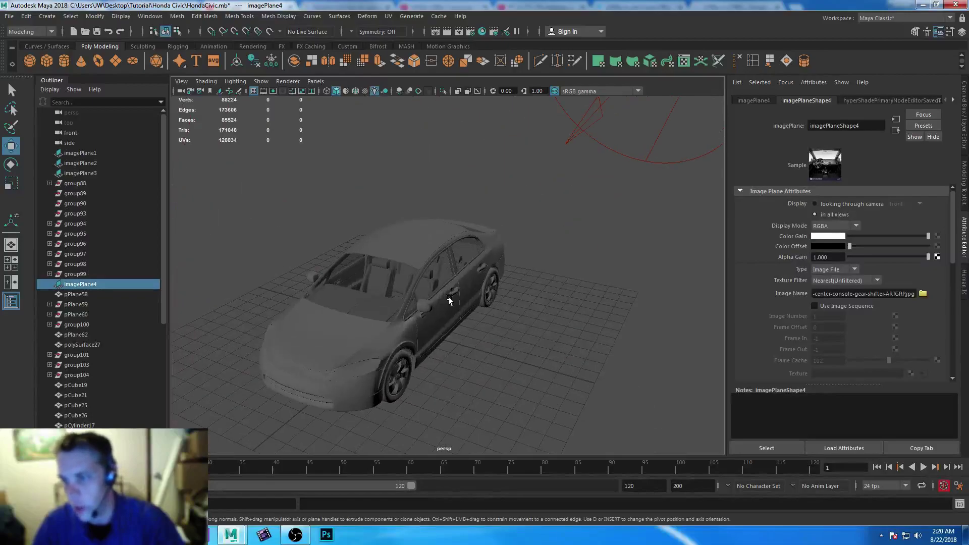
pyautogui.click(252, 46)
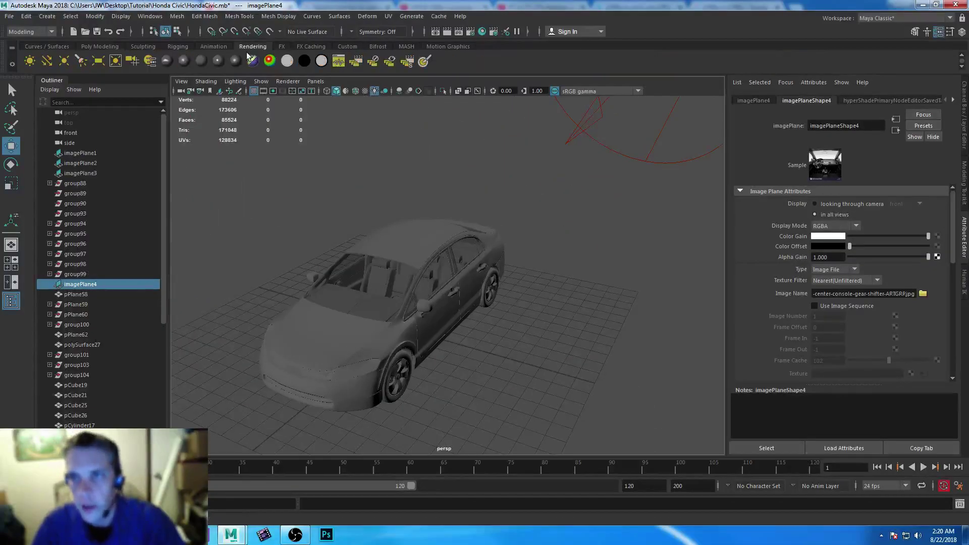
pyautogui.click(29, 61)
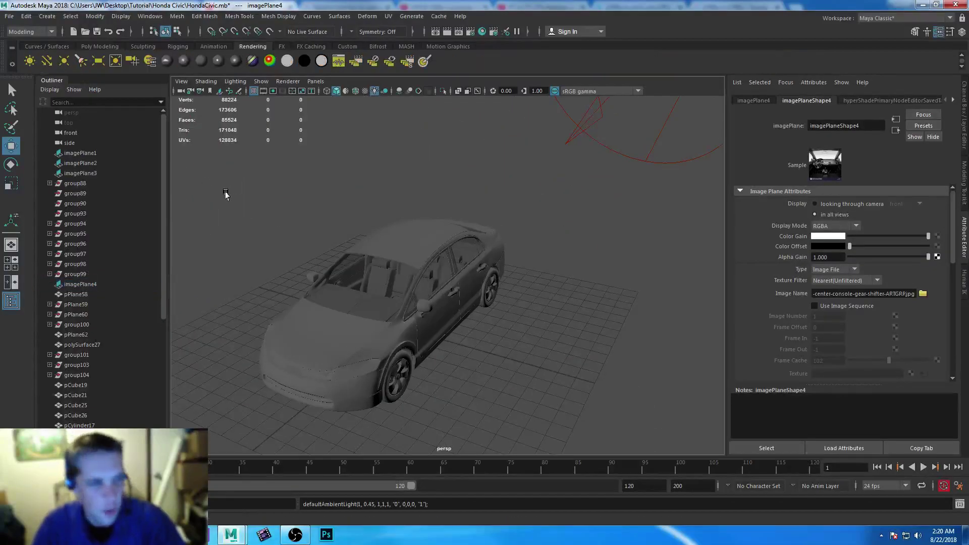
pyautogui.moveTo(399, 289); pyautogui.dragTo(394, 137)
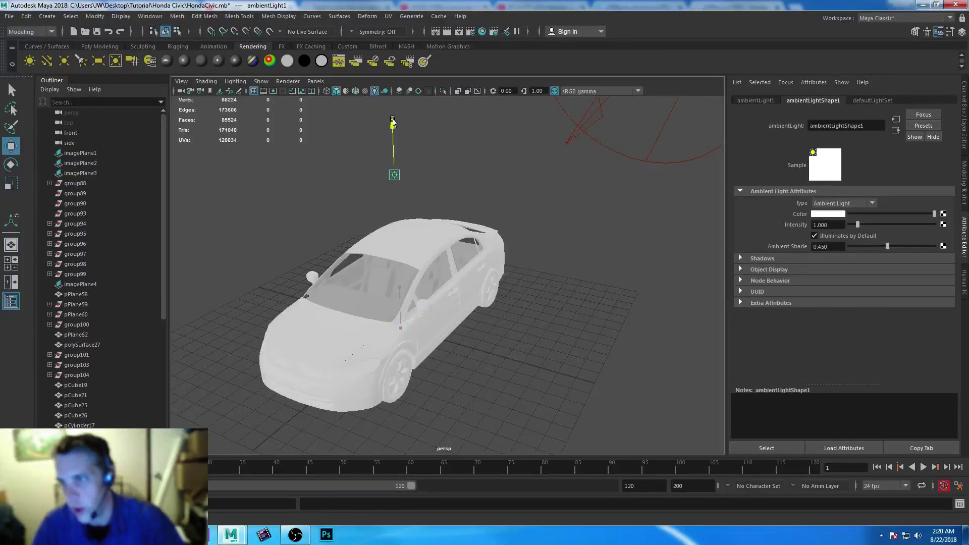
pyautogui.click(827, 225)
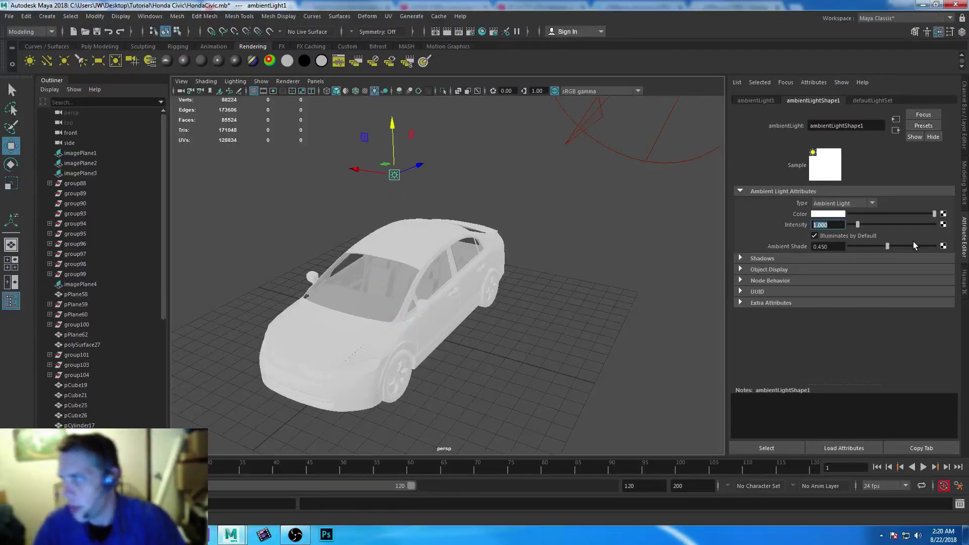
pyautogui.write('0.15')
pyautogui.press('Return')
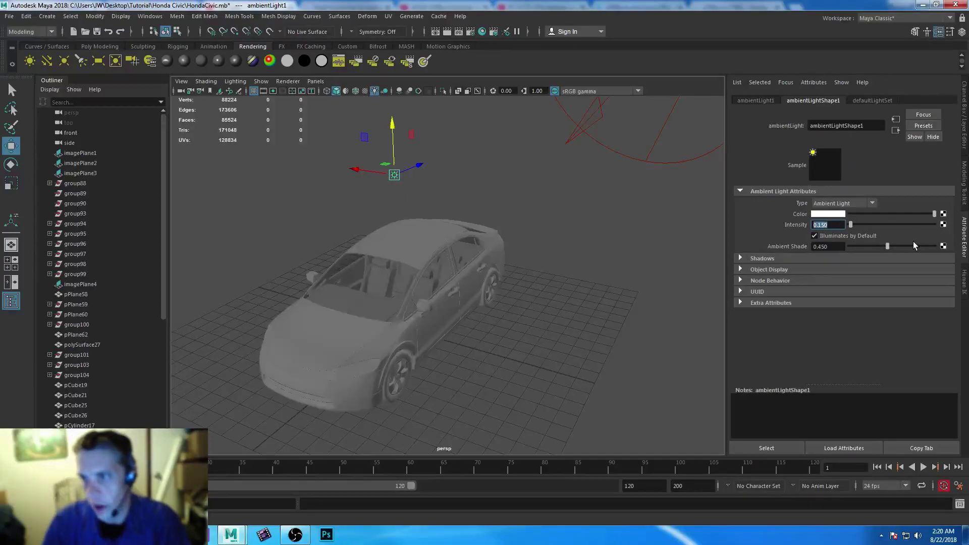
# - Select both headlights and both taillights, assign them a new Phong material and raise its transparency to almost full
pyautogui.scroll(8, 561, 327)
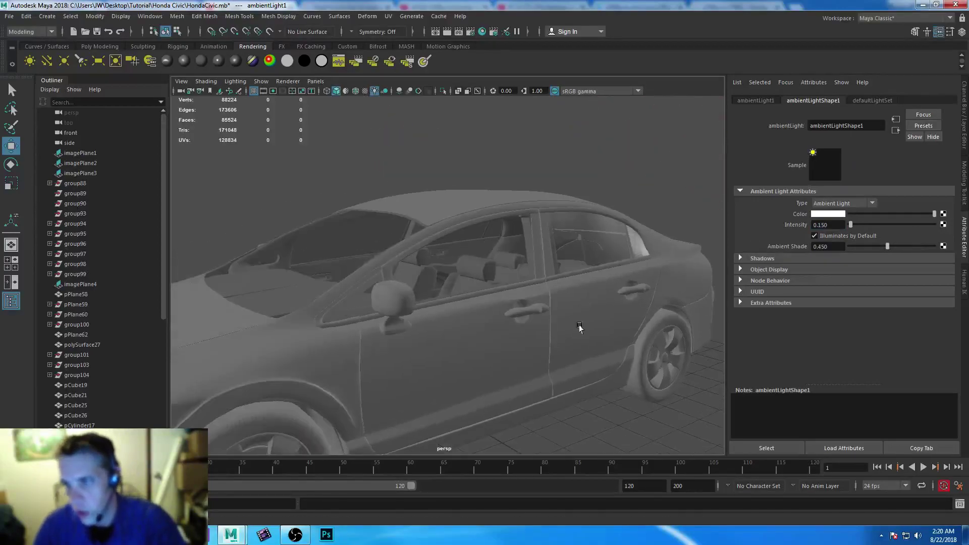
pyautogui.keyDown('alt'); pyautogui.moveTo(607, 357); pyautogui.dragTo(400, 318); pyautogui.keyUp('alt')
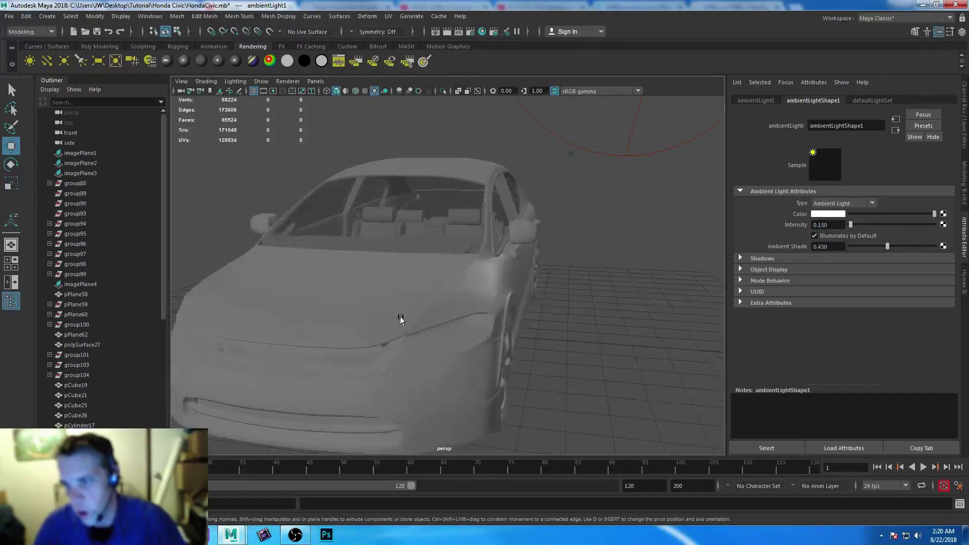
pyautogui.click(434, 353)
pyautogui.keyDown('alt'); pyautogui.moveTo(434, 353); pyautogui.dragTo(463, 342); pyautogui.keyUp('alt')
pyautogui.click(493, 347)
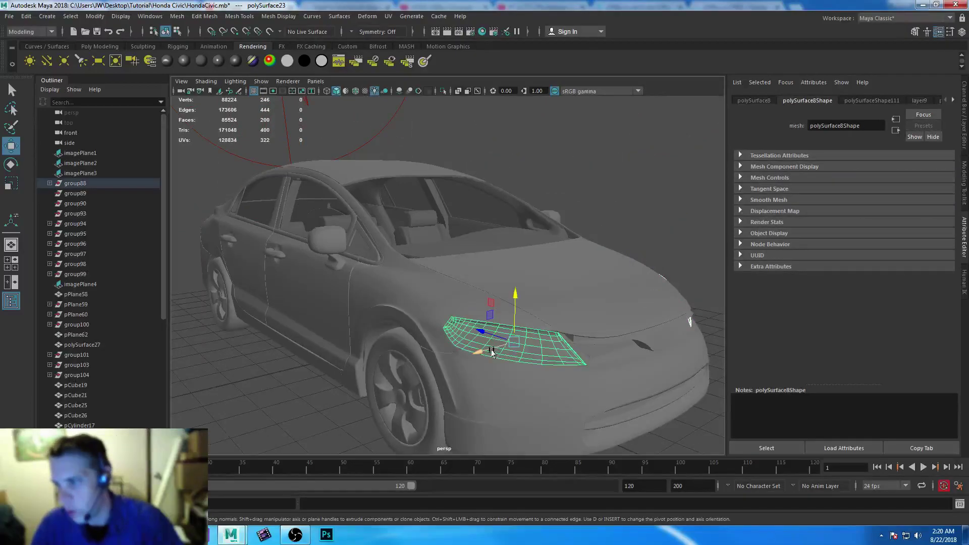
pyautogui.keyDown('alt'); pyautogui.moveTo(348, 343); pyautogui.dragTo(498, 288); pyautogui.keyUp('alt')
pyautogui.click(494, 290)
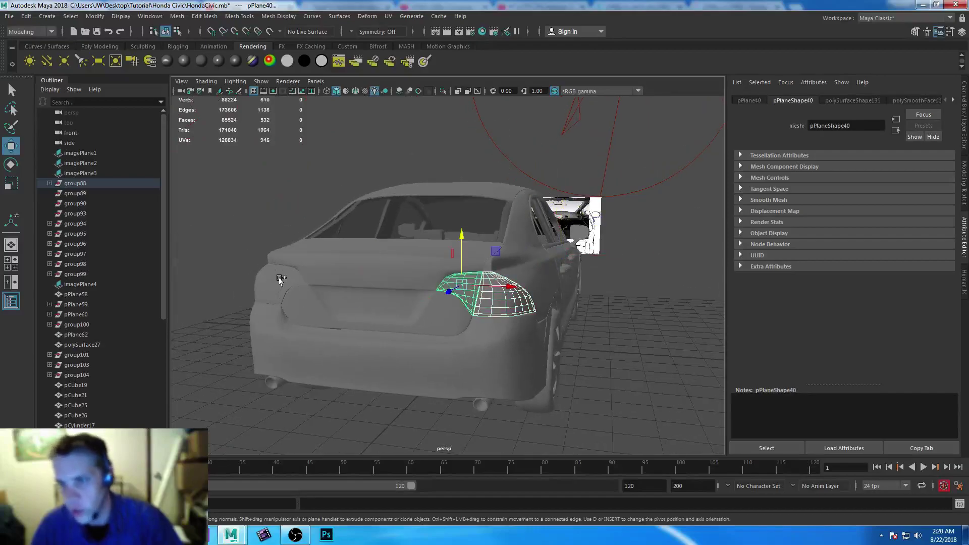
pyautogui.click(262, 282)
pyautogui.keyDown('alt'); pyautogui.moveTo(259, 334); pyautogui.dragTo(379, 169); pyautogui.keyUp('alt')
pyautogui.click(217, 61)
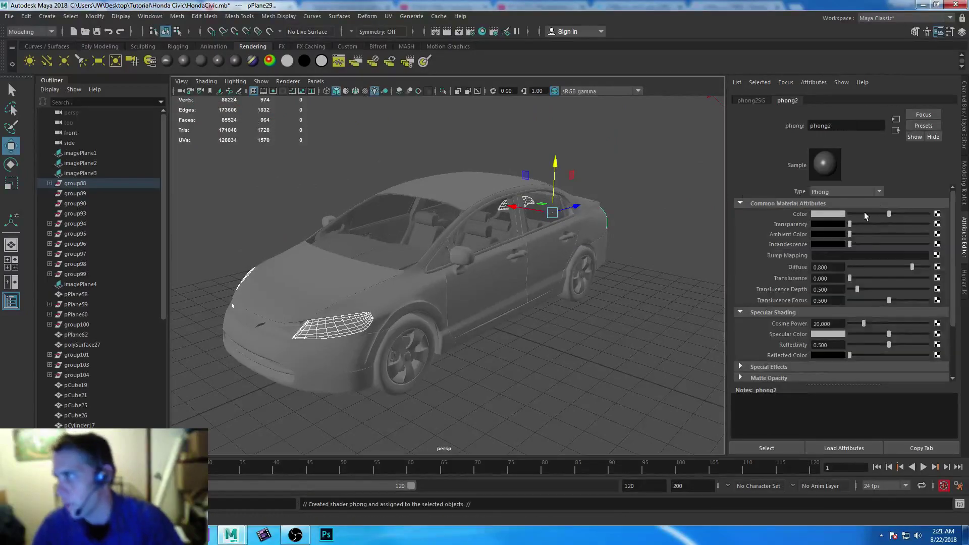
pyautogui.moveTo(849, 224); pyautogui.dragTo(920, 224)
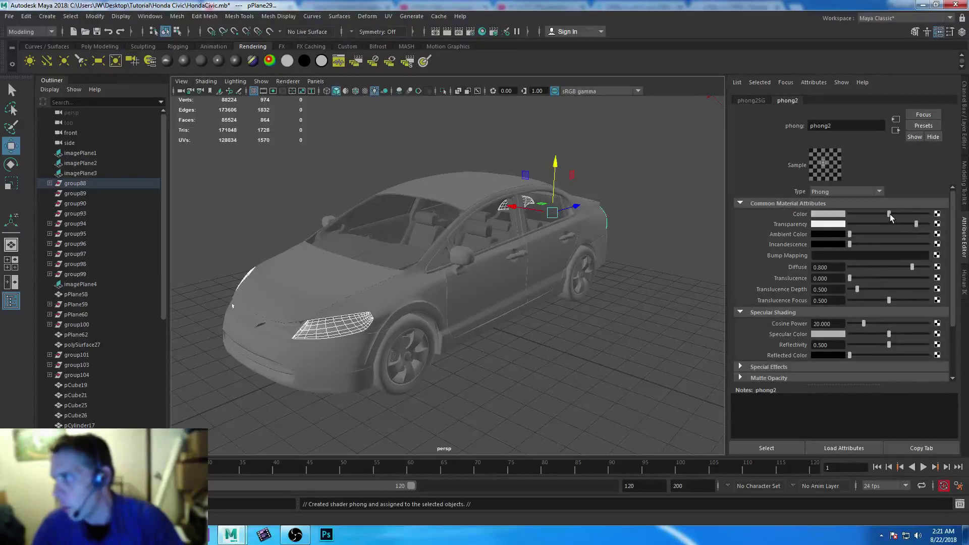
pyautogui.click(520, 410)
# - Select the hood and front bumper together with the fender, doors and side skirt on the car's right side
pyautogui.keyDown('alt'); pyautogui.moveTo(521, 410); pyautogui.dragTo(398, 275); pyautogui.keyUp('alt')
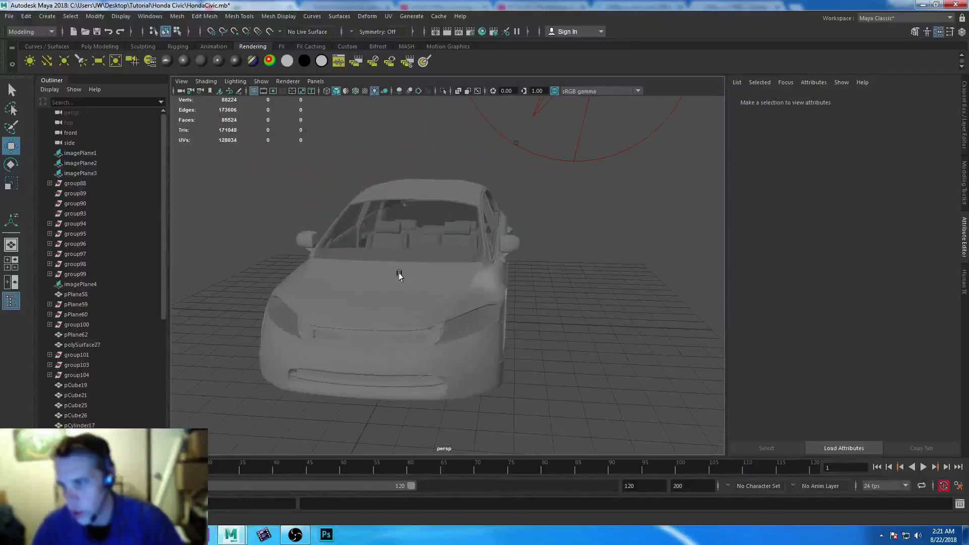
pyautogui.click(399, 275)
pyautogui.press('q')
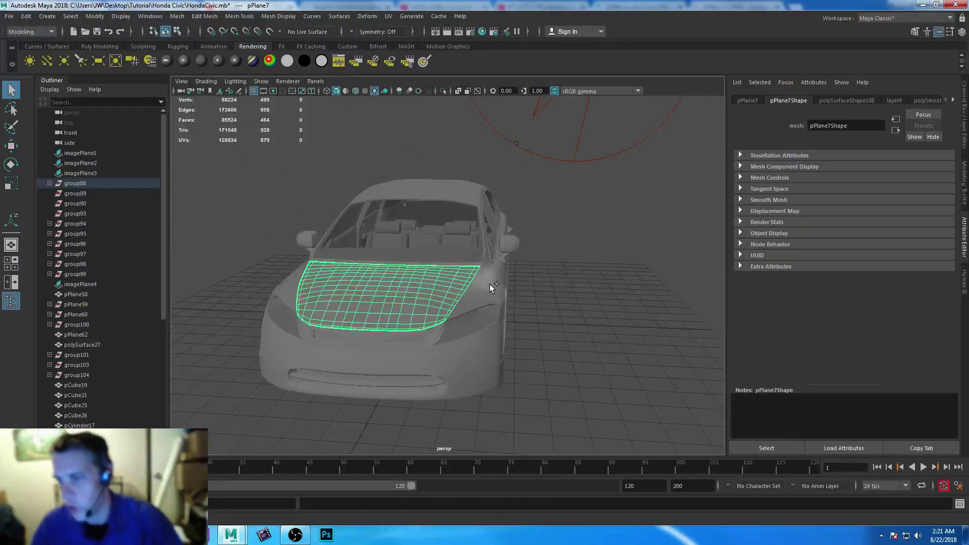
pyautogui.keyDown('shift'); pyautogui.click(414, 364); pyautogui.keyUp('shift')
pyautogui.keyDown('alt'); pyautogui.moveTo(414, 363); pyautogui.dragTo(456, 355); pyautogui.keyUp('alt')
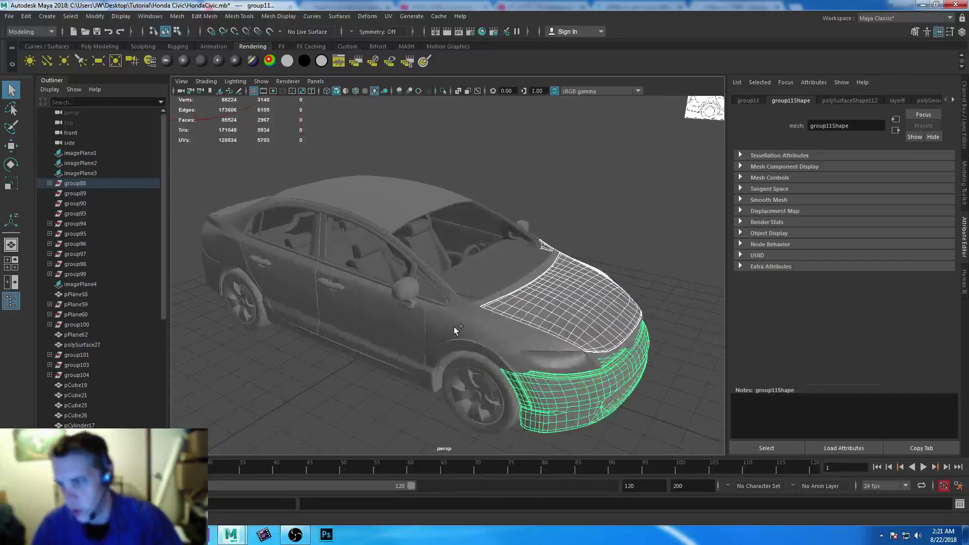
pyautogui.keyDown('shift'); pyautogui.click(403, 337); pyautogui.keyUp('shift')
pyautogui.keyDown('shift'); pyautogui.click(356, 359); pyautogui.keyUp('shift')
pyautogui.keyDown('shift'); pyautogui.click(290, 297); pyautogui.keyUp('shift')
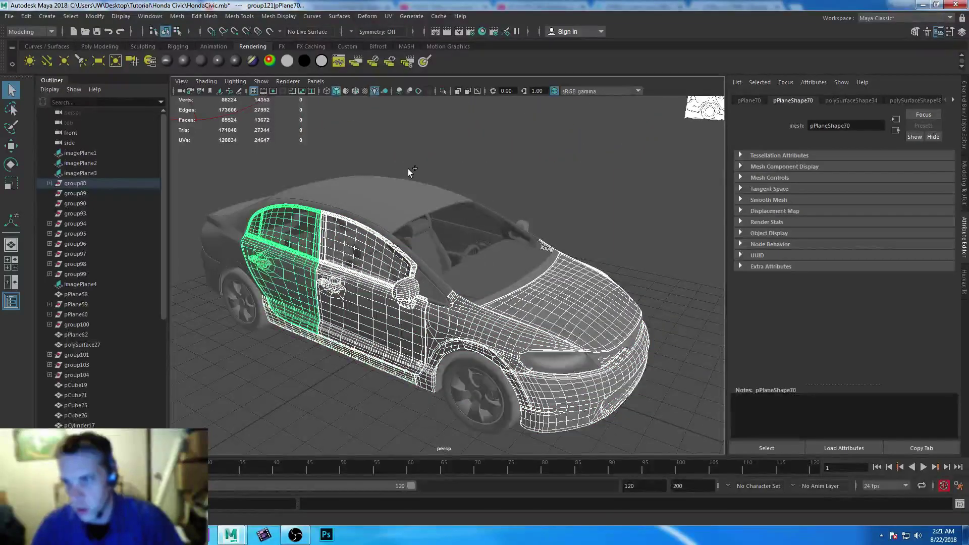
# - Add the roof, trunk lid, rear bumper and rear quarter panels to the body selection
pyautogui.keyDown('shift'); pyautogui.click(409, 196); pyautogui.keyUp('shift')
pyautogui.keyDown('shift'); pyautogui.click(396, 240); pyautogui.keyUp('shift')
pyautogui.keyDown('alt'); pyautogui.moveTo(395, 240); pyautogui.dragTo(355, 335); pyautogui.keyUp('alt')
pyautogui.keyDown('shift'); pyautogui.click(280, 244); pyautogui.keyUp('shift')
pyautogui.keyDown('shift'); pyautogui.click(280, 244); pyautogui.keyUp('shift')
pyautogui.keyDown('alt'); pyautogui.moveTo(231, 328); pyautogui.dragTo(493, 287); pyautogui.keyUp('alt')
pyautogui.keyDown('shift'); pyautogui.click(535, 272); pyautogui.keyUp('shift')
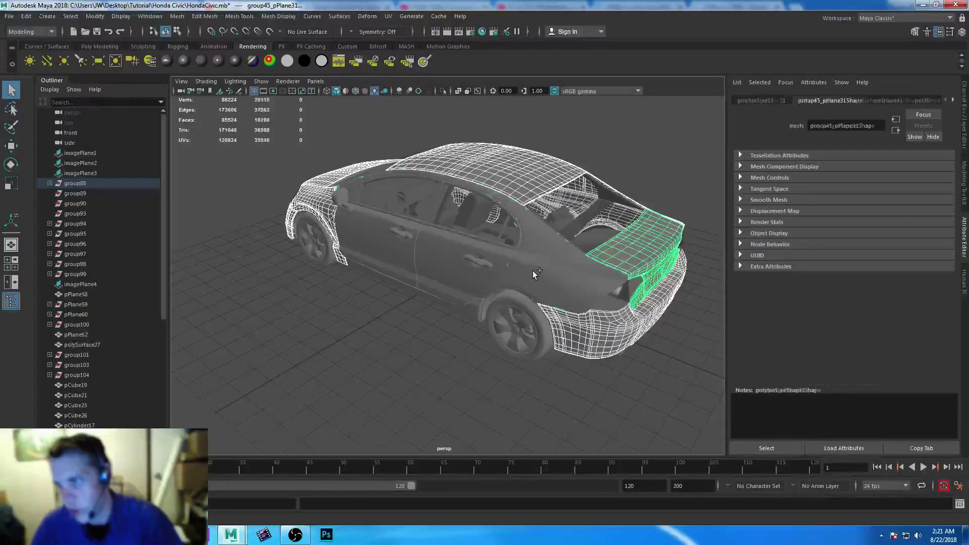
# - Add both left-side doors, the left side skirt and the remaining small body piece to the selection
pyautogui.click(440, 259)
pyautogui.click(383, 252)
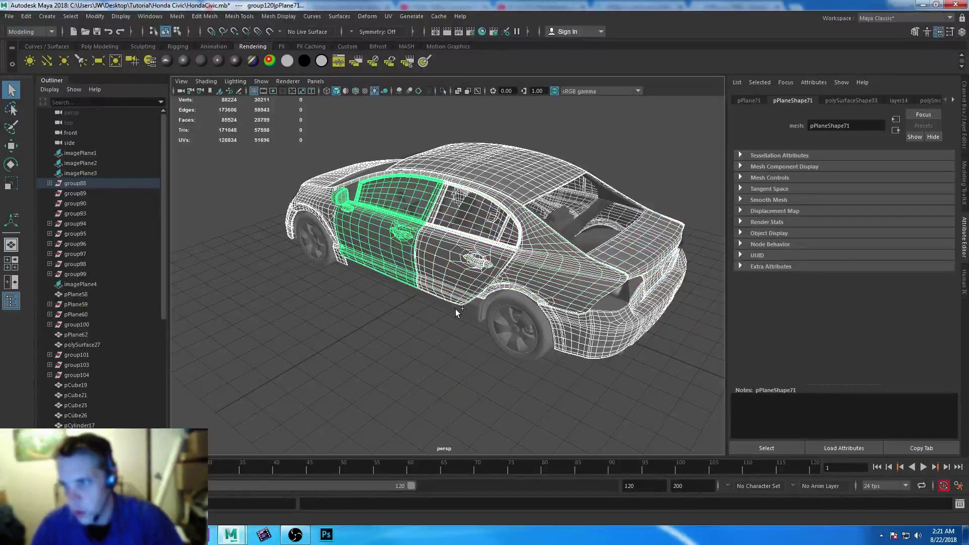
pyautogui.click(455, 309)
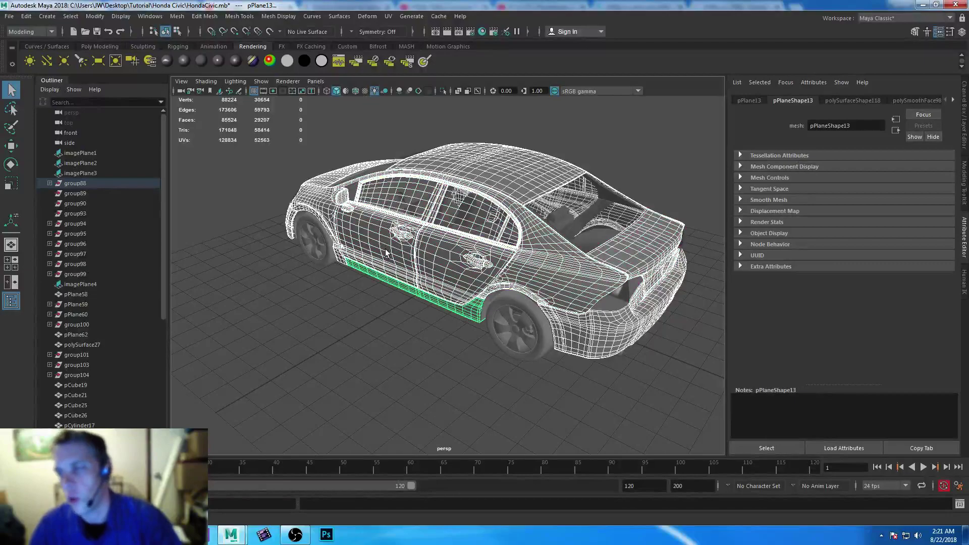
pyautogui.keyDown('alt'); pyautogui.moveTo(386, 252); pyautogui.dragTo(492, 342); pyautogui.keyUp('alt')
pyautogui.click(493, 343)
pyautogui.keyDown('alt'); pyautogui.moveTo(532, 371); pyautogui.dragTo(372, 392); pyautogui.keyUp('alt')
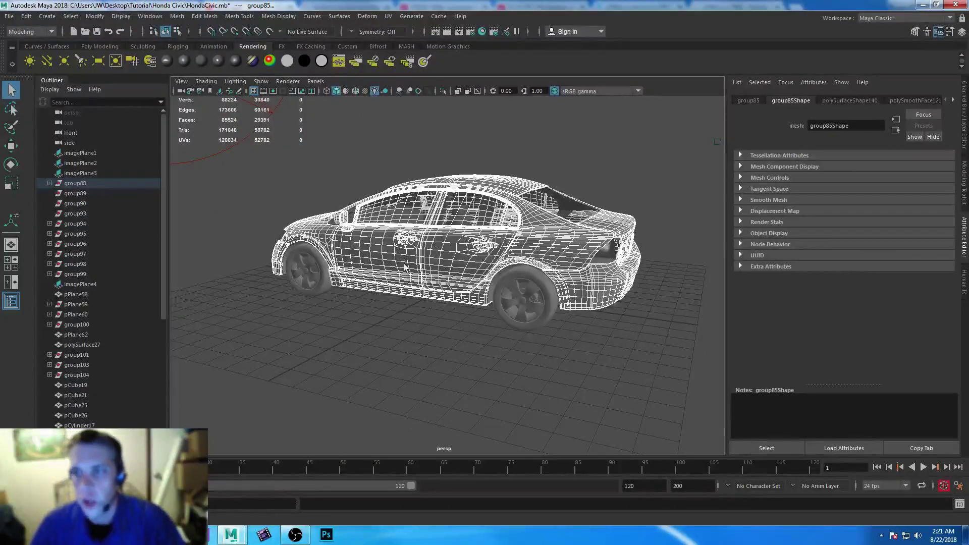
# - Assign a new Anisotropic material to the selected body panels and set its color to red
pyautogui.click(165, 59)
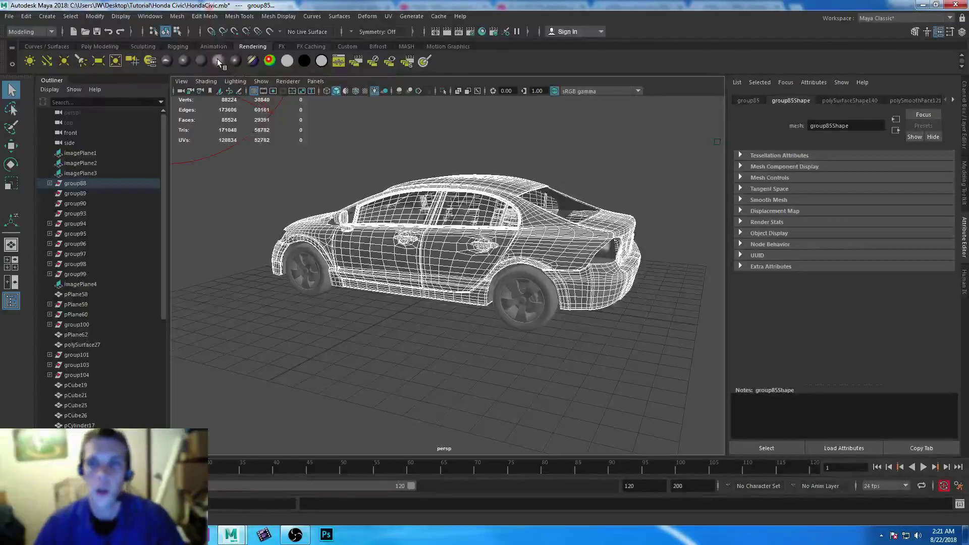
pyautogui.click(165, 60)
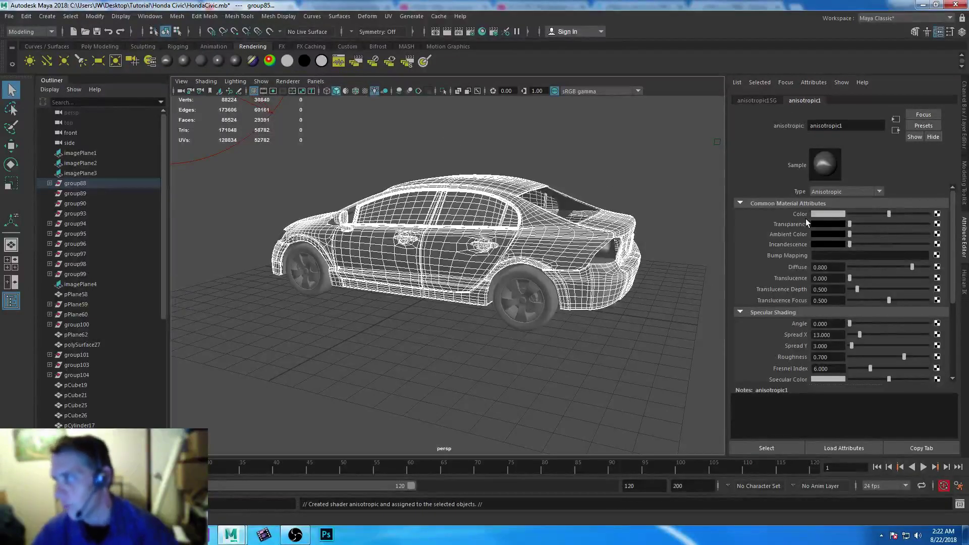
pyautogui.click(818, 215)
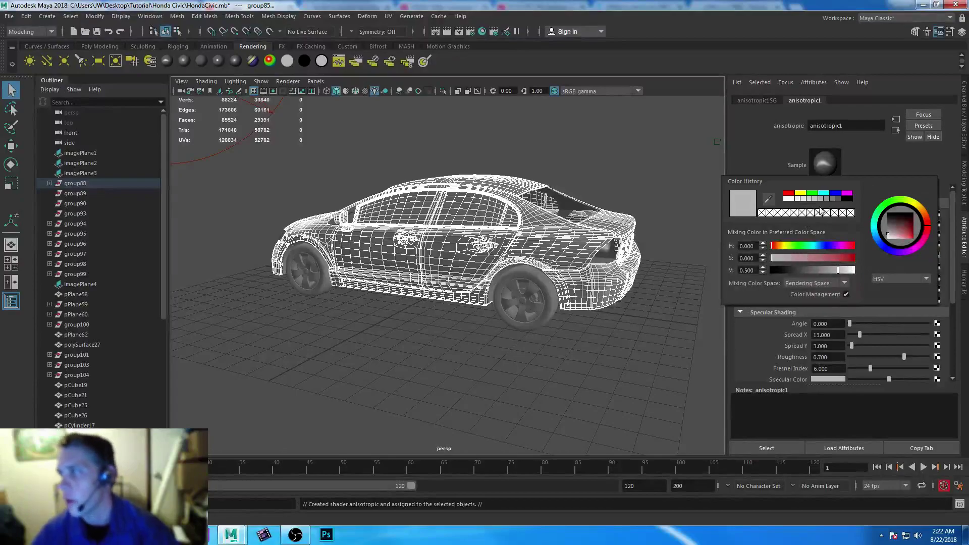
pyautogui.click(788, 194)
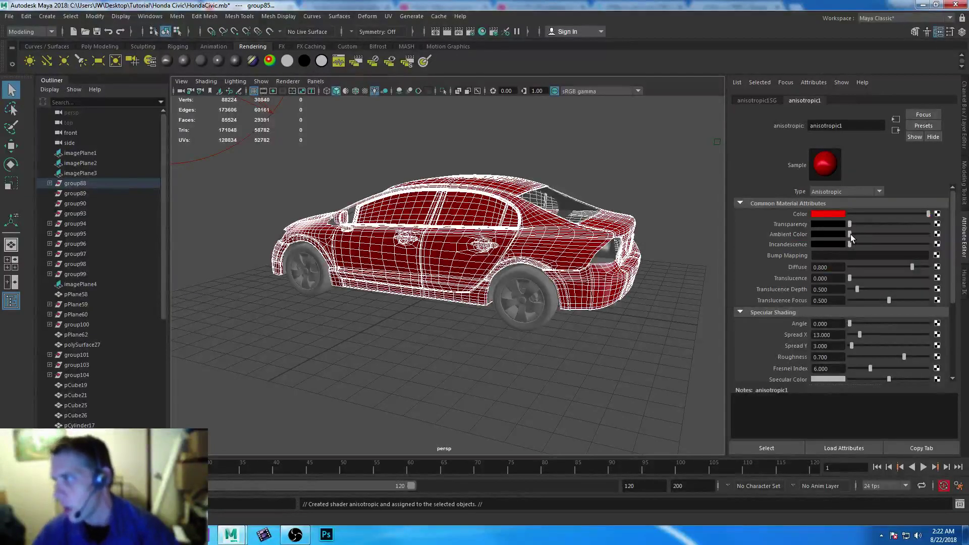
# - Set the red material's specular angle to 81.818, Spread X 42.914, Spread Y 2.046, roughness 0.351, Fresnel index 20 and specular color white
pyautogui.moveTo(852, 322)
pyautogui.mouseDown()
pyautogui.moveTo(877, 323)
pyautogui.moveTo(866, 327)
pyautogui.moveTo(878, 337)
pyautogui.mouseUp()
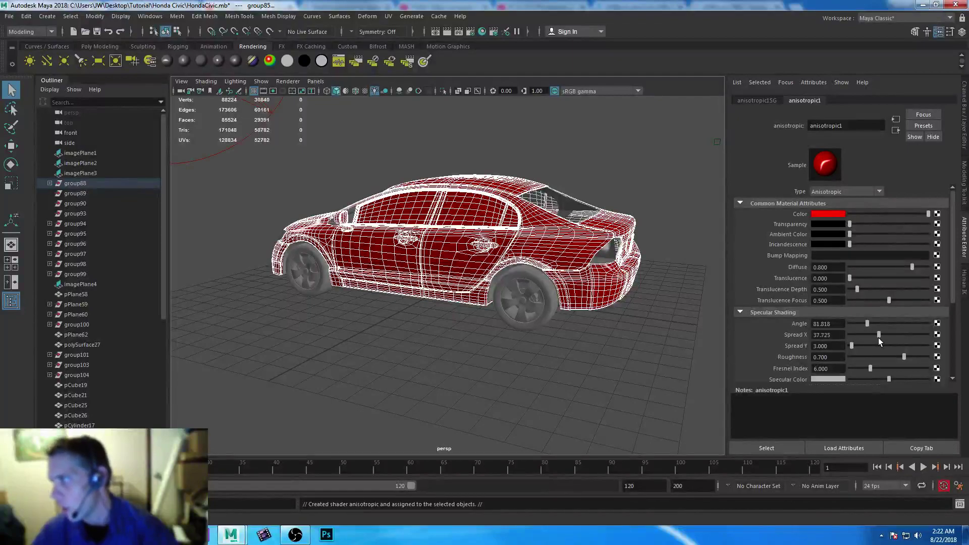
pyautogui.moveTo(877, 332)
pyautogui.mouseDown()
pyautogui.moveTo(850, 344)
pyautogui.moveTo(931, 368)
pyautogui.mouseUp()
pyautogui.moveTo(955, 299); pyautogui.dragTo(957, 322)
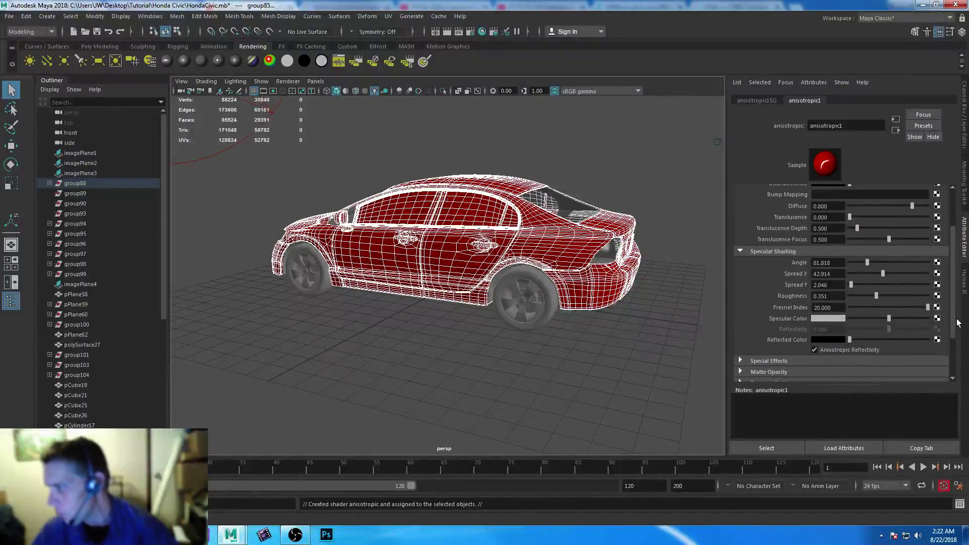
pyautogui.click(828, 317)
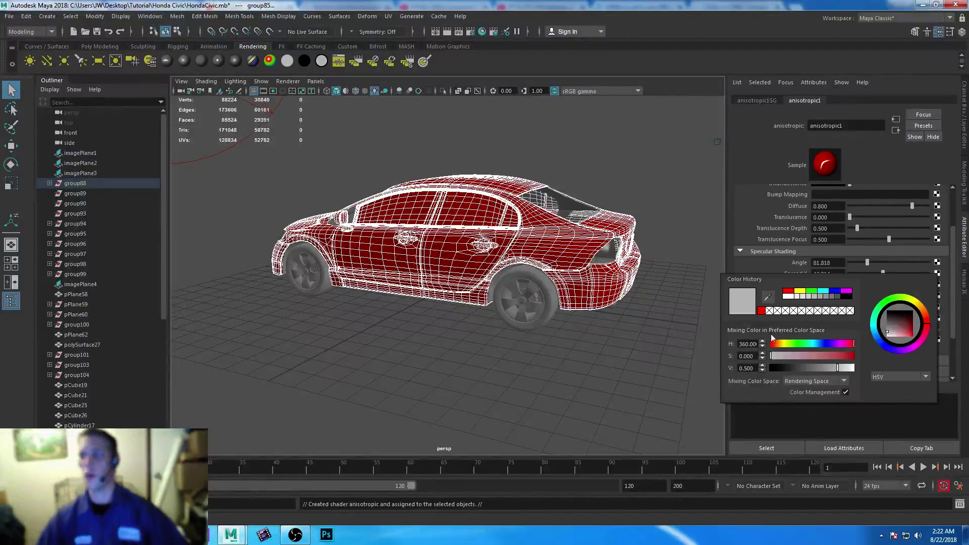
pyautogui.moveTo(889, 318); pyautogui.dragTo(929, 318)
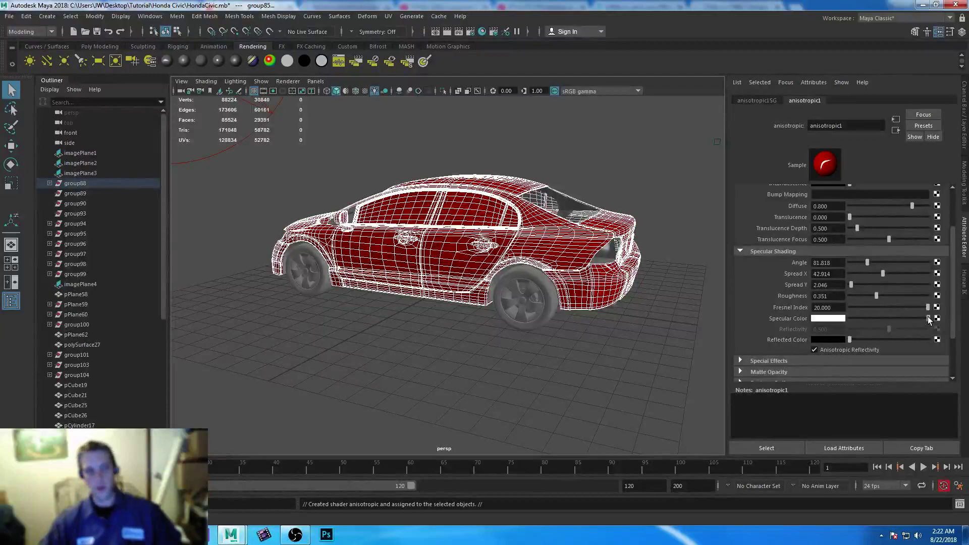
# - Try light grey and blue as the red body material's specular color, and settle on medium grey
pyautogui.moveTo(929, 318); pyautogui.dragTo(898, 313)
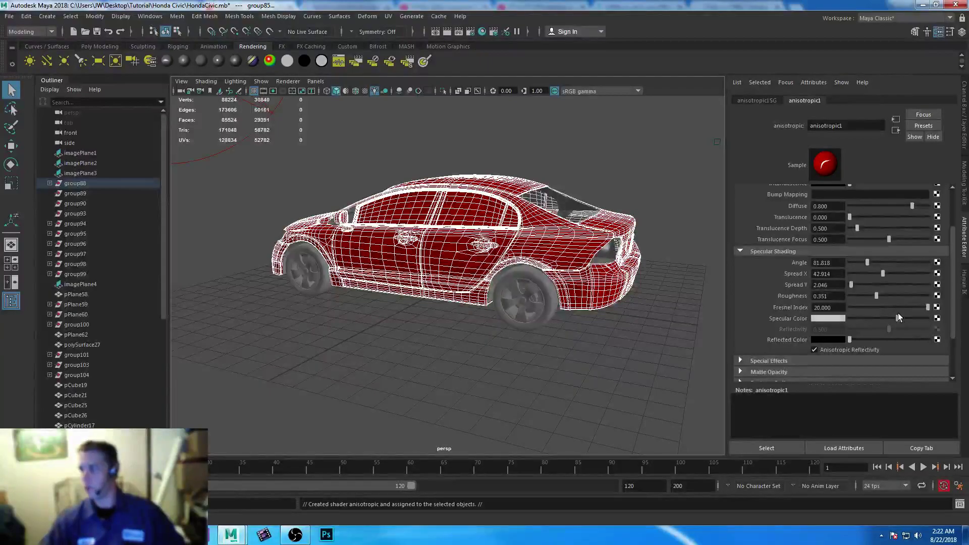
pyautogui.click(837, 319)
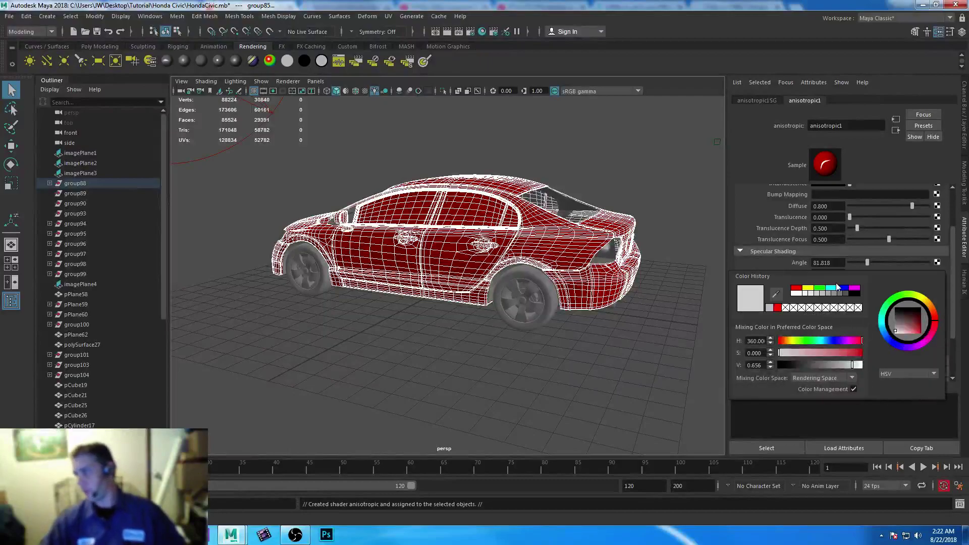
pyautogui.click(841, 291)
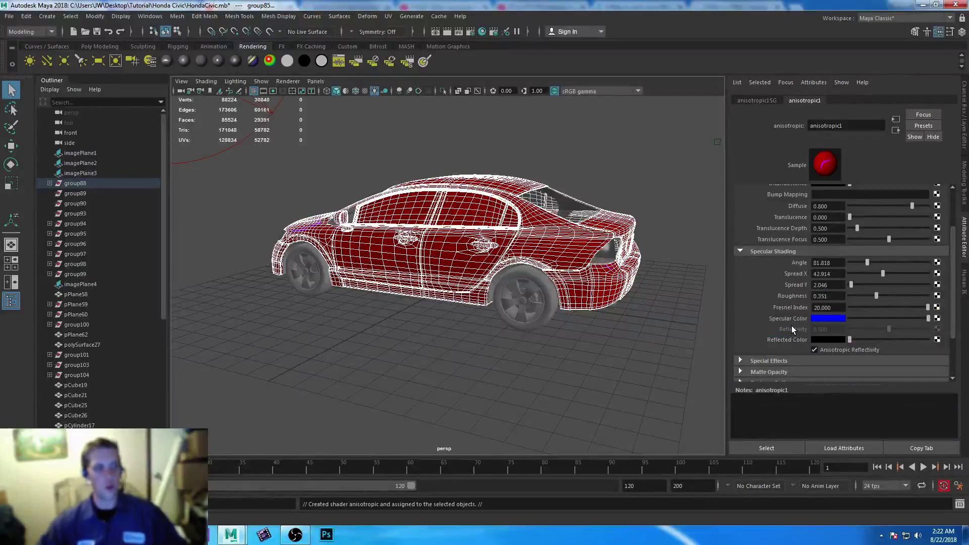
pyautogui.click(837, 318)
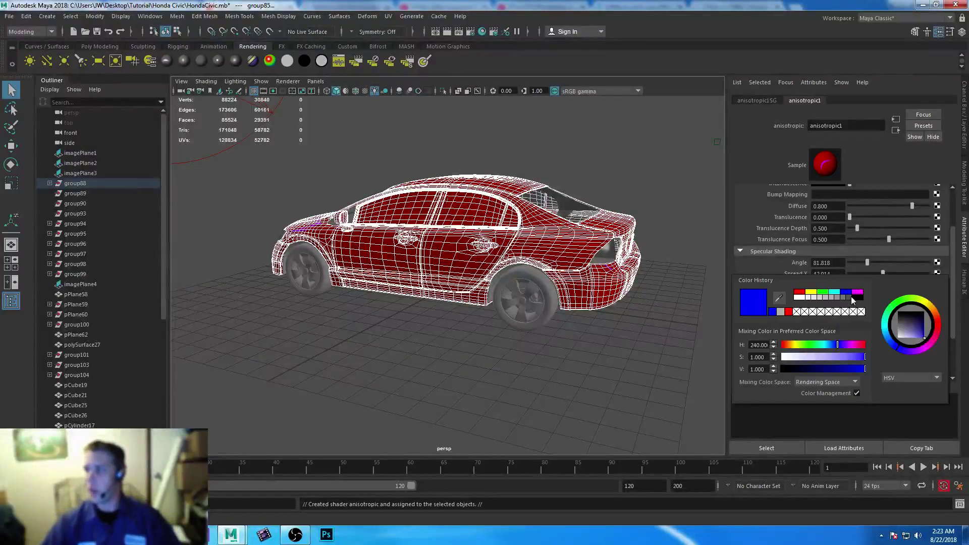
pyautogui.click(843, 297)
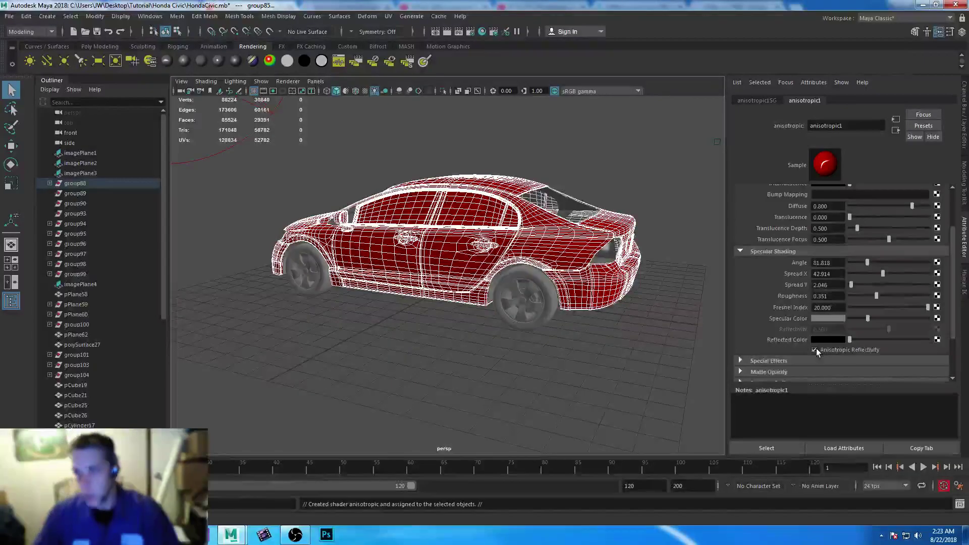
# - Select the glass of the left side mirror and assign a new Phong material to it
pyautogui.scroll(6, 445, 280)
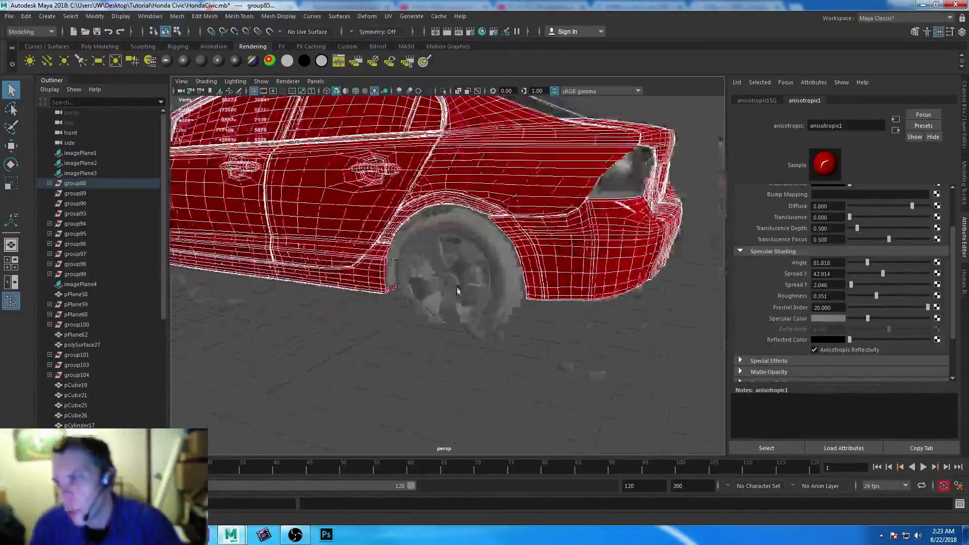
pyautogui.keyDown('alt'); pyautogui.moveTo(448, 269); pyautogui.dragTo(429, 250); pyautogui.keyUp('alt')
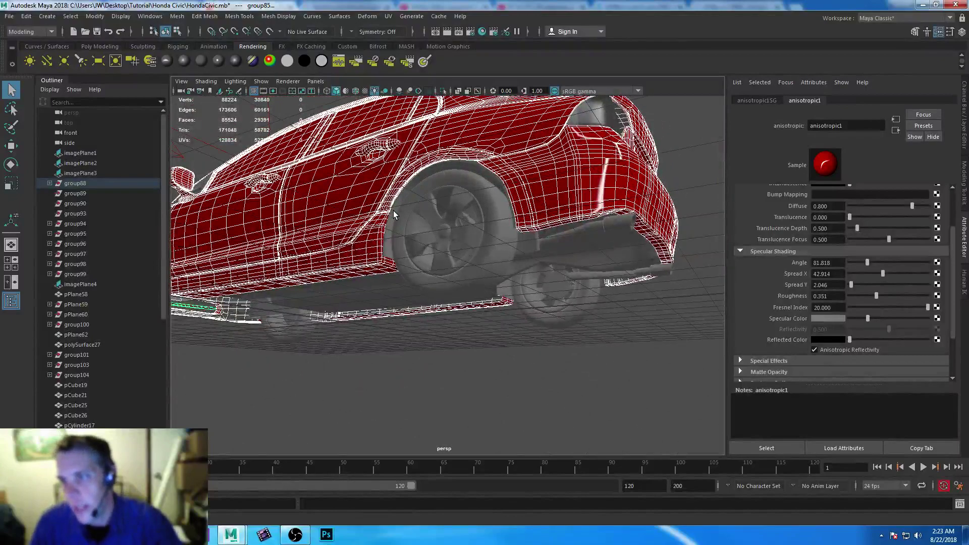
pyautogui.click(381, 257)
pyautogui.keyDown('alt'); pyautogui.moveTo(297, 247); pyautogui.dragTo(405, 315); pyautogui.keyUp('alt')
pyautogui.keyDown('alt'); pyautogui.moveTo(404, 315); pyautogui.dragTo(428, 246, button='middle'); pyautogui.keyUp('alt')
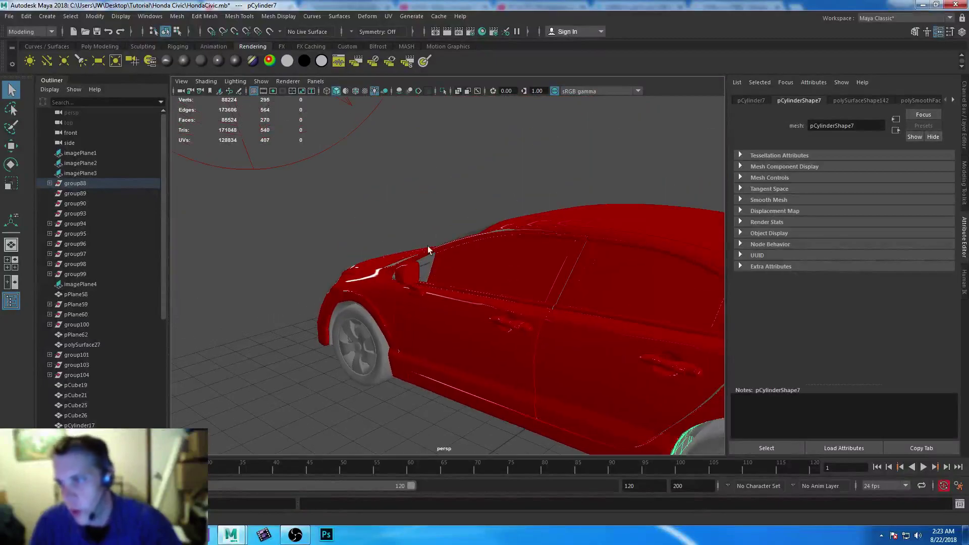
pyautogui.click(410, 273)
pyautogui.press('f')
pyautogui.keyDown('alt'); pyautogui.moveTo(634, 329); pyautogui.dragTo(386, 255); pyautogui.keyUp('alt')
pyautogui.click(385, 255)
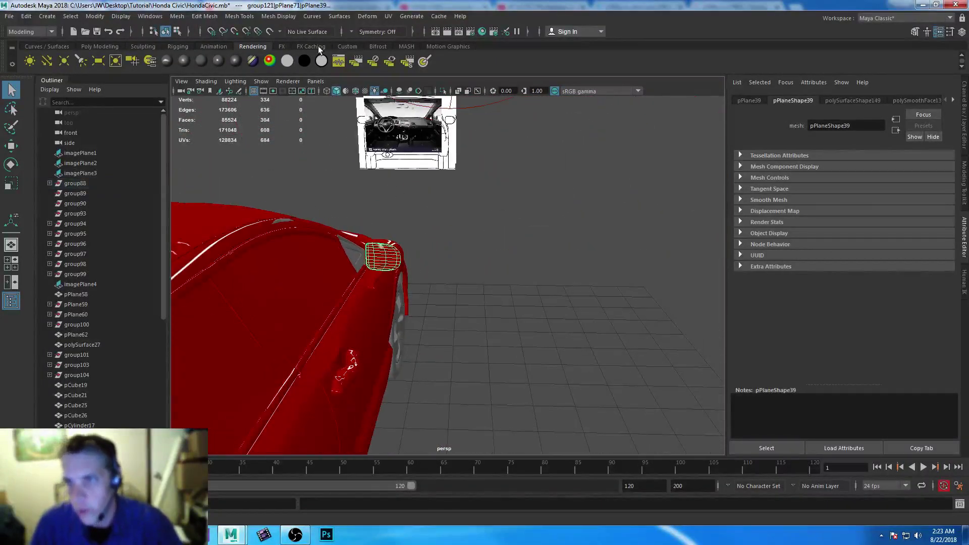
pyautogui.click(223, 59)
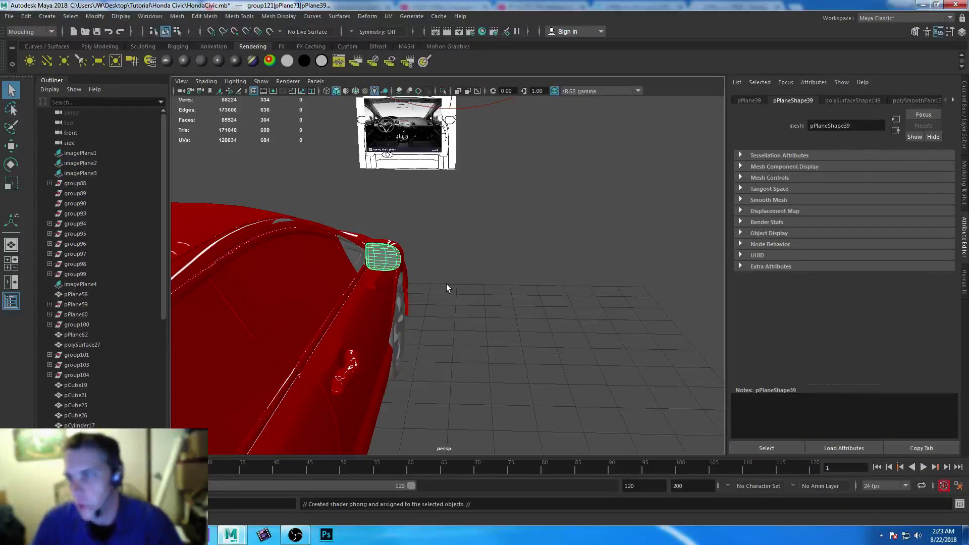
# - Set the mirror glass material to black with cosine power 100, white specular color, reflectivity 1 and black reflected color
pyautogui.moveTo(888, 214); pyautogui.dragTo(765, 219)
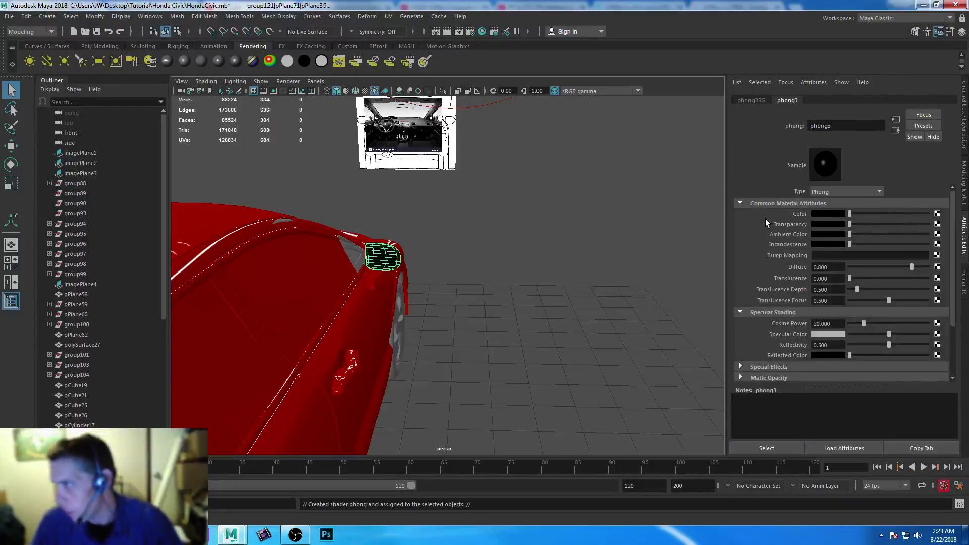
pyautogui.moveTo(889, 335); pyautogui.dragTo(963, 339)
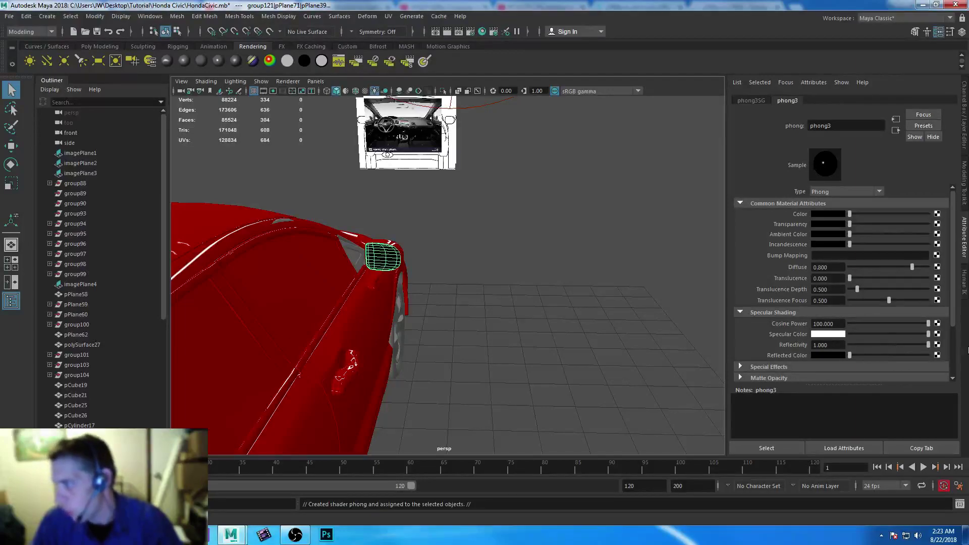
pyautogui.moveTo(849, 356); pyautogui.dragTo(967, 359)
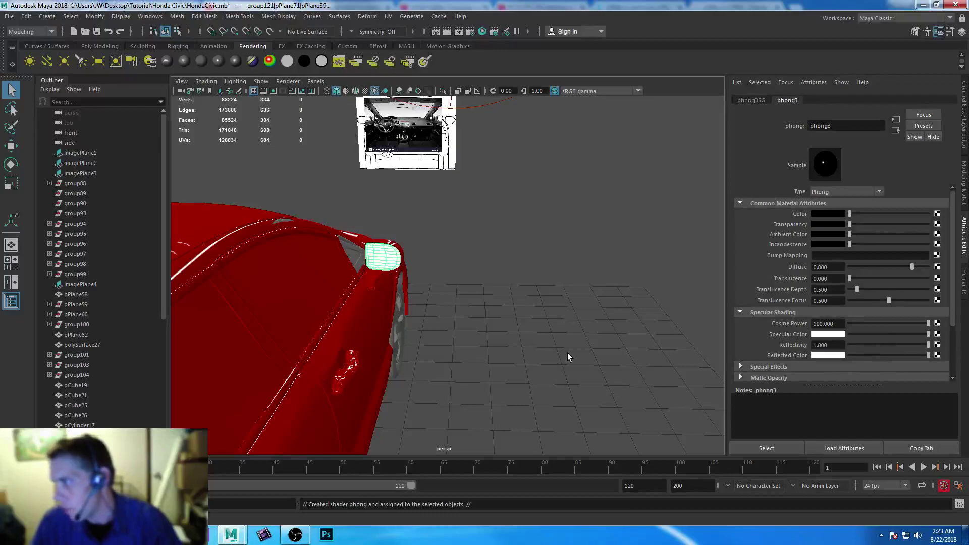
pyautogui.keyDown('alt'); pyautogui.moveTo(530, 348); pyautogui.dragTo(849, 337); pyautogui.keyUp('alt')
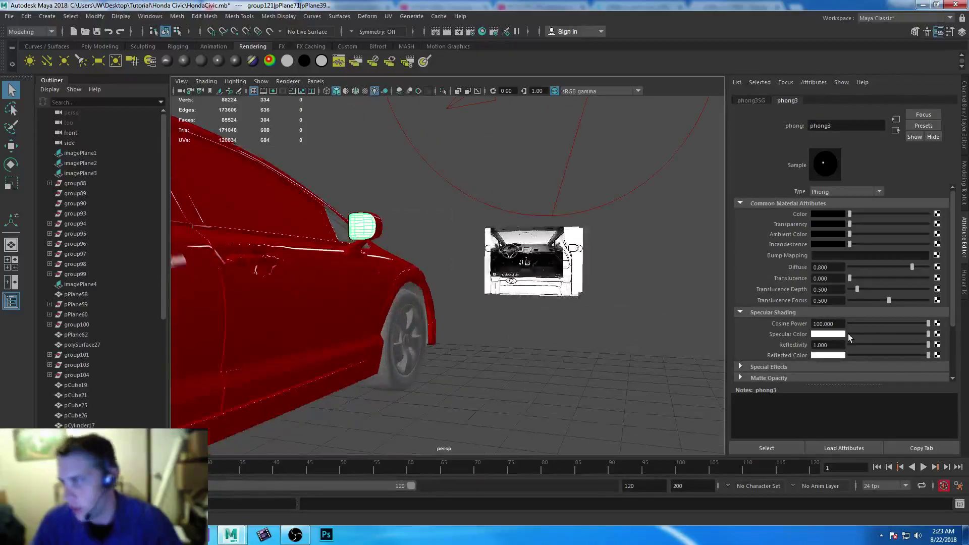
pyautogui.moveTo(927, 355); pyautogui.dragTo(849, 357)
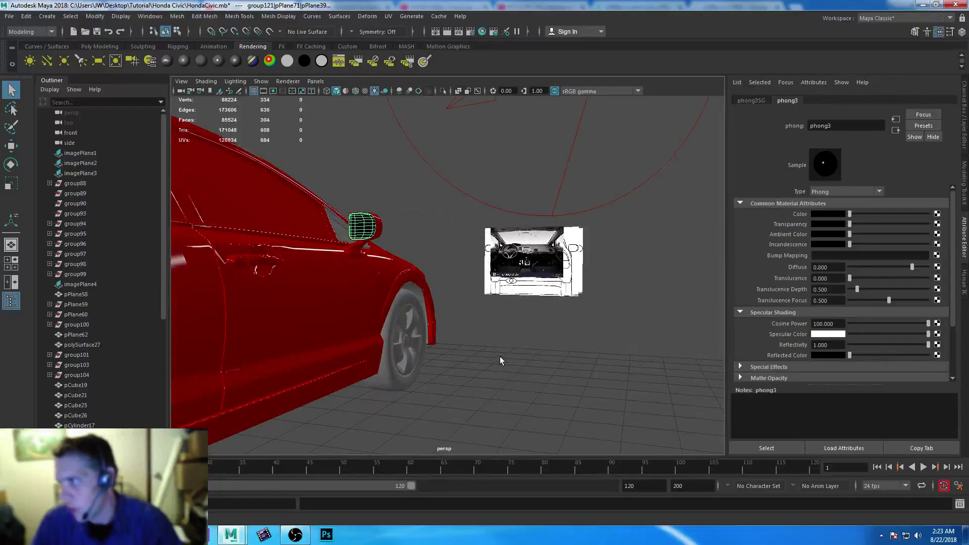
# - Assign the existing phong1 material to the small triangular front side windows on both sides of the car
pyautogui.keyDown('alt'); pyautogui.moveTo(467, 316); pyautogui.dragTo(480, 351); pyautogui.keyUp('alt')
pyautogui.scroll(5, 469, 313)
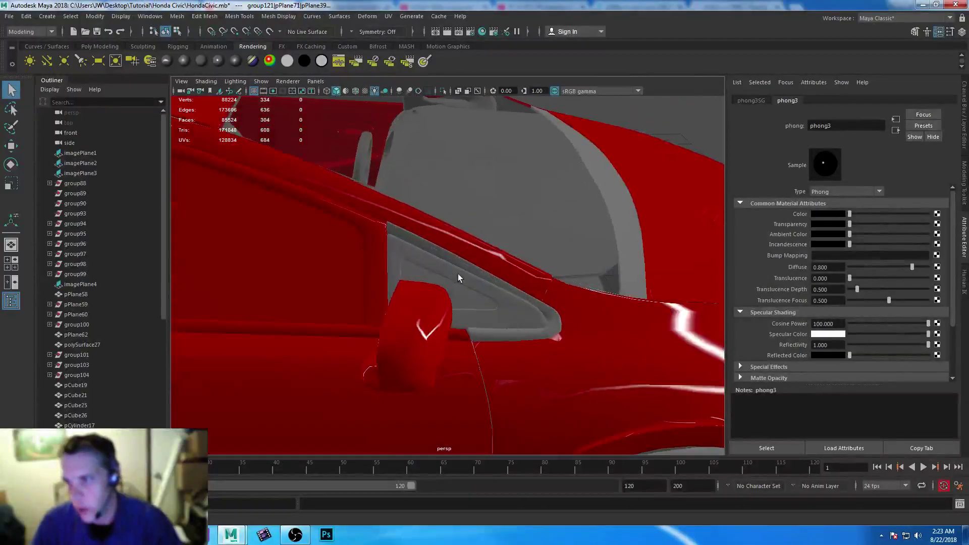
pyautogui.click(462, 298)
pyautogui.keyDown('alt'); pyautogui.moveTo(462, 297); pyautogui.dragTo(376, 251); pyautogui.keyUp('alt')
pyautogui.keyDown('shift'); pyautogui.click(347, 348); pyautogui.keyUp('shift')
pyautogui.keyDown('alt'); pyautogui.moveTo(369, 360); pyautogui.dragTo(501, 351); pyautogui.keyUp('alt')
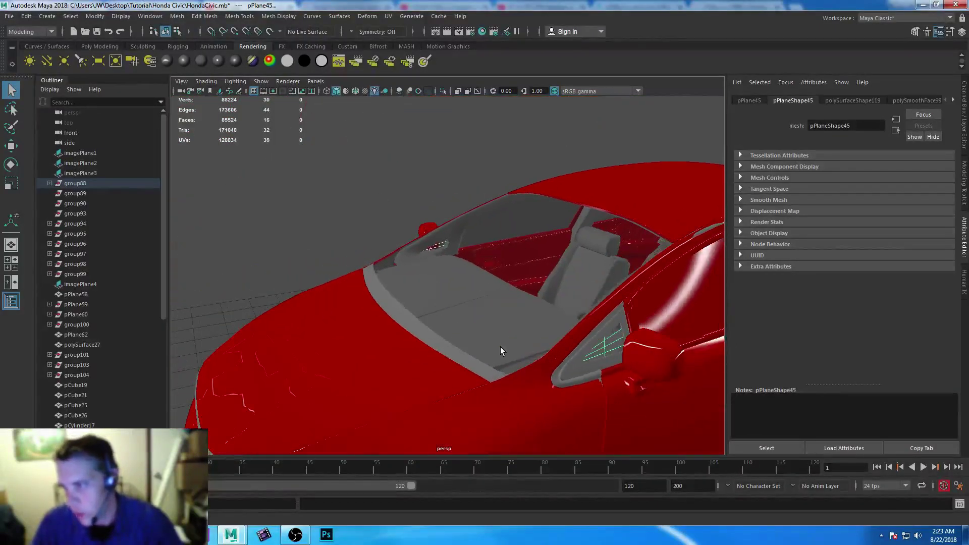
pyautogui.click(482, 31)
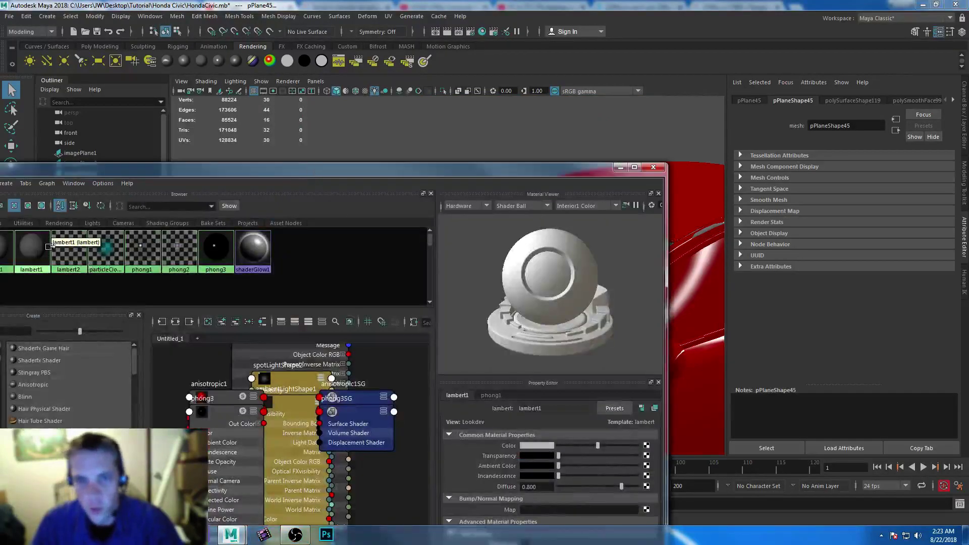
pyautogui.moveTo(162, 250); pyautogui.dragTo(142, 223, button='right')
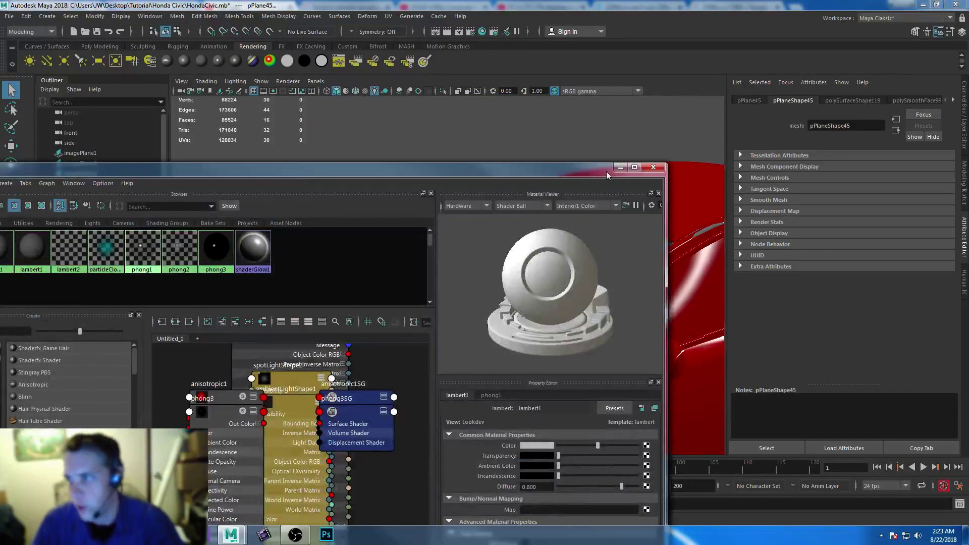
pyautogui.click(620, 167)
pyautogui.click(462, 126)
# - Select the two grey interior trim pieces poking through the red roof rails and switch them to edge editing
pyautogui.keyDown('alt'); pyautogui.moveTo(462, 127); pyautogui.dragTo(493, 251); pyautogui.keyUp('alt')
pyautogui.scroll(5, 432, 277)
pyautogui.moveTo(432, 277)
pyautogui.keyDown('alt'); pyautogui.mouseDown(button='middle')
pyautogui.moveTo(531, 365)
pyautogui.moveTo(435, 262)
pyautogui.mouseUp(button='middle'); pyautogui.keyUp('alt')
pyautogui.click(419, 240)
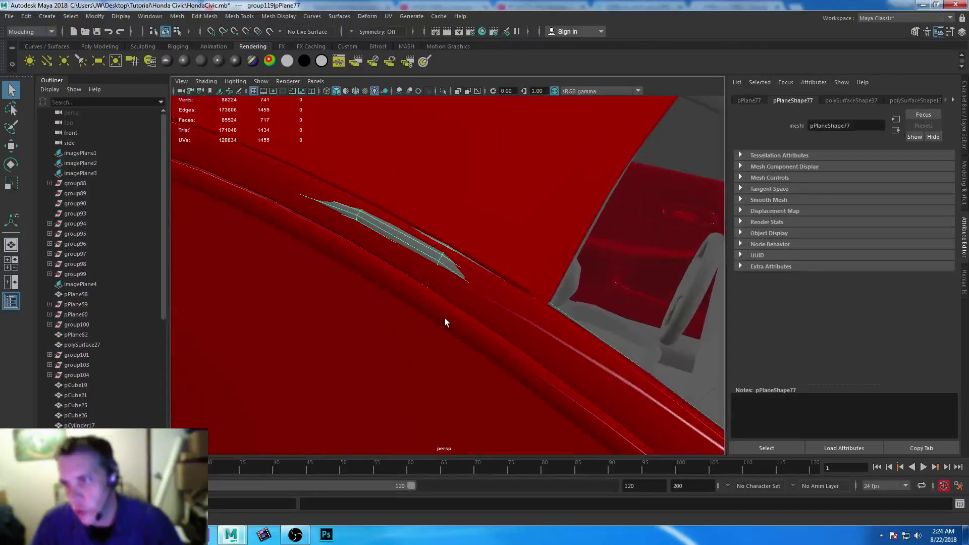
pyautogui.keyDown('alt'); pyautogui.moveTo(355, 283); pyautogui.dragTo(381, 357); pyautogui.keyUp('alt')
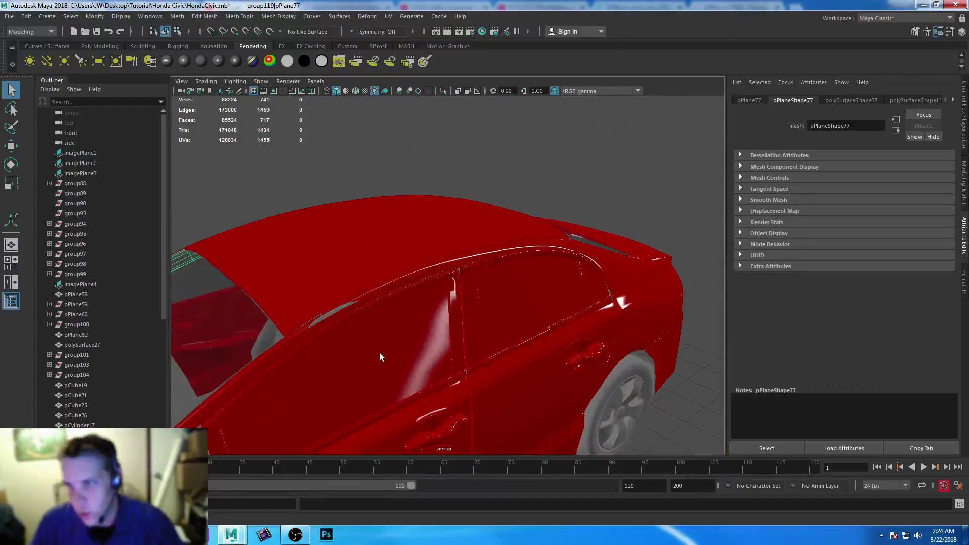
pyautogui.keyDown('shift'); pyautogui.click(339, 308); pyautogui.keyUp('shift')
pyautogui.moveTo(339, 308); pyautogui.dragTo(280, 326, button='right')
pyautogui.keyDown('alt'); pyautogui.moveTo(280, 326); pyautogui.dragTo(593, 370); pyautogui.keyUp('alt')
pyautogui.moveTo(640, 394); pyautogui.dragTo(594, 301, button='right')
pyautogui.keyDown('alt'); pyautogui.moveTo(595, 301); pyautogui.dragTo(467, 257); pyautogui.keyUp('alt')
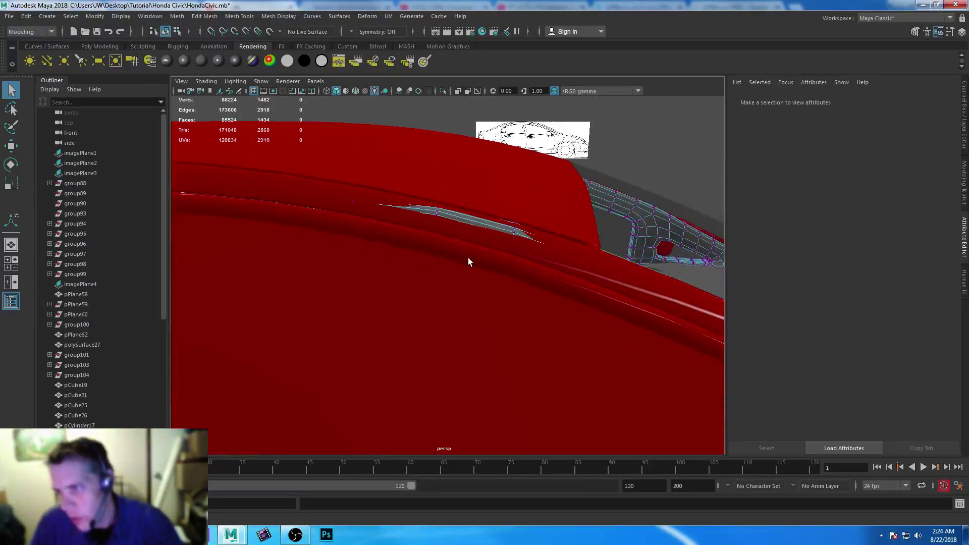
pyautogui.moveTo(452, 216); pyautogui.dragTo(457, 186, button='right')
# - Lower the protruding edges of the first trim piece until they sit beneath the red roof rail
pyautogui.click(464, 220)
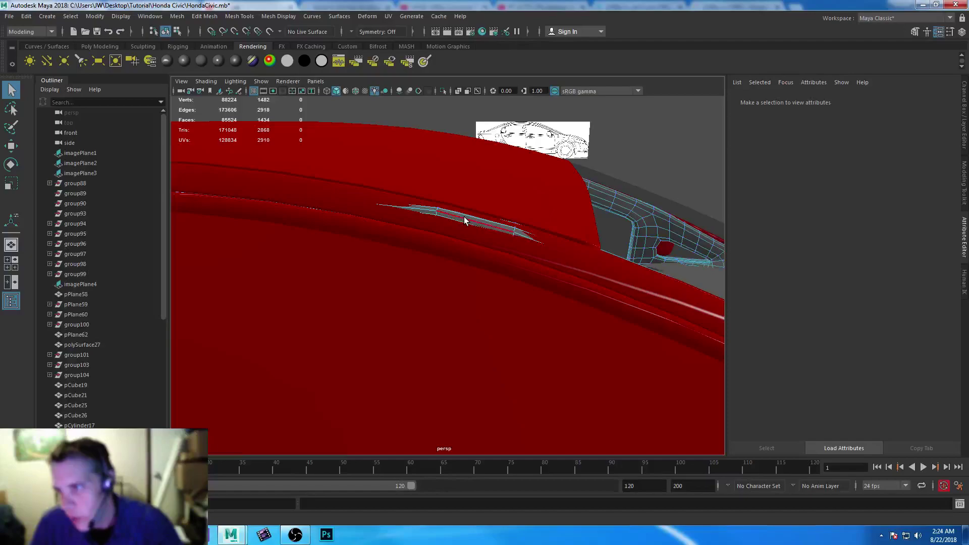
pyautogui.doubleClick(466, 215)
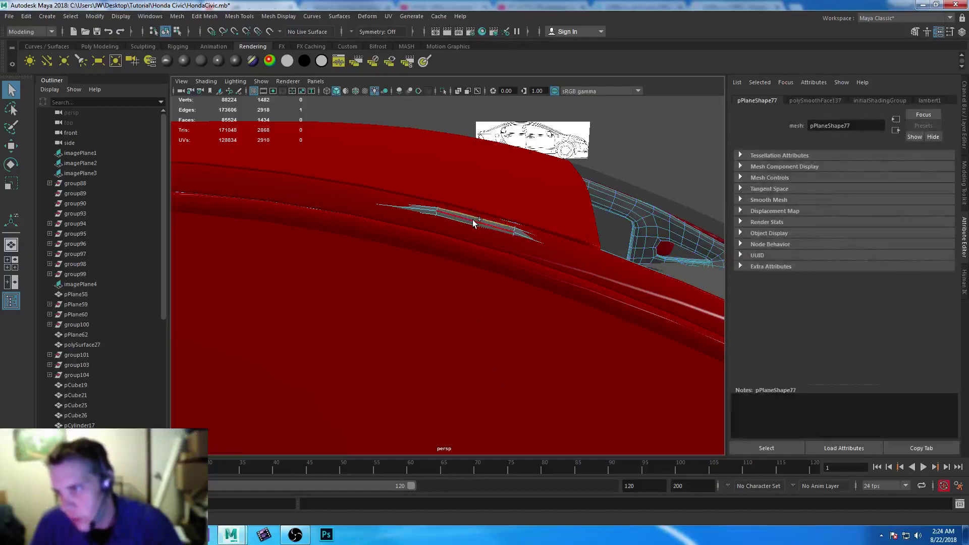
pyautogui.keyDown('shift'); pyautogui.click(432, 211); pyautogui.keyUp('shift')
pyautogui.press('w')
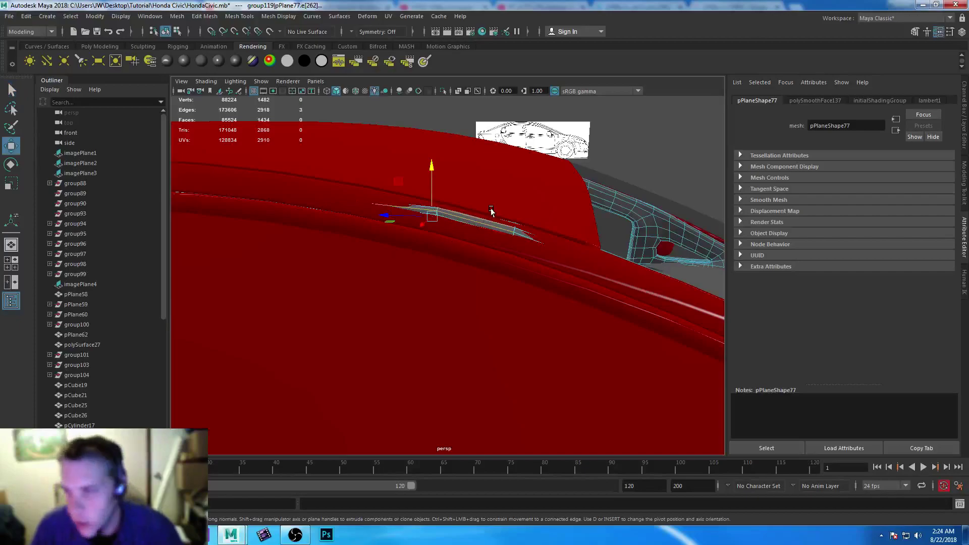
pyautogui.moveTo(430, 162); pyautogui.dragTo(431, 171)
pyautogui.click(450, 217)
pyautogui.moveTo(475, 174); pyautogui.dragTo(477, 164)
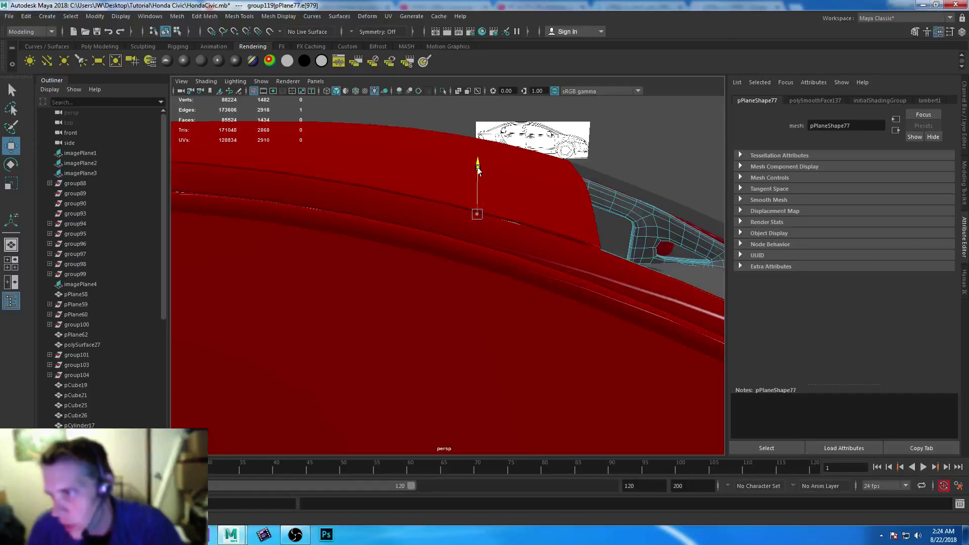
# - Lower the protruding edges of the opposite trim piece beneath its roof rail, then return to object mode and deselect
pyautogui.keyDown('alt'); pyautogui.moveTo(522, 281); pyautogui.dragTo(474, 277); pyautogui.keyUp('alt')
pyautogui.keyDown('alt'); pyautogui.moveTo(474, 277); pyautogui.dragTo(464, 320, button='right'); pyautogui.keyUp('alt')
pyautogui.keyDown('alt'); pyautogui.moveTo(464, 321); pyautogui.dragTo(499, 303); pyautogui.keyUp('alt')
pyautogui.keyDown('alt'); pyautogui.moveTo(571, 299); pyautogui.dragTo(488, 264); pyautogui.keyUp('alt')
pyautogui.doubleClick(488, 264)
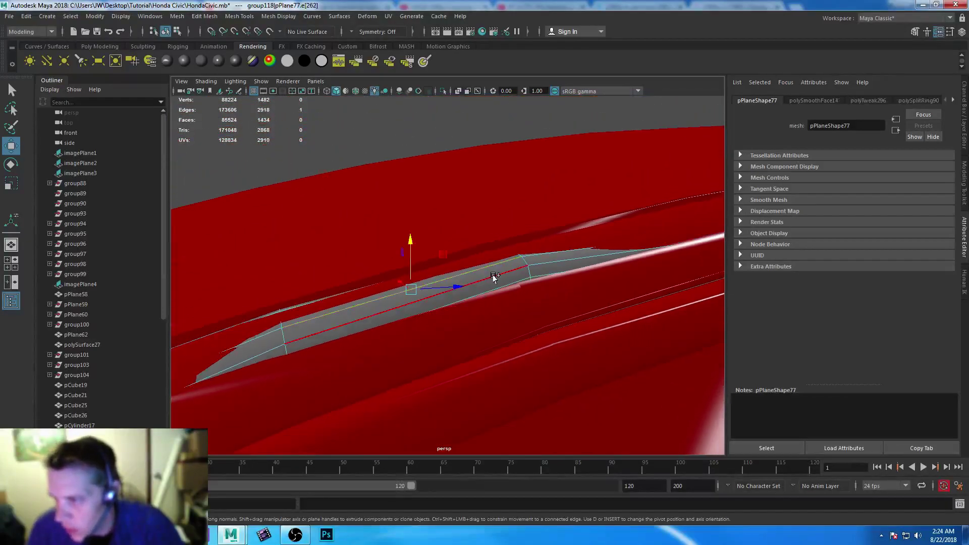
pyautogui.moveTo(413, 255); pyautogui.dragTo(411, 269)
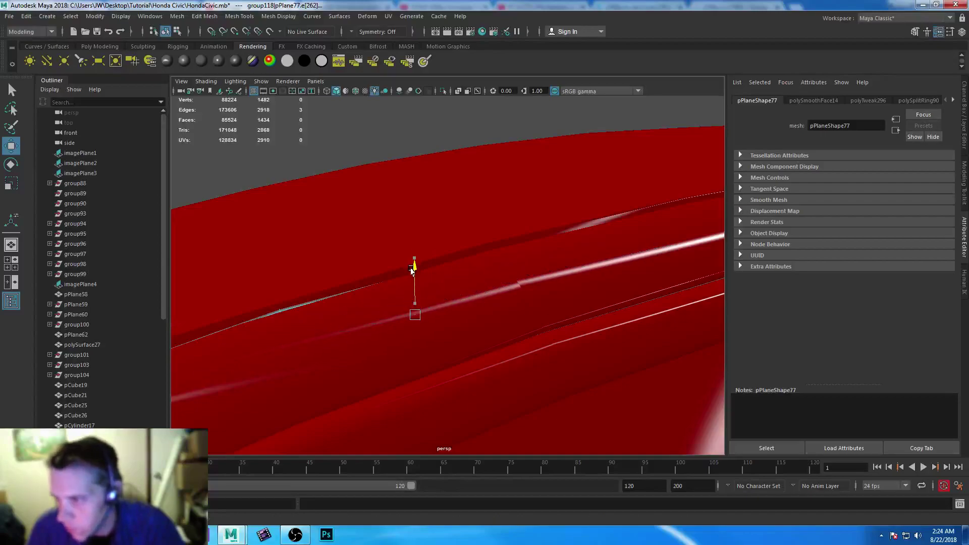
pyautogui.click(318, 308)
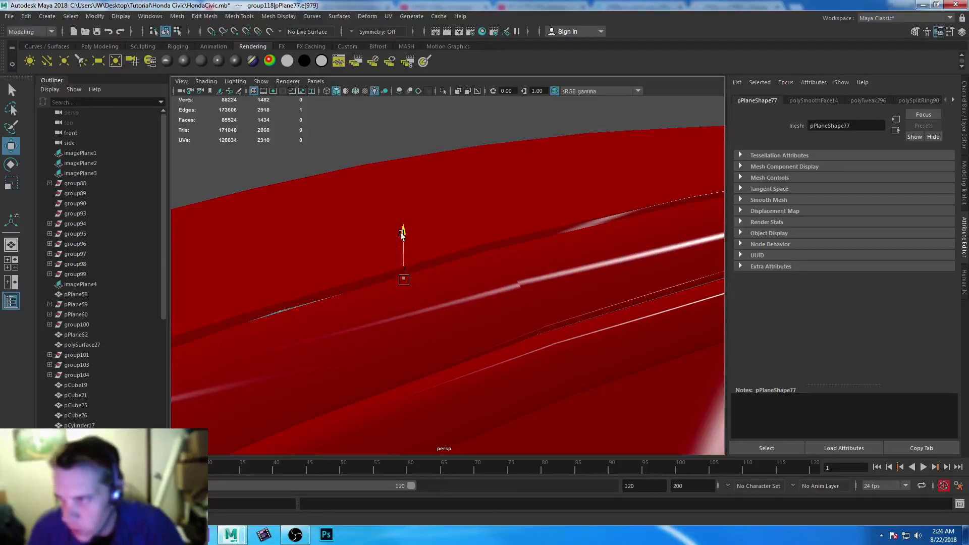
pyautogui.scroll(-5, 402, 237)
pyautogui.keyDown('alt'); pyautogui.moveTo(480, 307); pyautogui.dragTo(612, 382); pyautogui.keyUp('alt')
pyautogui.rightClick(618, 252)
pyautogui.scroll(-3, 619, 252)
pyautogui.click(613, 382)
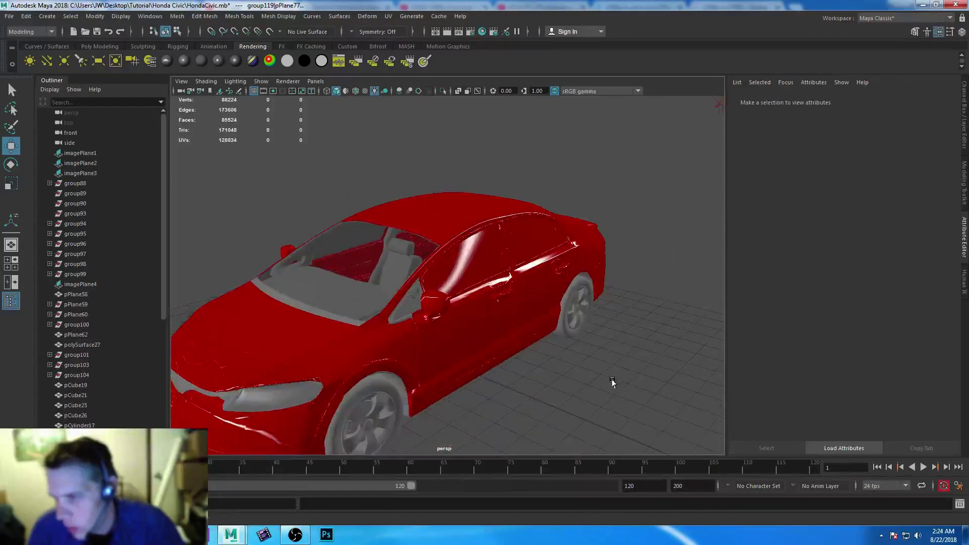
# - Render the front of the car with Maya Software to check the red paint, then close the render
pyautogui.keyDown('alt'); pyautogui.moveTo(380, 388); pyautogui.dragTo(515, 288); pyautogui.keyUp('alt')
pyautogui.scroll(-5, 560, 385)
pyautogui.keyDown('alt'); pyautogui.moveTo(560, 385); pyautogui.dragTo(481, 302); pyautogui.keyUp('alt')
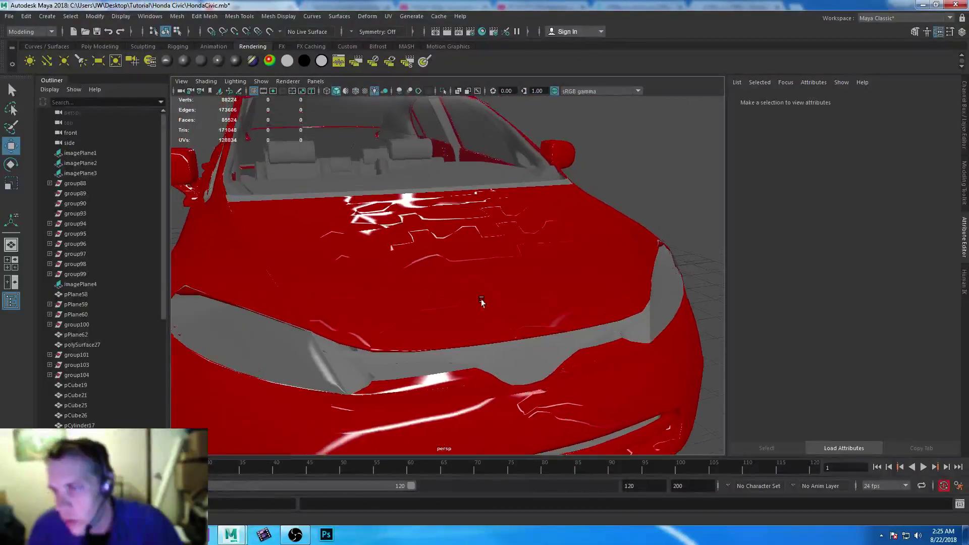
pyautogui.click(445, 32)
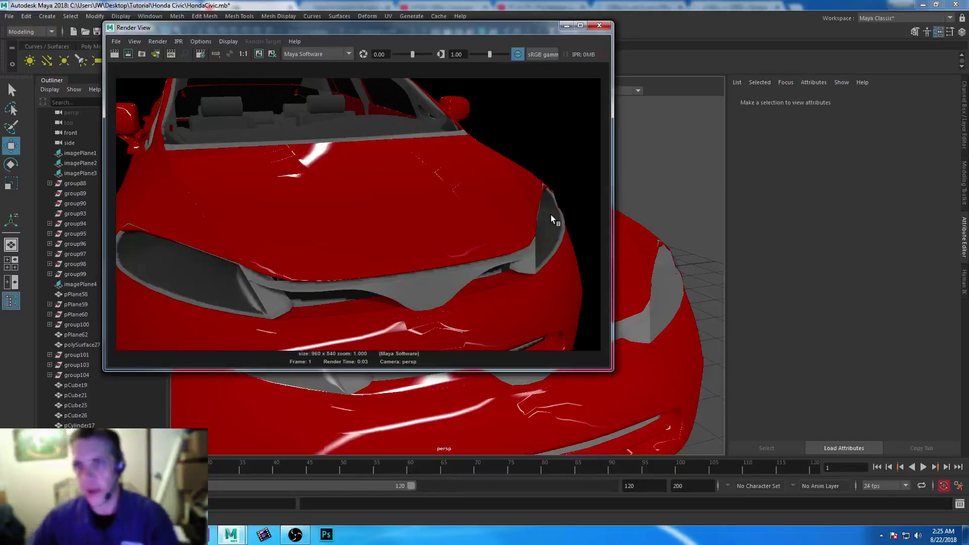
pyautogui.click(599, 26)
# - Select both exhaust pipes under the rear bumper and assign them a new Phong material
pyautogui.keyDown('alt'); pyautogui.moveTo(450, 285); pyautogui.dragTo(544, 246); pyautogui.keyUp('alt')
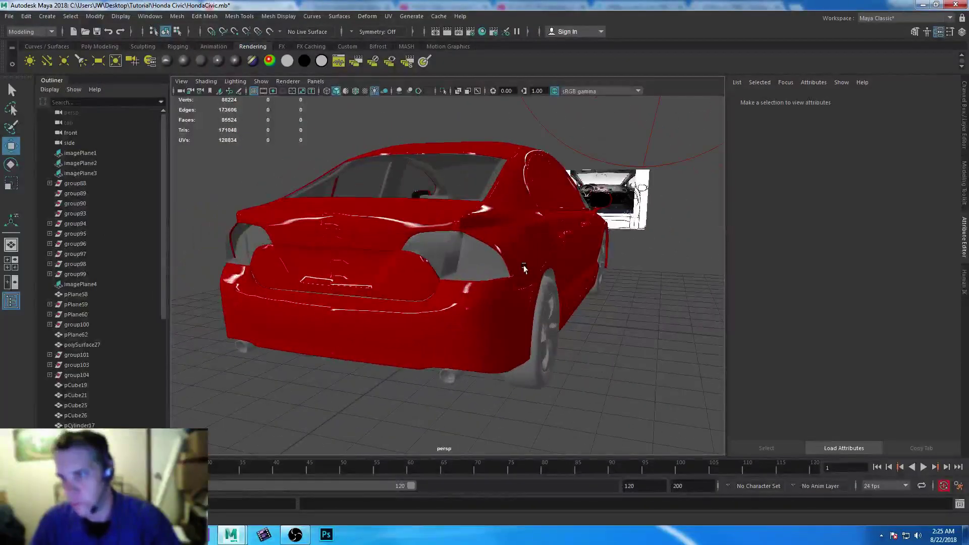
pyautogui.keyDown('alt'); pyautogui.moveTo(449, 257); pyautogui.dragTo(476, 260); pyautogui.keyUp('alt')
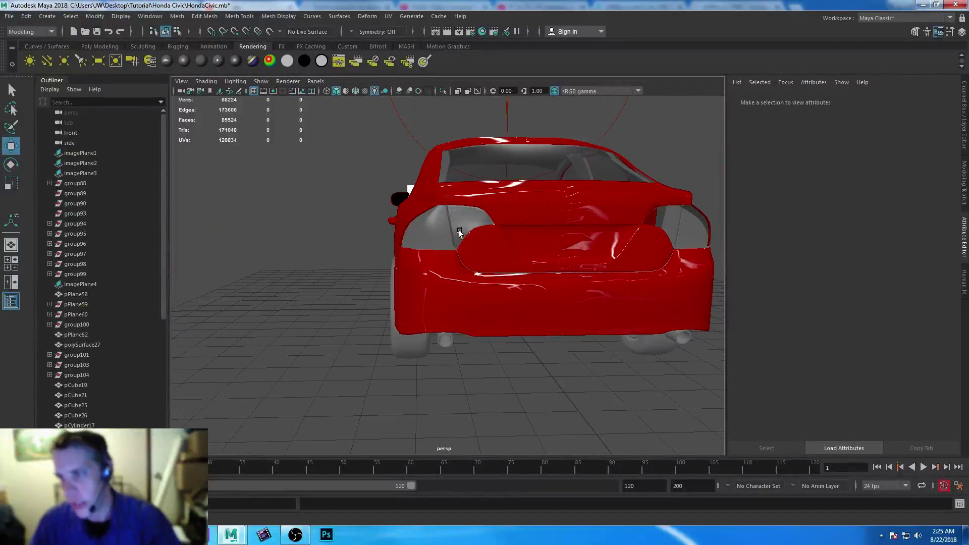
pyautogui.scroll(6, 459, 232)
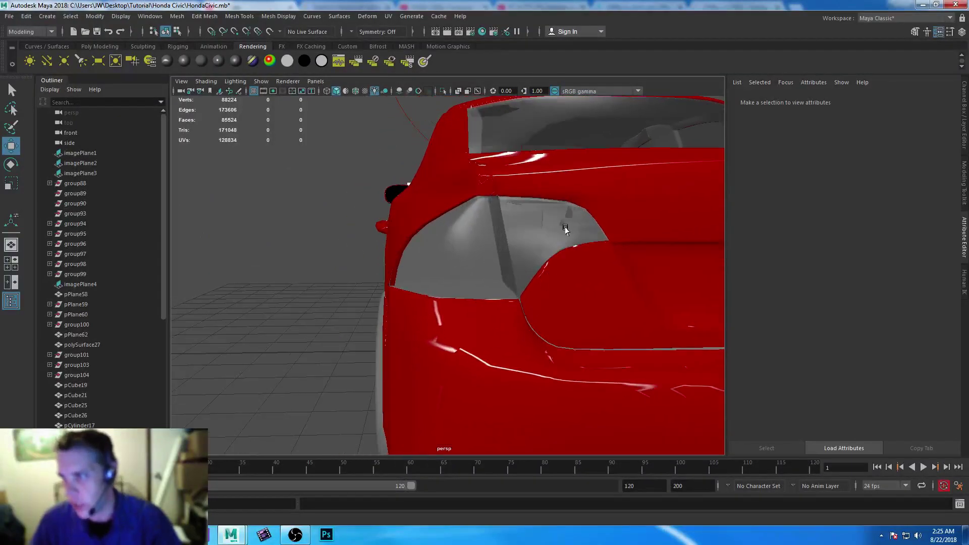
pyautogui.scroll(-5, 590, 283)
pyautogui.keyDown('alt'); pyautogui.moveTo(571, 270); pyautogui.dragTo(244, 272); pyautogui.keyUp('alt')
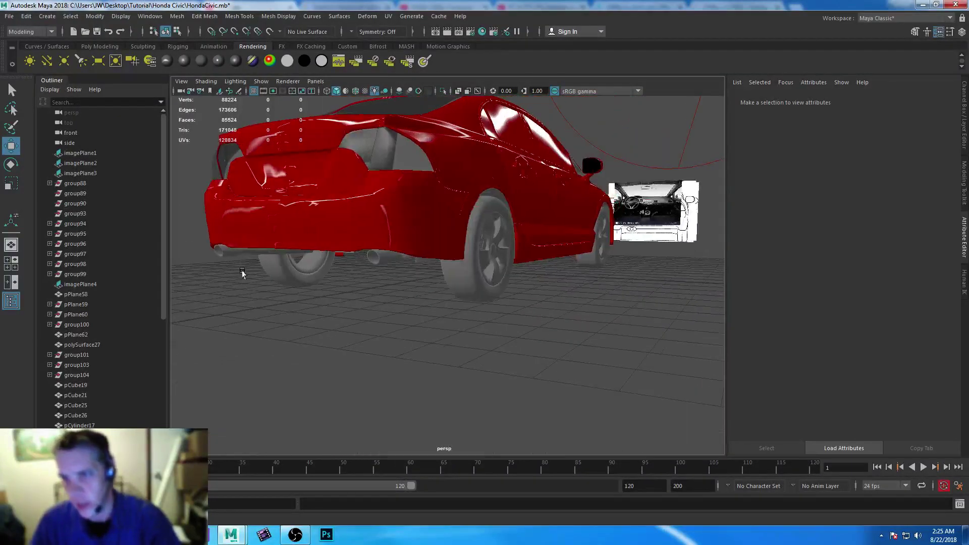
pyautogui.click(218, 252)
pyautogui.keyDown('shift'); pyautogui.click(388, 257); pyautogui.keyUp('shift')
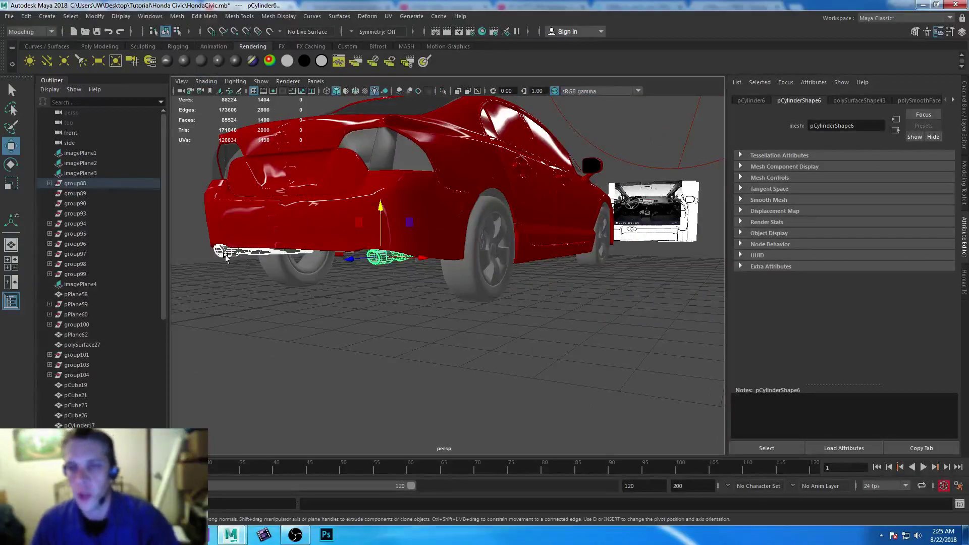
pyautogui.click(217, 61)
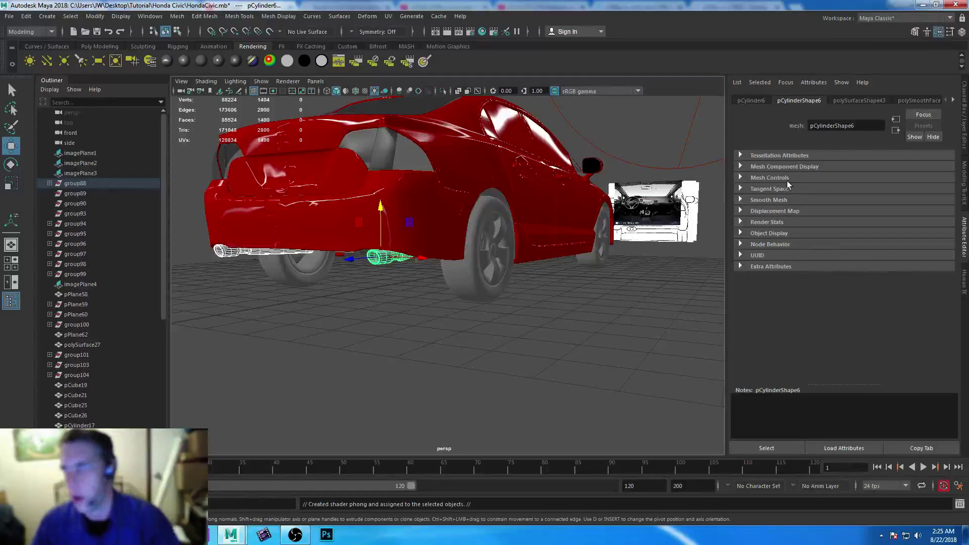
# - Give the exhaust pipes' Phong material a dark grey colour, cosine power 100, white specular colour, reflectivity 1 and slight incandescence
pyautogui.moveTo(891, 214); pyautogui.dragTo(856, 216)
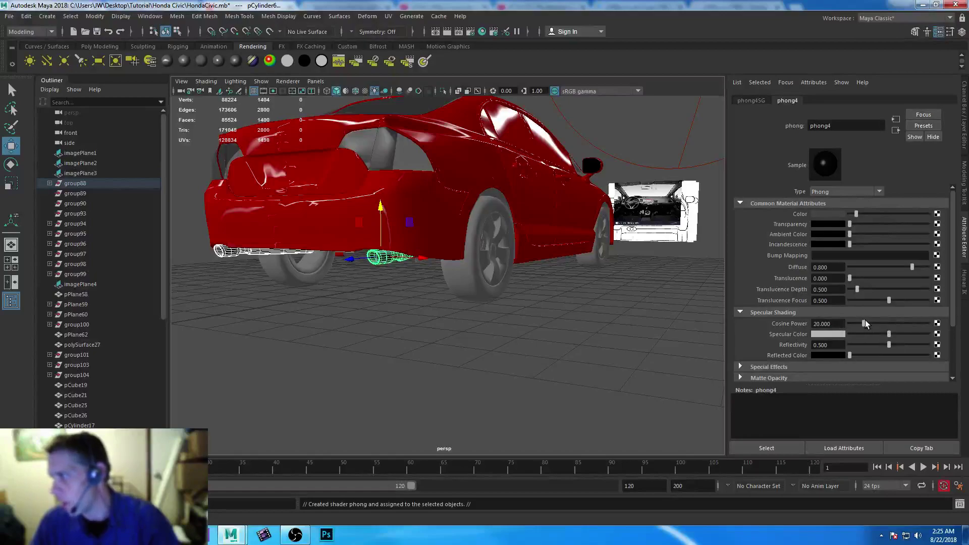
pyautogui.moveTo(888, 335); pyautogui.dragTo(947, 332)
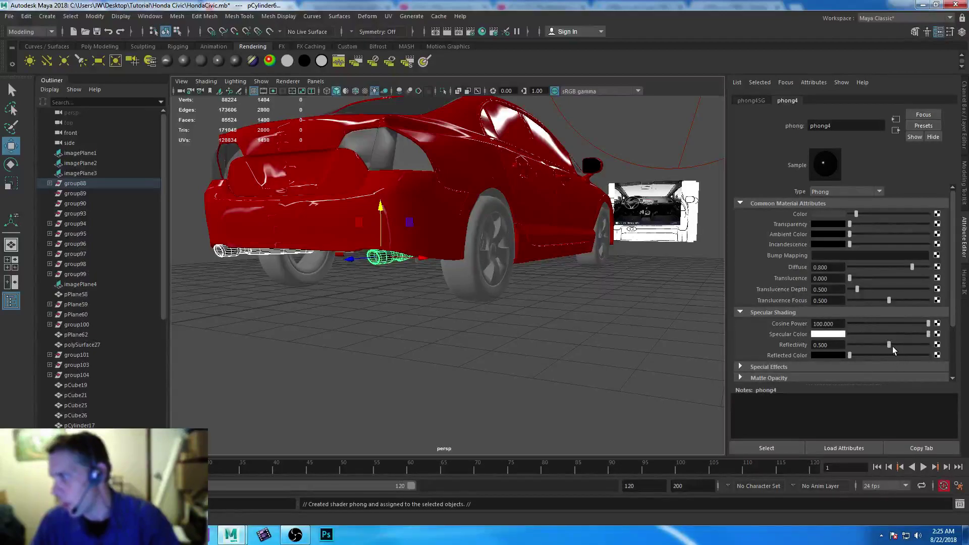
pyautogui.moveTo(849, 235); pyautogui.dragTo(853, 248)
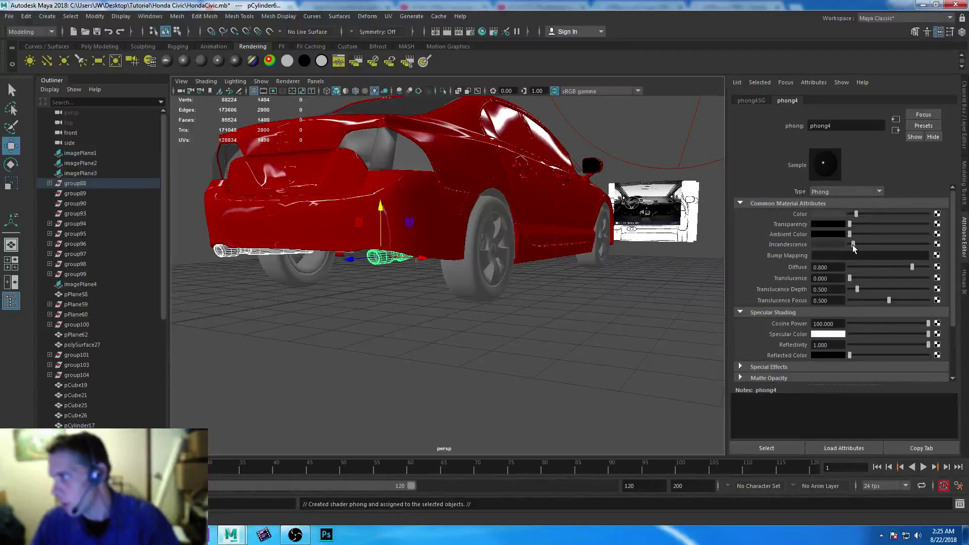
pyautogui.keyDown('alt'); pyautogui.moveTo(671, 298); pyautogui.dragTo(464, 301); pyautogui.keyUp('alt')
pyautogui.click(518, 338)
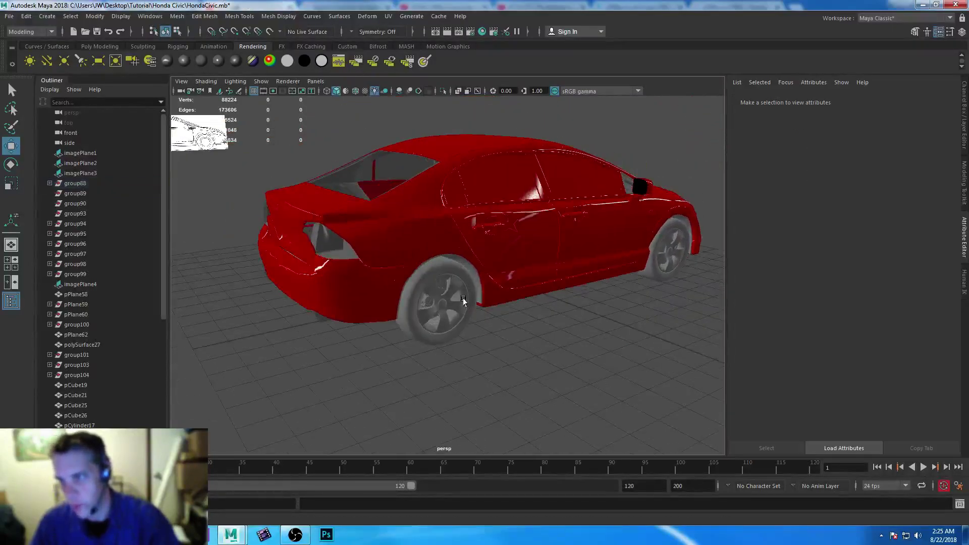
pyautogui.click(318, 319)
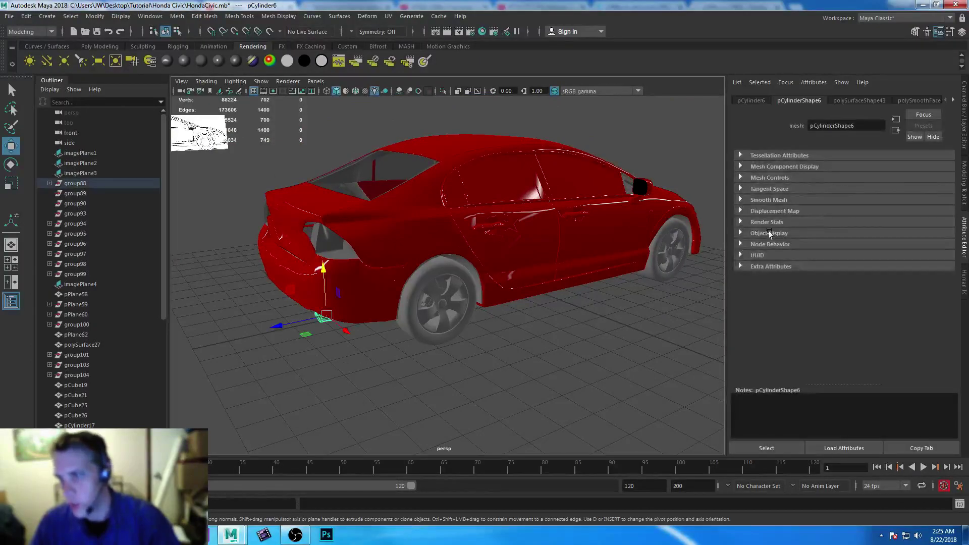
pyautogui.click(953, 101)
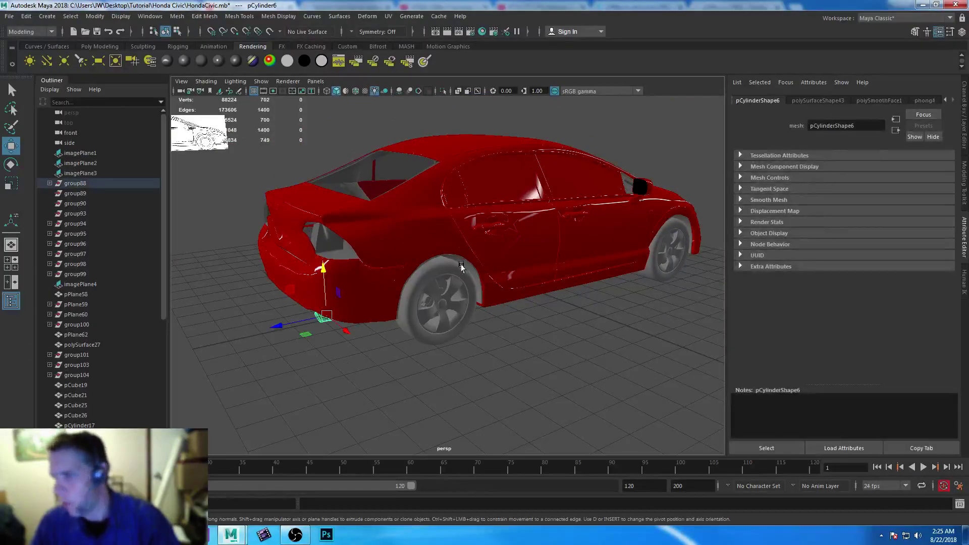
# - Select the rims and hub caps of the front and rear wheels on the near side of the car
pyautogui.click(446, 292)
pyautogui.keyDown('shift'); pyautogui.click(673, 242); pyautogui.keyUp('shift')
pyautogui.scroll(5, 414, 338)
pyautogui.press('q')
pyautogui.scroll(-1, 492, 337)
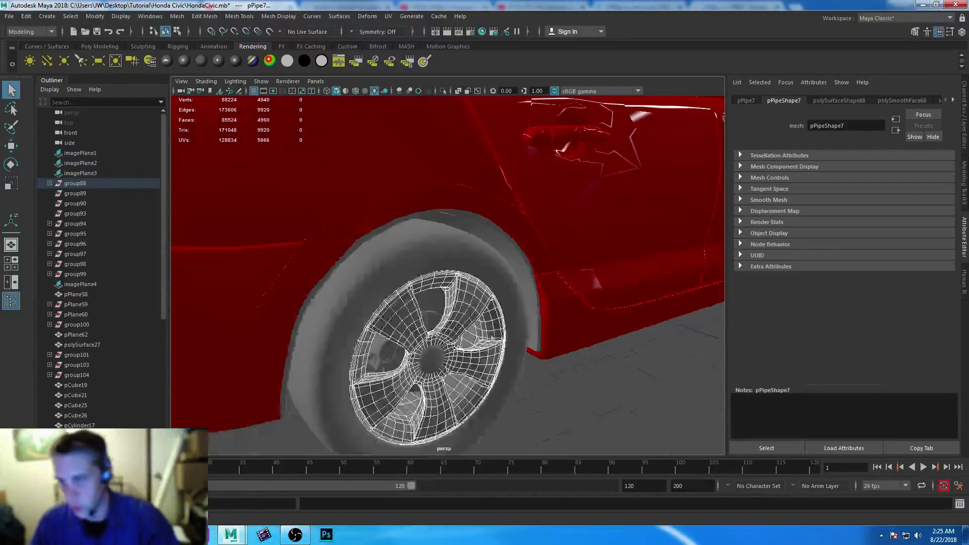
pyautogui.keyDown('alt'); pyautogui.moveTo(432, 355); pyautogui.dragTo(423, 251, button='middle'); pyautogui.keyUp('alt')
pyautogui.keyDown('shift'); pyautogui.click(423, 251); pyautogui.keyUp('shift')
pyautogui.scroll(-2, 568, 264)
pyautogui.keyDown('alt'); pyautogui.moveTo(629, 266); pyautogui.dragTo(370, 326, button='middle'); pyautogui.keyUp('alt')
pyautogui.keyDown('shift'); pyautogui.click(365, 308); pyautogui.keyUp('shift')
pyautogui.scroll(-4, 361, 313)
# - Add the rims and hub caps of both wheels on the opposite side to the selection
pyautogui.keyDown('alt'); pyautogui.moveTo(266, 380); pyautogui.dragTo(519, 311); pyautogui.keyUp('alt')
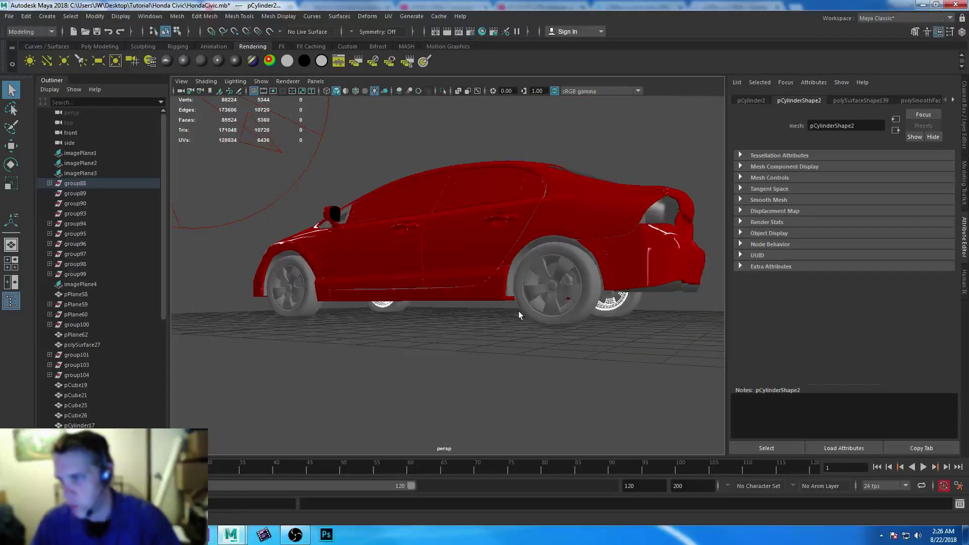
pyautogui.click(560, 289)
pyautogui.click(553, 286)
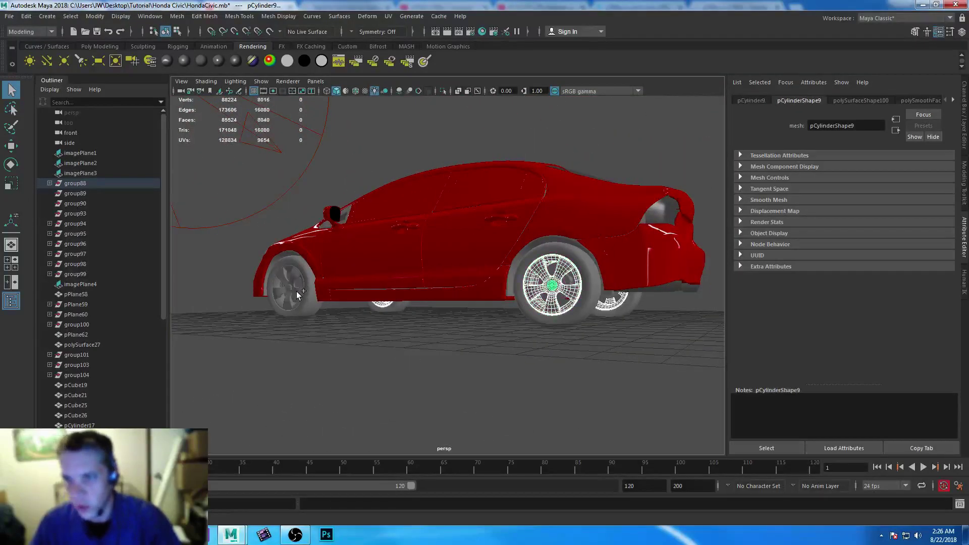
pyautogui.click(290, 288)
pyautogui.keyDown('shift'); pyautogui.click(289, 289); pyautogui.keyUp('shift')
pyautogui.keyDown('alt'); pyautogui.moveTo(305, 312); pyautogui.dragTo(349, 348); pyautogui.keyUp('alt')
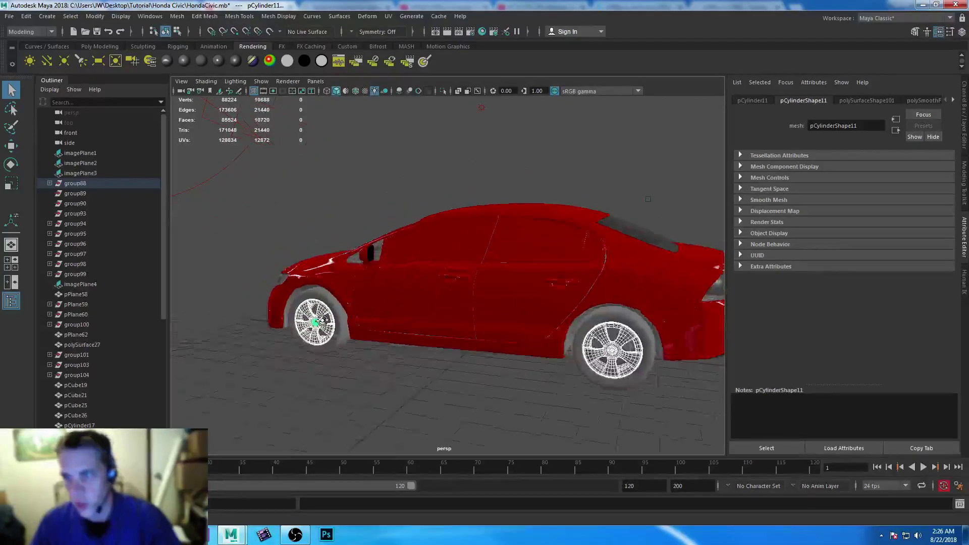
pyautogui.keyDown('alt'); pyautogui.moveTo(359, 351); pyautogui.dragTo(477, 394, button='right'); pyautogui.keyUp('alt')
pyautogui.moveTo(397, 356)
pyautogui.keyDown('alt'); pyautogui.mouseDown(button='middle')
pyautogui.moveTo(482, 383)
pyautogui.moveTo(400, 367)
pyautogui.moveTo(397, 357)
pyautogui.mouseUp(button='middle'); pyautogui.keyUp('alt')
pyautogui.click(575, 346)
pyautogui.keyDown('alt'); pyautogui.moveTo(580, 368); pyautogui.dragTo(476, 195); pyautogui.keyUp('alt')
pyautogui.click(479, 185)
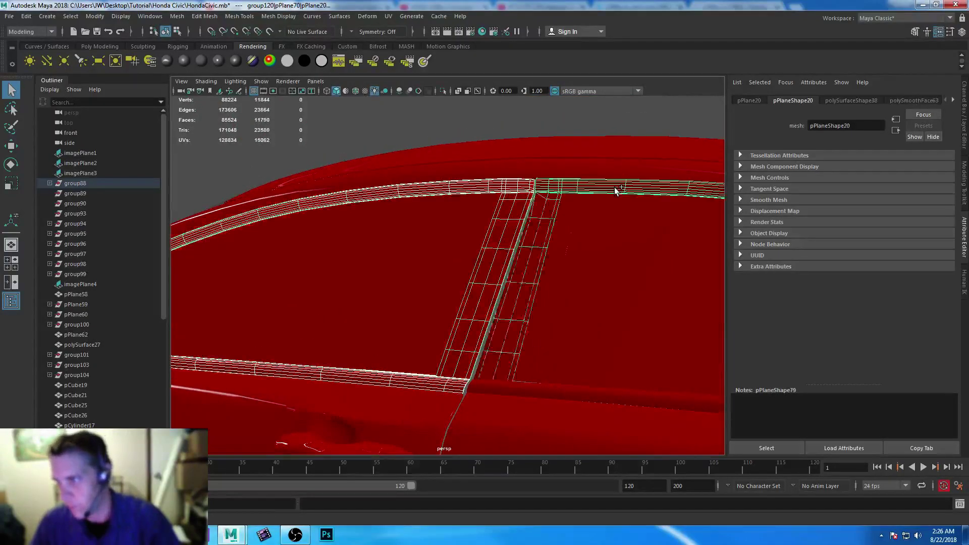
pyautogui.hotkey('ctrl', 'z')
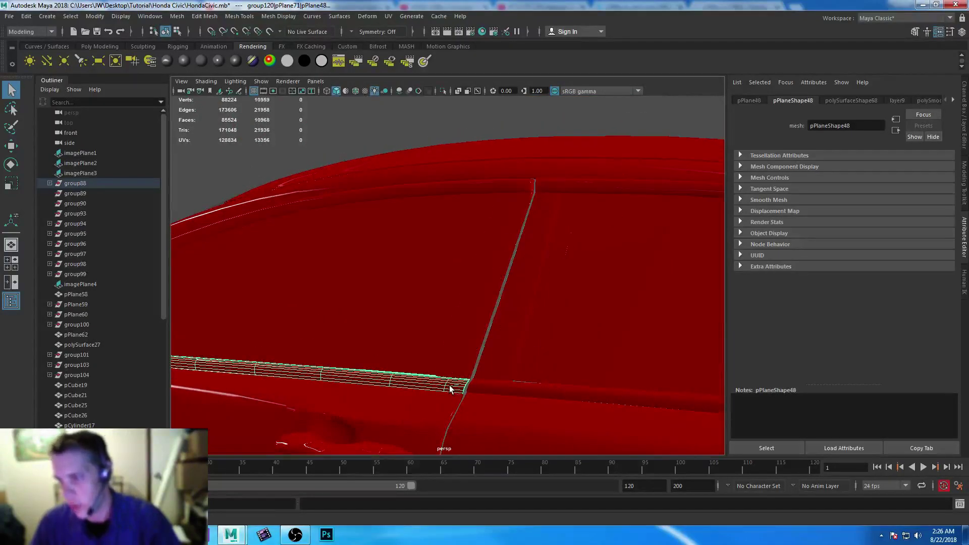
pyautogui.hotkey('ctrl', 'z')
# - Add the triangular quarter-window frames beside both side mirrors to the wheel selection
pyautogui.keyDown('alt'); pyautogui.moveTo(330, 389); pyautogui.dragTo(454, 381, button='middle'); pyautogui.keyUp('alt')
pyautogui.keyDown('alt'); pyautogui.moveTo(454, 381); pyautogui.dragTo(487, 323); pyautogui.keyUp('alt')
pyautogui.keyDown('alt'); pyautogui.moveTo(486, 323); pyautogui.dragTo(616, 359, button='right'); pyautogui.keyUp('alt')
pyautogui.click(502, 405)
pyautogui.keyDown('alt'); pyautogui.moveTo(616, 359); pyautogui.dragTo(552, 384); pyautogui.keyUp('alt')
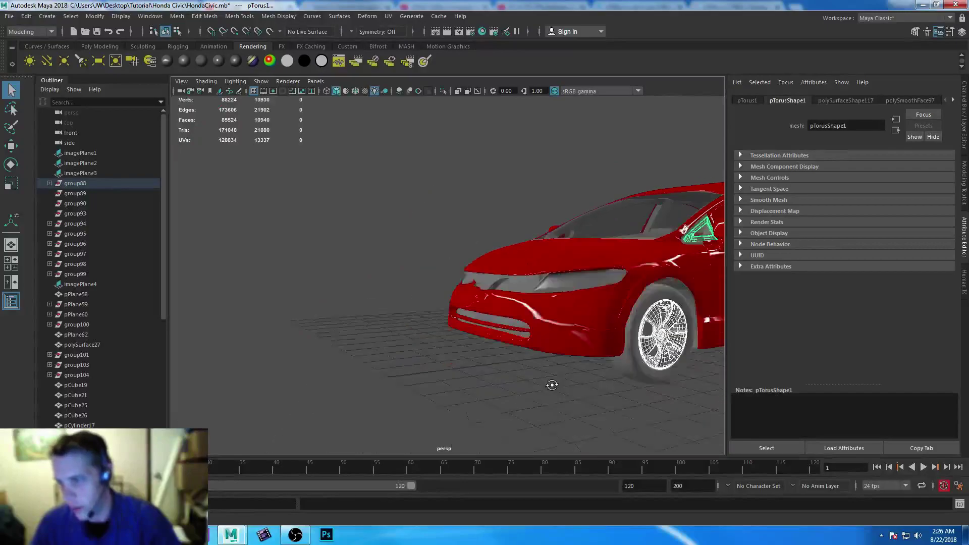
pyautogui.keyDown('alt'); pyautogui.moveTo(552, 385); pyautogui.dragTo(505, 354, button='right'); pyautogui.keyUp('alt')
pyautogui.keyDown('alt'); pyautogui.moveTo(504, 353); pyautogui.dragTo(413, 276); pyautogui.keyUp('alt')
pyautogui.keyDown('alt'); pyautogui.moveTo(413, 276); pyautogui.dragTo(520, 412, button='right'); pyautogui.keyUp('alt')
pyautogui.click(504, 392)
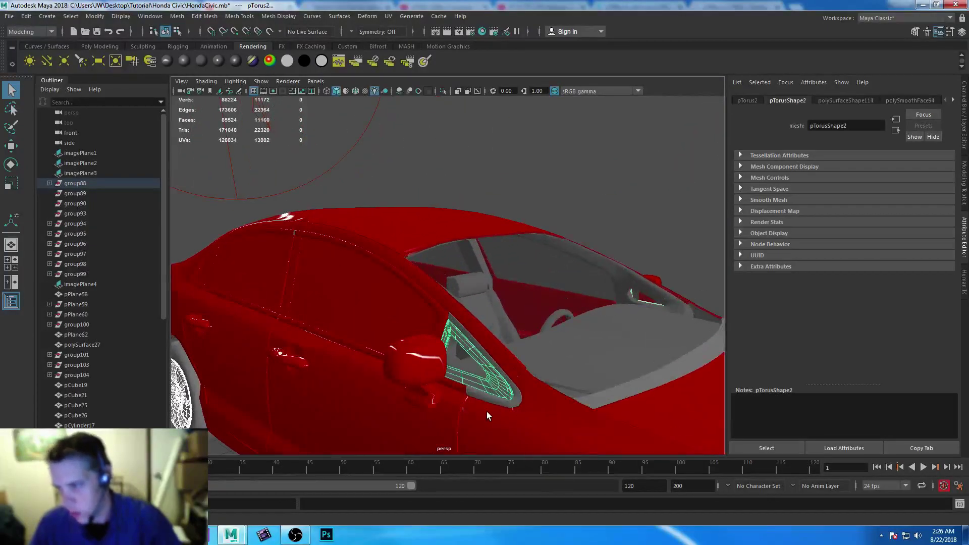
# - Add the outer handles of the front and rear doors on one side of the car to the selection
pyautogui.keyDown('alt'); pyautogui.moveTo(487, 411); pyautogui.dragTo(617, 320); pyautogui.keyUp('alt')
pyautogui.keyDown('alt'); pyautogui.moveTo(616, 320); pyautogui.dragTo(497, 379, button='right'); pyautogui.keyUp('alt')
pyautogui.keyDown('alt'); pyautogui.moveTo(498, 378); pyautogui.dragTo(571, 303, button='middle'); pyautogui.keyUp('alt')
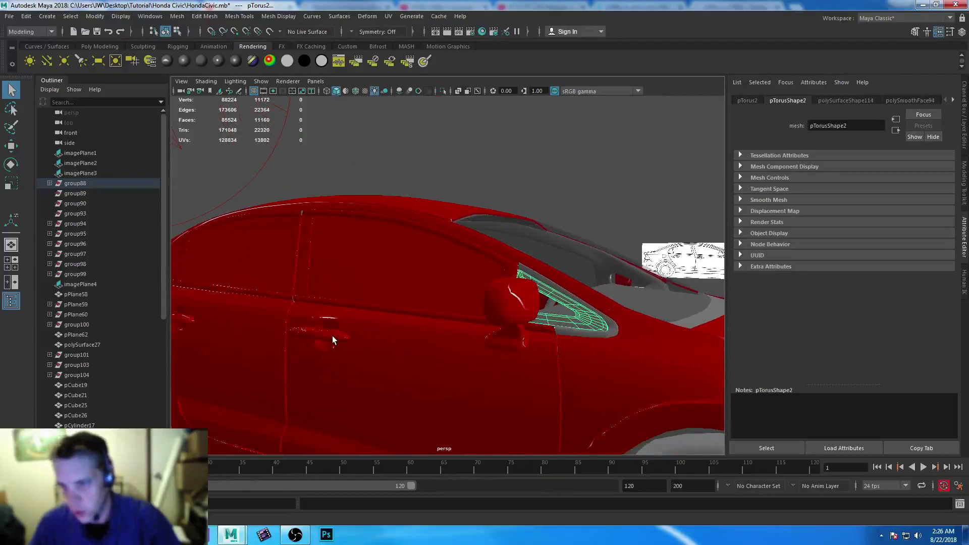
pyautogui.click(318, 337)
pyautogui.keyDown('alt'); pyautogui.moveTo(319, 353); pyautogui.dragTo(539, 347); pyautogui.keyUp('alt')
pyautogui.click(327, 314)
pyautogui.keyDown('alt'); pyautogui.moveTo(326, 314); pyautogui.dragTo(413, 286); pyautogui.keyUp('alt')
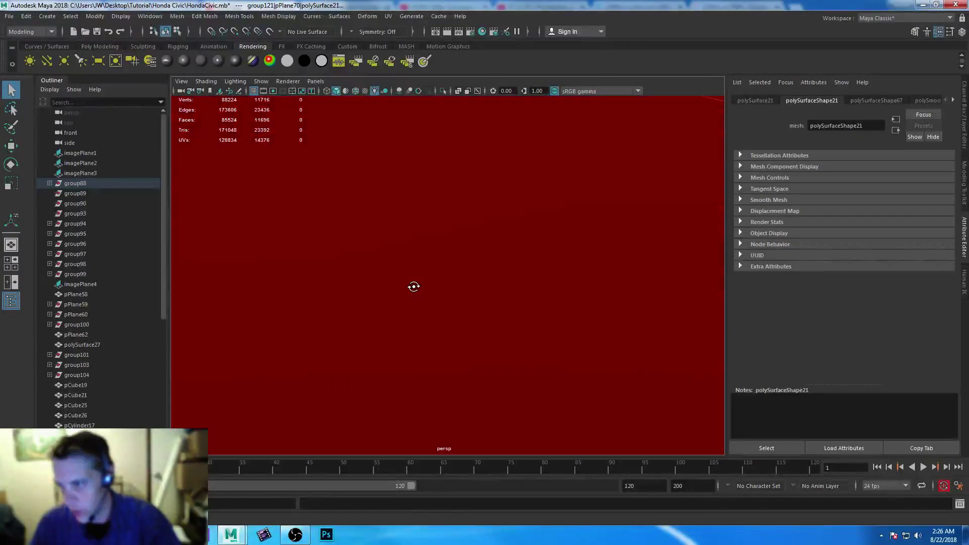
# - Add the outer handles of both doors on the opposite side of the car to the selection
pyautogui.scroll(-5, 513, 370)
pyautogui.keyDown('alt'); pyautogui.moveTo(513, 370); pyautogui.dragTo(452, 328, button='middle'); pyautogui.keyUp('alt')
pyautogui.scroll(6, 488, 352)
pyautogui.click(338, 195)
pyautogui.scroll(-5, 582, 278)
pyautogui.keyDown('alt'); pyautogui.moveTo(613, 276); pyautogui.dragTo(474, 271); pyautogui.keyUp('alt')
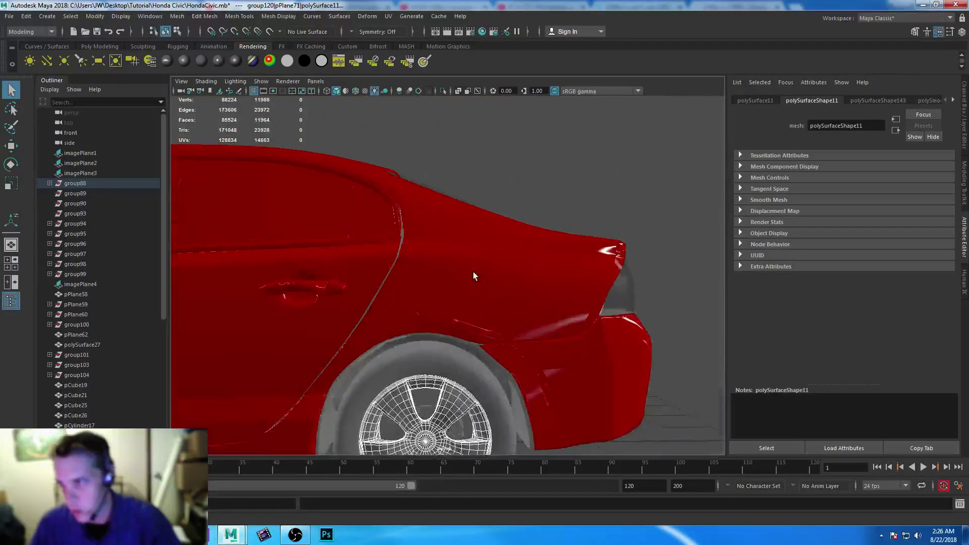
pyautogui.scroll(3, 473, 273)
pyautogui.click(182, 295)
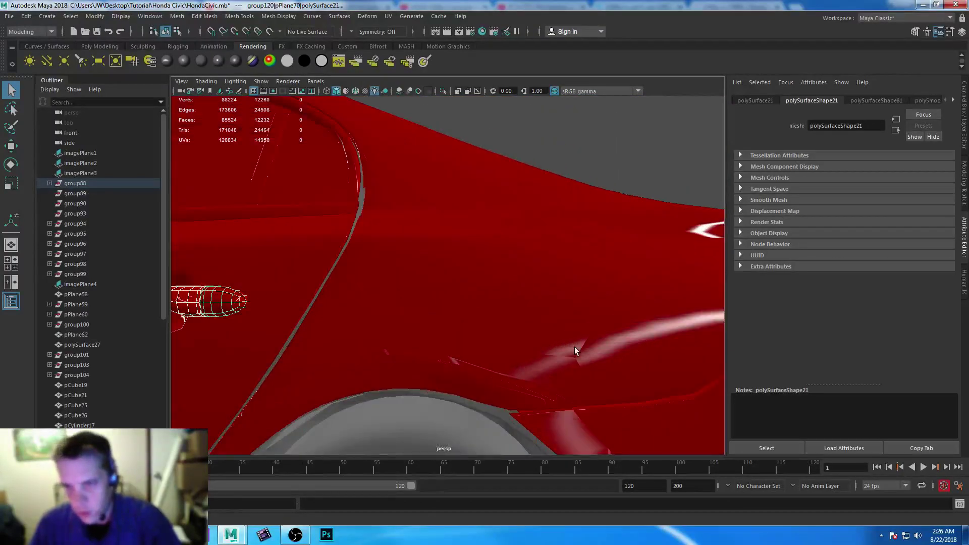
# - Add the grey light housings recessed into the car body on both sides to the selection
pyautogui.scroll(-5, 574, 346)
pyautogui.keyDown('alt'); pyautogui.moveTo(394, 335); pyautogui.dragTo(481, 347); pyautogui.keyUp('alt')
pyautogui.scroll(4, 379, 381)
pyautogui.scroll(4, 434, 353)
pyautogui.scroll(2, 518, 354)
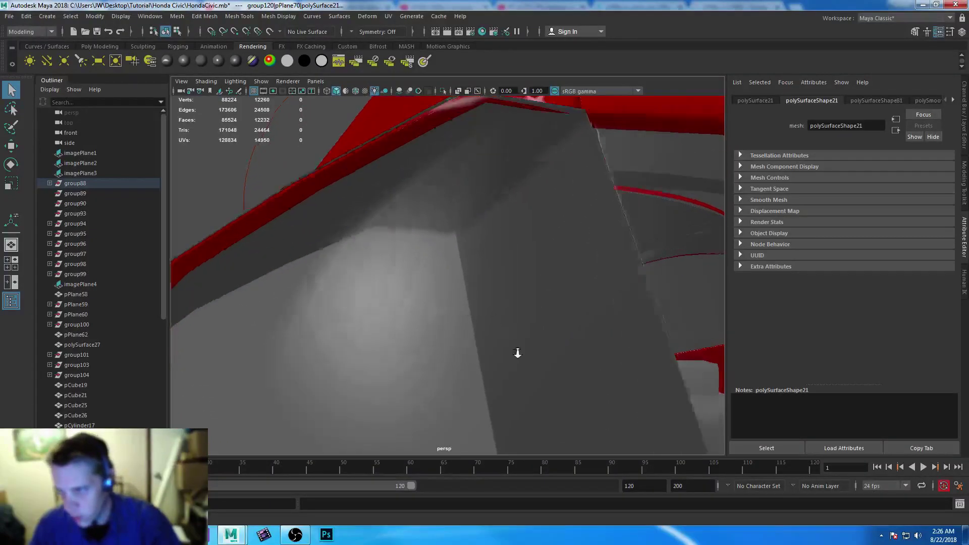
pyautogui.scroll(4, 517, 353)
pyautogui.click(505, 295)
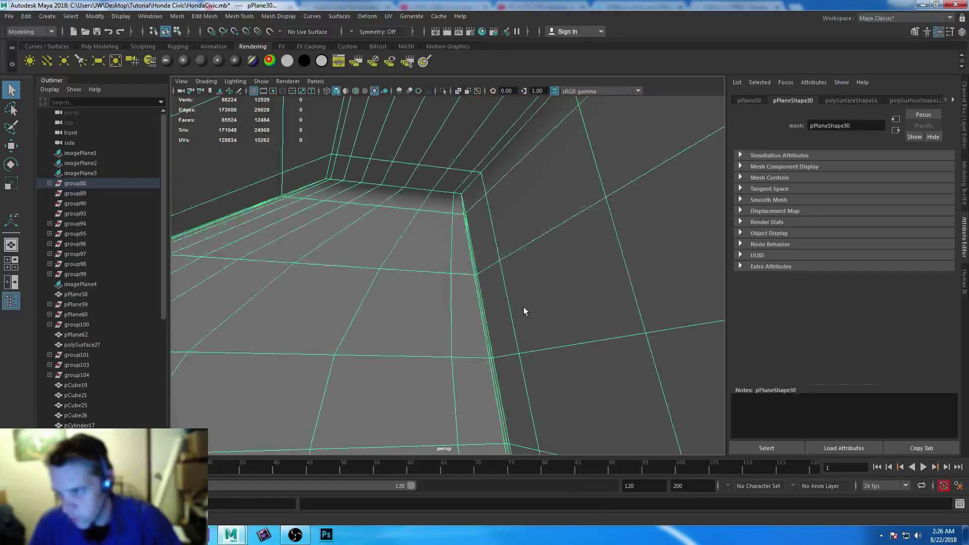
pyautogui.scroll(-5, 524, 312)
pyautogui.keyDown('alt'); pyautogui.moveTo(523, 312); pyautogui.dragTo(341, 263); pyautogui.keyUp('alt')
pyautogui.keyDown('alt'); pyautogui.moveTo(341, 262); pyautogui.dragTo(274, 162, button='right'); pyautogui.keyUp('alt')
pyautogui.click(415, 305)
pyautogui.keyDown('alt'); pyautogui.moveTo(275, 162); pyautogui.dragTo(495, 278); pyautogui.keyUp('alt')
pyautogui.scroll(-6, 456, 392)
pyautogui.keyDown('alt'); pyautogui.moveTo(491, 346); pyautogui.dragTo(450, 307, button='right'); pyautogui.keyUp('alt')
pyautogui.click(451, 309)
pyautogui.keyDown('alt'); pyautogui.moveTo(526, 350); pyautogui.dragTo(540, 326, button='right'); pyautogui.keyUp('alt')
pyautogui.keyDown('alt'); pyautogui.moveTo(540, 327); pyautogui.dragTo(461, 324); pyautogui.keyUp('alt')
pyautogui.keyDown('alt'); pyautogui.moveTo(461, 325); pyautogui.dragTo(592, 363, button='middle'); pyautogui.keyUp('alt')
pyautogui.keyDown('alt'); pyautogui.moveTo(592, 364); pyautogui.dragTo(383, 285, button='right'); pyautogui.keyUp('alt')
pyautogui.click(438, 335)
# - Add the inner handles of the two rear doors inside the cabin to the selection
pyautogui.keyDown('alt'); pyautogui.moveTo(383, 285); pyautogui.dragTo(395, 272); pyautogui.keyUp('alt')
pyautogui.keyDown('alt'); pyautogui.moveTo(395, 272); pyautogui.dragTo(397, 391, button='right'); pyautogui.keyUp('alt')
pyautogui.keyDown('alt'); pyautogui.moveTo(398, 391); pyautogui.dragTo(371, 305, button='middle'); pyautogui.keyUp('alt')
pyautogui.keyDown('alt'); pyautogui.moveTo(371, 305); pyautogui.dragTo(458, 443, button='right'); pyautogui.keyUp('alt')
pyautogui.keyDown('alt'); pyautogui.moveTo(458, 443); pyautogui.dragTo(341, 304); pyautogui.keyUp('alt')
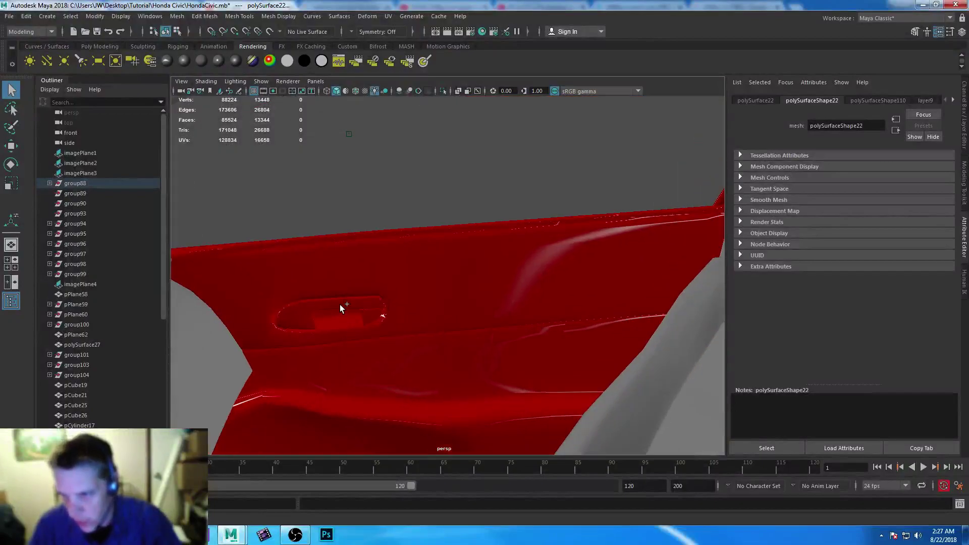
pyautogui.click(337, 303)
pyautogui.keyDown('shift'); pyautogui.click(573, 318); pyautogui.keyUp('shift')
pyautogui.keyDown('alt'); pyautogui.moveTo(573, 318); pyautogui.dragTo(396, 318); pyautogui.keyUp('alt')
pyautogui.keyDown('alt'); pyautogui.moveTo(396, 318); pyautogui.dragTo(468, 344, button='right'); pyautogui.keyUp('alt')
pyautogui.keyDown('alt'); pyautogui.moveTo(469, 344); pyautogui.dragTo(541, 232); pyautogui.keyUp('alt')
pyautogui.click(551, 208)
pyautogui.keyDown('shift'); pyautogui.click(509, 318); pyautogui.keyUp('shift')
pyautogui.keyDown('alt'); pyautogui.moveTo(509, 318); pyautogui.dragTo(543, 315); pyautogui.keyUp('alt')
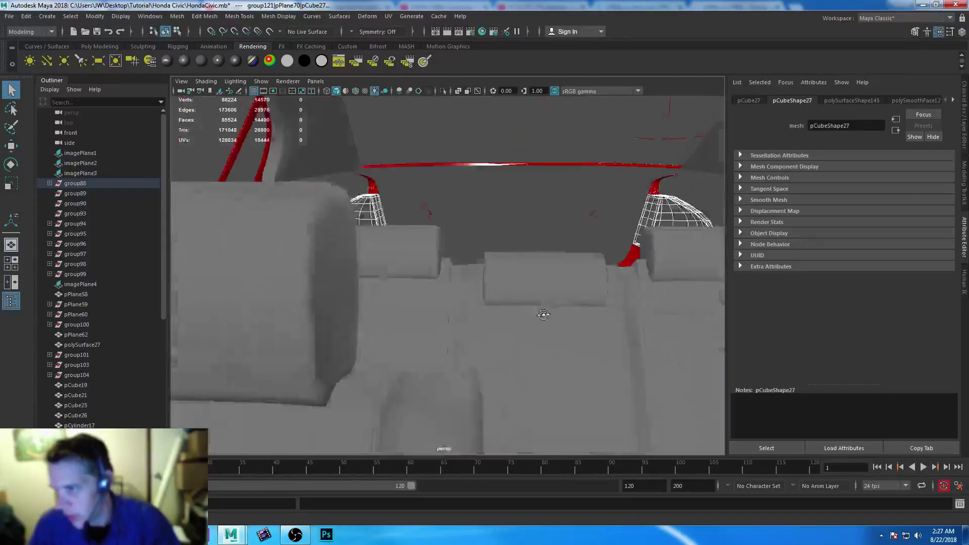
# - Add the inner handles of the two front doors to the selection
pyautogui.keyDown('alt'); pyautogui.moveTo(544, 314); pyautogui.dragTo(422, 275, button='right'); pyautogui.keyUp('alt')
pyautogui.moveTo(422, 275)
pyautogui.keyDown('alt'); pyautogui.mouseDown()
pyautogui.moveTo(374, 289)
pyautogui.moveTo(510, 298)
pyautogui.moveTo(413, 259)
pyautogui.mouseUp(); pyautogui.keyUp('alt')
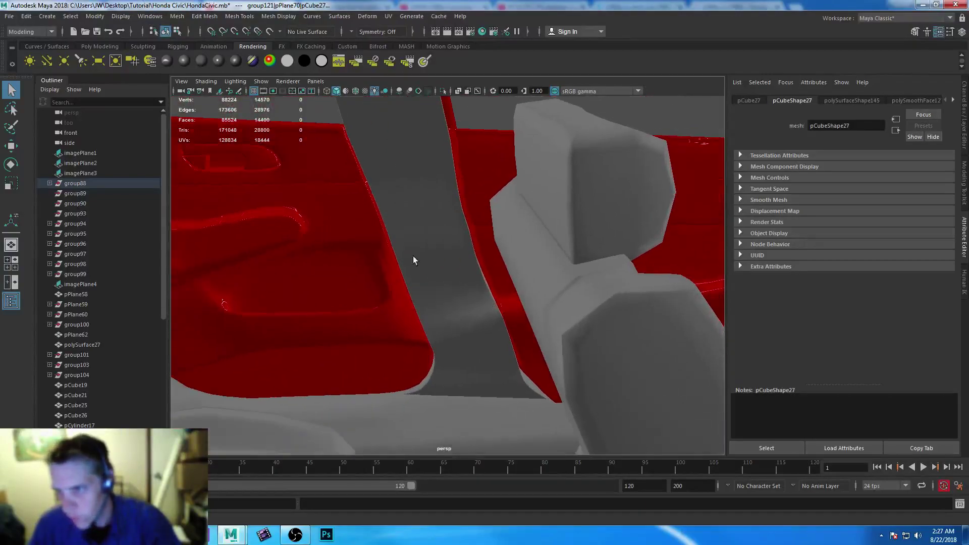
pyautogui.keyDown('shift'); pyautogui.click(200, 156); pyautogui.keyUp('shift')
pyautogui.keyDown('alt'); pyautogui.moveTo(407, 225); pyautogui.dragTo(475, 225); pyautogui.keyUp('alt')
pyautogui.keyDown('shift'); pyautogui.click(600, 184); pyautogui.keyUp('shift')
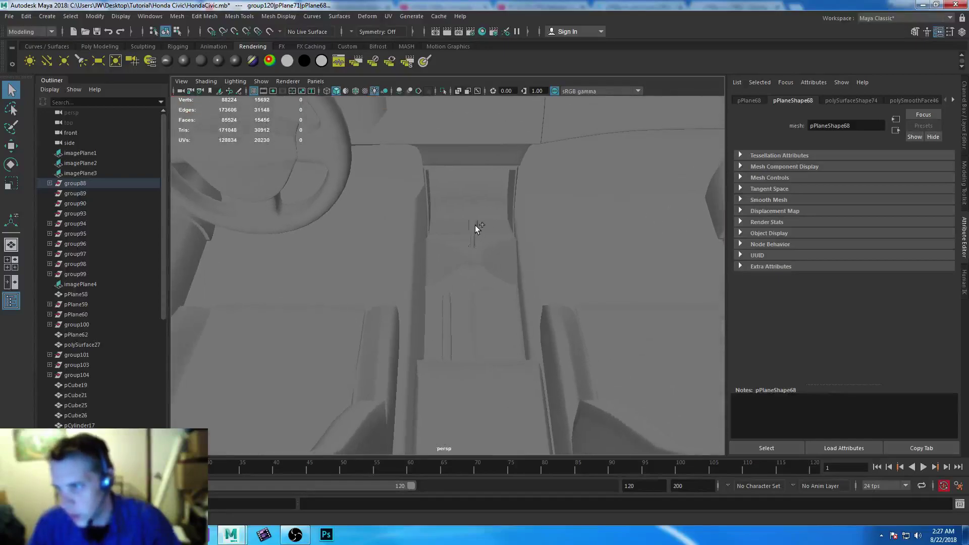
# - Add the centre console part between the front seats, assign the existing phong4 material to the whole selection, and deselect
pyautogui.click(475, 227)
pyautogui.keyDown('alt'); pyautogui.moveTo(567, 336); pyautogui.dragTo(462, 285); pyautogui.keyUp('alt')
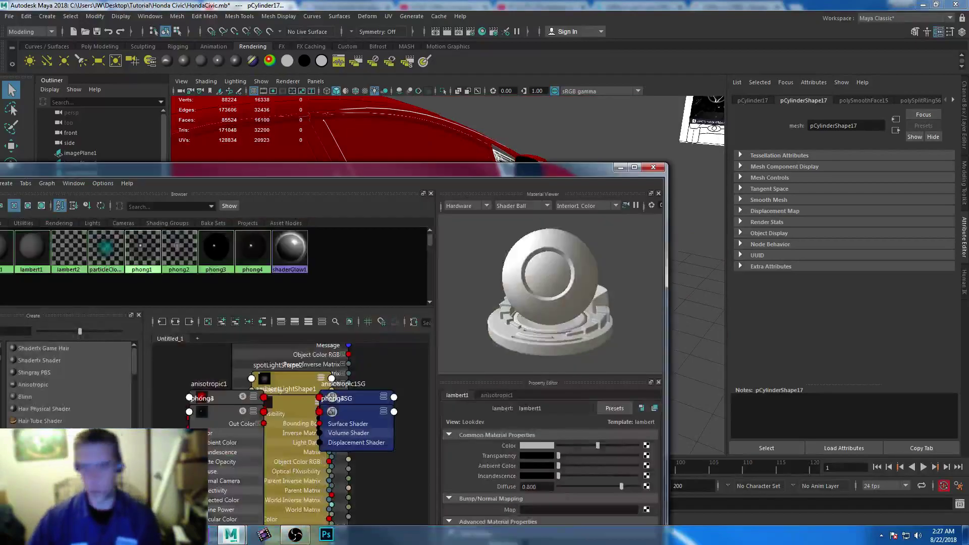
pyautogui.moveTo(258, 250); pyautogui.dragTo(256, 232, button='right')
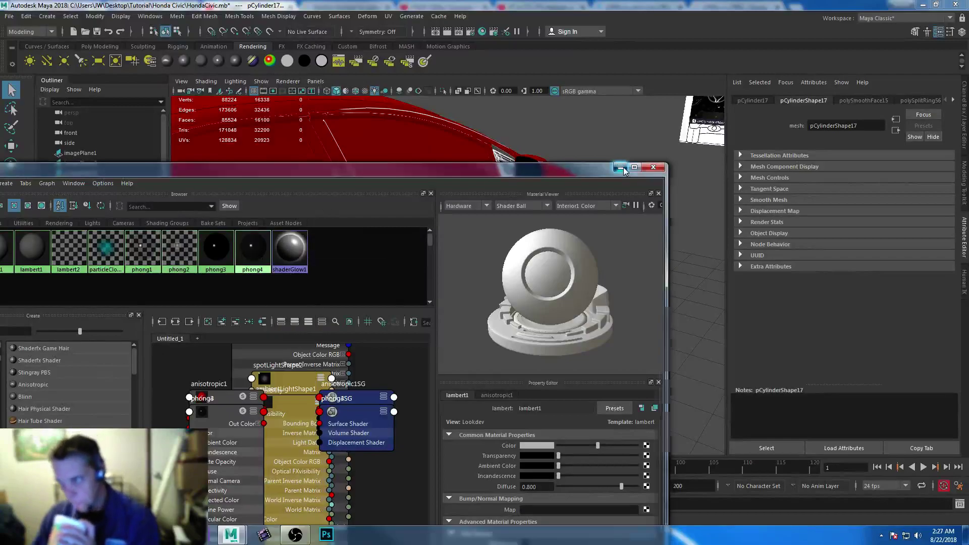
pyautogui.click(653, 167)
pyautogui.scroll(-5, 577, 316)
pyautogui.click(577, 327)
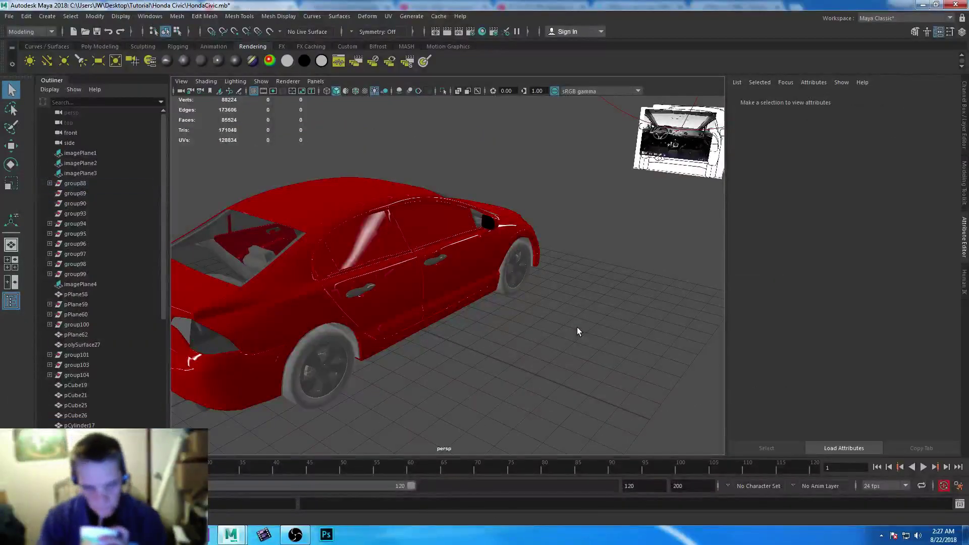
# - Save the scene and set the Maya Software render quality to 3D motion blur production with raytracing enabled
pyautogui.hotkey('ctrl', 's')
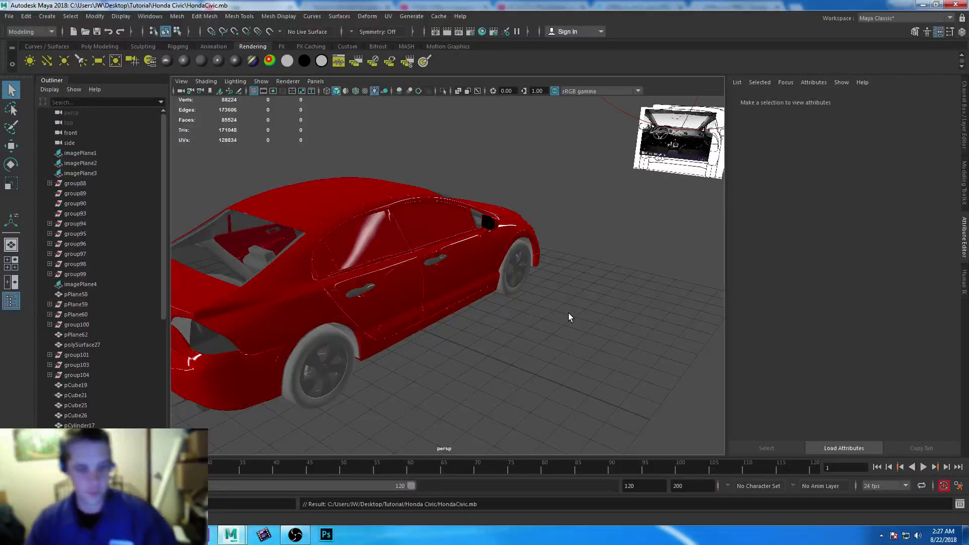
pyautogui.click(471, 32)
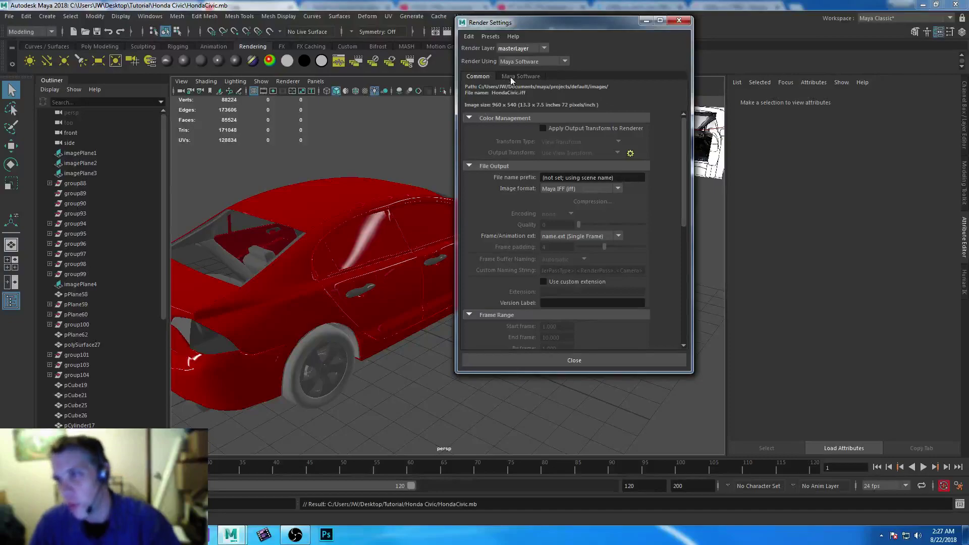
pyautogui.click(511, 77)
pyautogui.click(568, 99)
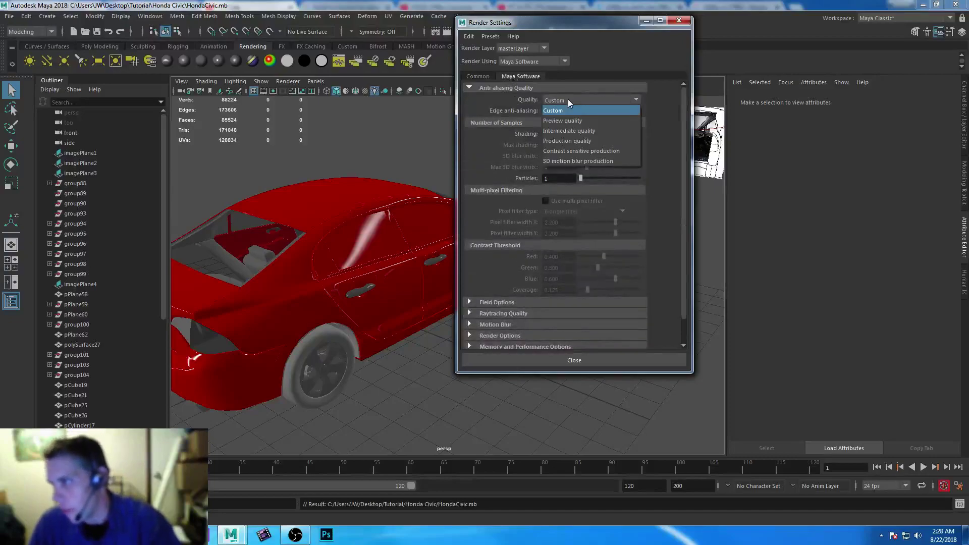
pyautogui.click(570, 160)
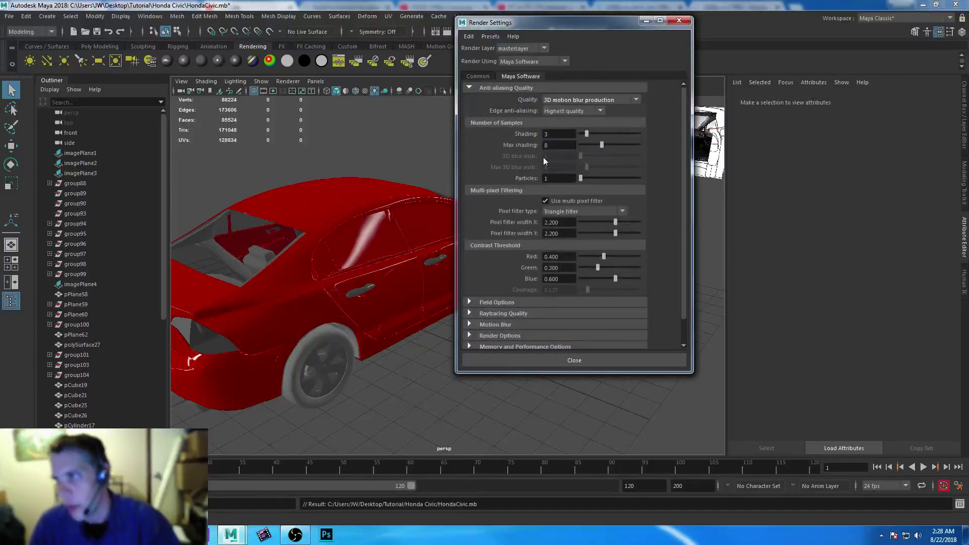
pyautogui.click(469, 313)
pyautogui.click(544, 324)
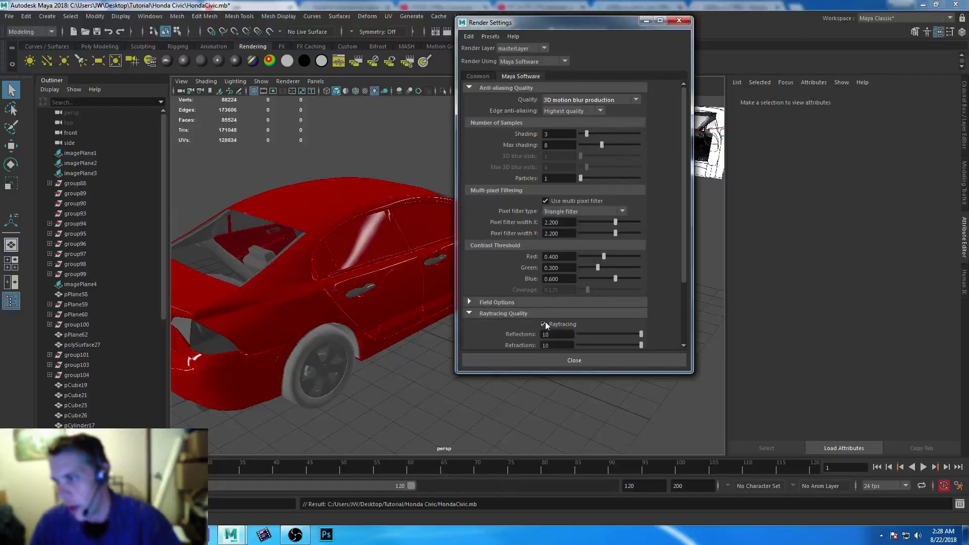
pyautogui.click(574, 359)
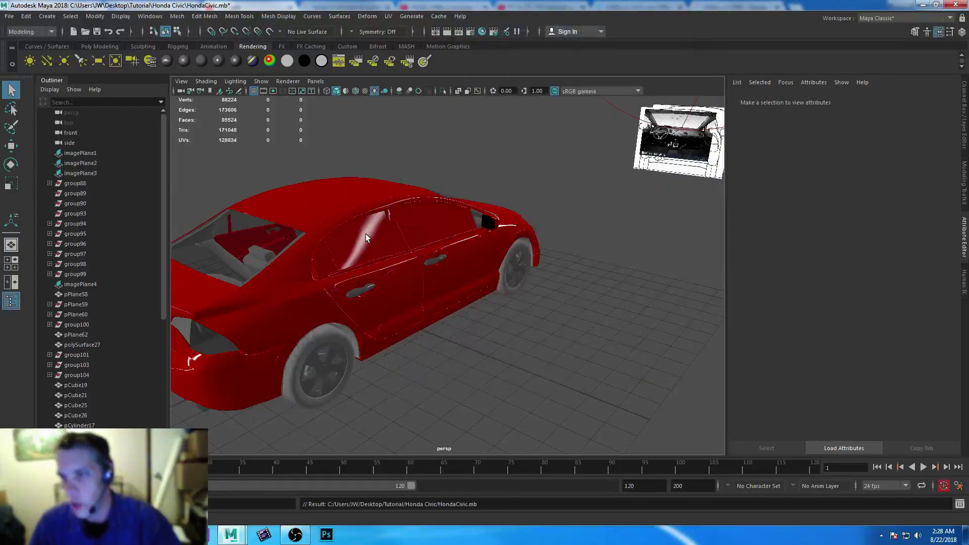
# - Select the side window panes on both sides of the car, assign the existing transparent glass material, and deselect
pyautogui.click(394, 230)
pyautogui.click(325, 263)
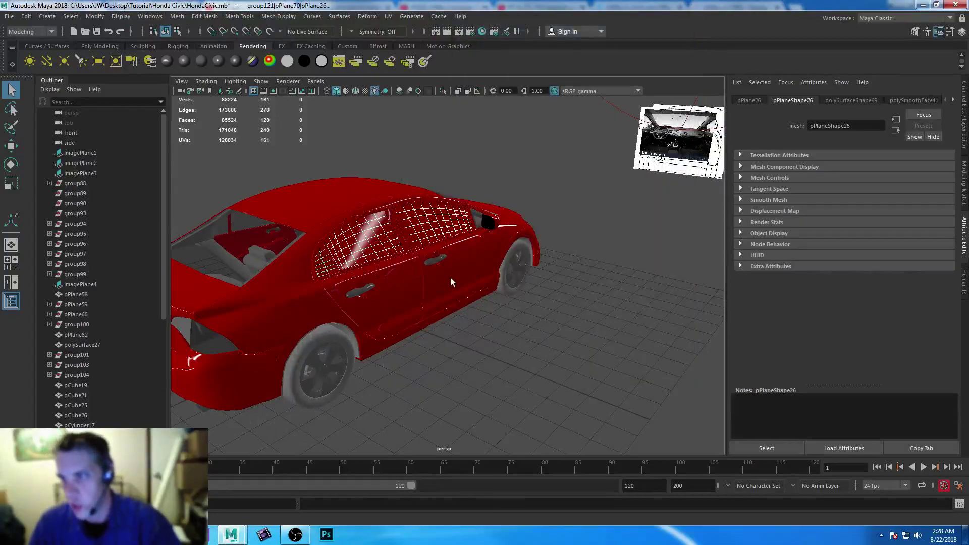
pyautogui.keyDown('alt'); pyautogui.moveTo(481, 282); pyautogui.dragTo(501, 260); pyautogui.keyUp('alt')
pyautogui.keyDown('shift'); pyautogui.click(501, 260); pyautogui.keyUp('shift')
pyautogui.keyDown('shift'); pyautogui.click(621, 250); pyautogui.keyUp('shift')
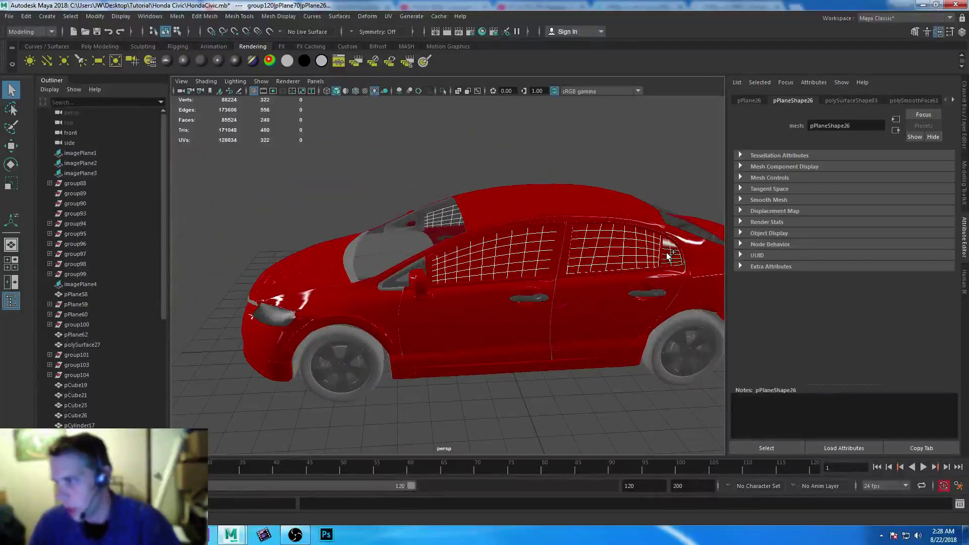
pyautogui.click(161, 512)
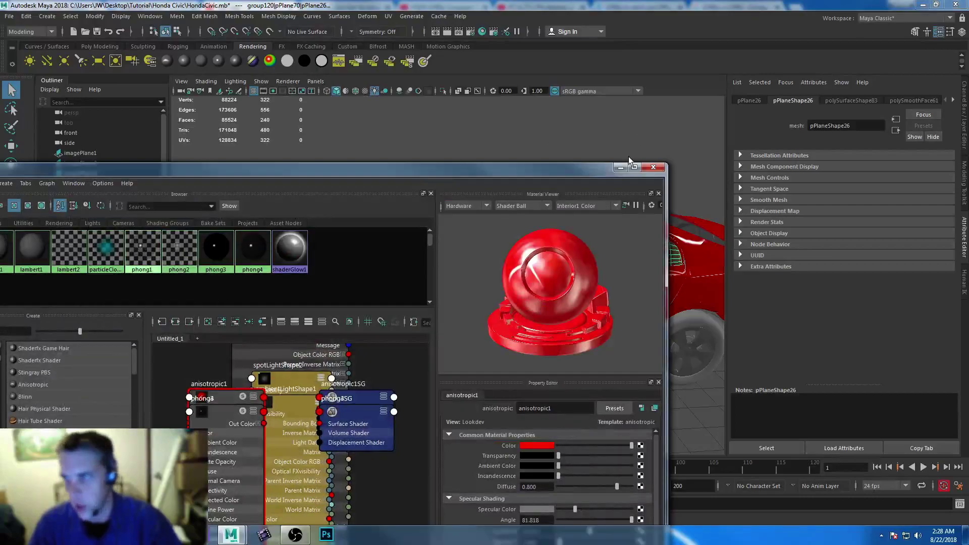
pyautogui.click(621, 167)
pyautogui.click(600, 199)
pyautogui.keyDown('alt'); pyautogui.moveTo(600, 199); pyautogui.dragTo(549, 311); pyautogui.keyUp('alt')
pyautogui.hotkey('ctrl', 's')
# - Save the scene, then render a perspective view along the front door and inspect the mirror and handle up close
pyautogui.scroll(5, 563, 326)
pyautogui.scroll(-5, 493, 281)
pyautogui.keyDown('alt'); pyautogui.moveTo(493, 281); pyautogui.dragTo(546, 340); pyautogui.keyUp('alt')
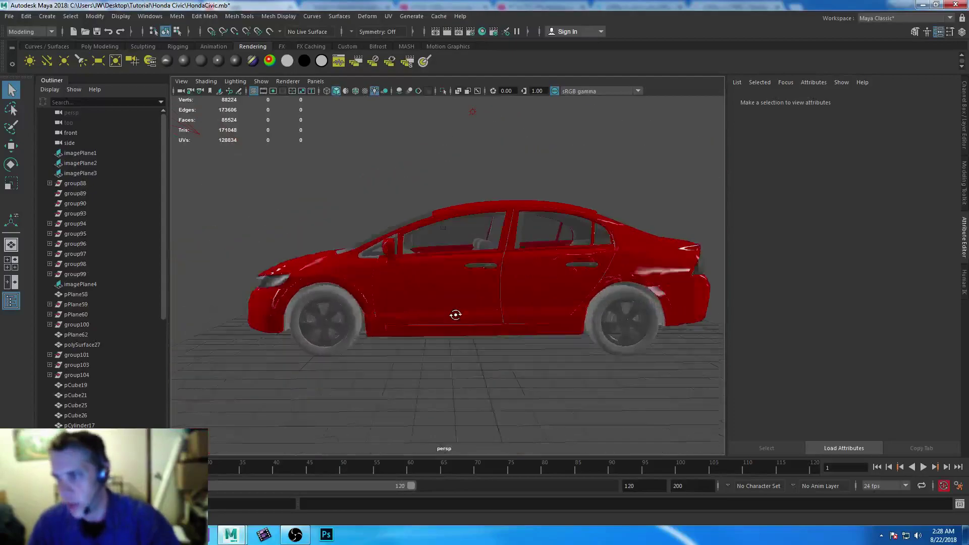
pyautogui.scroll(5, 516, 351)
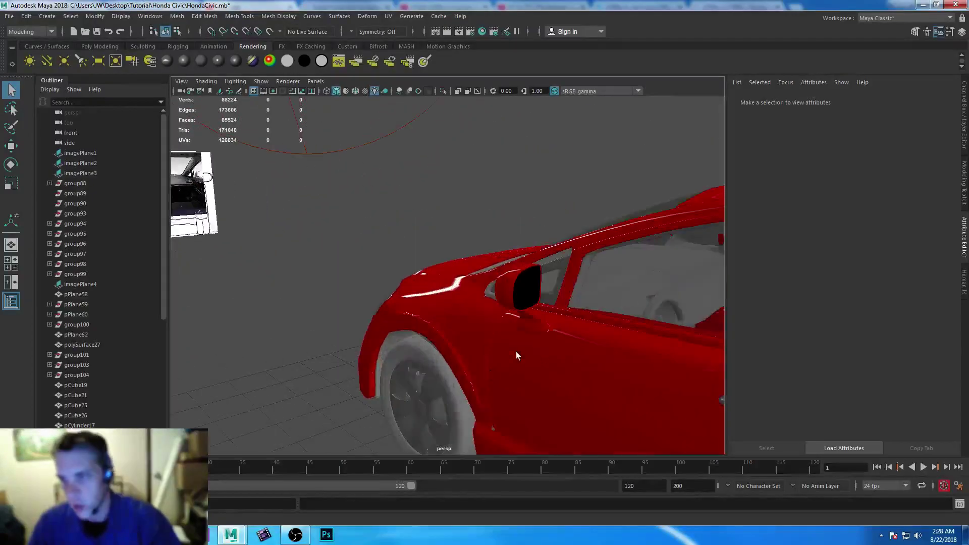
pyautogui.scroll(-4, 480, 352)
pyautogui.keyDown('alt'); pyautogui.moveTo(455, 310); pyautogui.dragTo(442, 356); pyautogui.keyUp('alt')
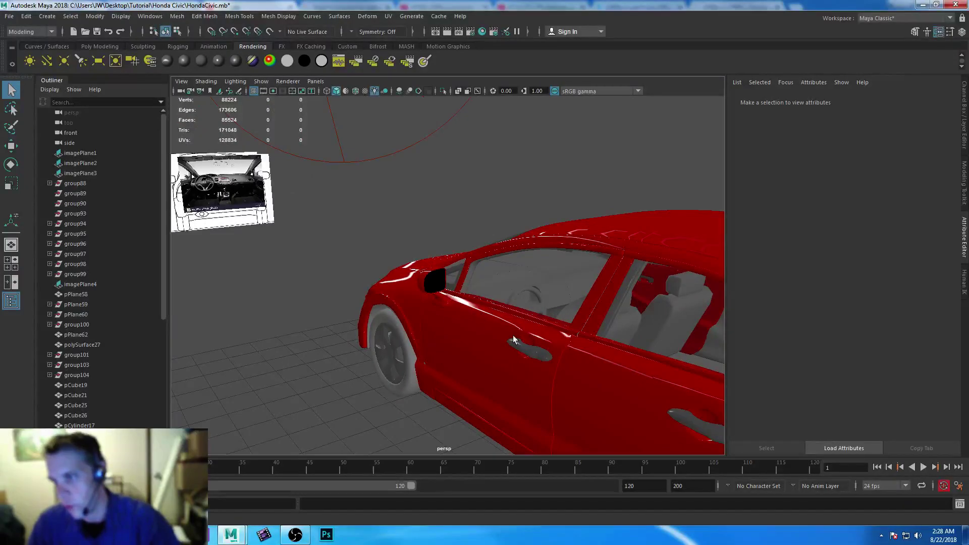
pyautogui.hotkey('ctrl', 's')
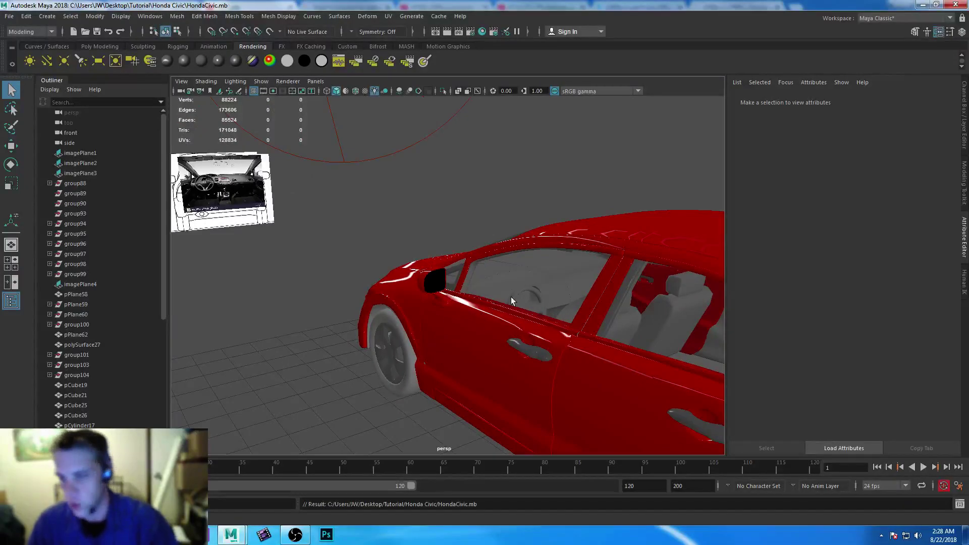
pyautogui.click(447, 32)
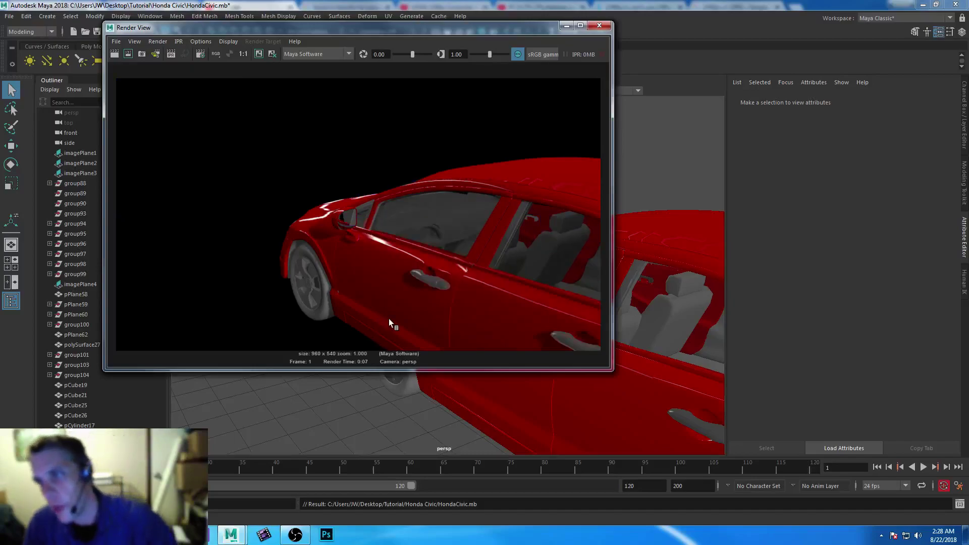
pyautogui.scroll(6, 355, 226)
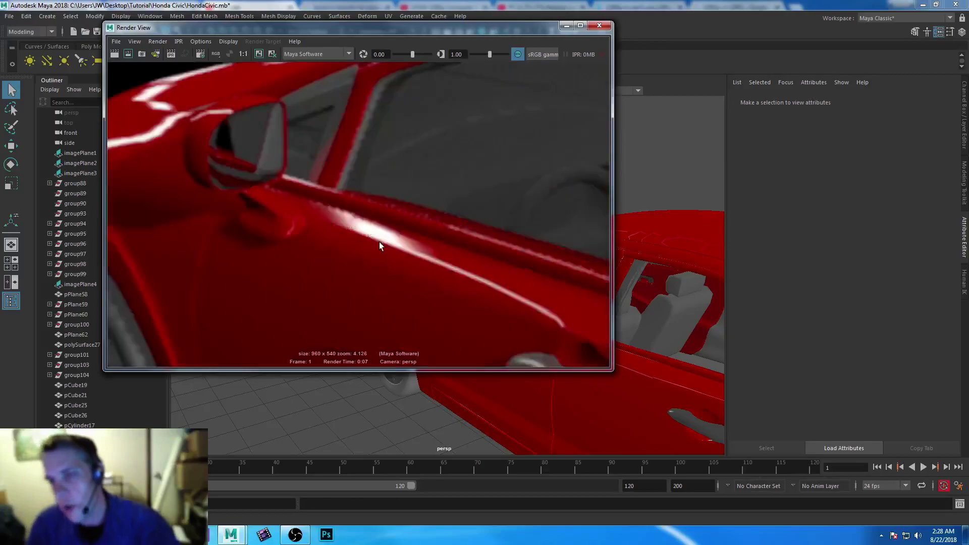
pyautogui.scroll(-7, 488, 253)
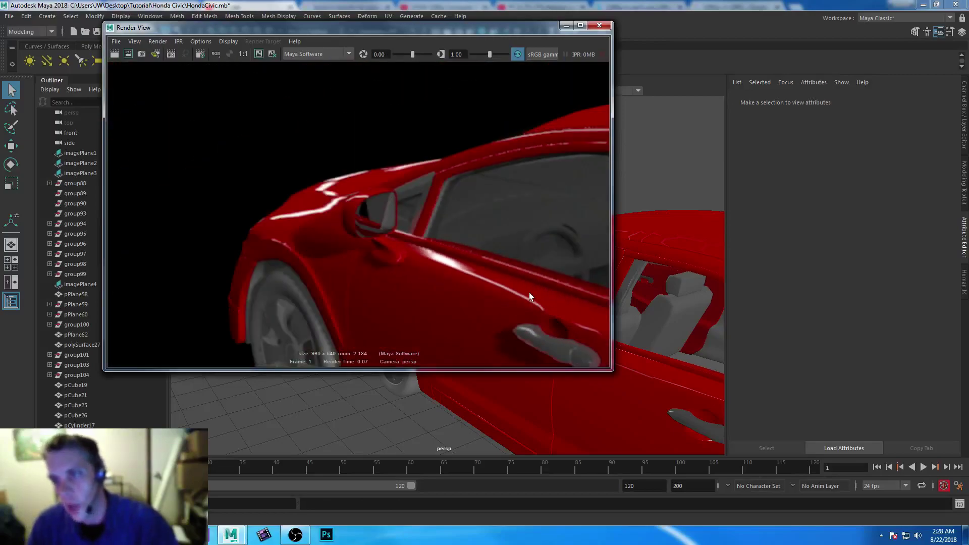
pyautogui.scroll(1, 501, 301)
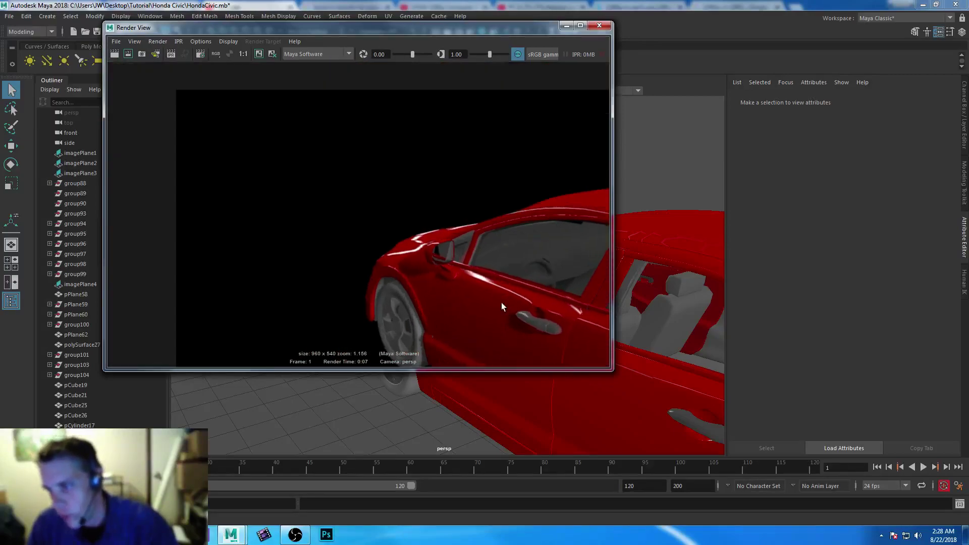
pyautogui.click(598, 26)
# - Save the scene and render a low rear three-quarter view of the car
pyautogui.keyDown('alt'); pyautogui.moveTo(550, 263); pyautogui.dragTo(459, 251); pyautogui.keyUp('alt')
pyautogui.hotkey('ctrl', 's')
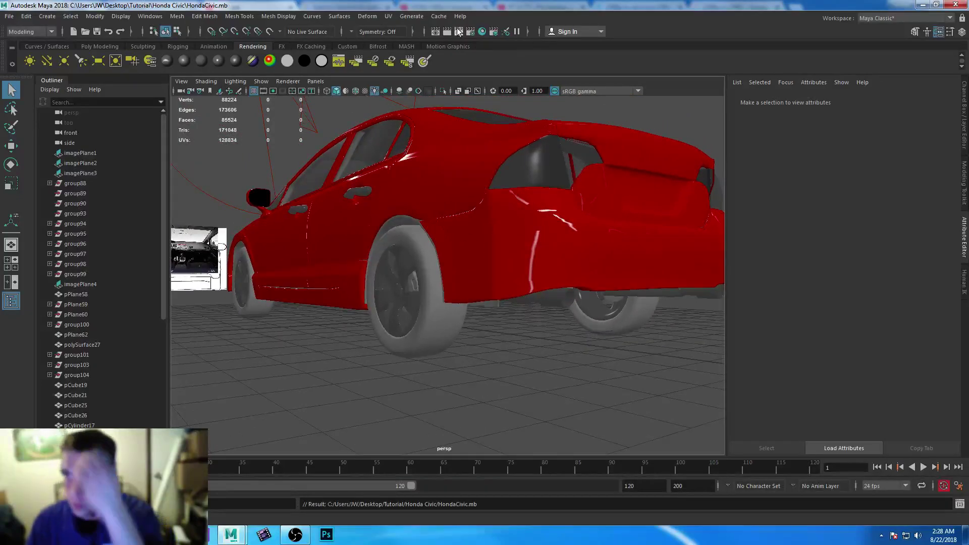
pyautogui.click(447, 30)
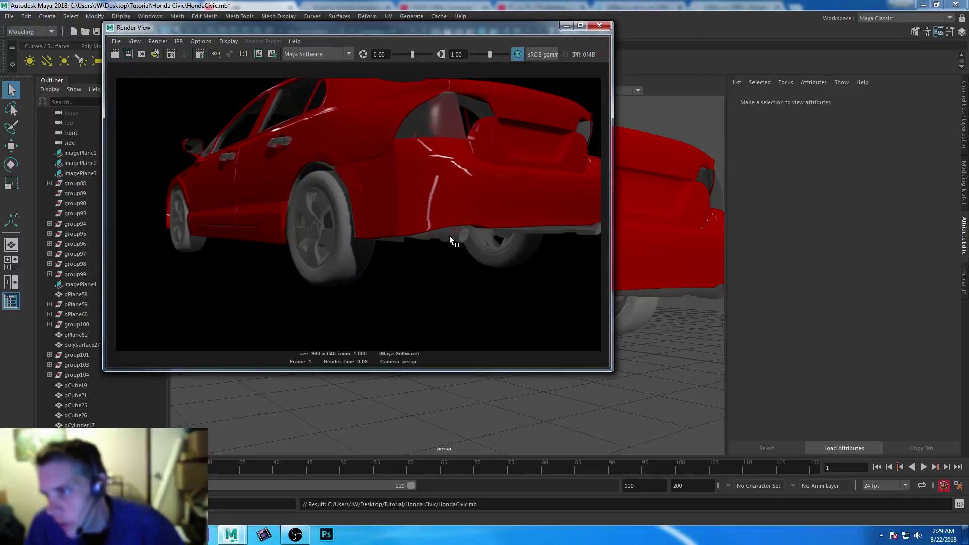
# - Select the exhaust under the rear bumper, raise its phong4 material's Reflected Color to light grey, and re-render the exhaust region
pyautogui.click(715, 297)
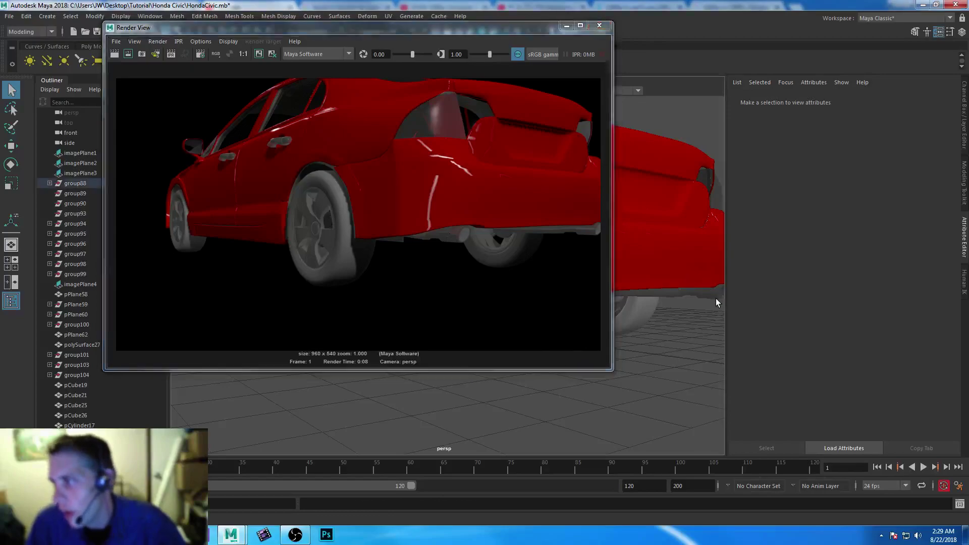
pyautogui.click(954, 100)
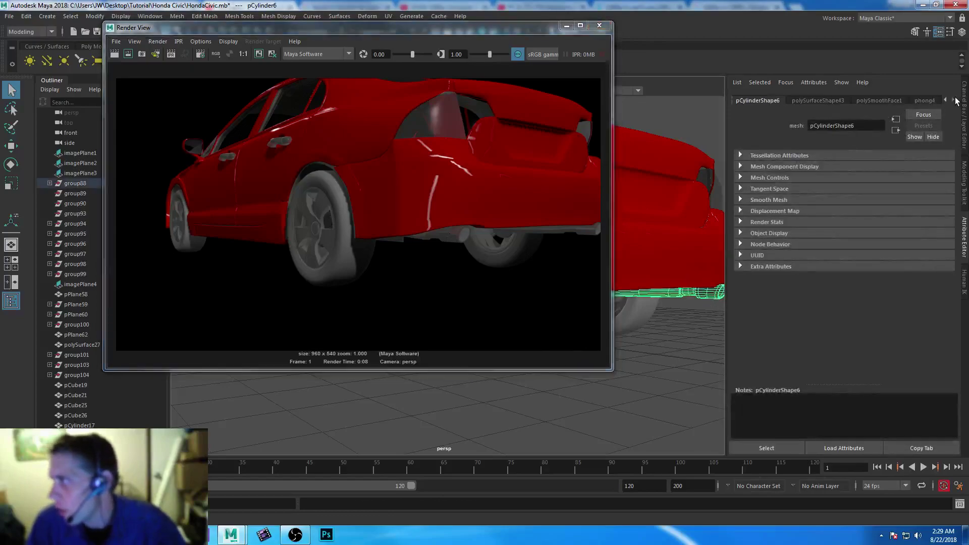
pyautogui.click(934, 101)
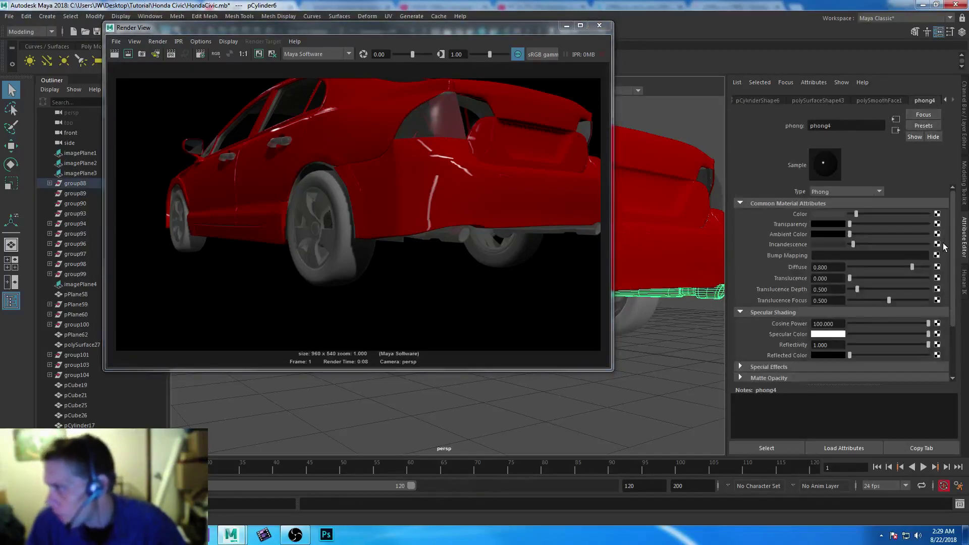
pyautogui.moveTo(956, 221); pyautogui.dragTo(960, 260)
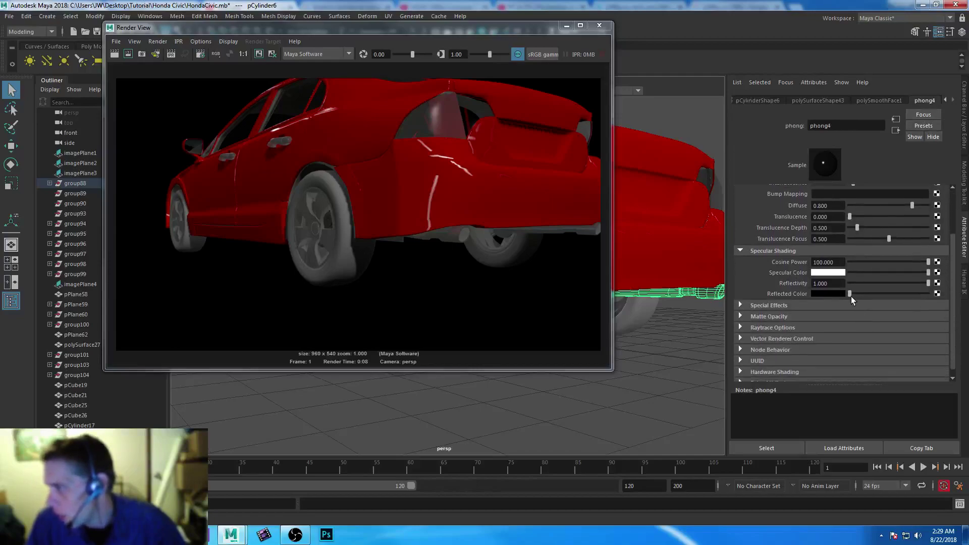
pyautogui.moveTo(850, 292); pyautogui.dragTo(905, 296)
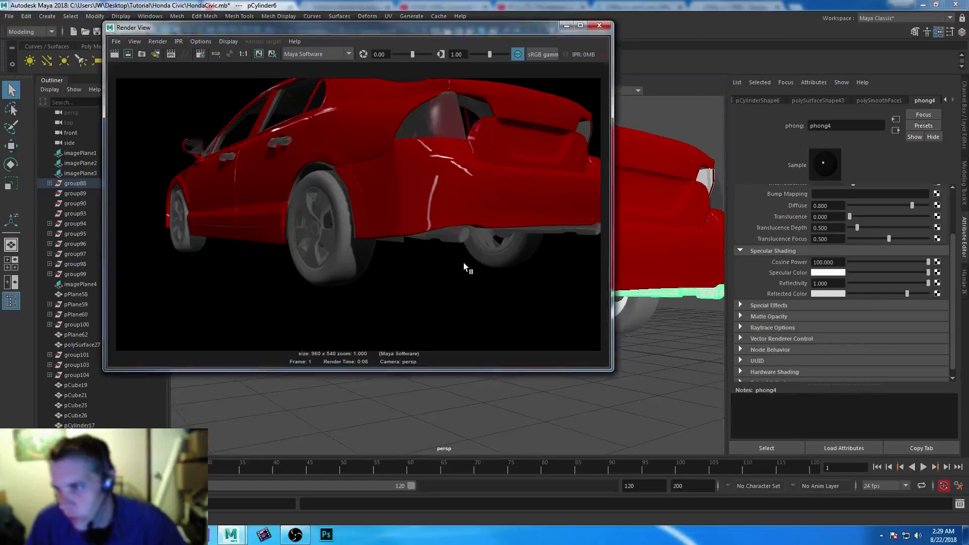
pyautogui.click(128, 54)
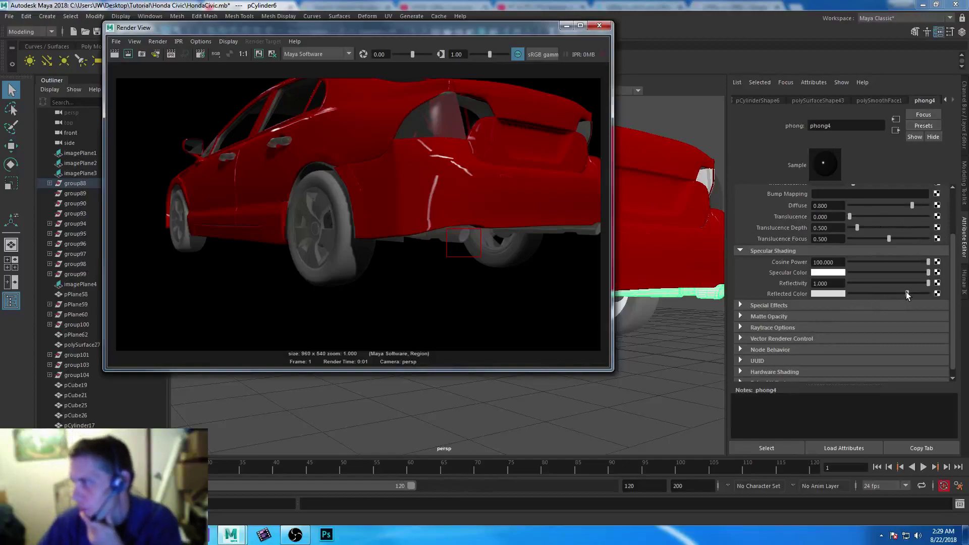
# - Reset phong4's Reflected Color to black and set its Reflectivity to 2
pyautogui.moveTo(907, 293); pyautogui.dragTo(839, 293)
pyautogui.doubleClick(838, 285)
pyautogui.write('2')
pyautogui.press('Return')
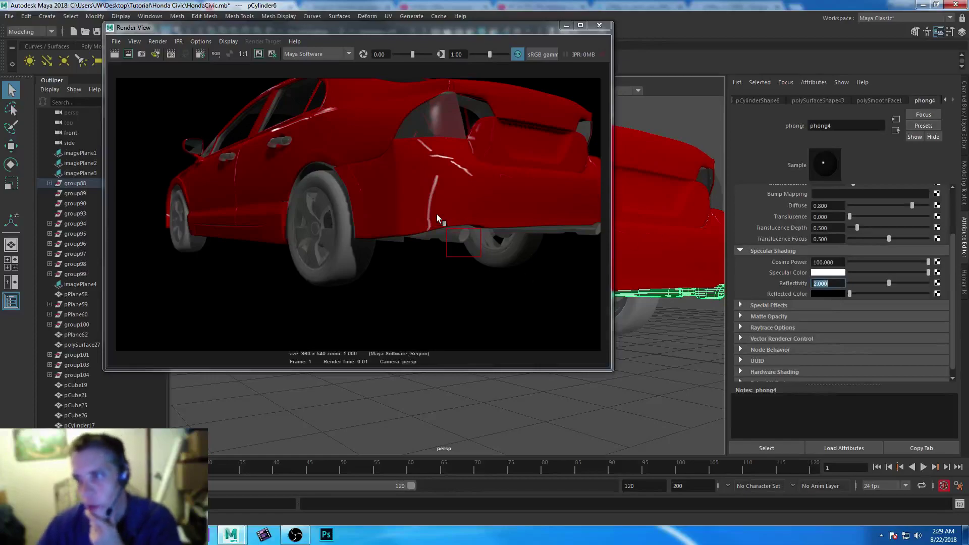
# - Re-render only the exhaust tip region and the rear door handle region to check the phong4 reflections
pyautogui.moveTo(437, 214); pyautogui.dragTo(479, 250)
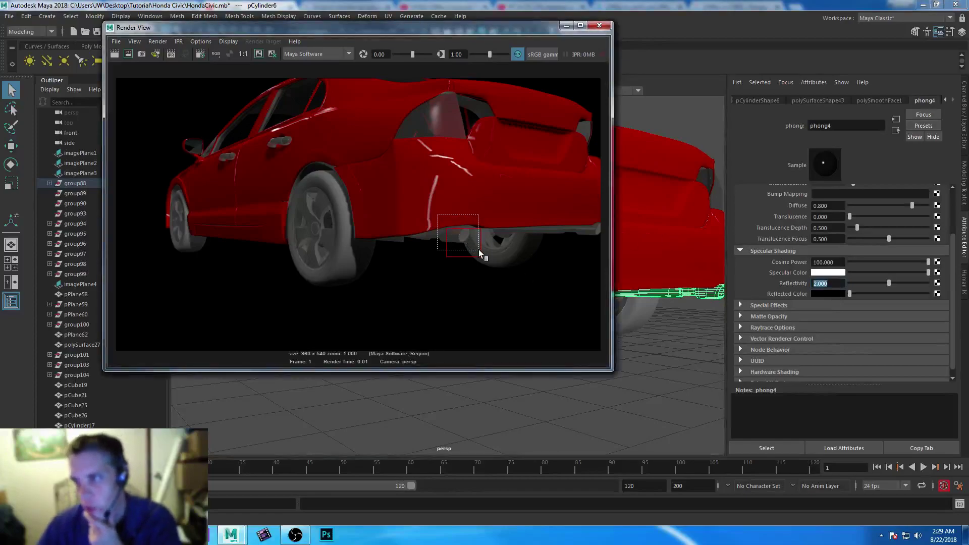
pyautogui.moveTo(460, 204); pyautogui.dragTo(488, 261)
pyautogui.click(128, 54)
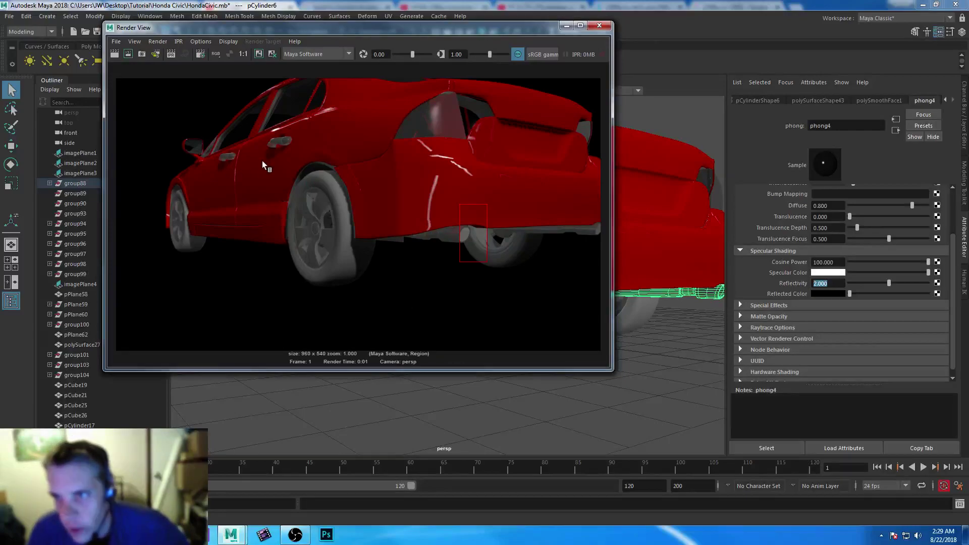
pyautogui.moveTo(267, 135); pyautogui.dragTo(300, 156)
pyautogui.click(129, 54)
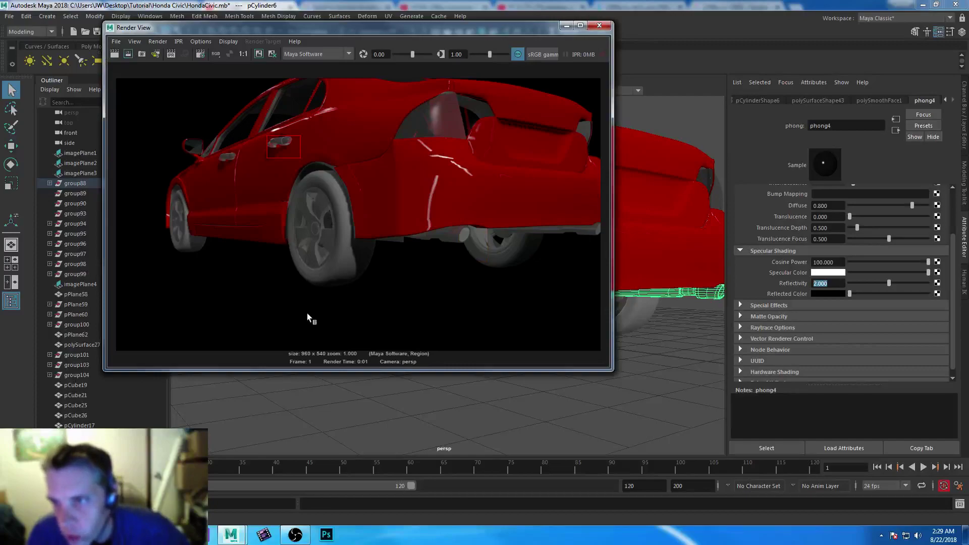
# - Lower phong4's Incandescence to black and re-render the region around the exhaust and far rear wheel
pyautogui.scroll(3, 873, 212)
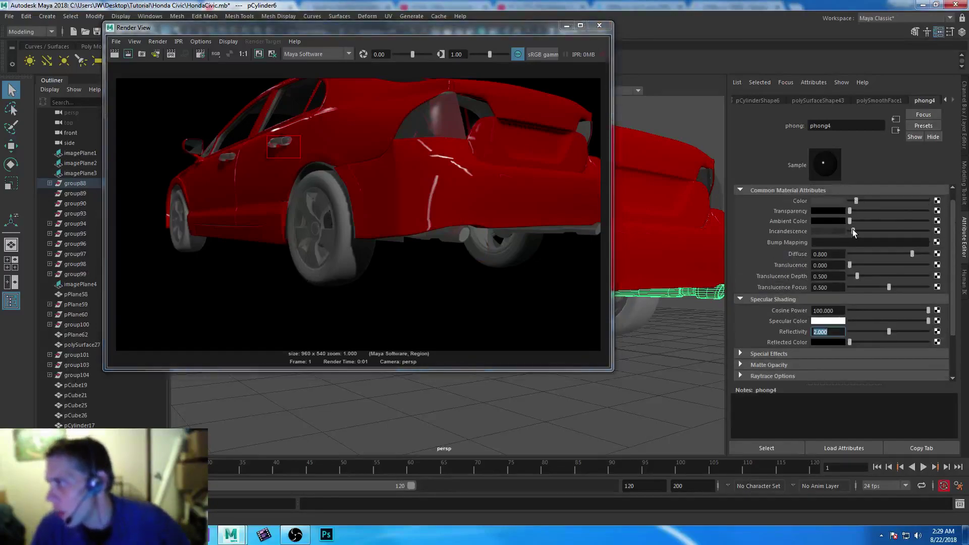
pyautogui.moveTo(853, 231); pyautogui.dragTo(827, 232)
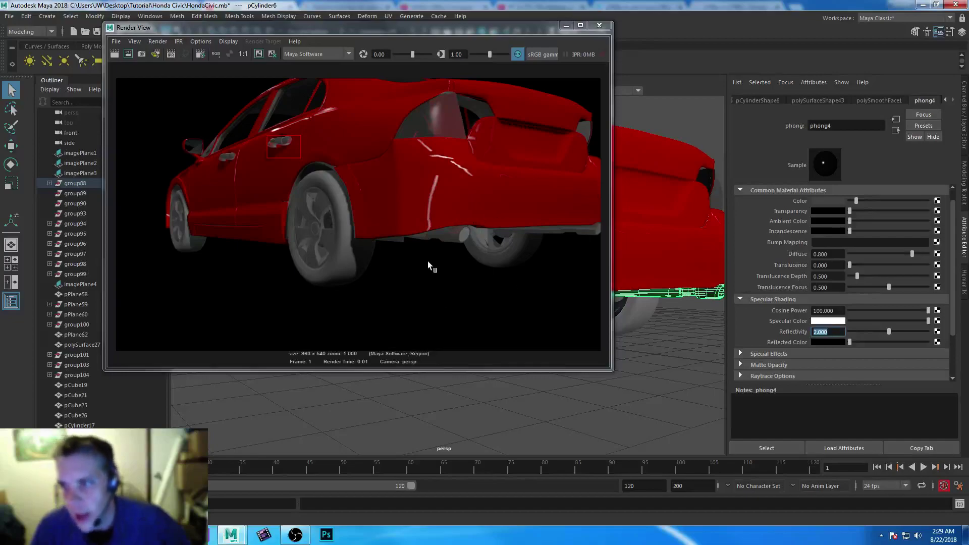
pyautogui.moveTo(425, 221); pyautogui.dragTo(508, 276)
pyautogui.click(127, 54)
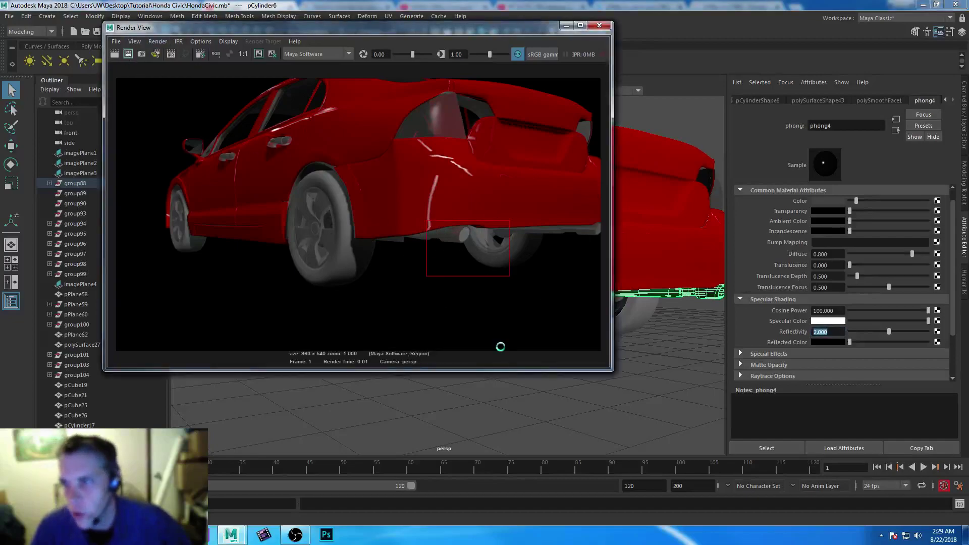
pyautogui.click(475, 334)
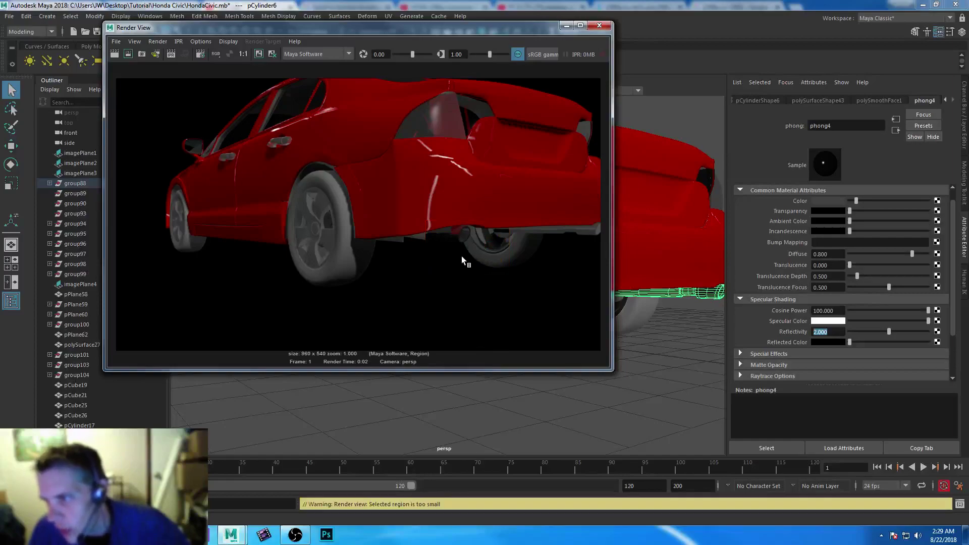
# - Raise phong4's Color to medium grey and re-render the exhaust tip and rear door handle regions
pyautogui.moveTo(856, 200)
pyautogui.mouseDown()
pyautogui.moveTo(883, 203)
pyautogui.moveTo(868, 207)
pyautogui.mouseUp()
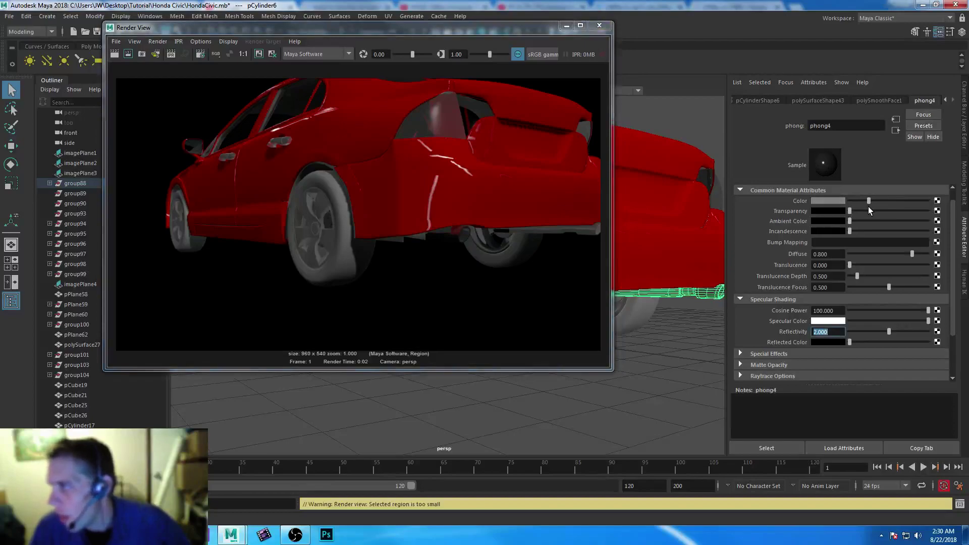
pyautogui.moveTo(437, 221); pyautogui.dragTo(477, 250)
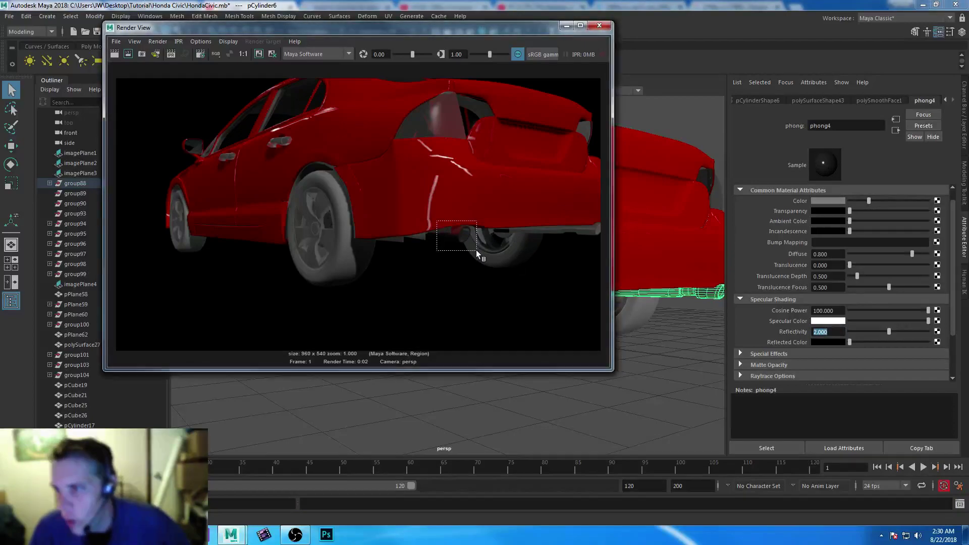
pyautogui.click(128, 55)
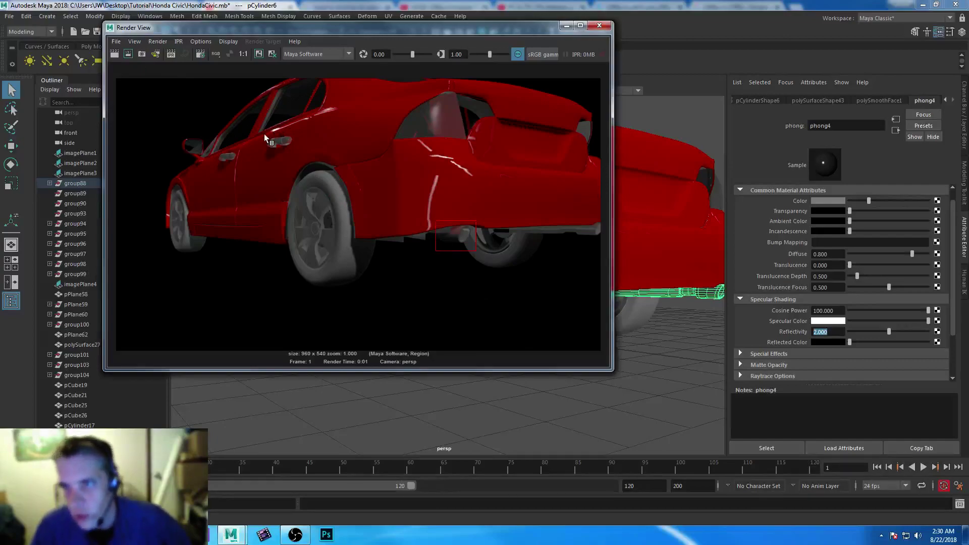
pyautogui.click(128, 54)
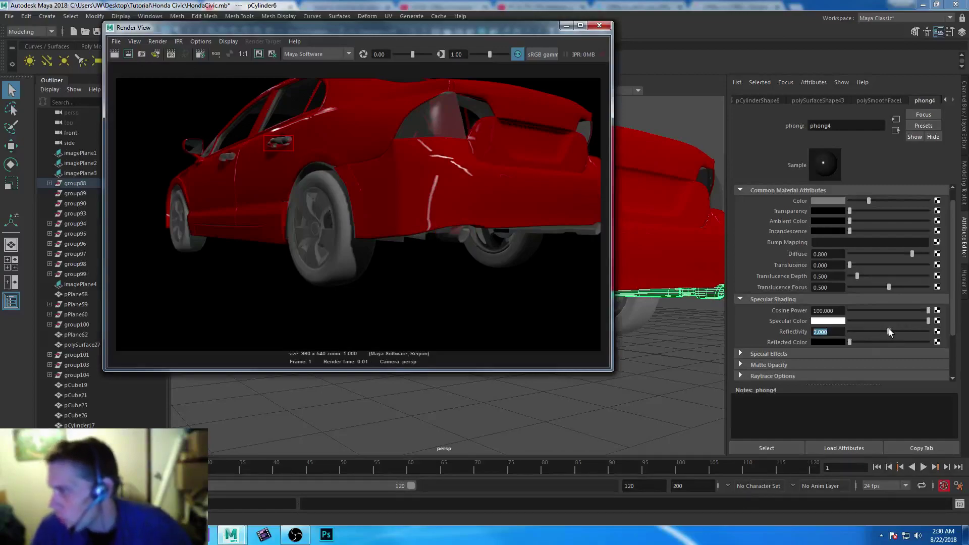
# - Set phong4's Reflectivity to 4 and its Color to light grey, then re-render the door handle and exhaust regions and close the render
pyautogui.write('4')
pyautogui.press('Return')
pyautogui.moveTo(869, 200); pyautogui.dragTo(899, 204)
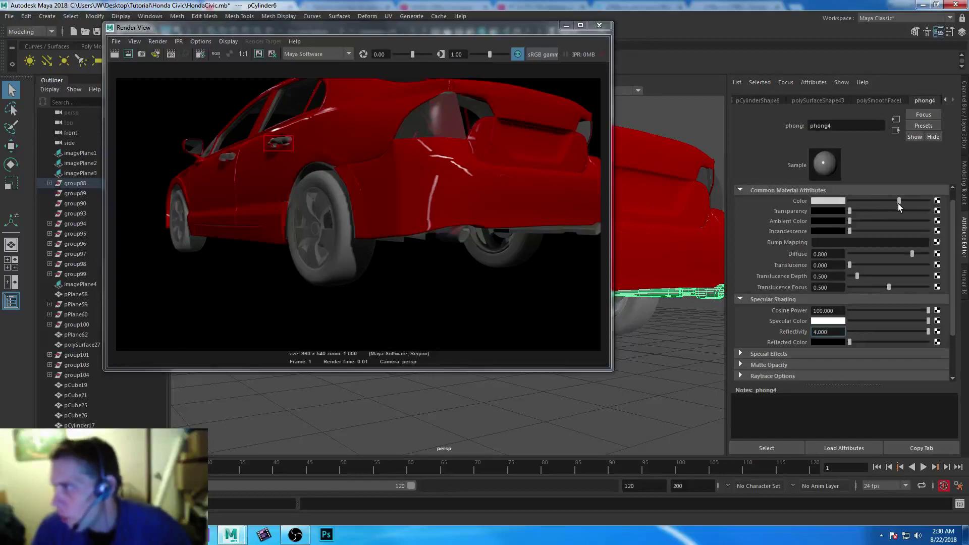
pyautogui.click(128, 54)
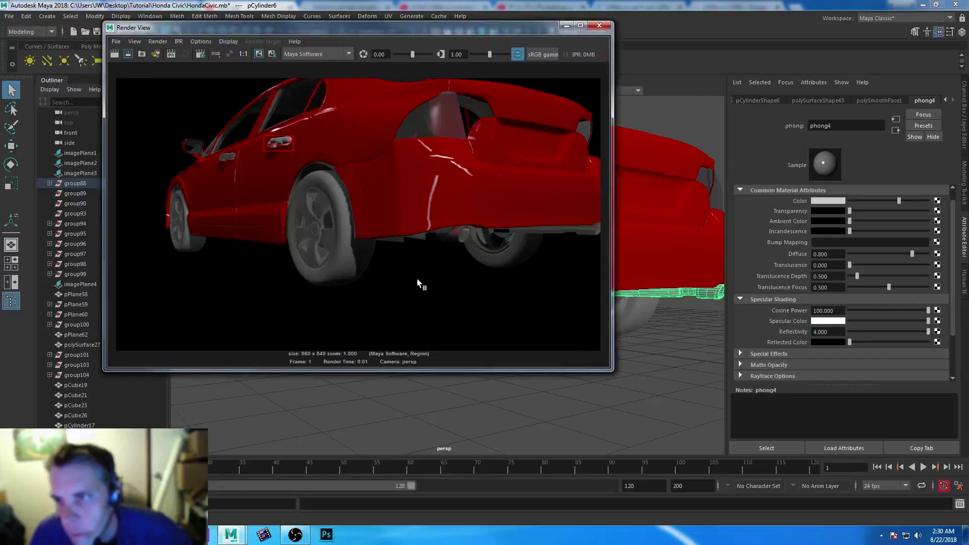
pyautogui.moveTo(438, 221); pyautogui.dragTo(481, 253)
pyautogui.click(127, 54)
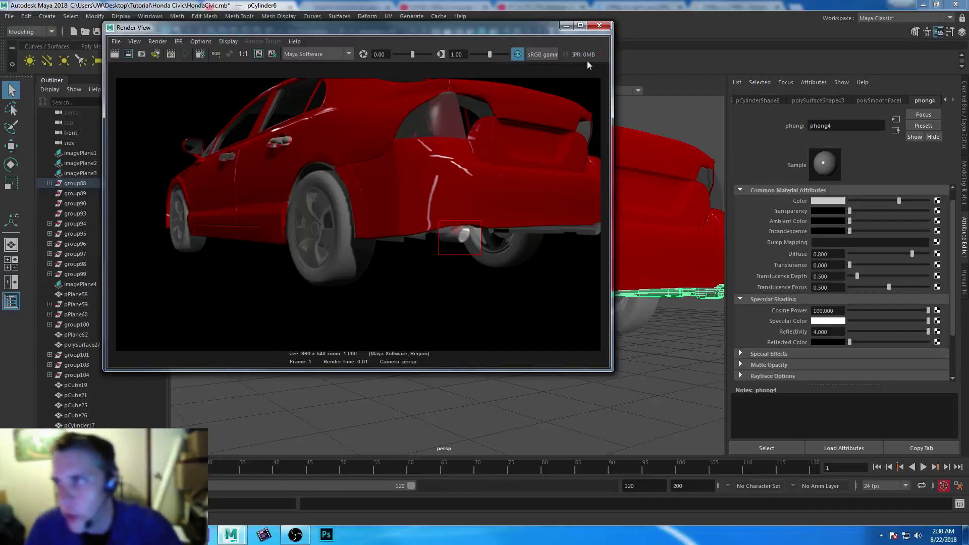
pyautogui.click(599, 25)
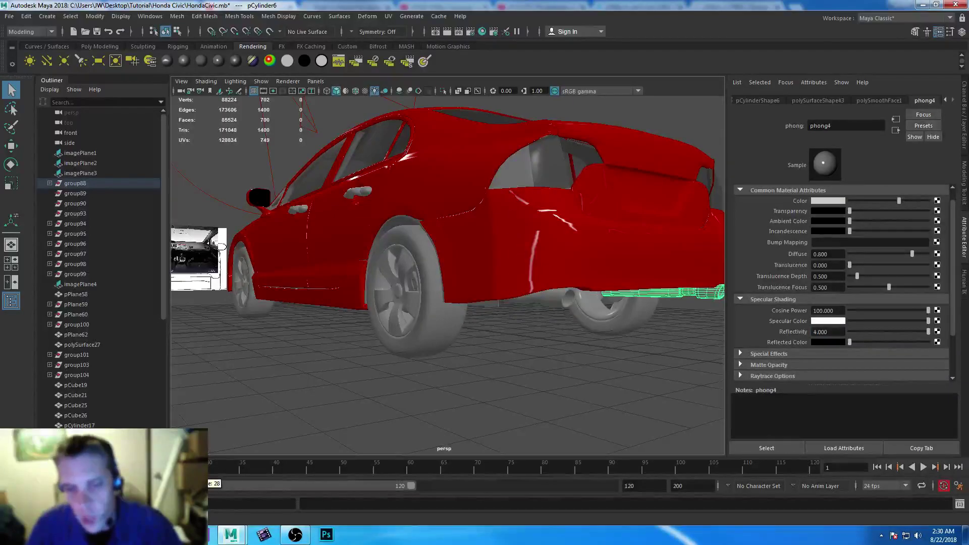
# - Open Hypershade, widen its node creation list, and try out a Stingray PBS material before deleting it
pyautogui.click(49, 516)
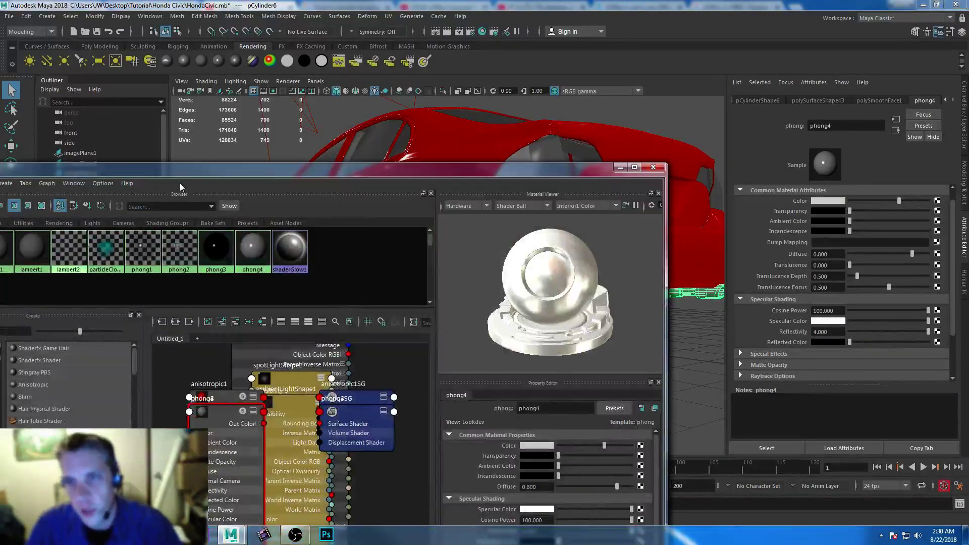
pyautogui.moveTo(190, 171); pyautogui.dragTo(308, 71)
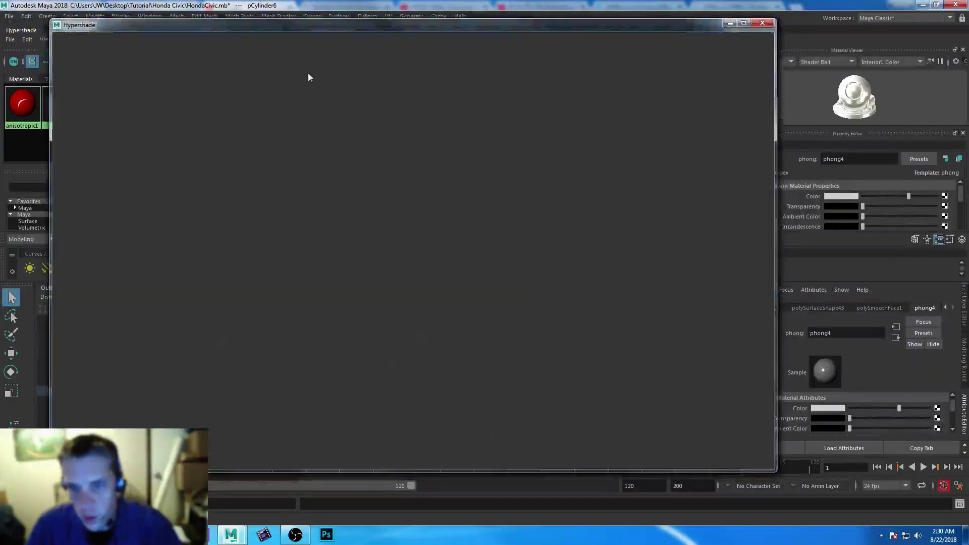
pyautogui.moveTo(19, 32); pyautogui.dragTo(236, 69)
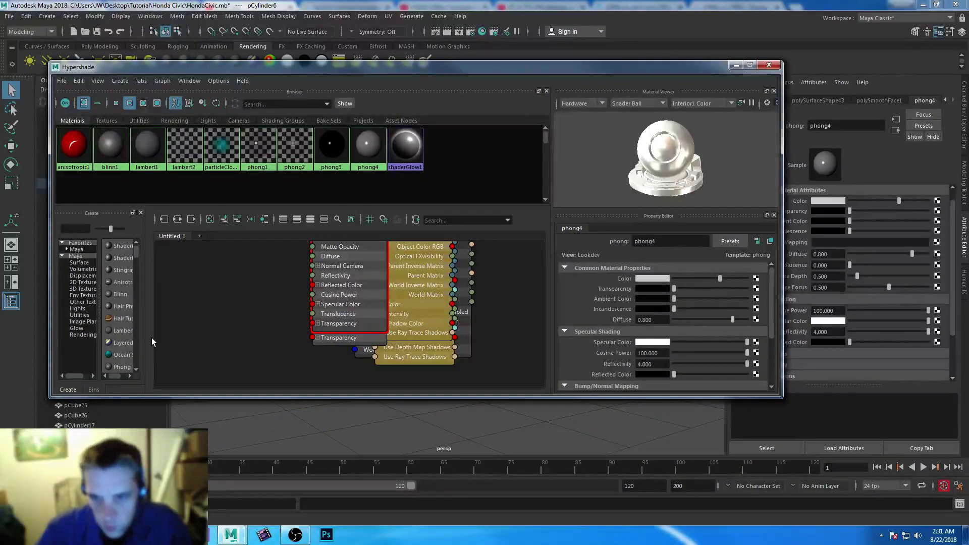
pyautogui.moveTo(149, 337); pyautogui.dragTo(276, 337)
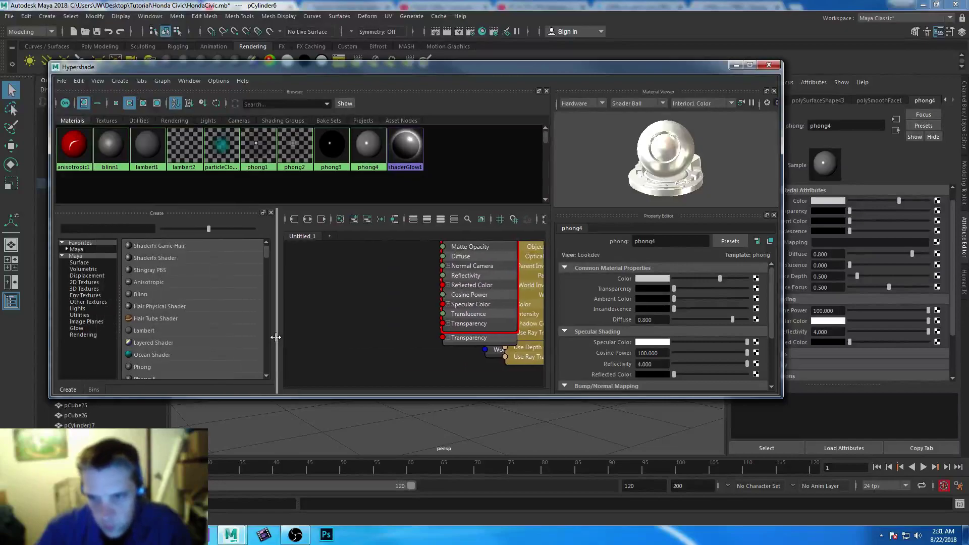
pyautogui.click(166, 271)
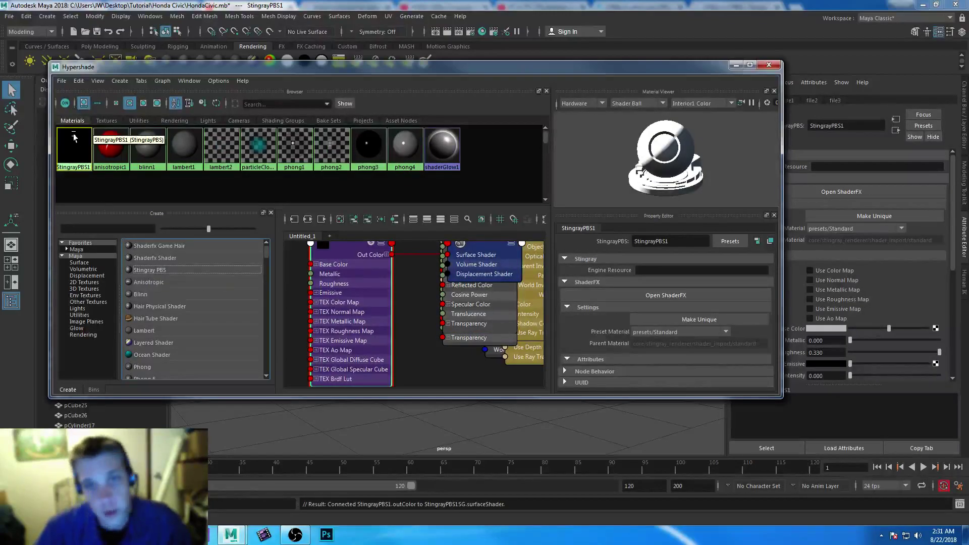
pyautogui.press('Delete')
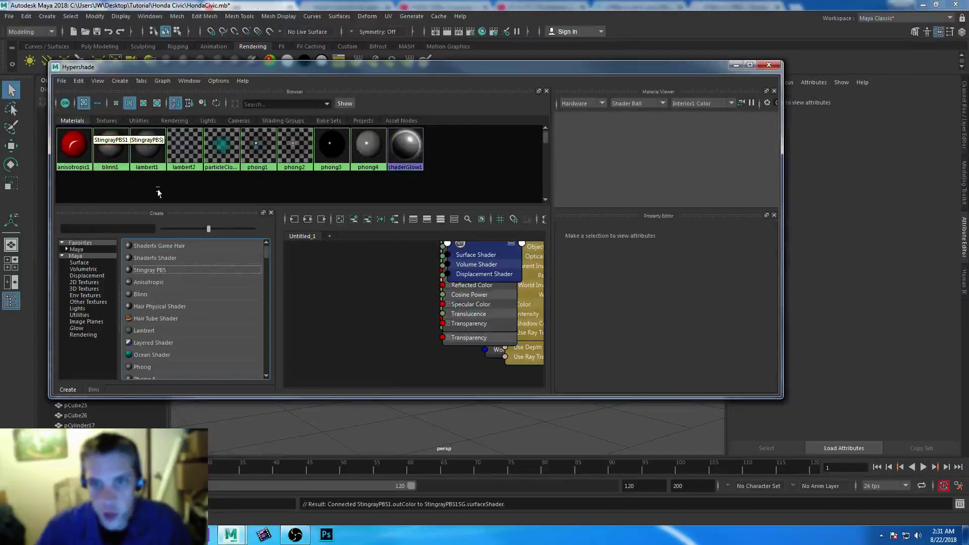
# - Browse the available shader nodes, try a Shaderfx Shader and inspect its node graph, then delete it and close Hypershade
pyautogui.moveTo(267, 250); pyautogui.dragTo(274, 288)
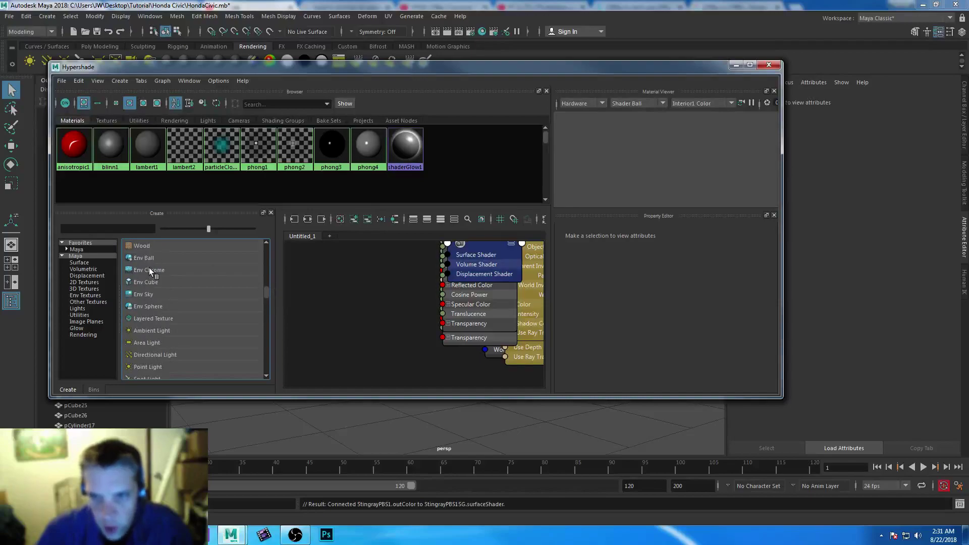
pyautogui.moveTo(271, 286); pyautogui.dragTo(267, 331)
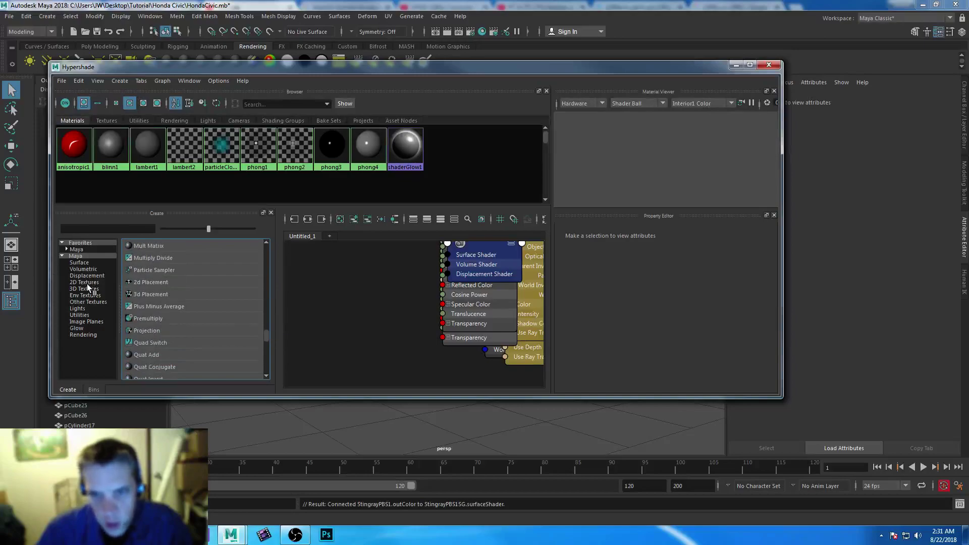
pyautogui.click(86, 262)
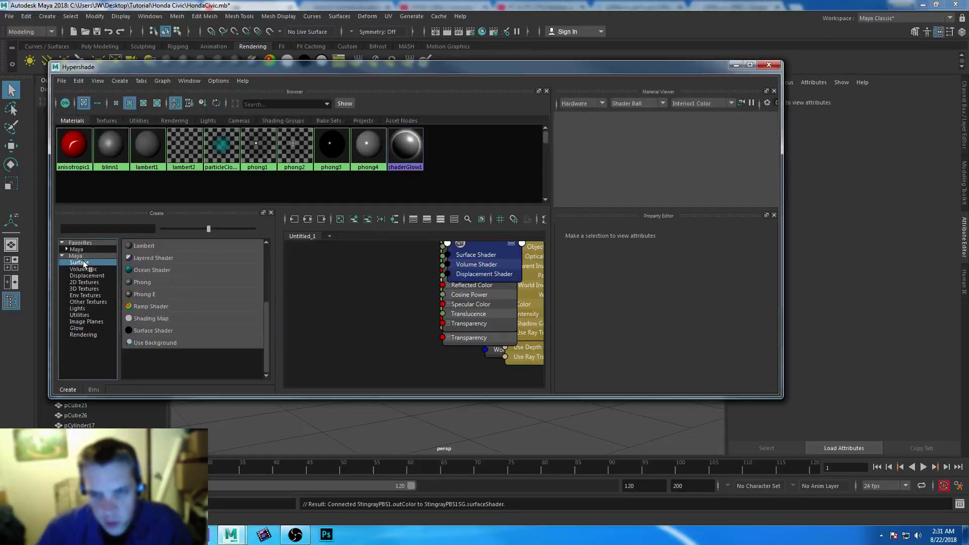
pyautogui.click(87, 336)
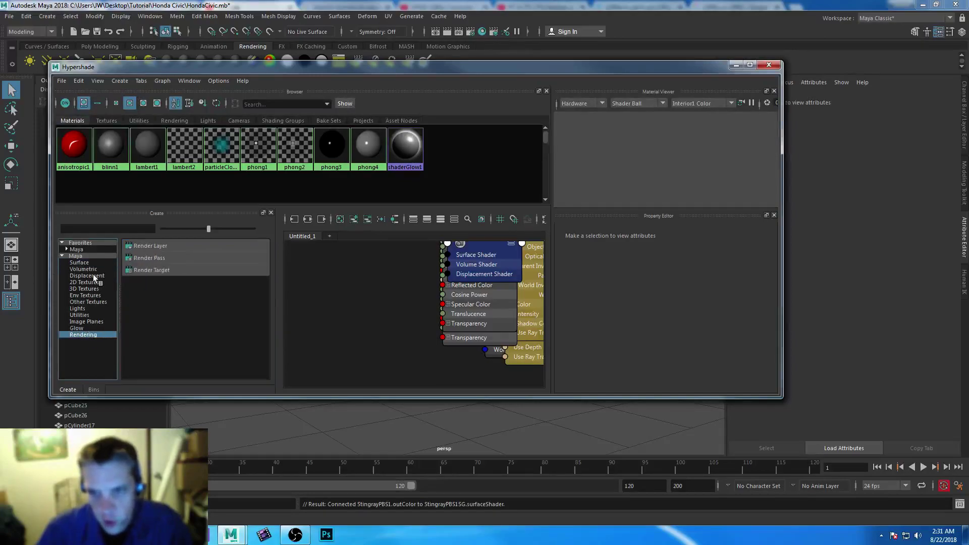
pyautogui.click(81, 262)
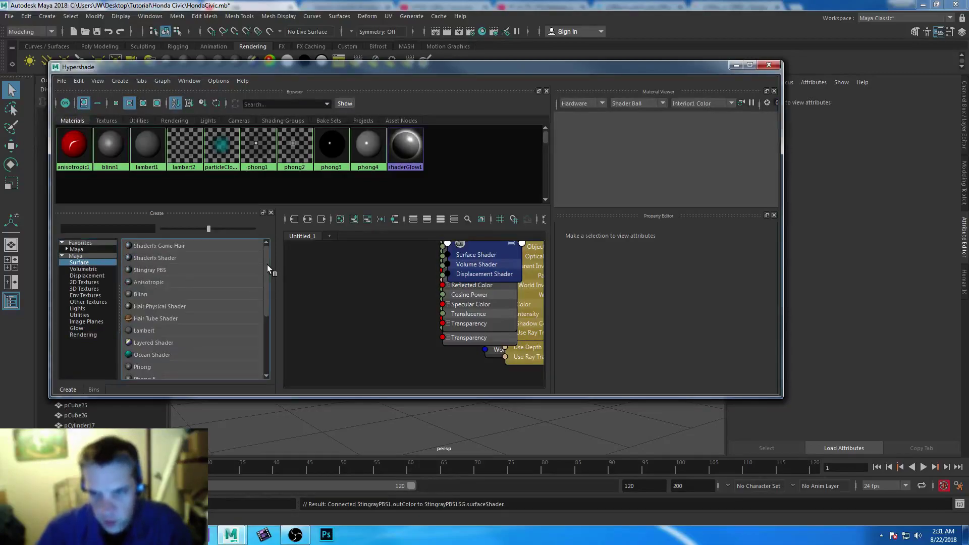
pyautogui.click(168, 258)
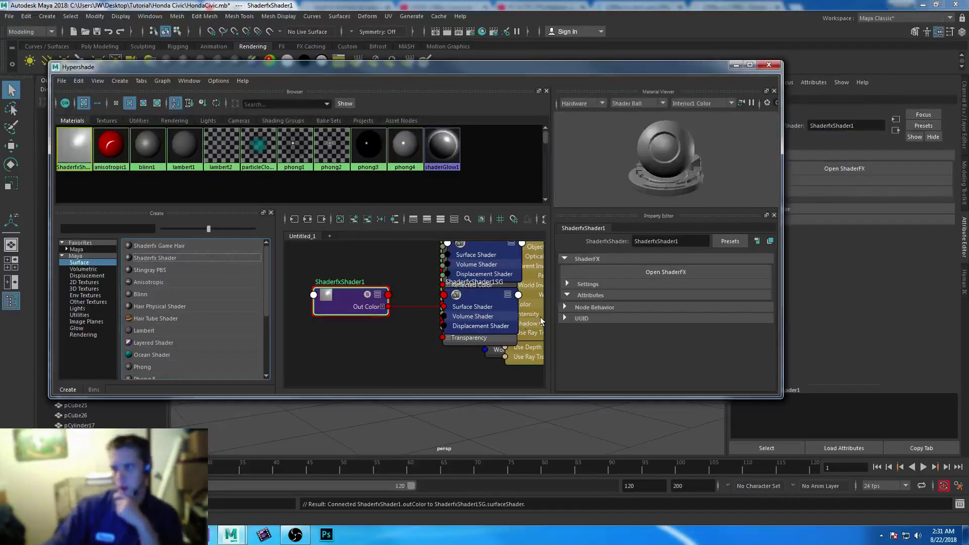
pyautogui.click(604, 274)
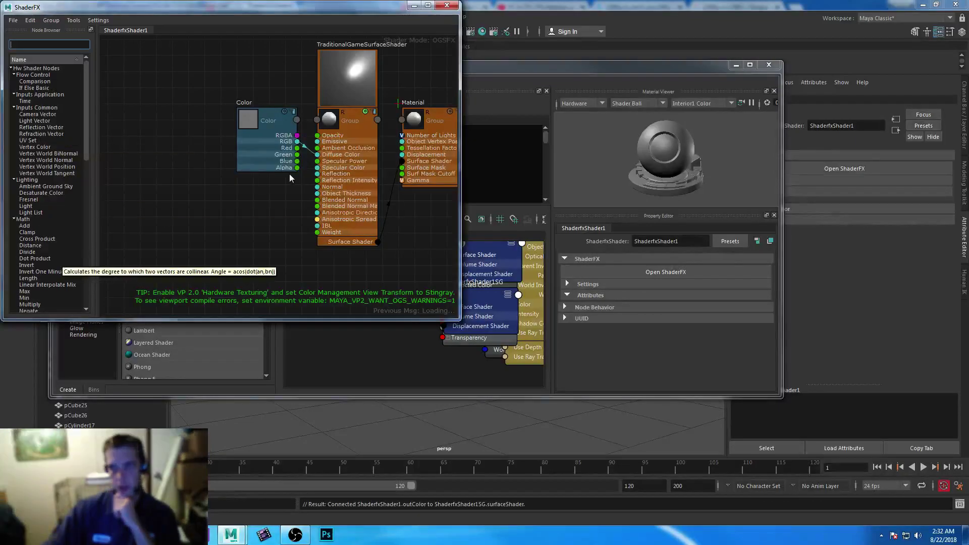
pyautogui.click(448, 7)
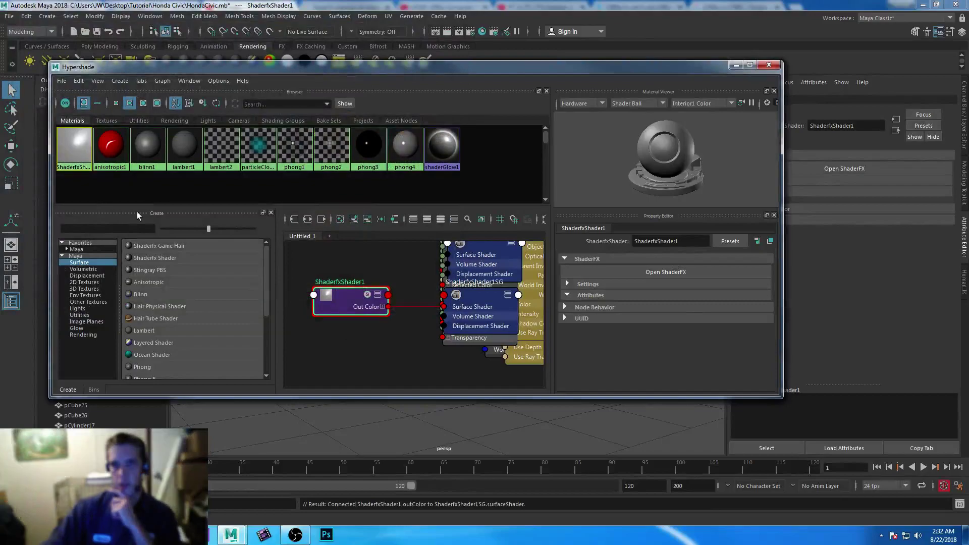
pyautogui.press('Delete')
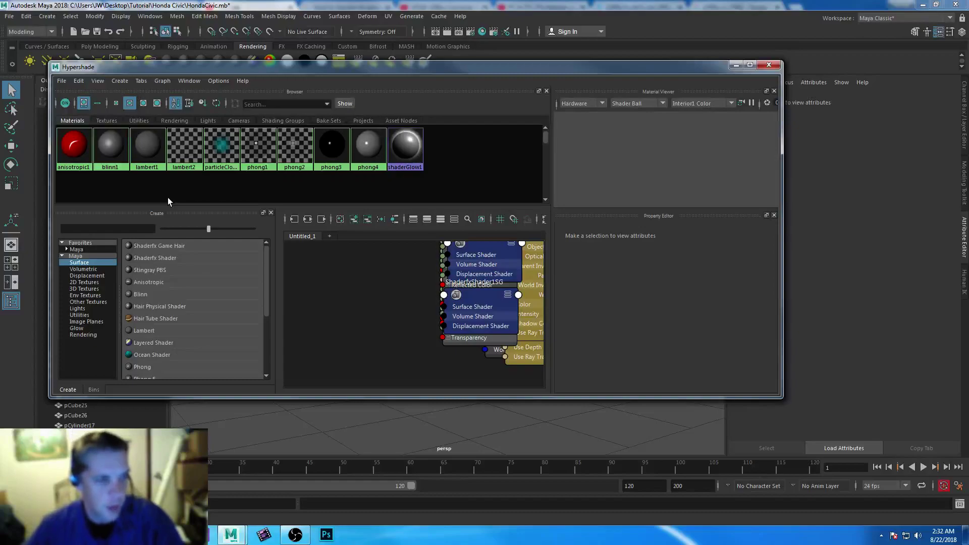
pyautogui.moveTo(80, 263); pyautogui.dragTo(95, 286)
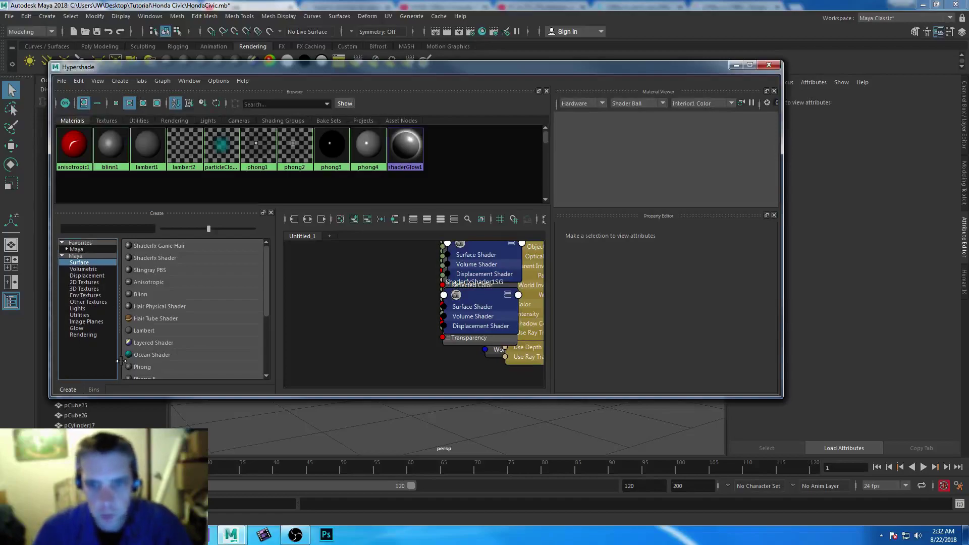
pyautogui.click(81, 371)
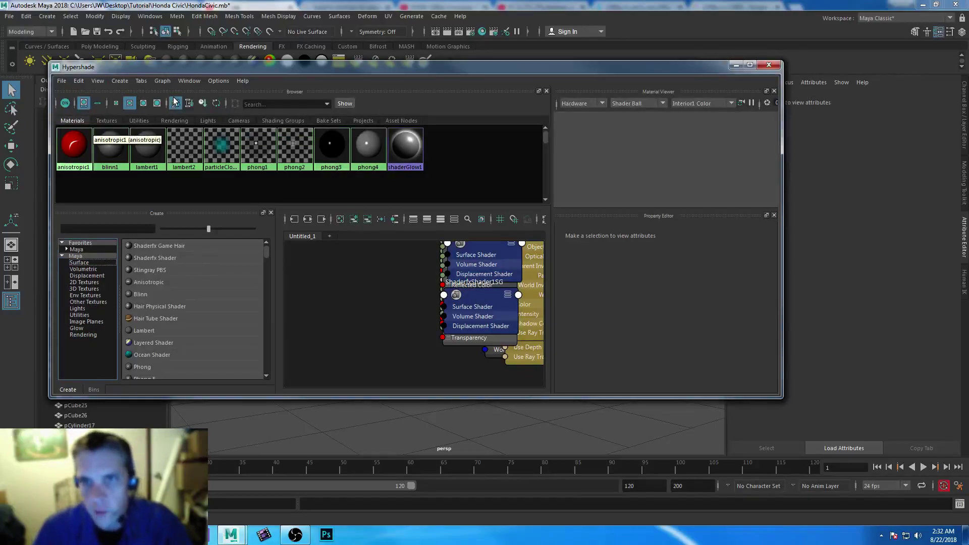
pyautogui.click(776, 66)
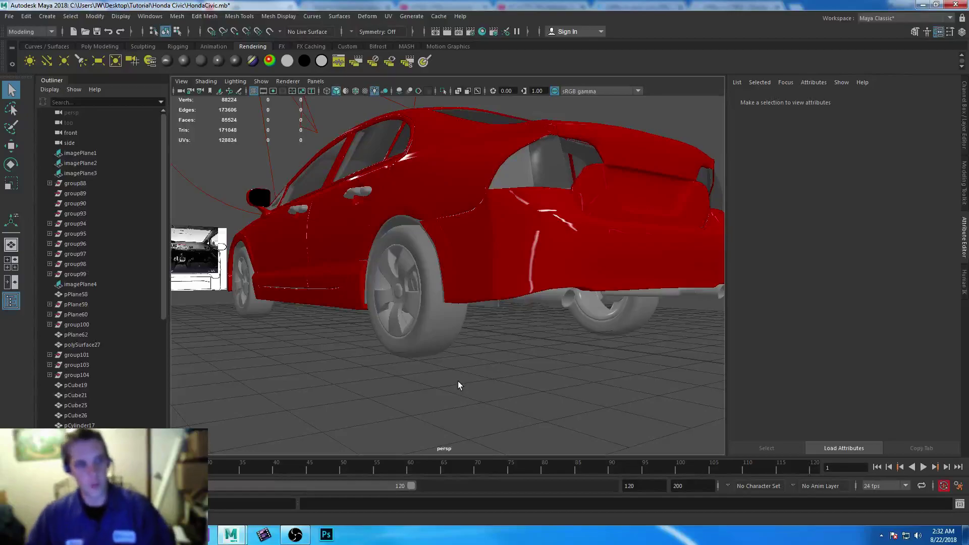
# - Select the interior door panel pieces and adjoining trim on the passenger side of the cabin
pyautogui.keyDown('alt'); pyautogui.moveTo(345, 226); pyautogui.dragTo(427, 243); pyautogui.keyUp('alt')
pyautogui.keyDown('alt'); pyautogui.moveTo(427, 244); pyautogui.dragTo(611, 464, button='right'); pyautogui.keyUp('alt')
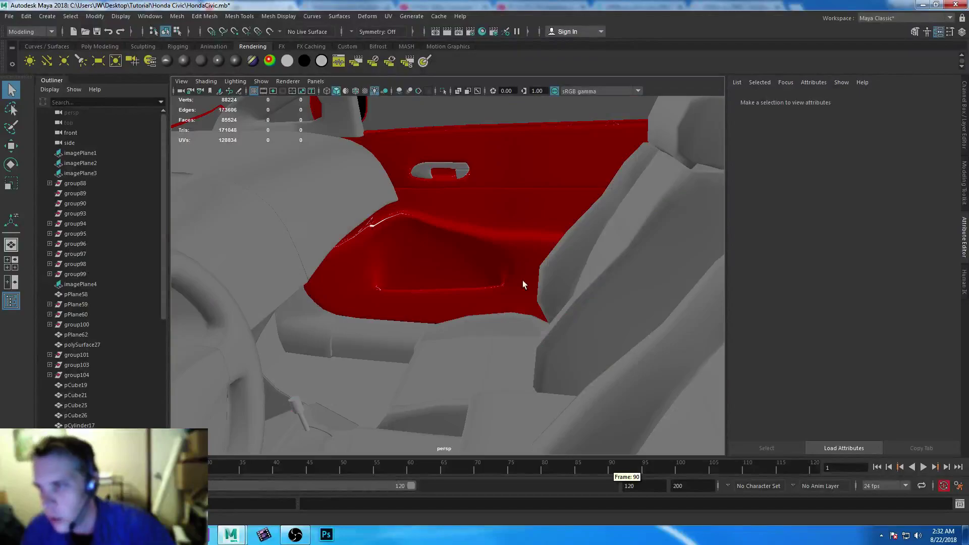
pyautogui.keyDown('alt'); pyautogui.moveTo(477, 224); pyautogui.dragTo(438, 268, button='middle'); pyautogui.keyUp('alt')
pyautogui.click(475, 238)
pyautogui.keyDown('alt'); pyautogui.moveTo(543, 244); pyautogui.dragTo(480, 250, button='middle'); pyautogui.keyUp('alt')
pyautogui.keyDown('shift'); pyautogui.click(501, 241); pyautogui.keyUp('shift')
pyautogui.keyDown('shift'); pyautogui.click(430, 298); pyautogui.keyUp('shift')
pyautogui.keyDown('shift'); pyautogui.click(428, 384); pyautogui.keyUp('shift')
pyautogui.keyDown('alt'); pyautogui.moveTo(428, 385); pyautogui.dragTo(555, 338); pyautogui.keyUp('alt')
pyautogui.keyDown('alt'); pyautogui.moveTo(555, 337); pyautogui.dragTo(509, 330, button='middle'); pyautogui.keyUp('alt')
pyautogui.keyDown('alt'); pyautogui.moveTo(509, 330); pyautogui.dragTo(437, 327); pyautogui.keyUp('alt')
# - Add the dashboard surfaces and the lower trim beside the front footwell to the interior selection
pyautogui.keyDown('shift'); pyautogui.click(370, 227); pyautogui.keyUp('shift')
pyautogui.keyDown('shift'); pyautogui.click(276, 207); pyautogui.keyUp('shift')
pyautogui.keyDown('alt'); pyautogui.moveTo(276, 207); pyautogui.dragTo(592, 291); pyautogui.keyUp('alt')
pyautogui.keyDown('shift'); pyautogui.click(320, 383); pyautogui.keyUp('shift')
pyautogui.keyDown('shift'); pyautogui.click(280, 324); pyautogui.keyUp('shift')
pyautogui.keyDown('shift'); pyautogui.click(220, 279); pyautogui.keyUp('shift')
pyautogui.keyDown('alt'); pyautogui.moveTo(220, 280); pyautogui.dragTo(294, 186); pyautogui.keyUp('alt')
pyautogui.keyDown('shift'); pyautogui.click(333, 247); pyautogui.keyUp('shift')
pyautogui.keyDown('alt'); pyautogui.moveTo(325, 306); pyautogui.dragTo(570, 215); pyautogui.keyUp('alt')
pyautogui.keyDown('shift'); pyautogui.click(635, 159); pyautogui.keyUp('shift')
pyautogui.moveTo(497, 270)
pyautogui.keyDown('alt'); pyautogui.mouseDown()
pyautogui.moveTo(519, 262)
pyautogui.moveTo(502, 270)
pyautogui.mouseUp(); pyautogui.keyUp('alt')
pyautogui.keyDown('alt'); pyautogui.moveTo(507, 190); pyautogui.dragTo(403, 230); pyautogui.keyUp('alt')
pyautogui.click(272, 381)
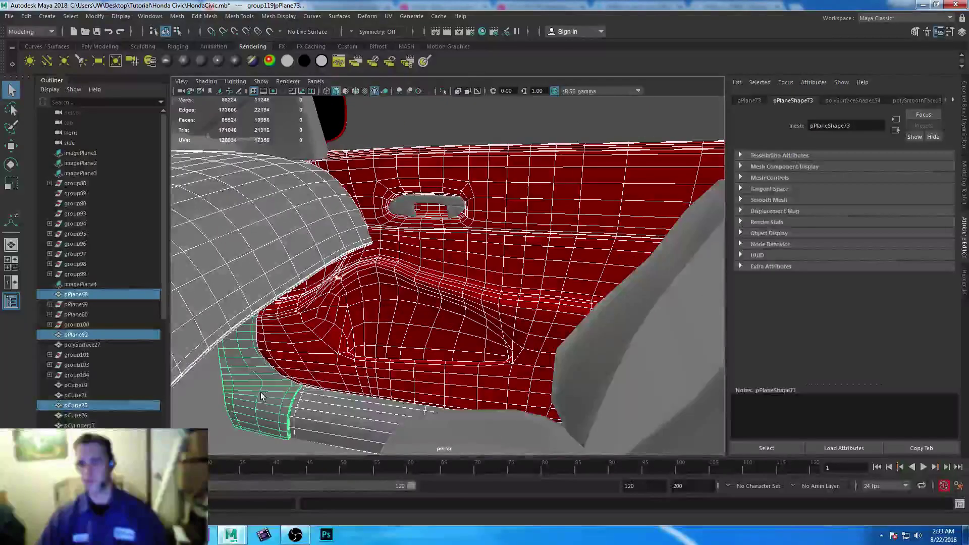
pyautogui.keyDown('alt'); pyautogui.moveTo(272, 381); pyautogui.dragTo(323, 202, button='right'); pyautogui.keyUp('alt')
pyautogui.keyDown('alt'); pyautogui.moveTo(376, 196); pyautogui.dragTo(384, 251); pyautogui.keyUp('alt')
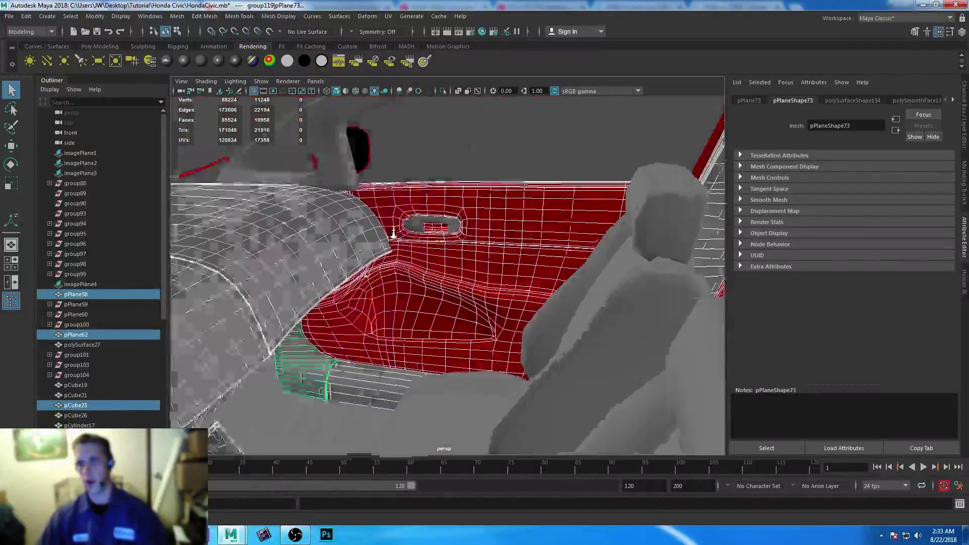
# - Add the rear door's interior panel and the remaining side trim pieces to the interior selection
pyautogui.click(339, 158)
pyautogui.keyDown('alt'); pyautogui.moveTo(339, 158); pyautogui.dragTo(469, 420); pyautogui.keyUp('alt')
pyautogui.scroll(5, 319, 337)
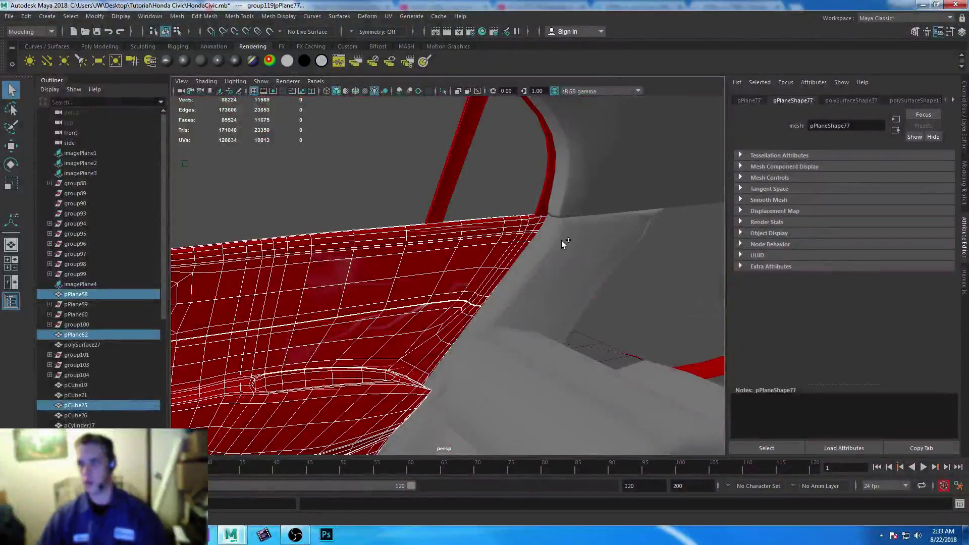
pyautogui.click(565, 237)
pyautogui.keyDown('alt'); pyautogui.moveTo(586, 183); pyautogui.dragTo(331, 253); pyautogui.keyUp('alt')
pyautogui.click(331, 253)
pyautogui.keyDown('alt'); pyautogui.moveTo(493, 369); pyautogui.dragTo(476, 355); pyautogui.keyUp('alt')
pyautogui.click(519, 389)
# - Add the small centre console piece near the gear shifter and the steering wheel to the selection, and assign a new Phong material
pyautogui.keyDown('alt'); pyautogui.moveTo(518, 389); pyautogui.dragTo(420, 357); pyautogui.keyUp('alt')
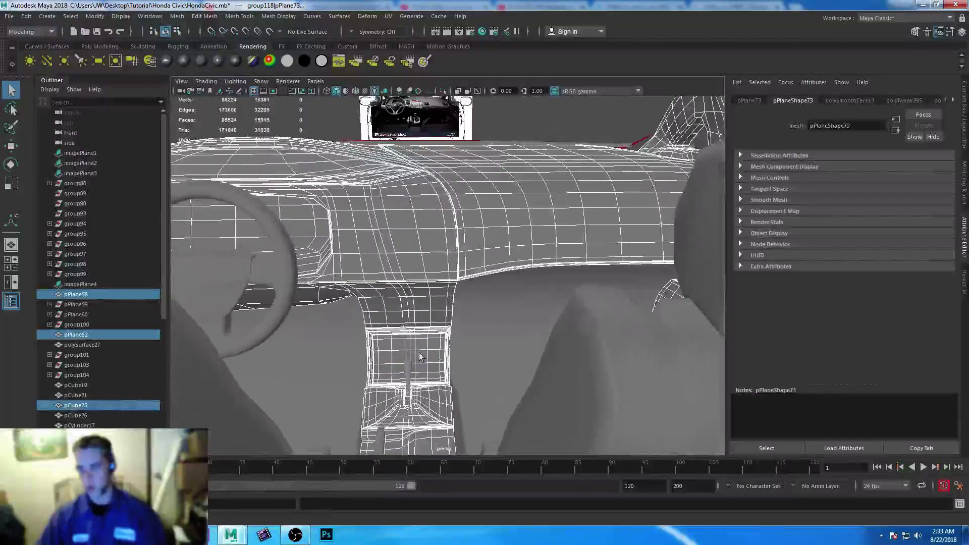
pyautogui.keyDown('alt'); pyautogui.moveTo(525, 383); pyautogui.dragTo(384, 324); pyautogui.keyUp('alt')
pyautogui.keyDown('shift'); pyautogui.click(375, 386); pyautogui.keyUp('shift')
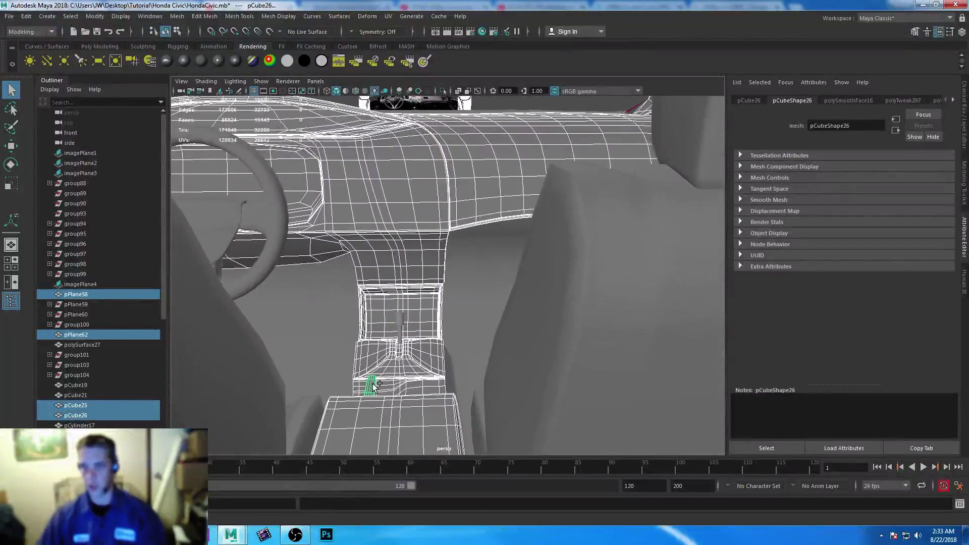
pyautogui.keyDown('shift'); pyautogui.click(264, 223); pyautogui.keyUp('shift')
pyautogui.keyDown('alt'); pyautogui.moveTo(324, 290); pyautogui.dragTo(396, 312); pyautogui.keyUp('alt')
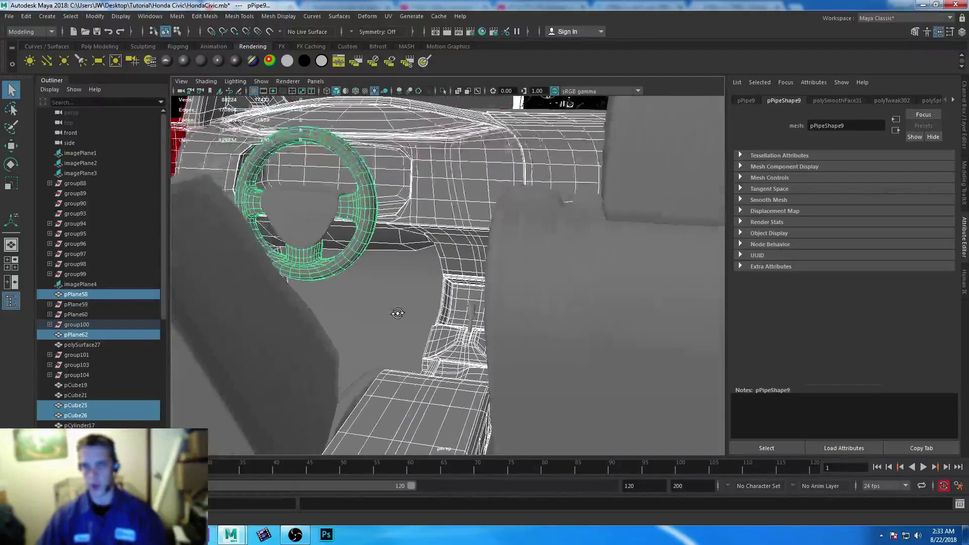
pyautogui.keyDown('alt'); pyautogui.moveTo(413, 289); pyautogui.dragTo(368, 266, button='right'); pyautogui.keyUp('alt')
pyautogui.keyDown('alt'); pyautogui.moveTo(368, 266); pyautogui.dragTo(404, 202); pyautogui.keyUp('alt')
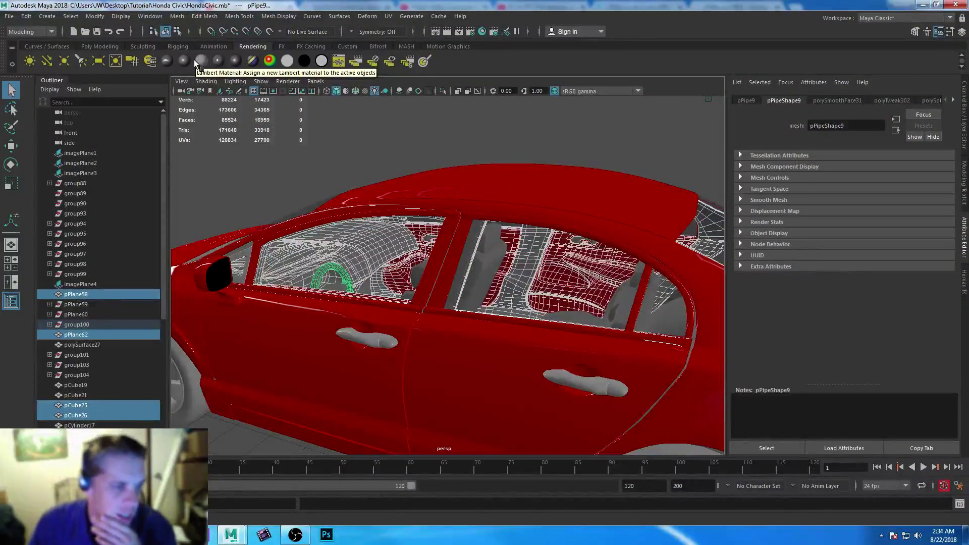
pyautogui.click(218, 60)
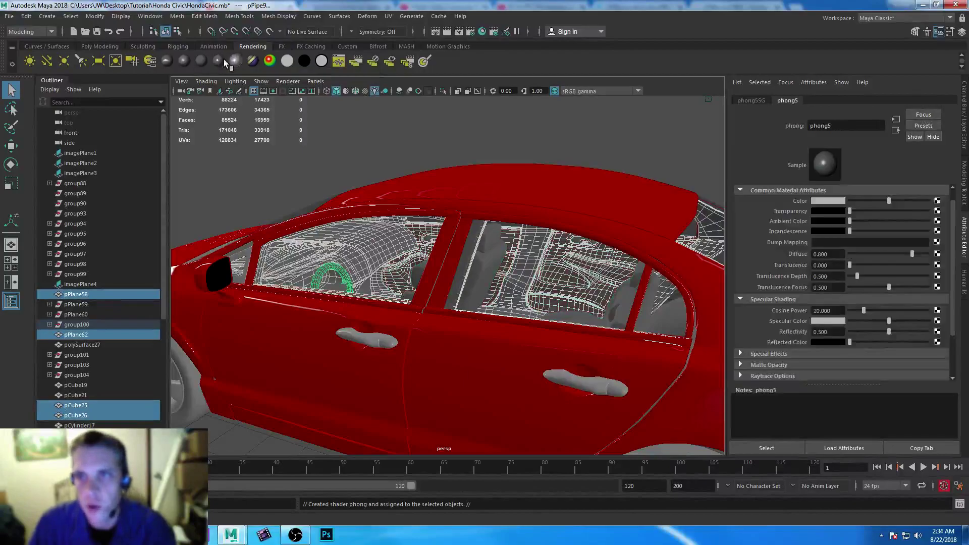
# - Darken the interior Phong material's color to near black and slightly raise its ambient color and incandescence
pyautogui.click(838, 201)
pyautogui.click(819, 201)
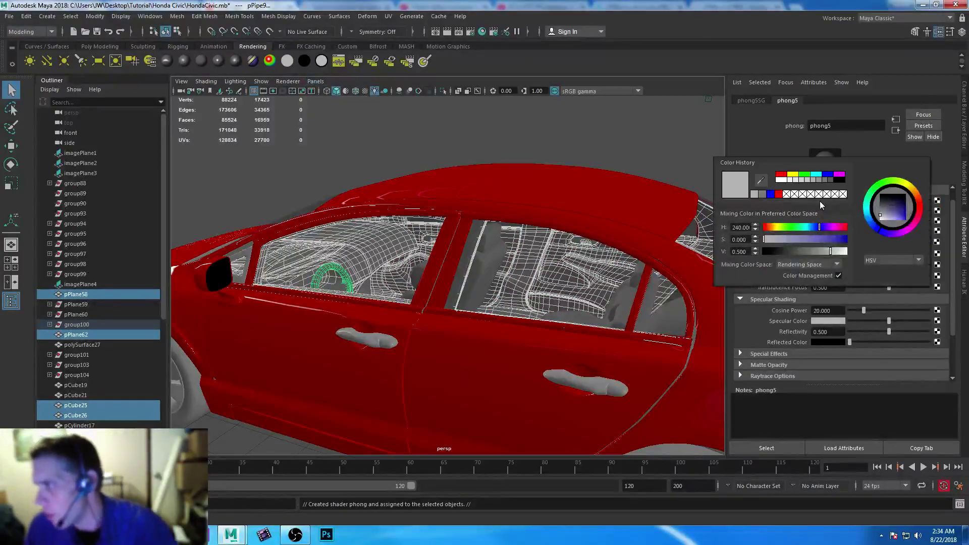
pyautogui.moveTo(787, 251); pyautogui.dragTo(784, 250)
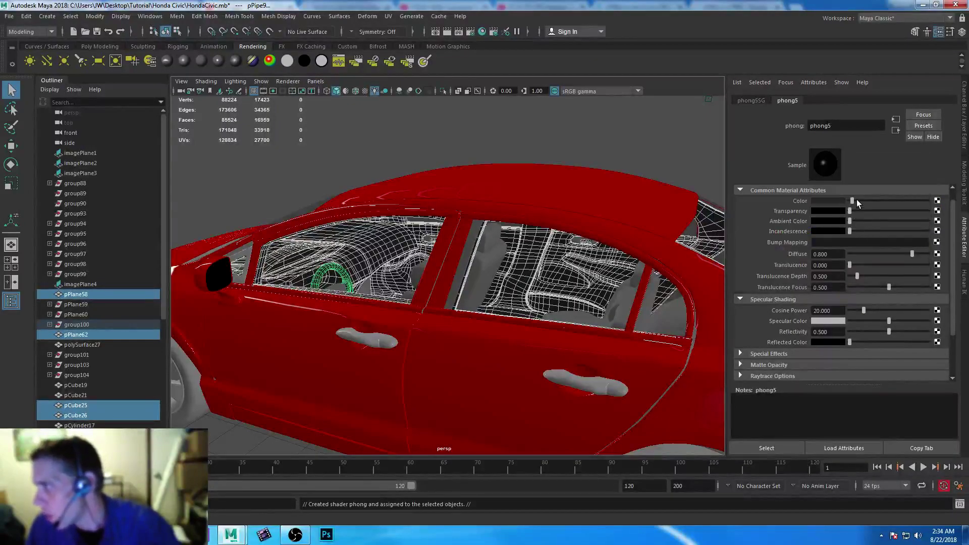
pyautogui.moveTo(856, 202); pyautogui.dragTo(851, 233)
# - Tune the interior material's specular shading: cosine power 10.273, a medium grey specular color and reflectivity 0
pyautogui.scroll(5, 687, 270)
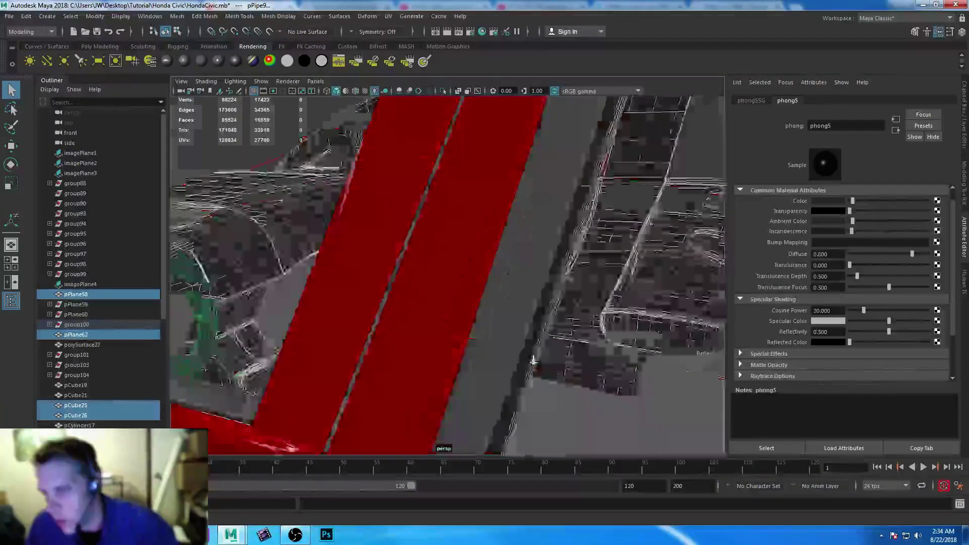
pyautogui.scroll(4, 413, 242)
pyautogui.scroll(6, 366, 268)
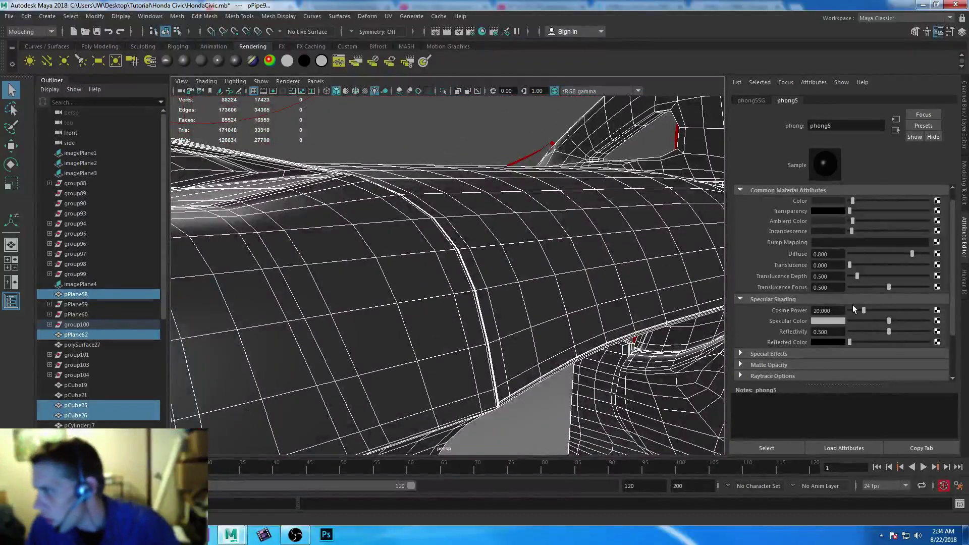
pyautogui.moveTo(861, 309); pyautogui.dragTo(847, 311)
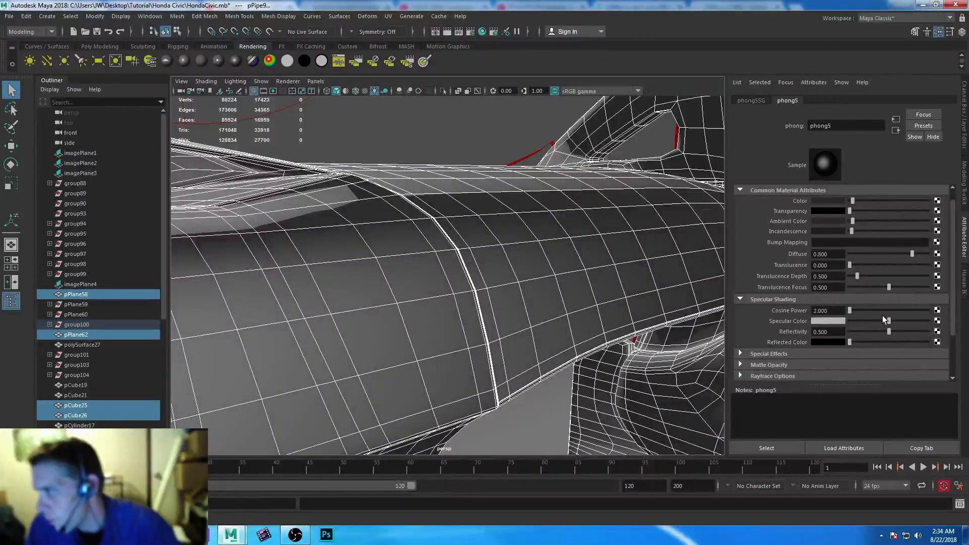
pyautogui.moveTo(888, 321); pyautogui.dragTo(851, 316)
pyautogui.click(867, 311)
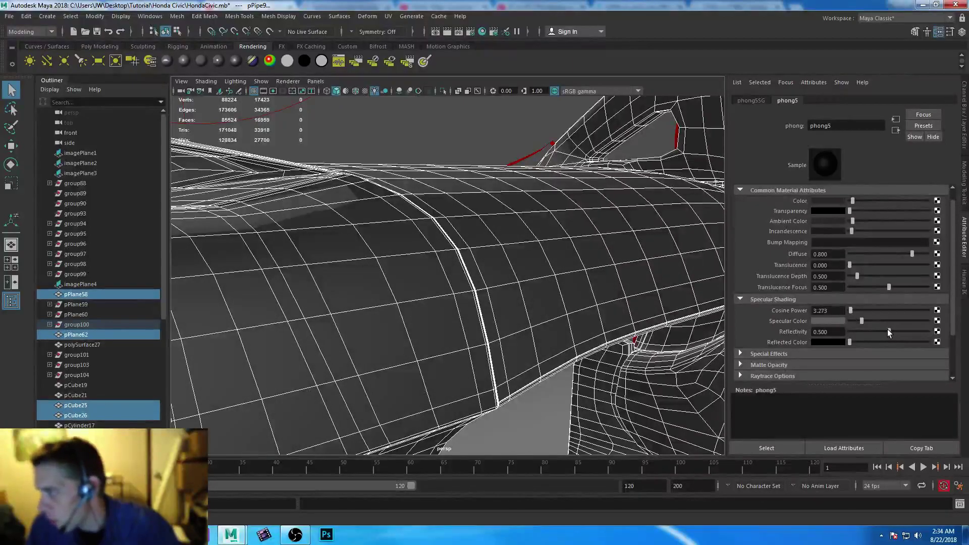
pyautogui.keyDown('alt'); pyautogui.moveTo(414, 292); pyautogui.dragTo(386, 314); pyautogui.keyUp('alt')
pyautogui.moveTo(856, 311)
pyautogui.mouseDown()
pyautogui.moveTo(906, 323)
pyautogui.moveTo(868, 326)
pyautogui.moveTo(871, 314)
pyautogui.moveTo(856, 315)
pyautogui.mouseUp()
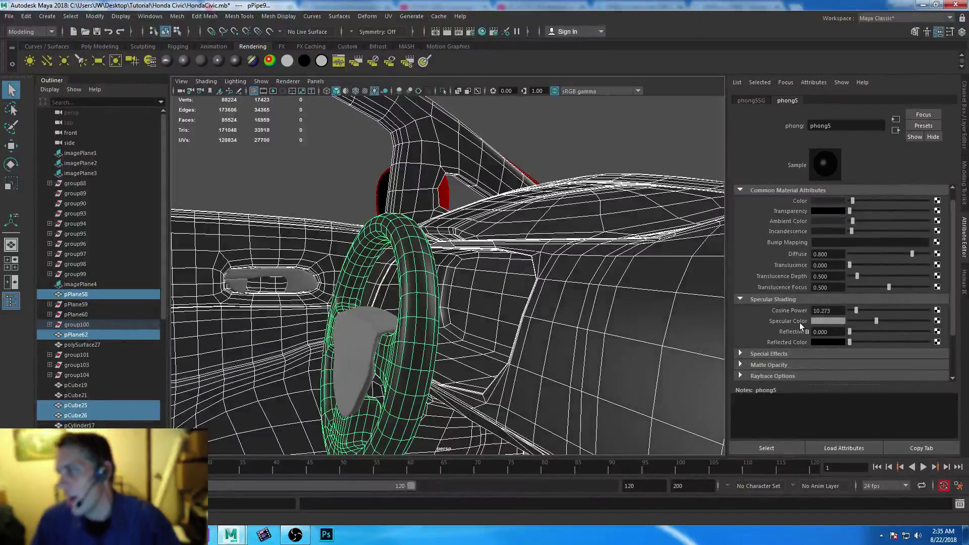
# - Add a Leather texture as the interior material's bump map and set the bump depth to 0.15
pyautogui.scroll(1, 929, 262)
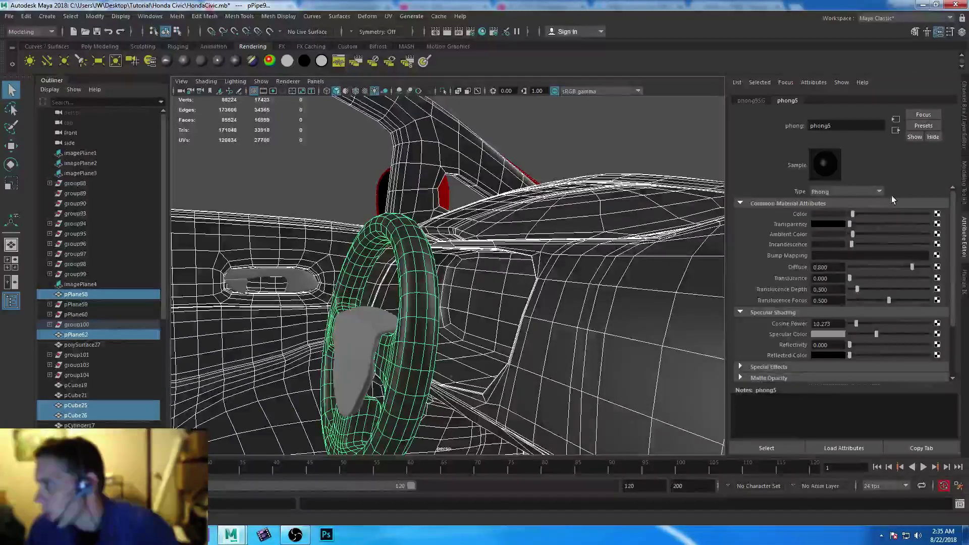
pyautogui.click(936, 255)
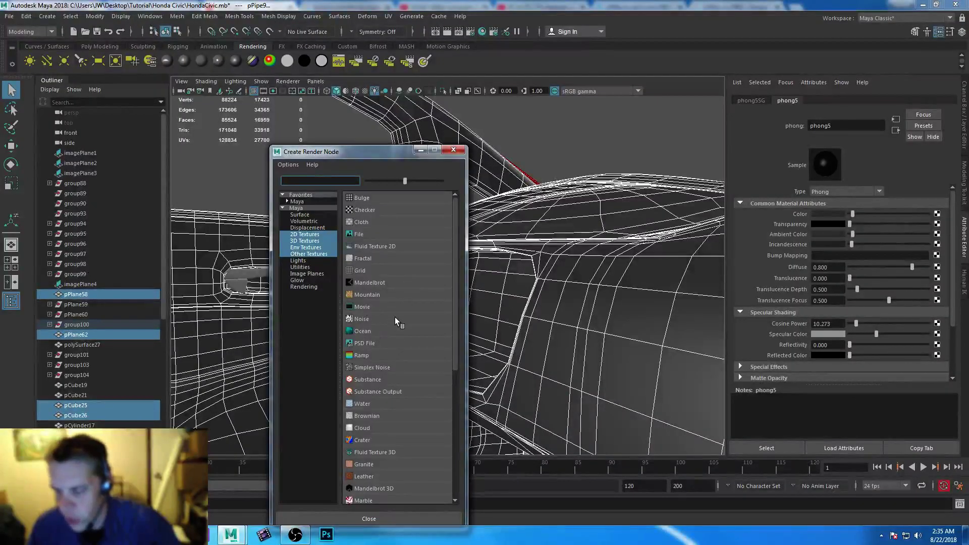
pyautogui.click(367, 476)
pyautogui.moveTo(843, 212); pyautogui.dragTo(650, 205)
pyautogui.write('.15')
pyautogui.press('Return')
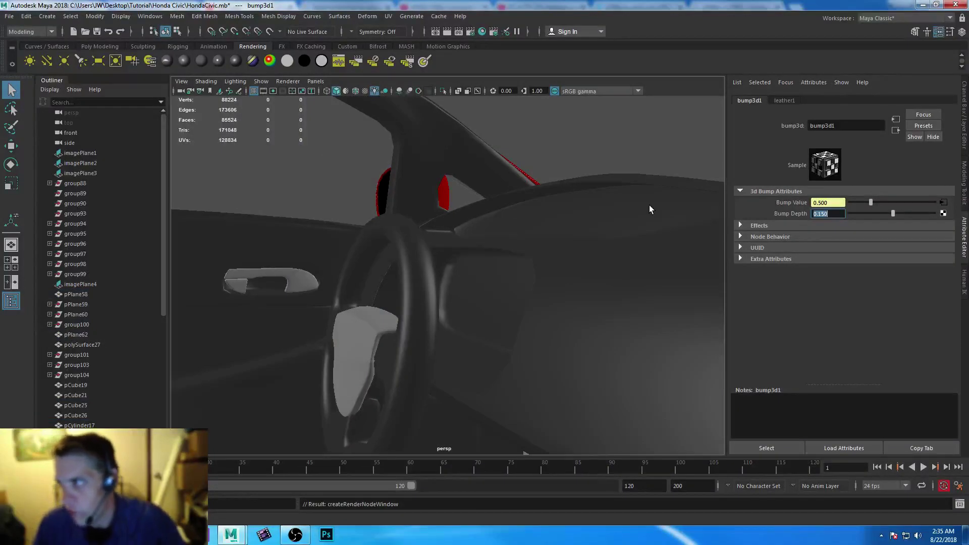
# - Set the leather texture's cell size to 0.15, spottyness to 0.313 and randomness to 0.837
pyautogui.click(783, 101)
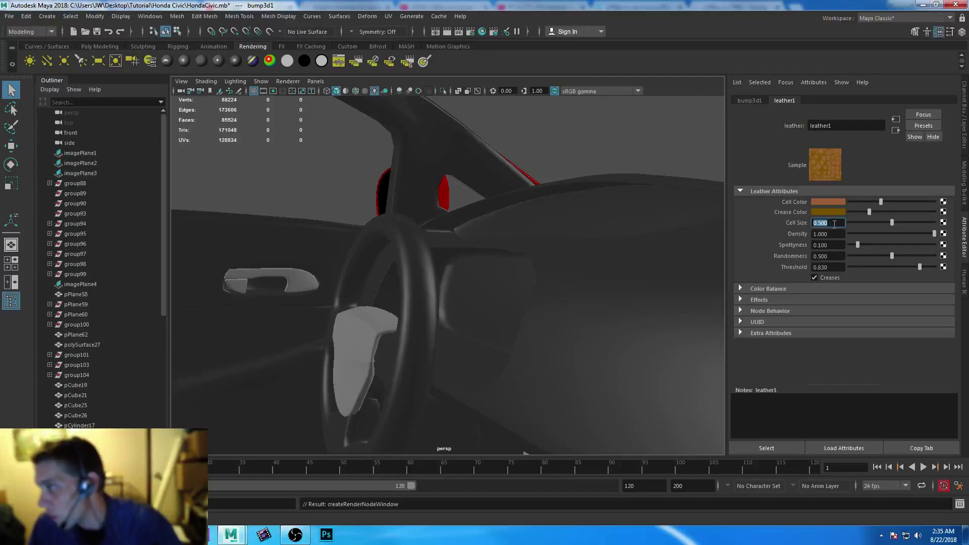
pyautogui.write('.15')
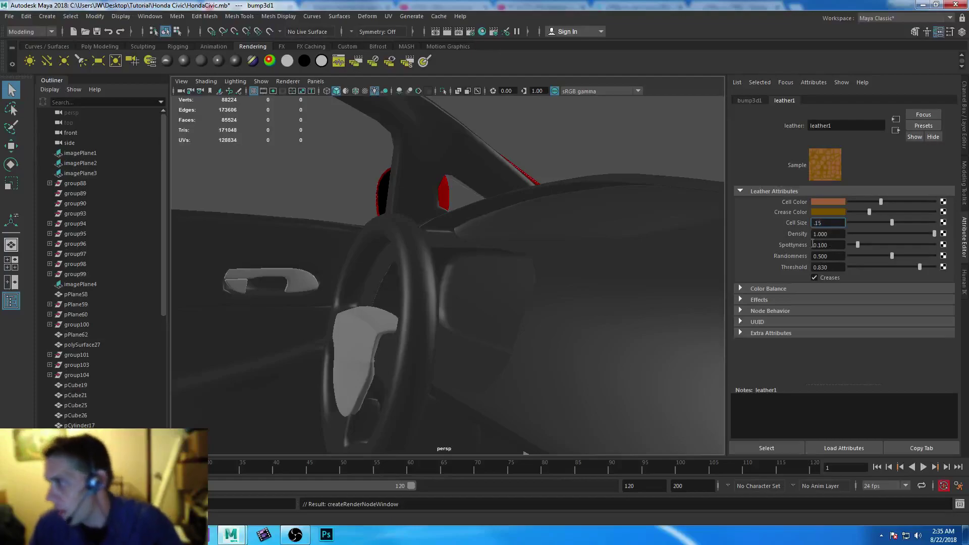
pyautogui.click(820, 245)
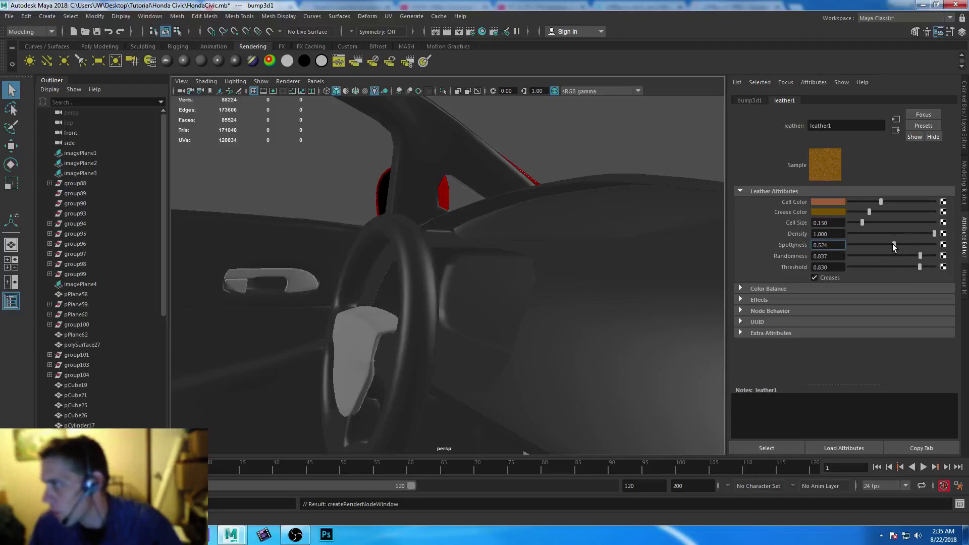
pyautogui.moveTo(892, 244); pyautogui.dragTo(875, 246)
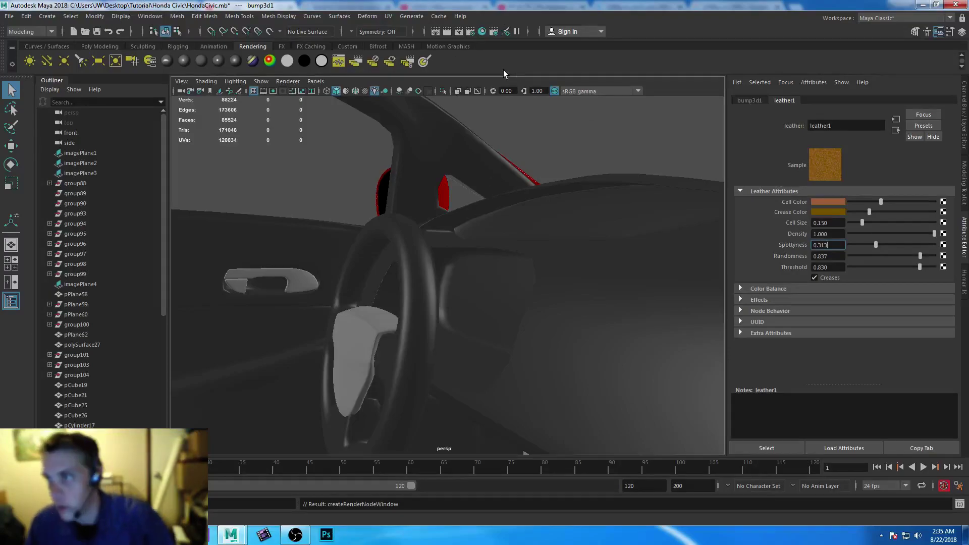
# - Open the render view and render test regions over the side door and rear wheel area to check the leather bump
pyautogui.click(437, 31)
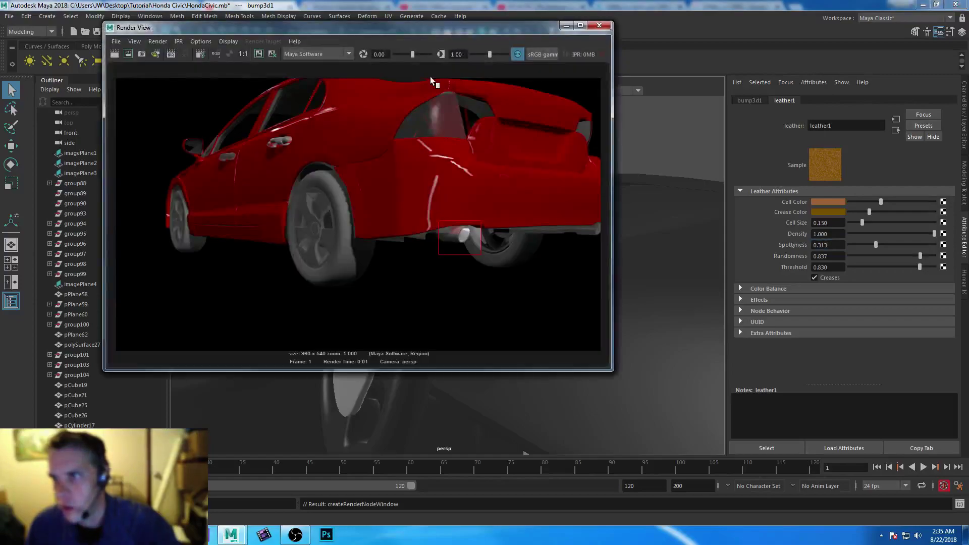
pyautogui.moveTo(263, 156); pyautogui.dragTo(414, 280)
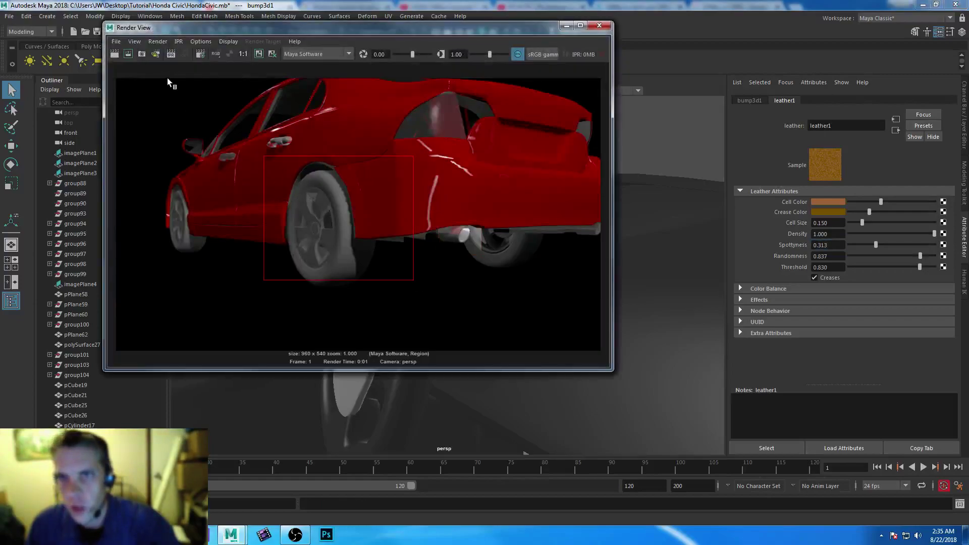
pyautogui.moveTo(234, 181); pyautogui.dragTo(276, 213)
pyautogui.click(128, 54)
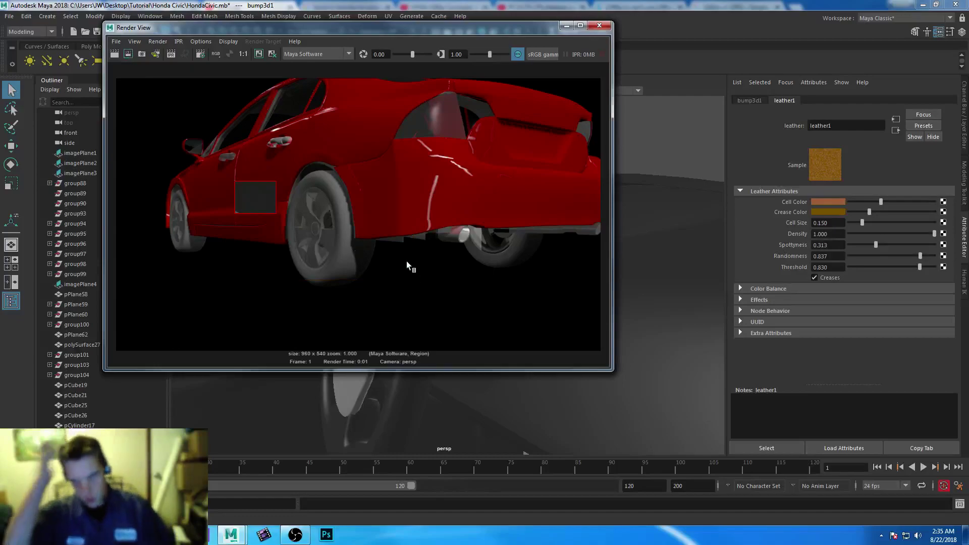
pyautogui.moveTo(279, 137); pyautogui.dragTo(412, 253)
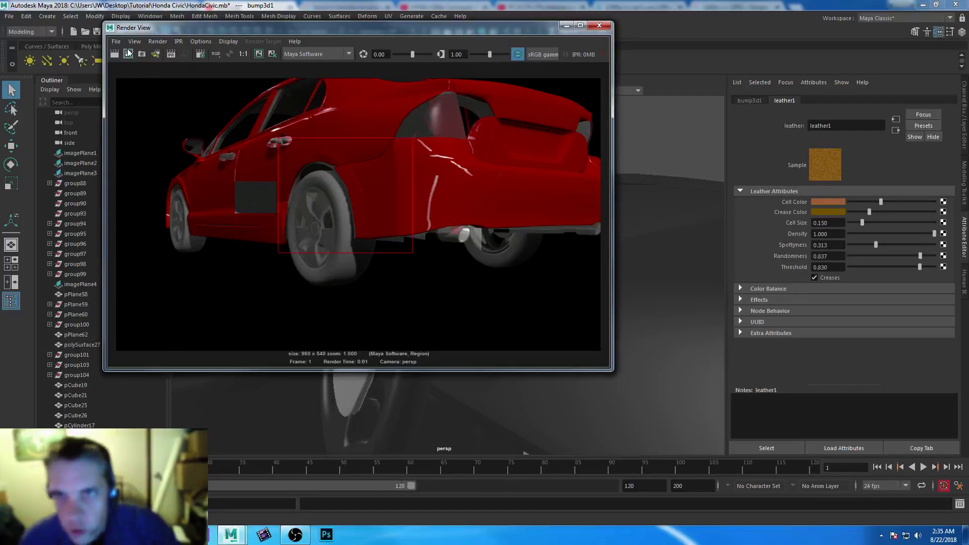
pyautogui.click(128, 54)
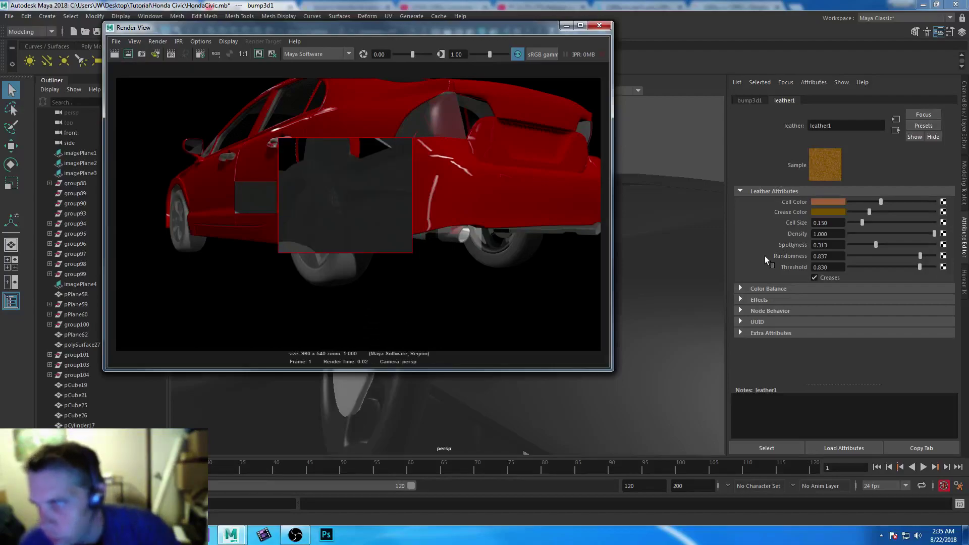
# - Test leather cell sizes of 0.693, 0.060 and 0.012, rendering the region again after each change
pyautogui.moveTo(862, 222); pyautogui.dragTo(907, 222)
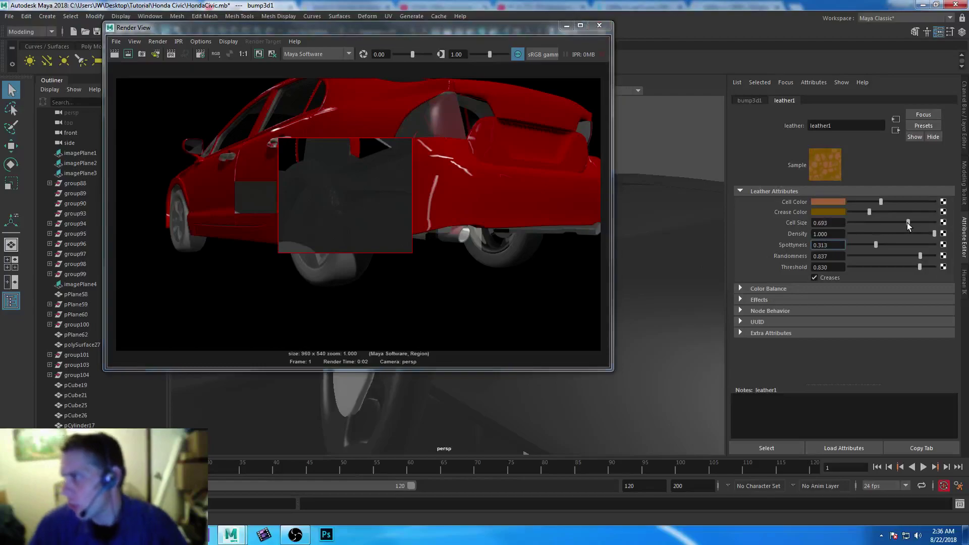
pyautogui.click(129, 54)
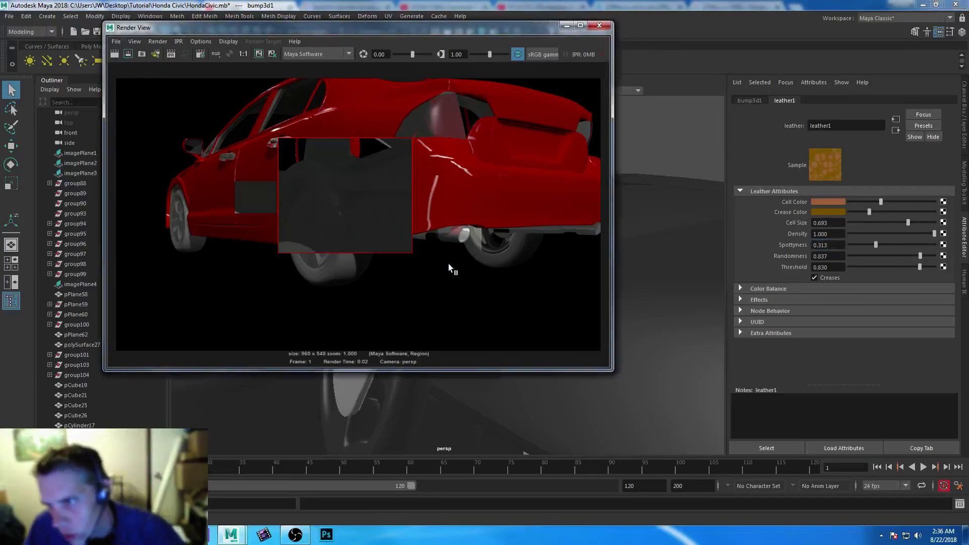
pyautogui.moveTo(907, 223); pyautogui.dragTo(857, 222)
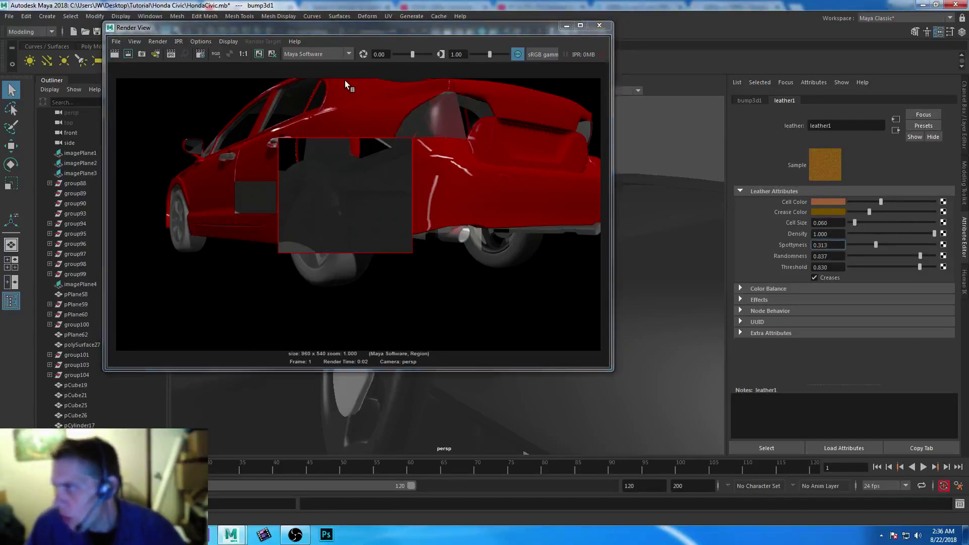
pyautogui.click(128, 54)
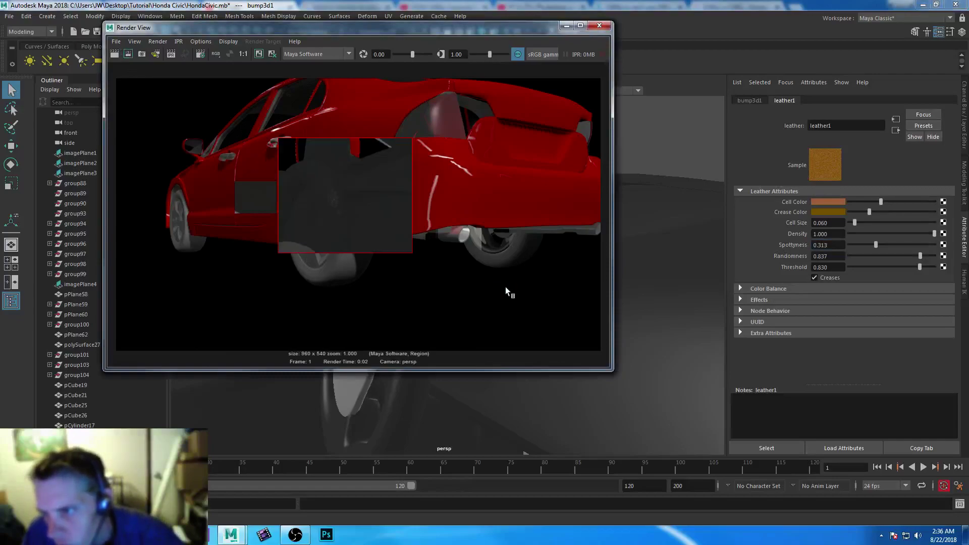
pyautogui.moveTo(855, 222); pyautogui.dragTo(851, 222)
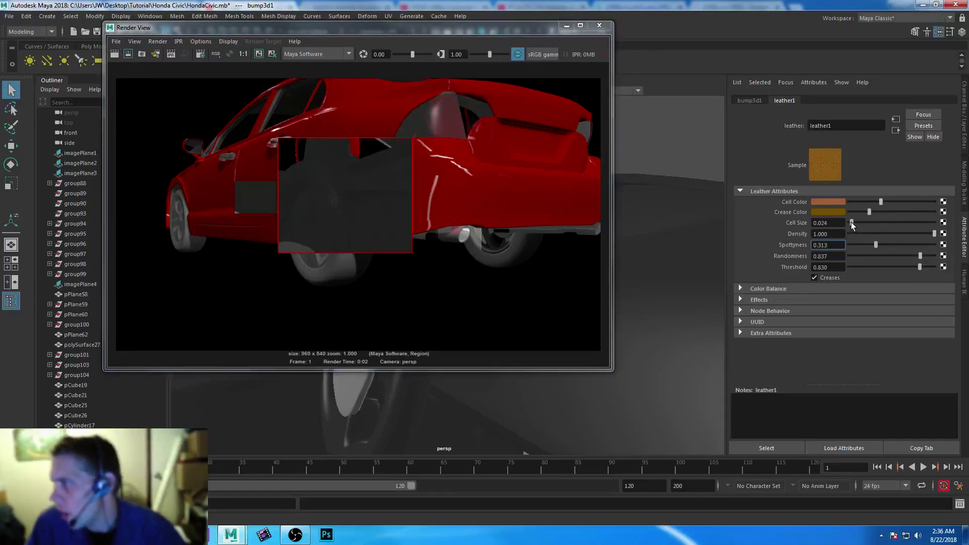
pyautogui.click(128, 54)
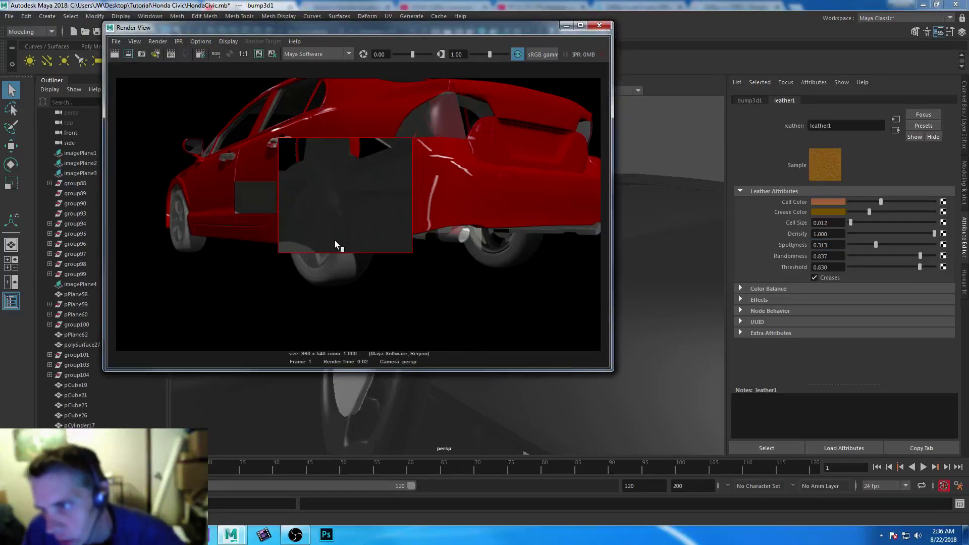
# - Set the leather bump depth to 0.35 and render the region again
pyautogui.click(749, 100)
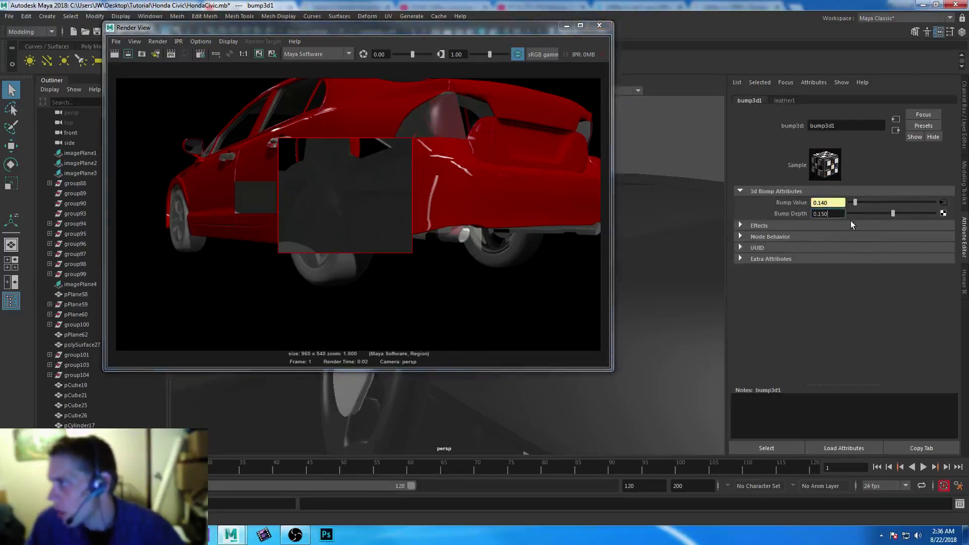
pyautogui.click(836, 213)
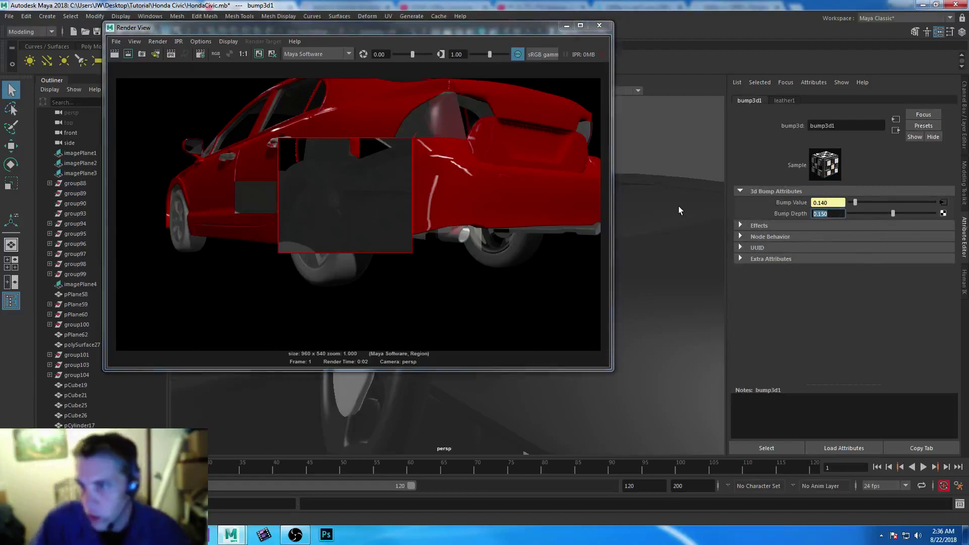
pyautogui.write('0.35')
pyautogui.press('Return')
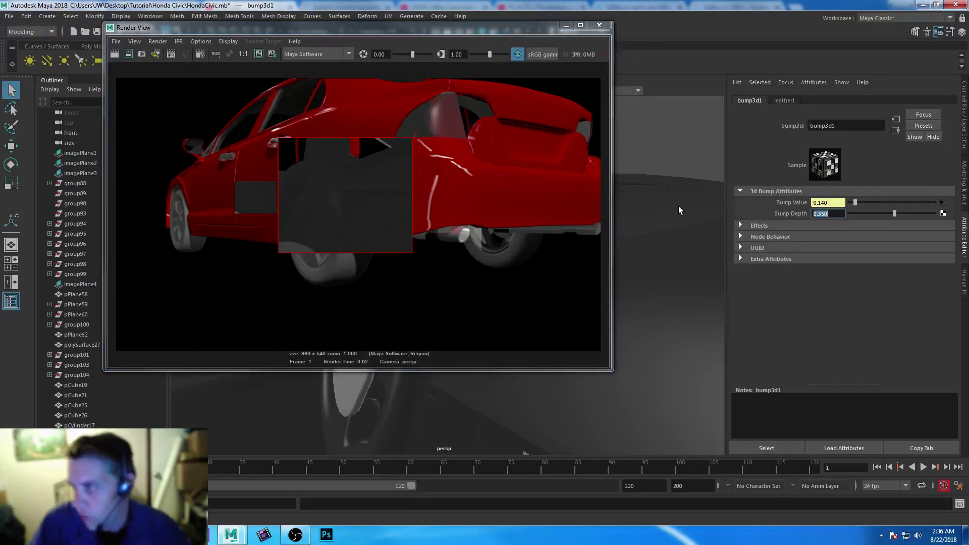
pyautogui.click(128, 54)
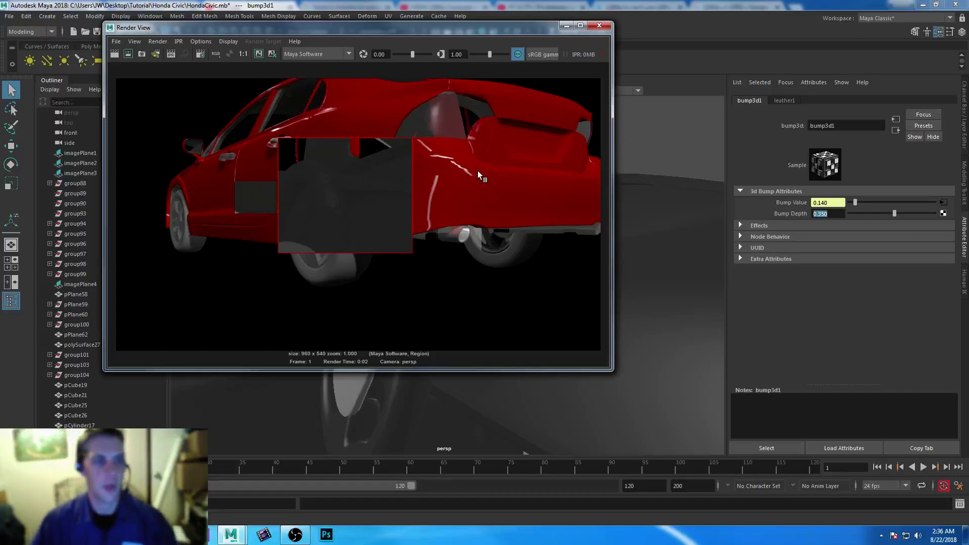
# - Close the render view and select the passenger side's front quarter window trim, front door window frame and lower window strip
pyautogui.click(599, 25)
pyautogui.keyDown('alt'); pyautogui.moveTo(505, 303); pyautogui.dragTo(531, 348); pyautogui.keyUp('alt')
pyautogui.keyDown('alt'); pyautogui.moveTo(531, 348); pyautogui.dragTo(525, 355, button='right'); pyautogui.keyUp('alt')
pyautogui.keyDown('alt'); pyautogui.moveTo(525, 356); pyautogui.dragTo(414, 323); pyautogui.keyUp('alt')
pyautogui.scroll(5, 431, 350)
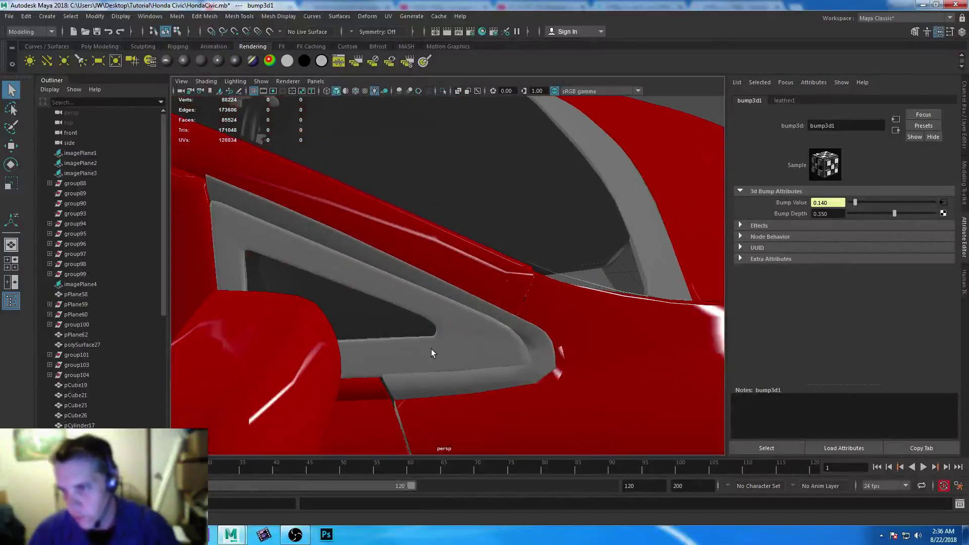
pyautogui.click(468, 329)
pyautogui.click(534, 335)
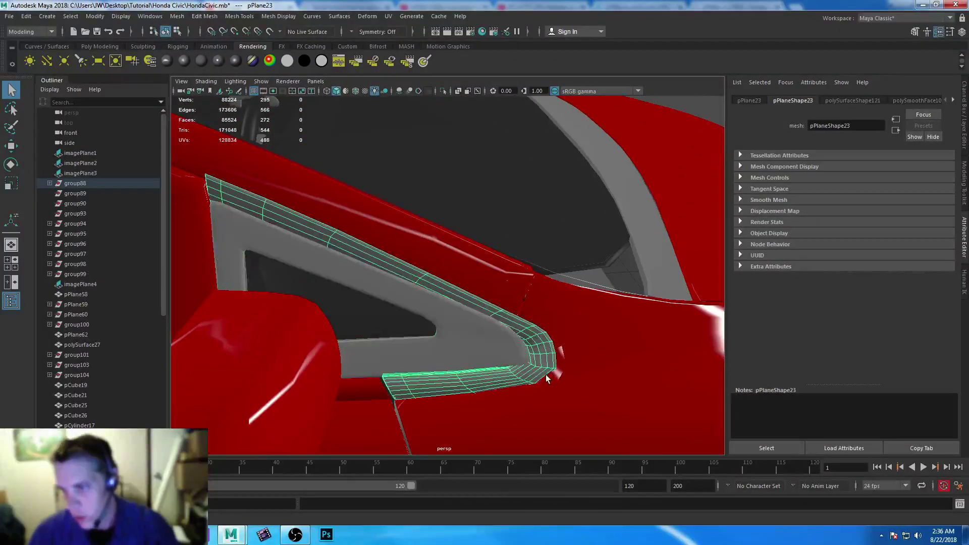
pyautogui.scroll(-5, 342, 243)
pyautogui.keyDown('shift'); pyautogui.click(360, 246); pyautogui.keyUp('shift')
pyautogui.keyDown('alt'); pyautogui.moveTo(314, 274); pyautogui.dragTo(401, 303, button='middle'); pyautogui.keyUp('alt')
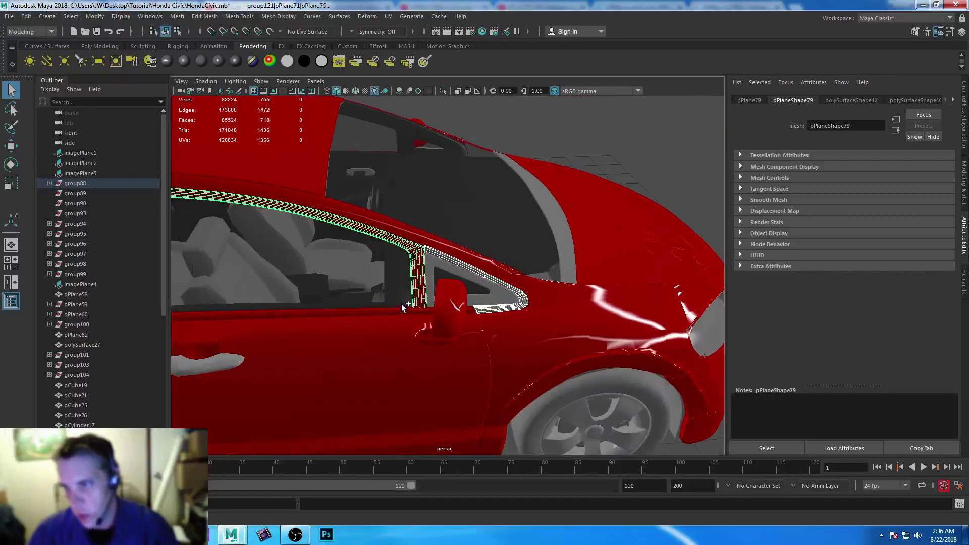
pyautogui.keyDown('shift'); pyautogui.click(402, 311); pyautogui.keyUp('shift')
# - Add the passenger side's rear lower window strip, rear door window frame and rear quarter divider to the selection
pyautogui.keyDown('alt'); pyautogui.moveTo(337, 295); pyautogui.dragTo(608, 301, button='middle'); pyautogui.keyUp('alt')
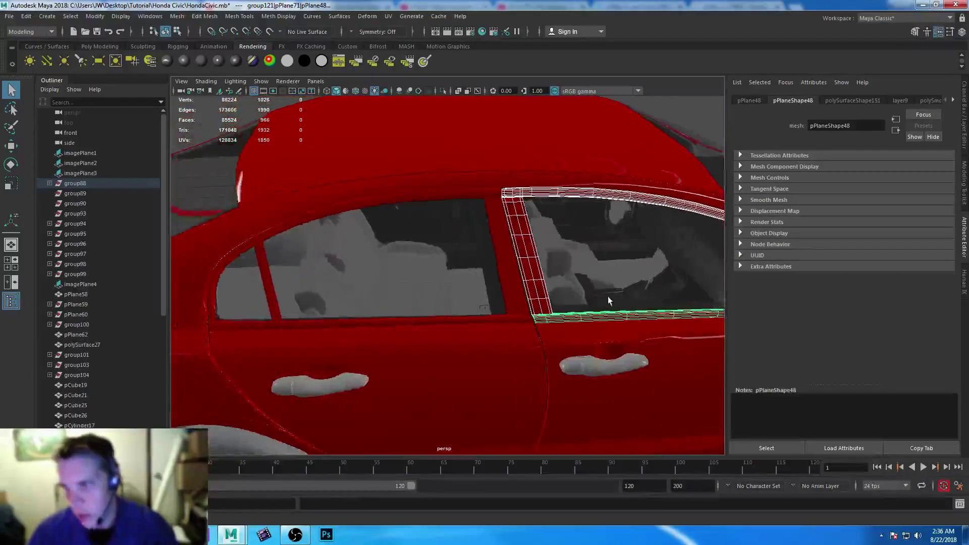
pyautogui.keyDown('shift'); pyautogui.click(517, 319); pyautogui.keyUp('shift')
pyautogui.keyDown('shift'); pyautogui.click(442, 195); pyautogui.keyUp('shift')
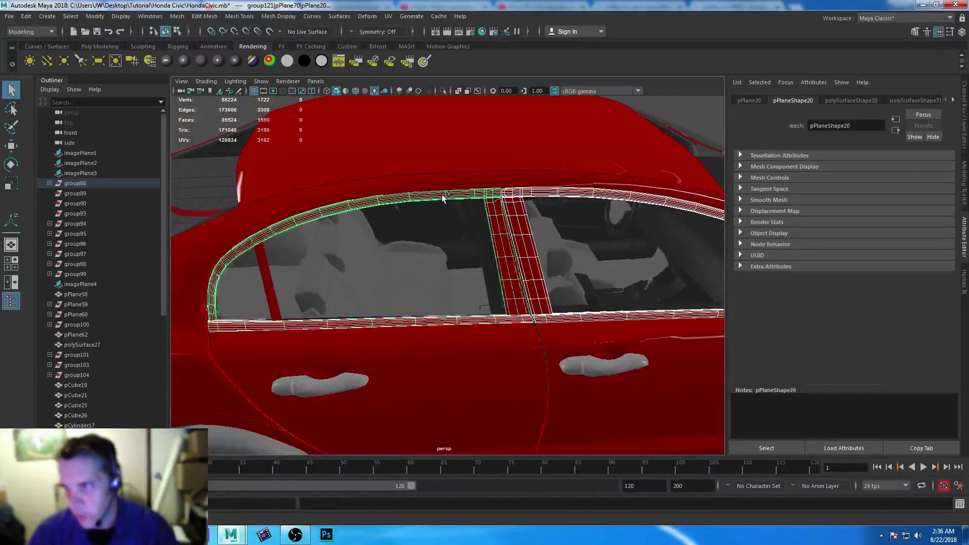
pyautogui.keyDown('shift'); pyautogui.click(265, 273); pyautogui.keyUp('shift')
# - Add the driver's side lower window strips, rear quarter divider and both door window frames to the selection
pyautogui.keyDown('alt'); pyautogui.moveTo(364, 331); pyautogui.dragTo(633, 310); pyautogui.keyUp('alt')
pyautogui.keyDown('shift'); pyautogui.click(634, 313); pyautogui.keyUp('shift')
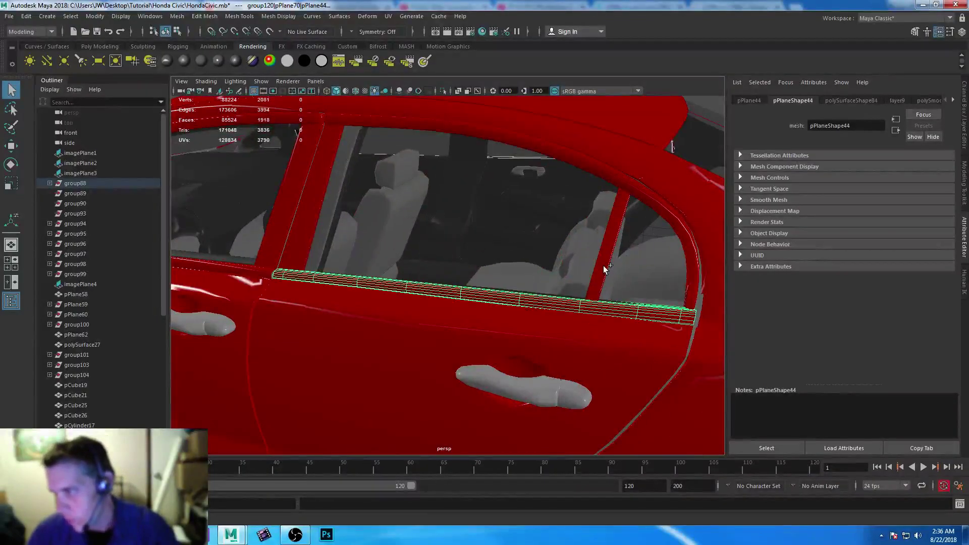
pyautogui.keyDown('shift'); pyautogui.click(603, 265); pyautogui.keyUp('shift')
pyautogui.keyDown('alt'); pyautogui.moveTo(659, 204); pyautogui.dragTo(531, 236); pyautogui.keyUp('alt')
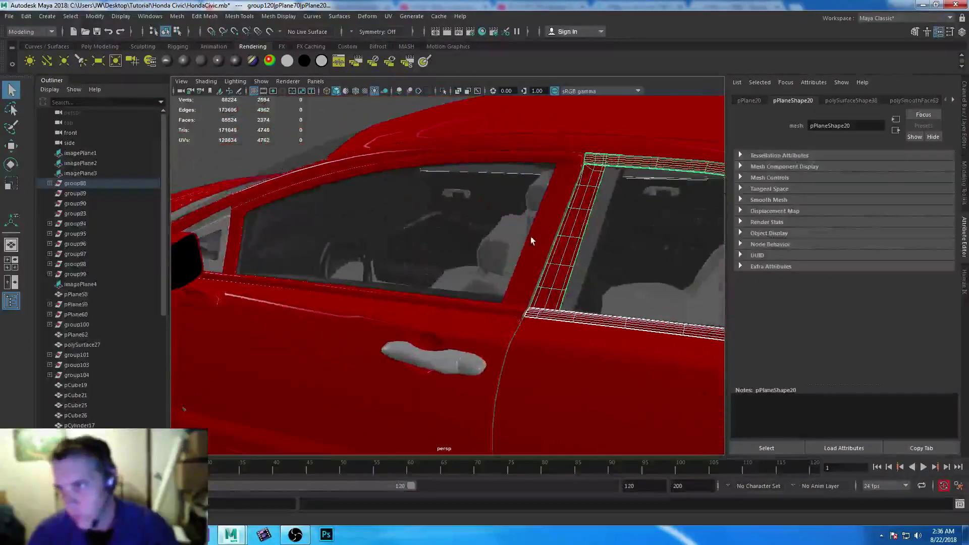
pyautogui.keyDown('shift'); pyautogui.click(564, 153); pyautogui.keyUp('shift')
pyautogui.keyDown('shift'); pyautogui.click(421, 297); pyautogui.keyUp('shift')
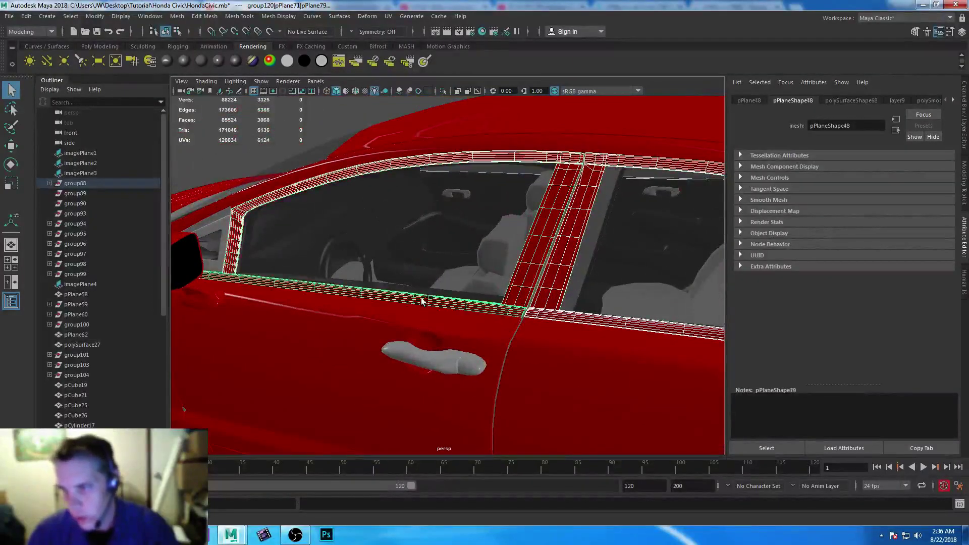
# - Add the inner frame and outer trim of the driver's side front quarter window to the selection
pyautogui.keyDown('alt'); pyautogui.moveTo(421, 296); pyautogui.dragTo(286, 301); pyautogui.keyUp('alt')
pyautogui.scroll(-2, 303, 252)
pyautogui.scroll(5, 320, 190)
pyautogui.keyDown('shift'); pyautogui.click(319, 190); pyautogui.keyUp('shift')
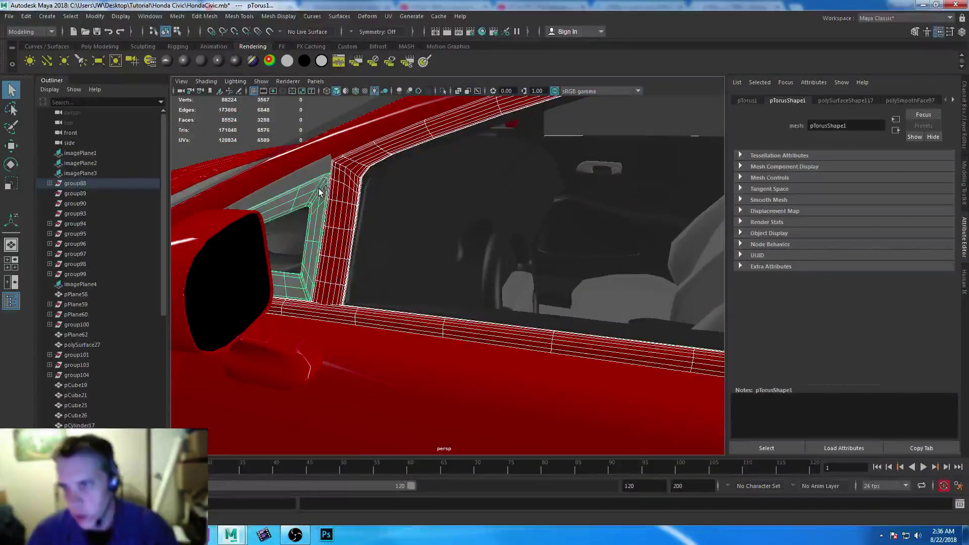
pyautogui.keyDown('shift'); pyautogui.click(315, 170); pyautogui.keyUp('shift')
pyautogui.keyDown('alt'); pyautogui.moveTo(319, 192); pyautogui.dragTo(323, 227); pyautogui.keyUp('alt')
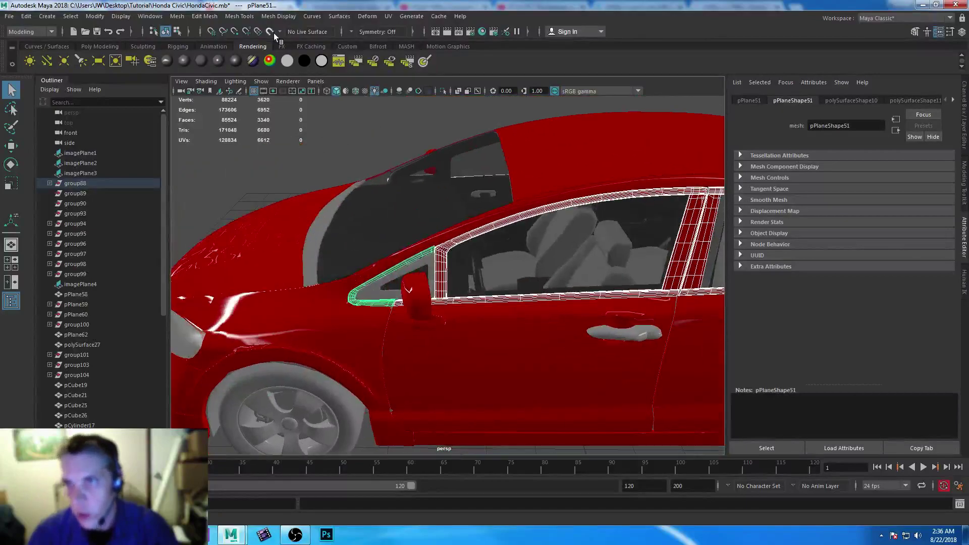
# - Assign a new anisotropic material to the selected window trim, disable Anisotropic Reflectivity and set its reflectivity to 0.169
pyautogui.click(223, 61)
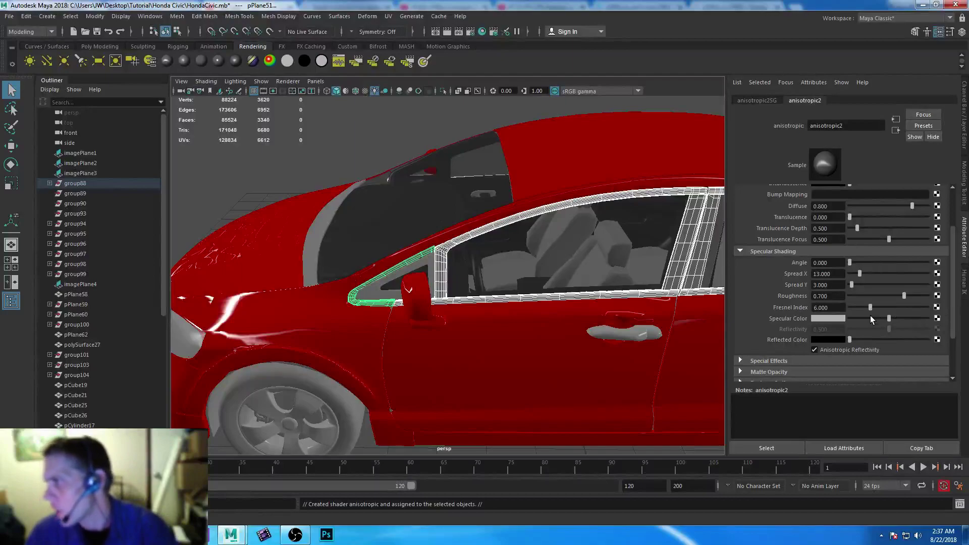
pyautogui.moveTo(887, 317); pyautogui.dragTo(883, 317)
pyautogui.click(814, 350)
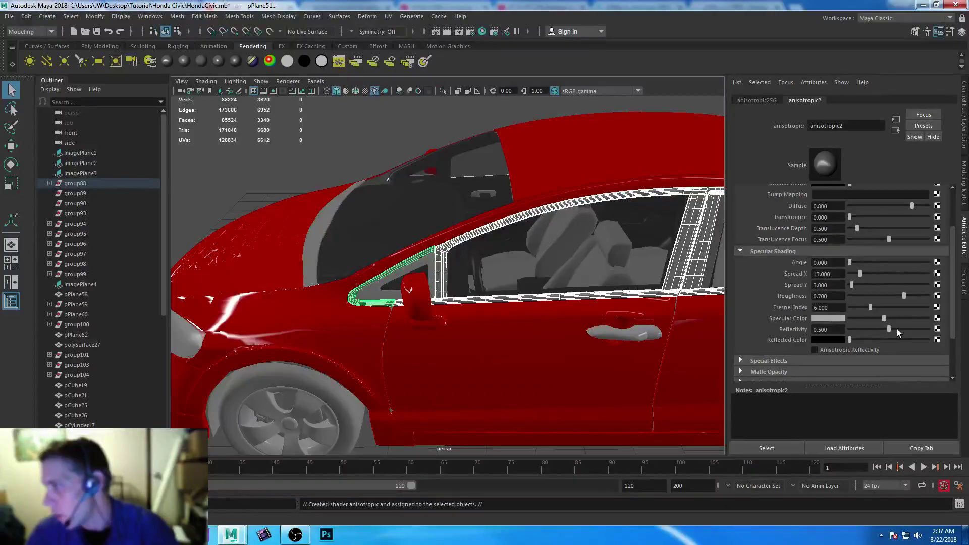
pyautogui.moveTo(891, 329); pyautogui.dragTo(863, 331)
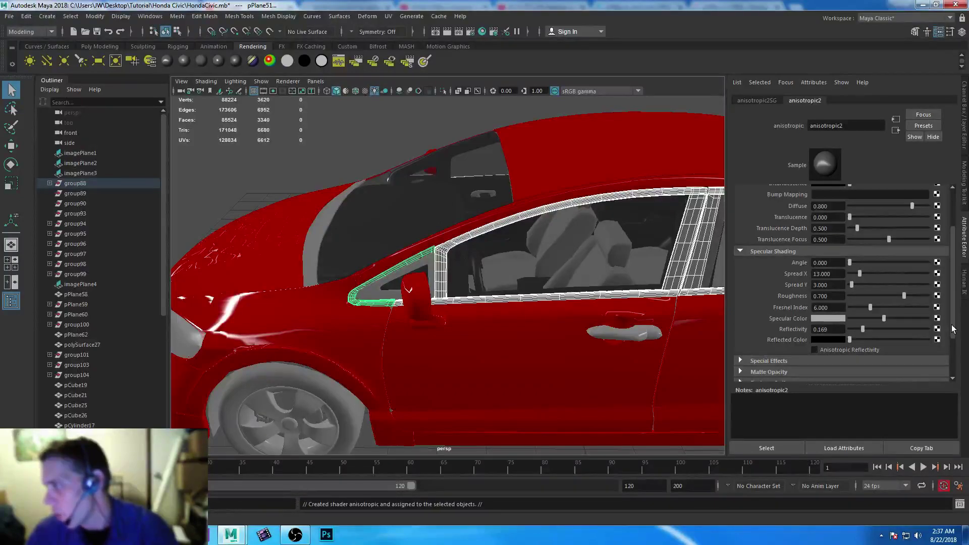
# - Set the window trim material's color to black, its specular color to white and its roughness to 0.222
pyautogui.moveTo(953, 328); pyautogui.dragTo(957, 281)
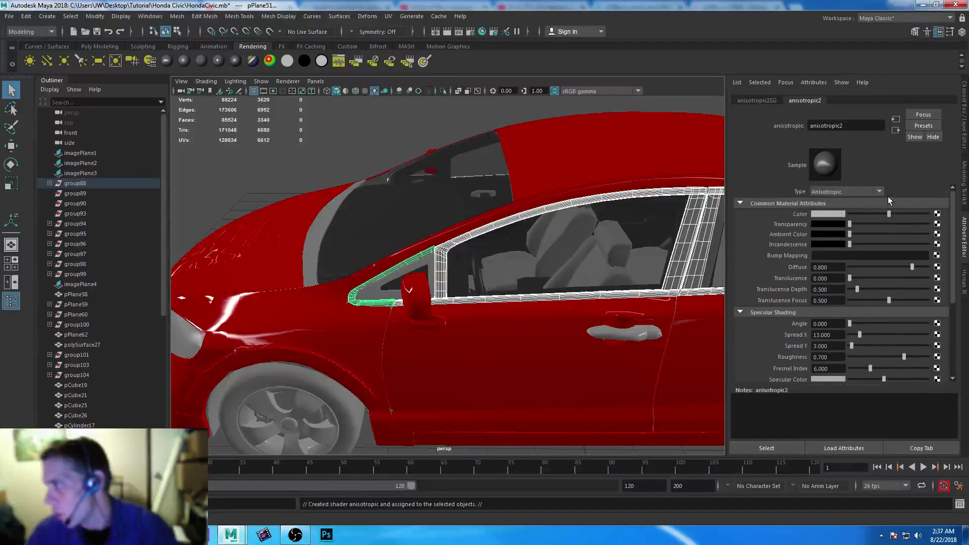
pyautogui.moveTo(889, 214); pyautogui.dragTo(844, 217)
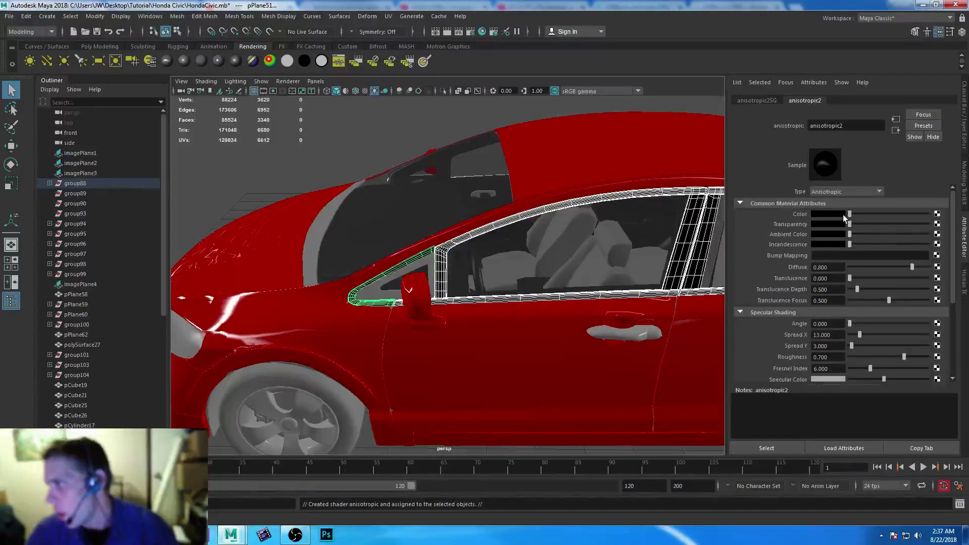
pyautogui.keyDown('alt'); pyautogui.moveTo(602, 264); pyautogui.dragTo(449, 251); pyautogui.keyUp('alt')
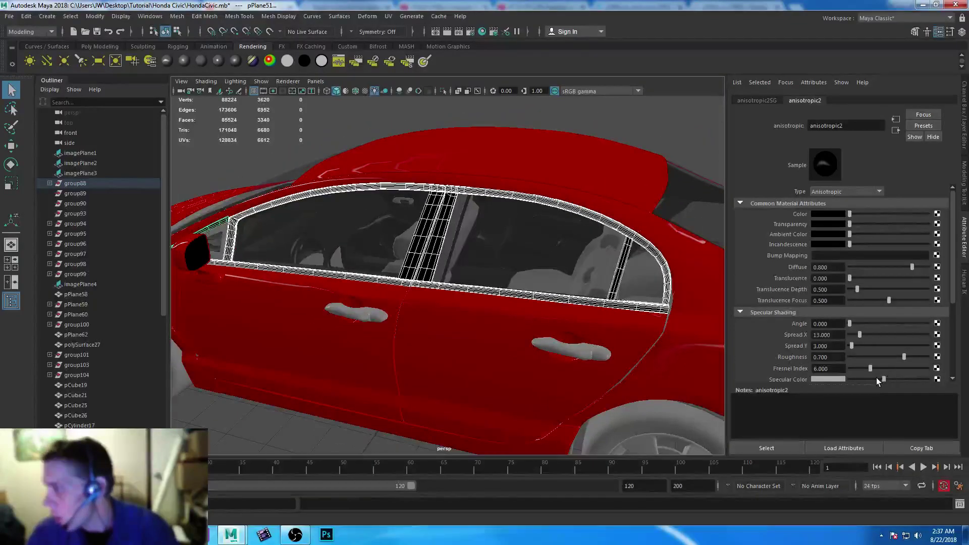
pyautogui.moveTo(884, 379); pyautogui.dragTo(968, 376)
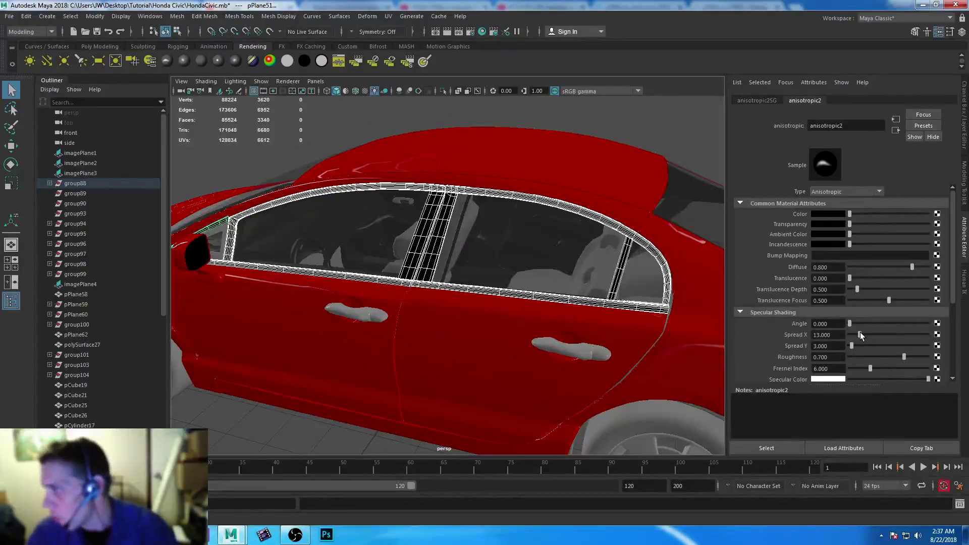
pyautogui.moveTo(904, 356); pyautogui.dragTo(866, 357)
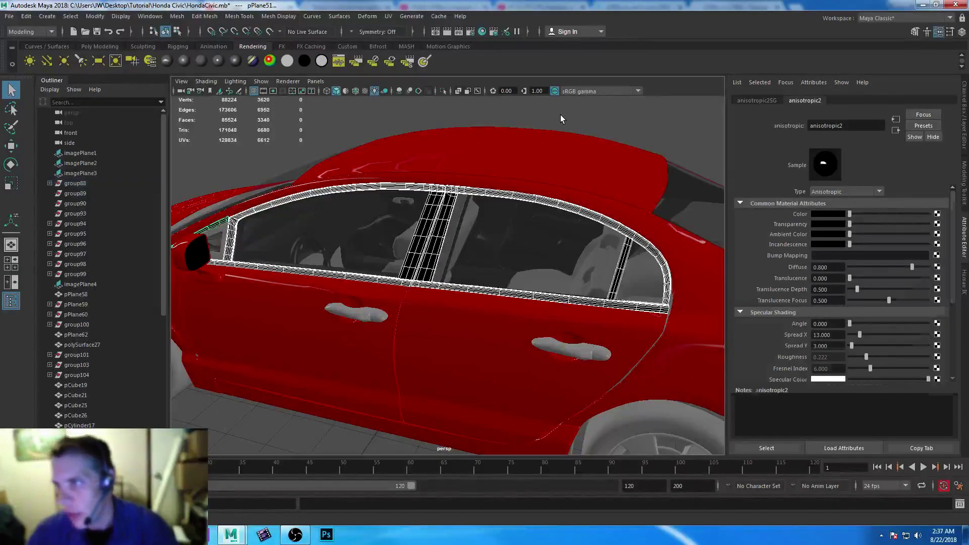
# - Set the red body material's specular color to white, roughness to 0.280 and Spread X to 15.020, and save the scene
pyautogui.click(560, 114)
pyautogui.scroll(-3, 560, 114)
pyautogui.keyDown('alt'); pyautogui.moveTo(480, 152); pyautogui.dragTo(478, 201); pyautogui.keyUp('alt')
pyautogui.click(481, 211)
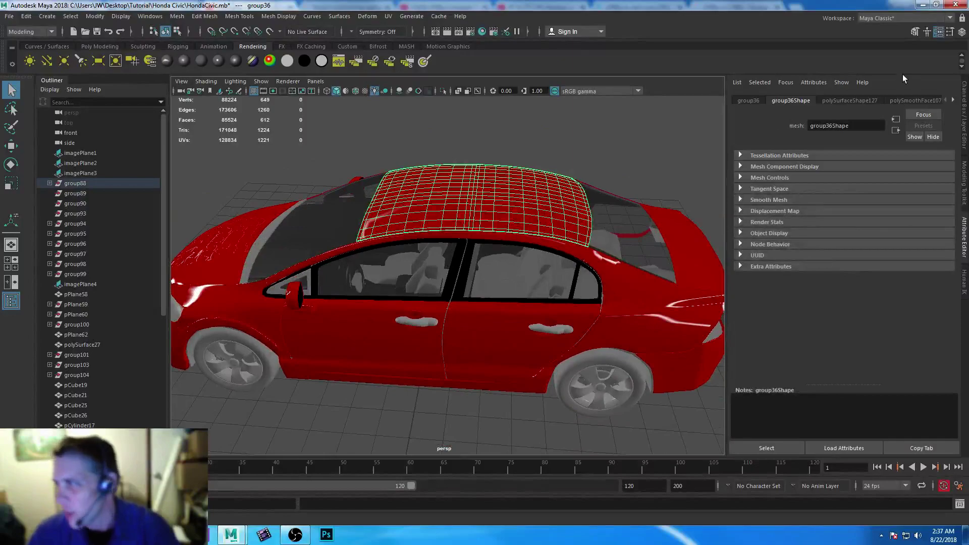
pyautogui.click(954, 101)
pyautogui.click(932, 101)
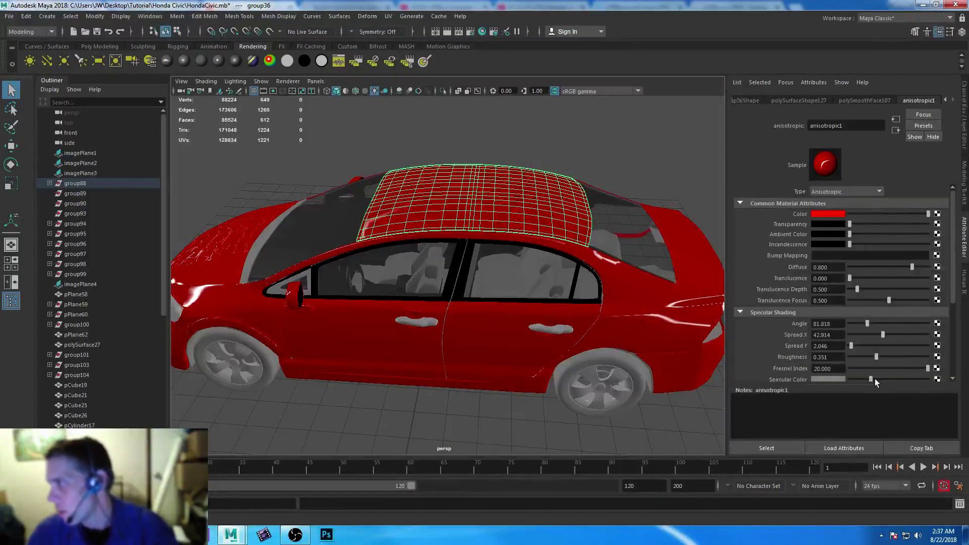
pyautogui.moveTo(874, 379); pyautogui.dragTo(928, 380)
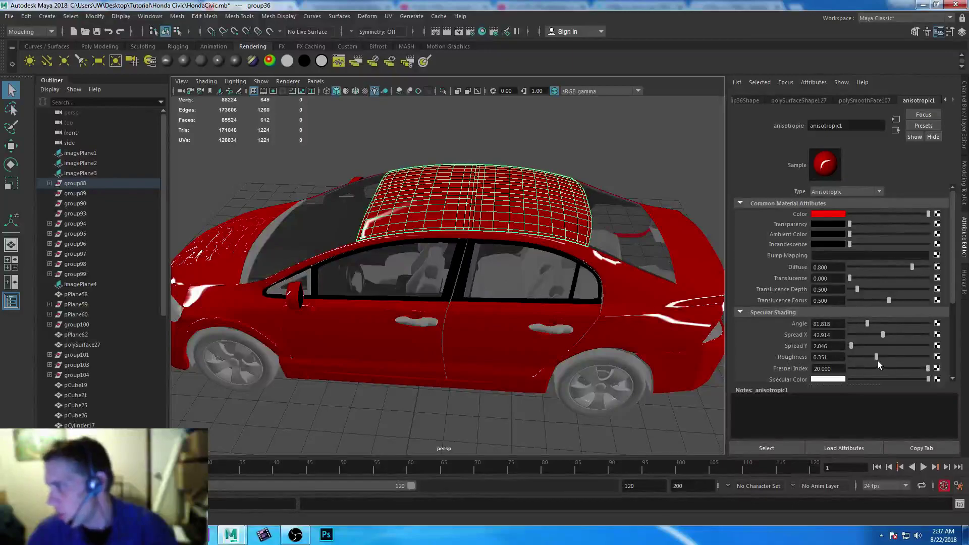
pyautogui.moveTo(876, 355); pyautogui.dragTo(861, 333)
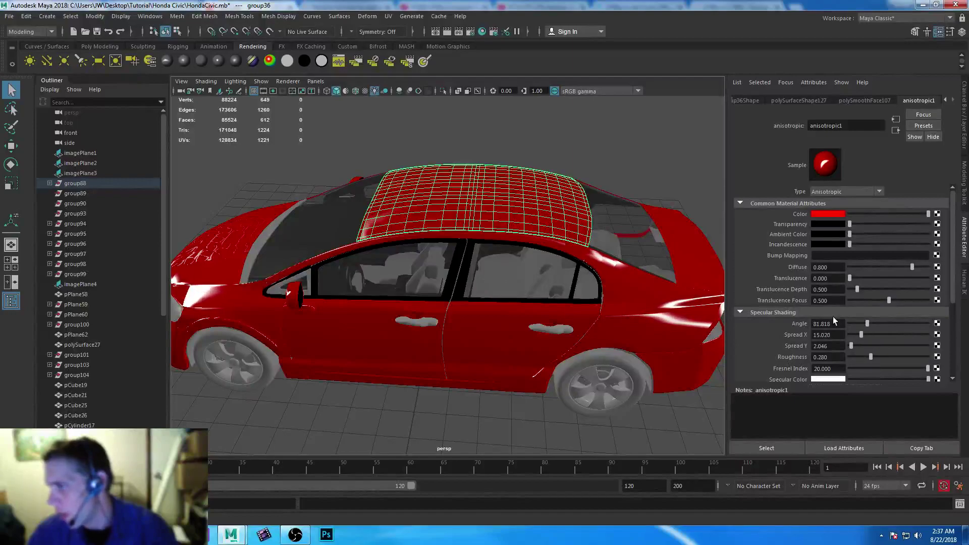
pyautogui.click(602, 145)
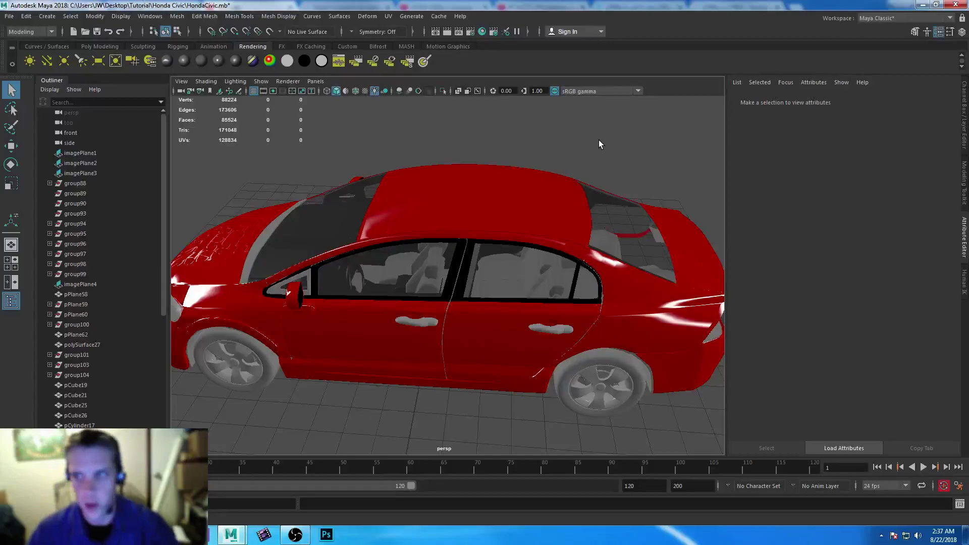
pyautogui.hotkey('ctrl', 's')
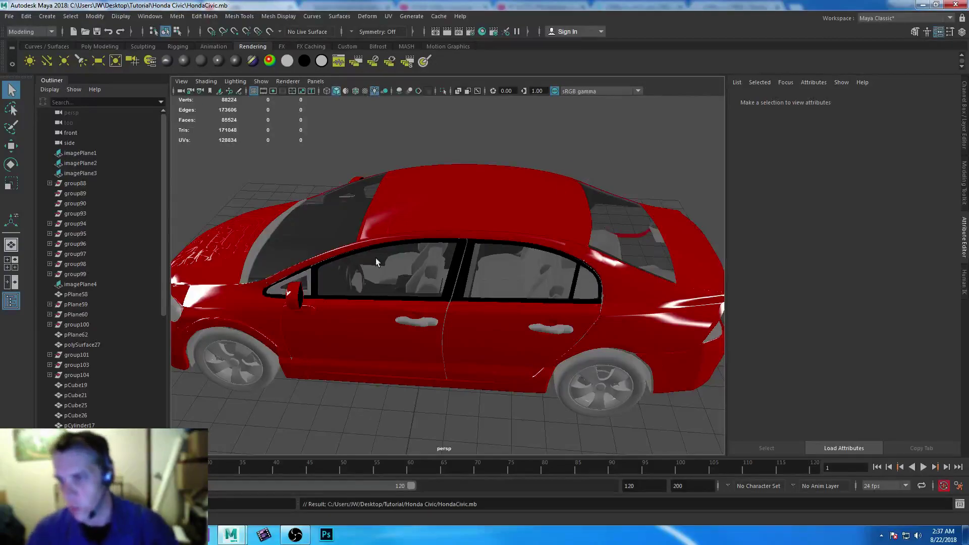
# - Go inside the car and start selecting the seat parts, beginning with the front seats
pyautogui.scroll(8, 443, 287)
pyautogui.keyDown('alt'); pyautogui.moveTo(465, 287); pyautogui.dragTo(410, 259); pyautogui.keyUp('alt')
pyautogui.scroll(8, 411, 259)
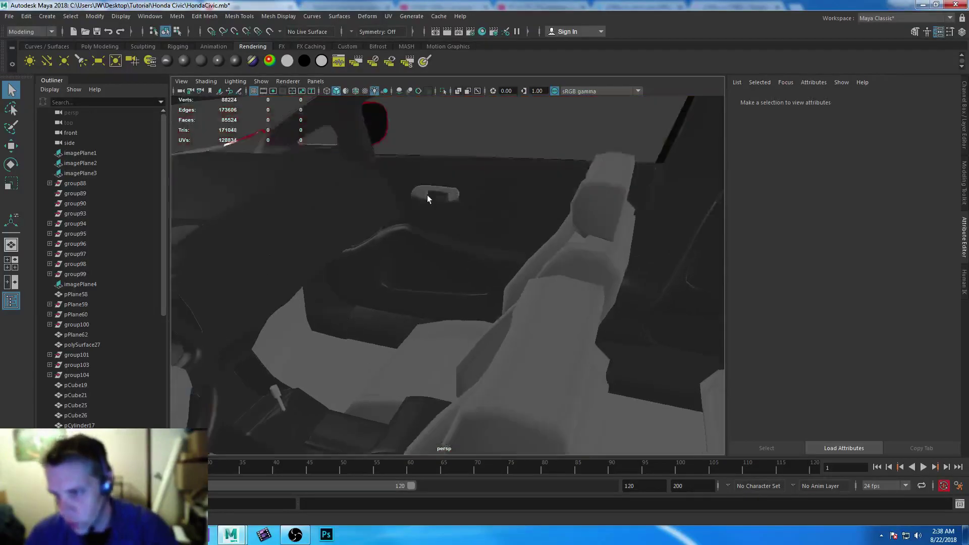
pyautogui.scroll(3, 381, 373)
pyautogui.click(311, 368)
pyautogui.keyDown('shift'); pyautogui.click(395, 389); pyautogui.keyUp('shift')
pyautogui.keyDown('alt'); pyautogui.moveTo(569, 345); pyautogui.dragTo(352, 246); pyautogui.keyUp('alt')
pyautogui.keyDown('shift'); pyautogui.click(353, 247); pyautogui.keyUp('shift')
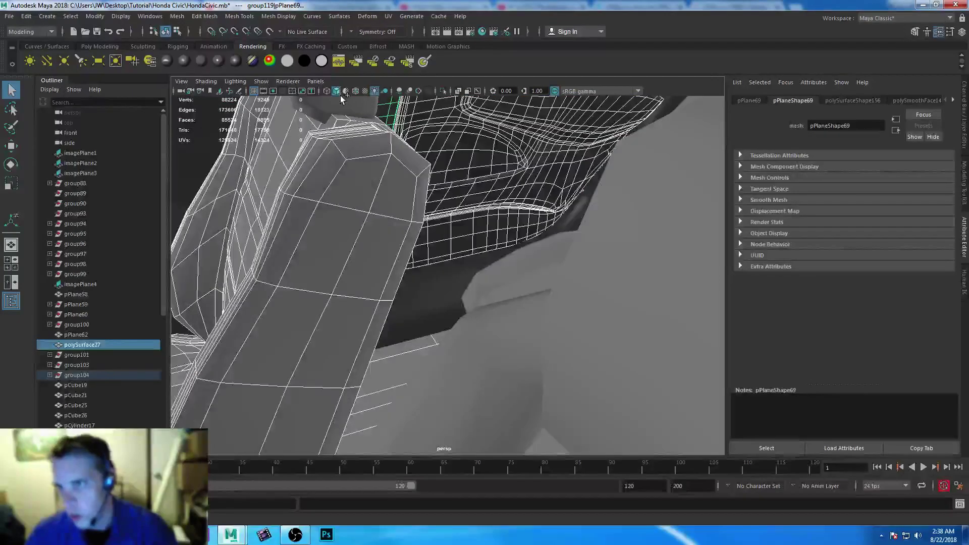
# - Extend the interior selection to the remaining seat cushions, backrests and headrests
pyautogui.click(386, 114)
pyautogui.keyDown('alt'); pyautogui.moveTo(467, 192); pyautogui.dragTo(439, 193); pyautogui.keyUp('alt')
pyautogui.click(404, 222)
pyautogui.keyDown('alt'); pyautogui.moveTo(455, 309); pyautogui.dragTo(474, 271); pyautogui.keyUp('alt')
pyautogui.click(385, 222)
pyautogui.click(277, 182)
pyautogui.click(546, 187)
pyautogui.click(656, 190)
pyautogui.click(649, 277)
# - Check the seat selection from outside the car, assign it a new Lambert material and darken the color to medium grey
pyautogui.keyDown('alt'); pyautogui.moveTo(454, 311); pyautogui.dragTo(661, 126); pyautogui.keyUp('alt')
pyautogui.keyDown('alt'); pyautogui.moveTo(661, 125); pyautogui.dragTo(444, 302, button='right'); pyautogui.keyUp('alt')
pyautogui.keyDown('alt'); pyautogui.moveTo(444, 303); pyautogui.dragTo(465, 398); pyautogui.keyUp('alt')
pyautogui.keyDown('alt'); pyautogui.moveTo(464, 399); pyautogui.dragTo(477, 389, button='right'); pyautogui.keyUp('alt')
pyautogui.keyDown('alt'); pyautogui.moveTo(477, 388); pyautogui.dragTo(606, 353); pyautogui.keyUp('alt')
pyautogui.keyDown('alt'); pyautogui.moveTo(606, 353); pyautogui.dragTo(480, 319, button='right'); pyautogui.keyUp('alt')
pyautogui.keyDown('alt'); pyautogui.moveTo(480, 319); pyautogui.dragTo(413, 280); pyautogui.keyUp('alt')
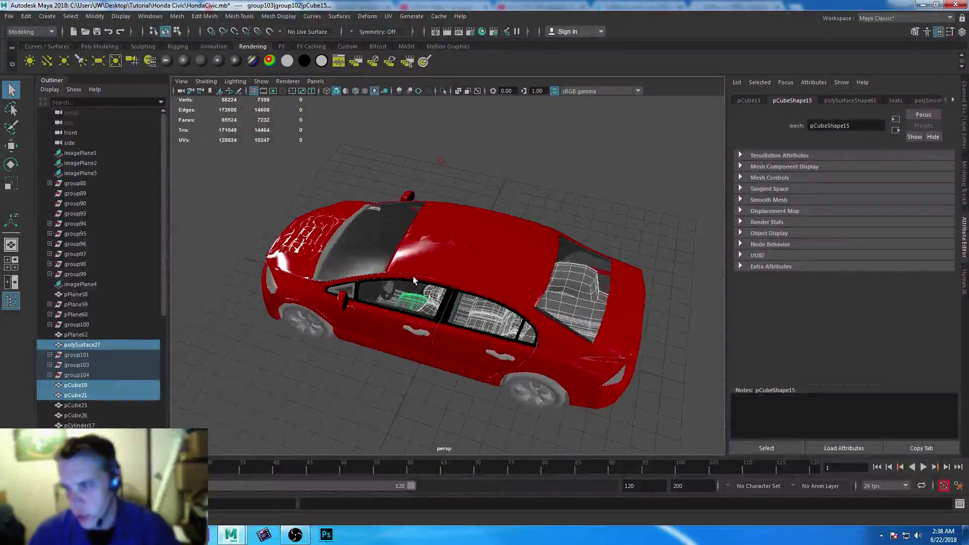
pyautogui.keyDown('alt'); pyautogui.moveTo(413, 280); pyautogui.dragTo(443, 385, button='right'); pyautogui.keyUp('alt')
pyautogui.keyDown('alt'); pyautogui.moveTo(443, 386); pyautogui.dragTo(458, 345); pyautogui.keyUp('alt')
pyautogui.click(199, 61)
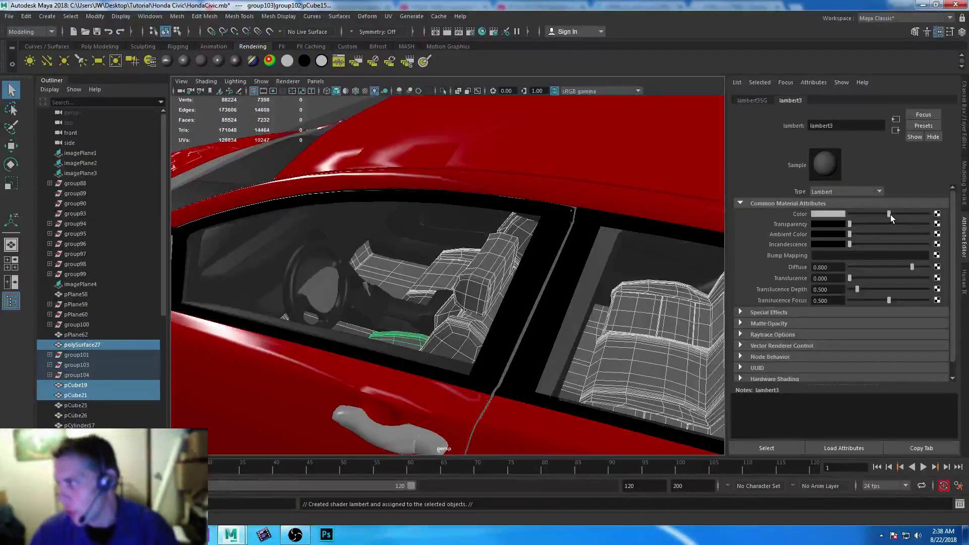
pyautogui.moveTo(889, 213); pyautogui.dragTo(869, 211)
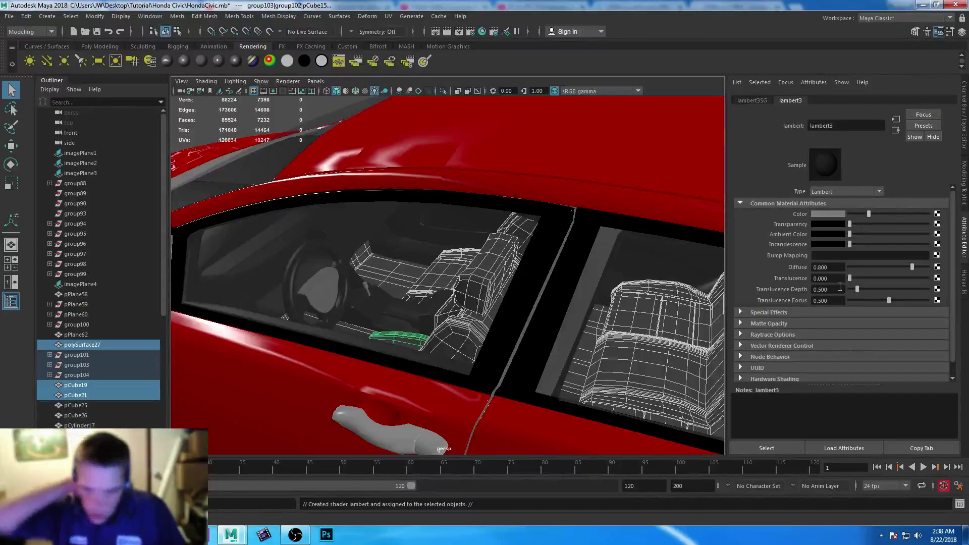
# - Map a Cloth texture to the seat material's bump and set the bump depth to 0.35
pyautogui.click(937, 256)
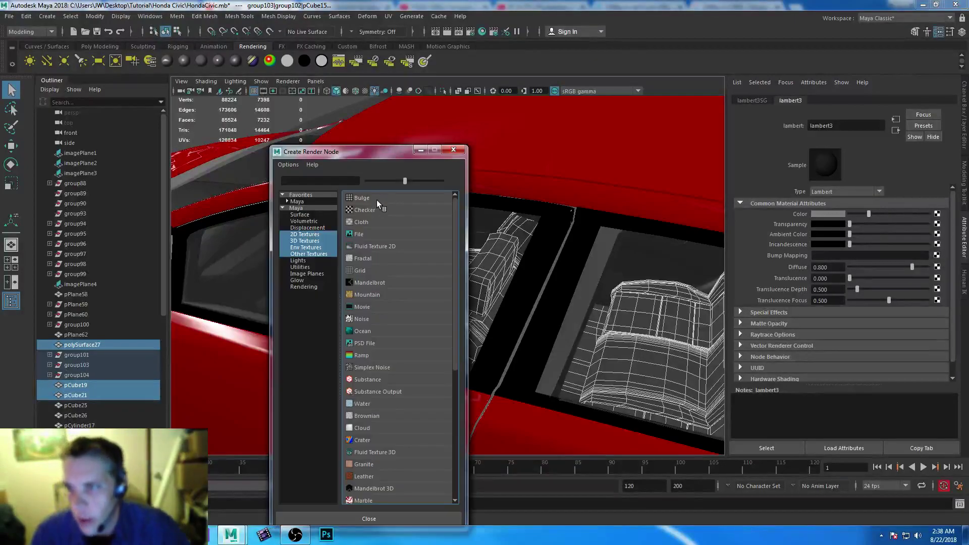
pyautogui.click(364, 222)
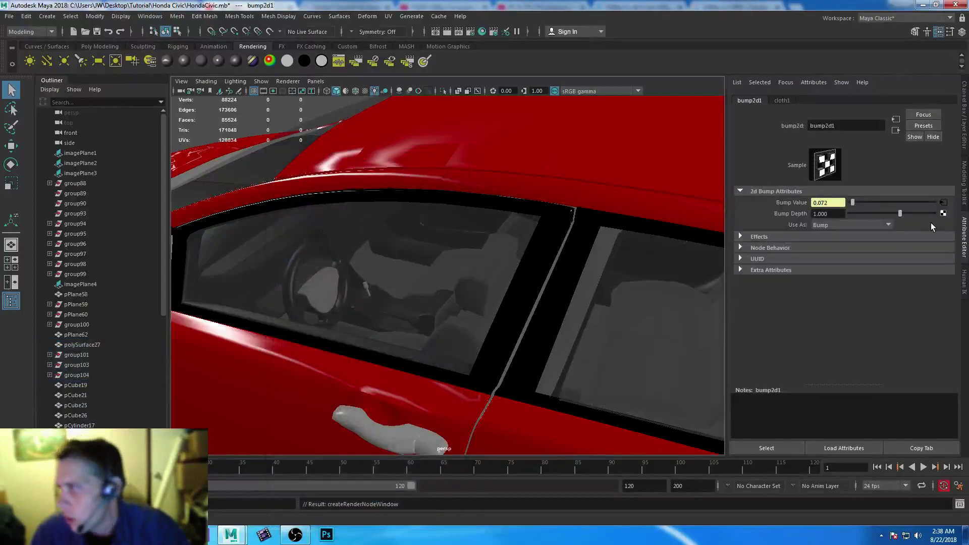
pyautogui.click(829, 213)
pyautogui.write('.35')
pyautogui.press('Return')
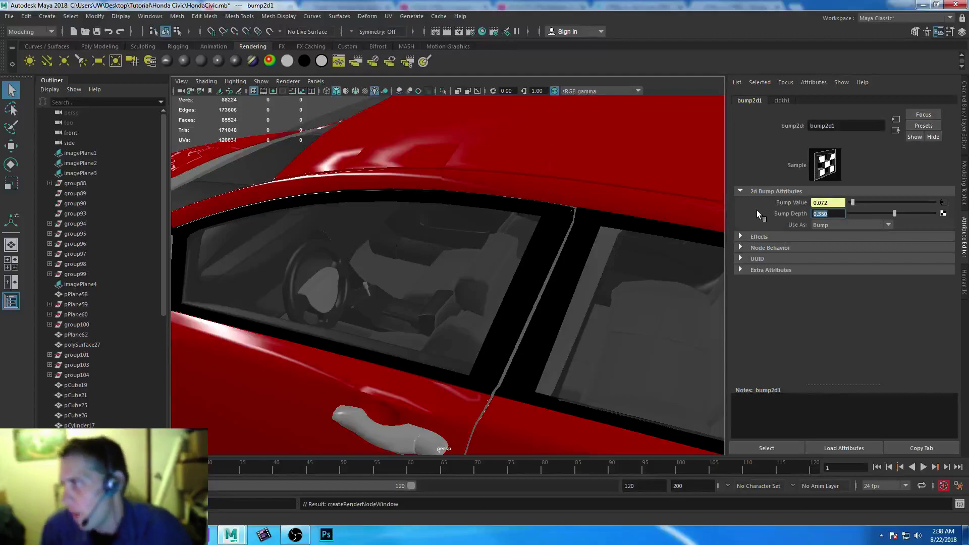
# - Set the cloth's U and V widths to 1, U Wave 0.157, V Wave 0.346, Randomness 0.211, Width Spread 0.331 and Bright Spread 0.675
pyautogui.click(784, 100)
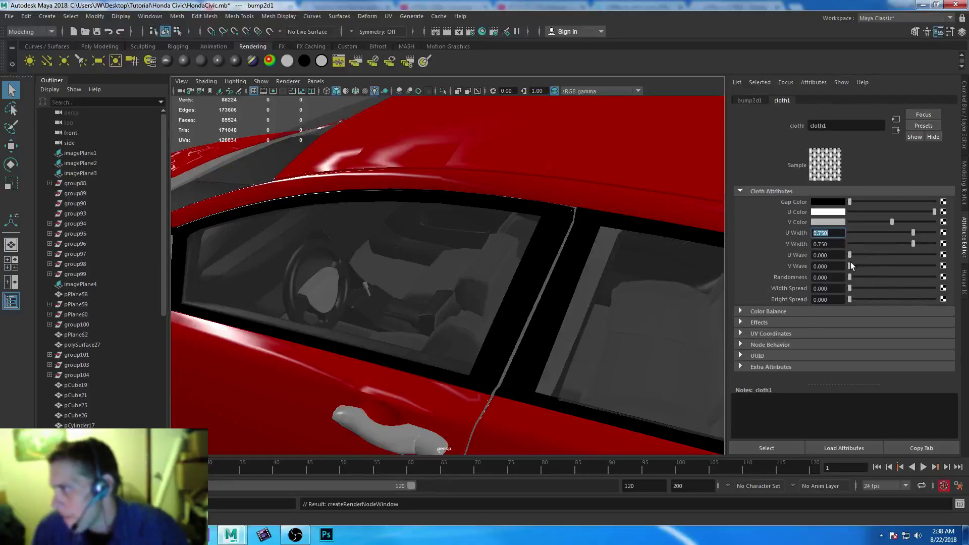
pyautogui.moveTo(849, 255); pyautogui.dragTo(908, 266)
pyautogui.moveTo(849, 277); pyautogui.dragTo(913, 289)
pyautogui.moveTo(857, 299); pyautogui.dragTo(877, 288)
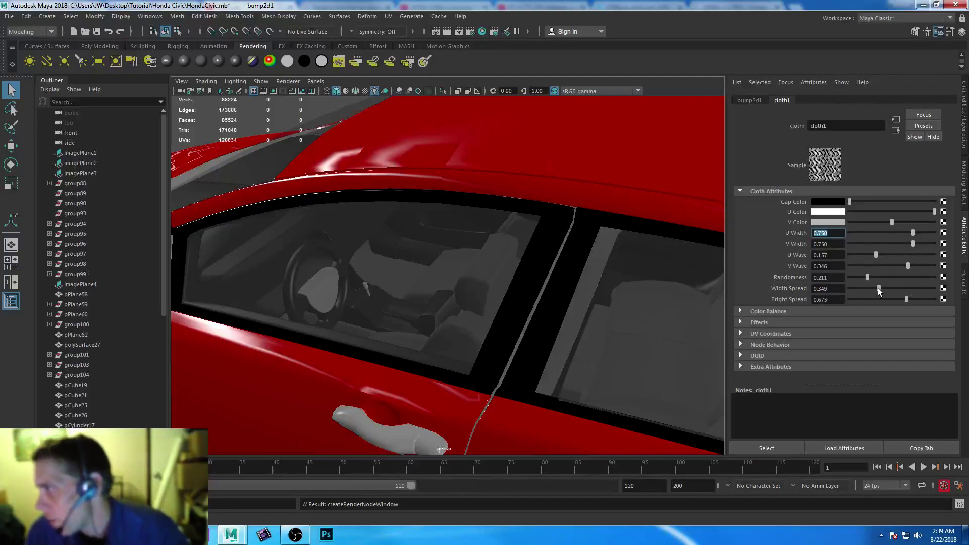
pyautogui.moveTo(913, 232); pyautogui.dragTo(938, 244)
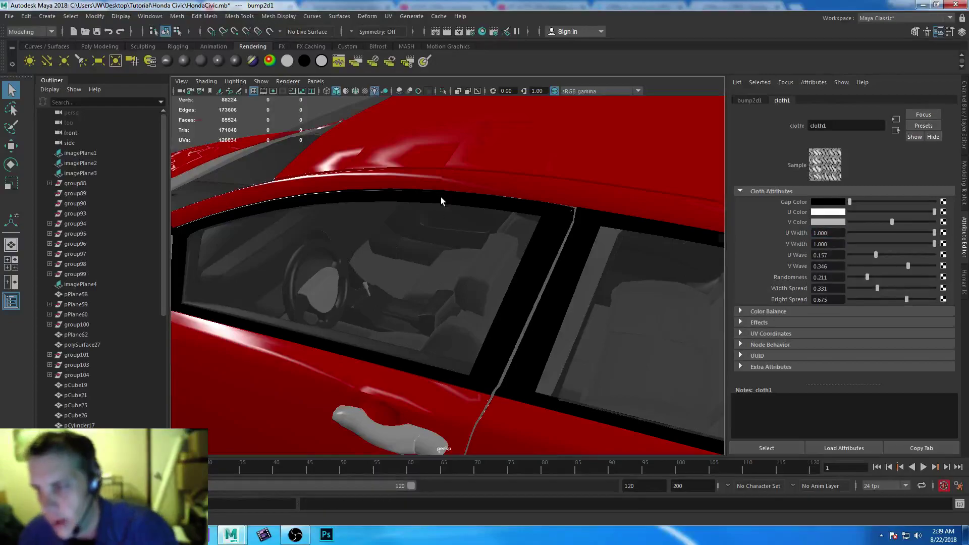
# - Frame the front seats up close and render a test region in the render view to check the cloth bump
pyautogui.keyDown('alt'); pyautogui.moveTo(441, 197); pyautogui.dragTo(547, 322, button='right'); pyautogui.keyUp('alt')
pyautogui.keyDown('alt'); pyautogui.moveTo(547, 322); pyautogui.dragTo(477, 270); pyautogui.keyUp('alt')
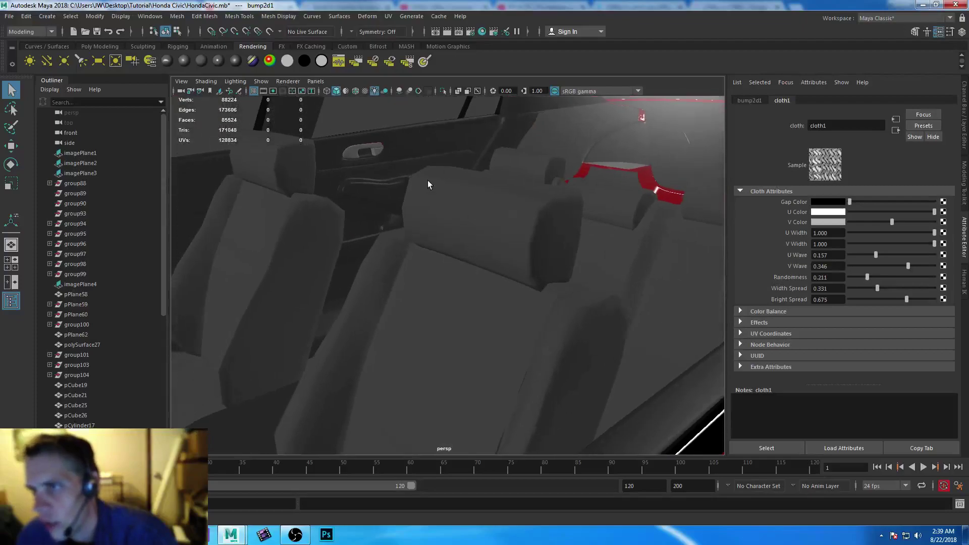
pyautogui.click(435, 32)
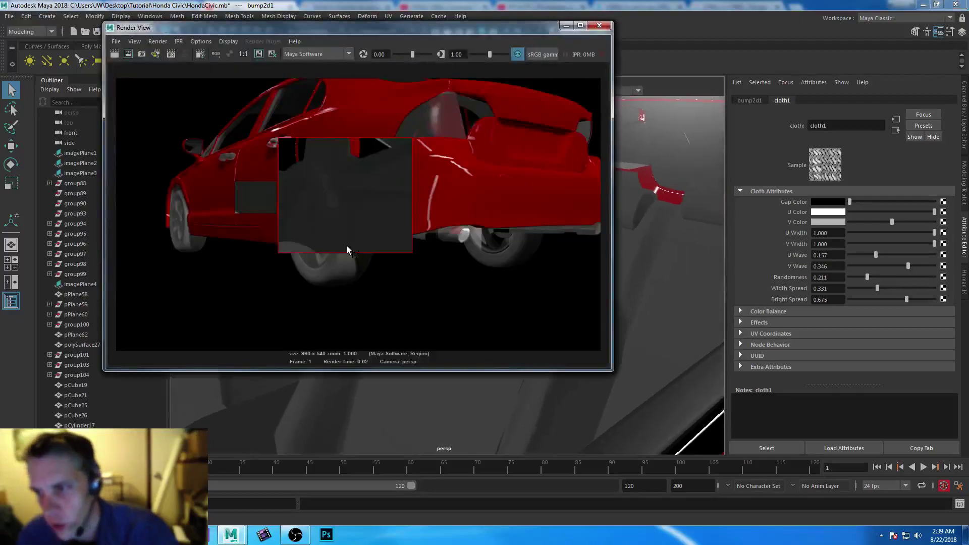
pyautogui.moveTo(271, 145); pyautogui.dragTo(421, 295)
pyautogui.click(129, 54)
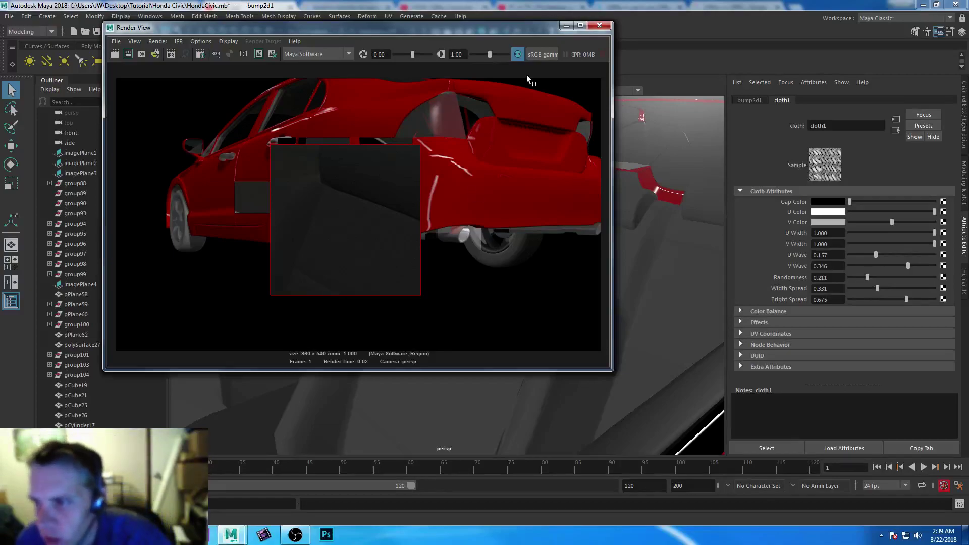
# - Set the cloth texture's placement Repeat UV to 40 by 40
pyautogui.click(599, 25)
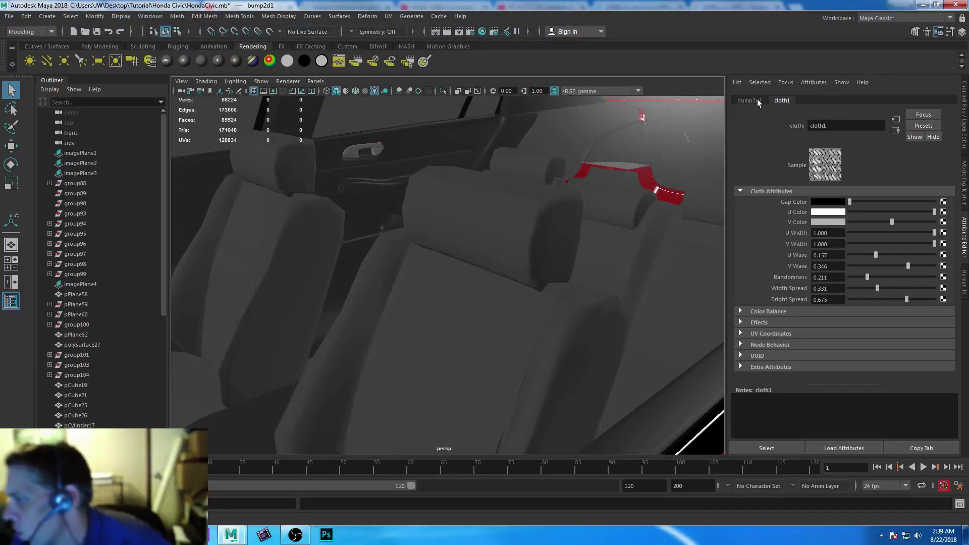
pyautogui.click(896, 130)
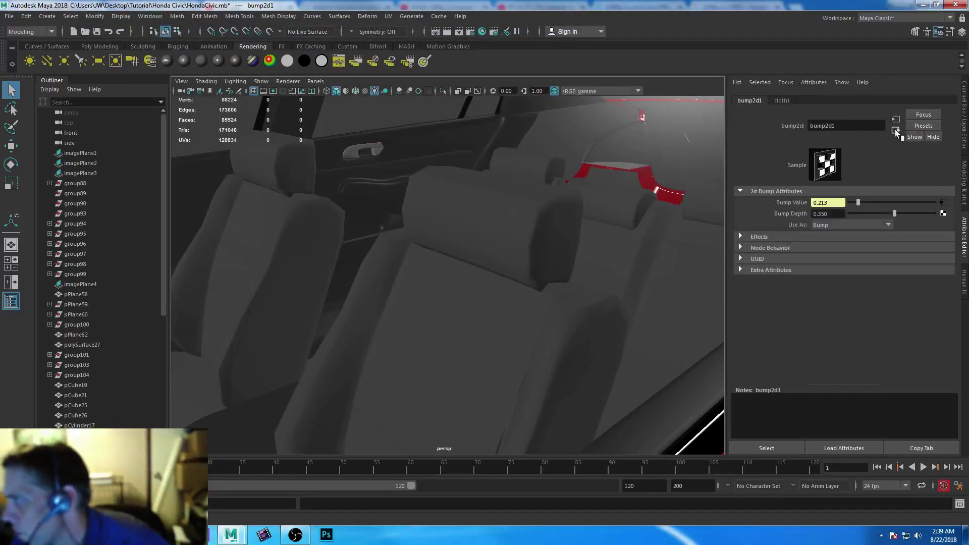
pyautogui.click(895, 120)
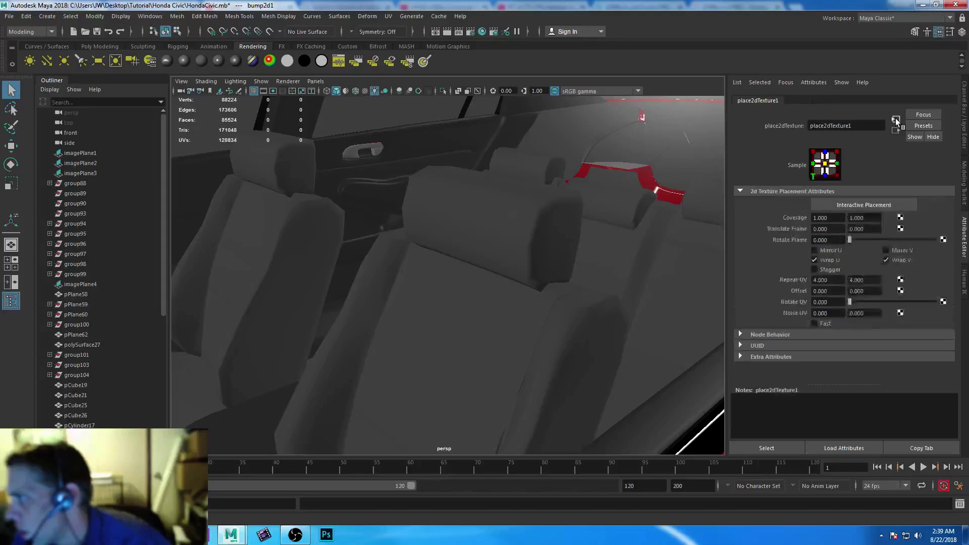
pyautogui.click(839, 280)
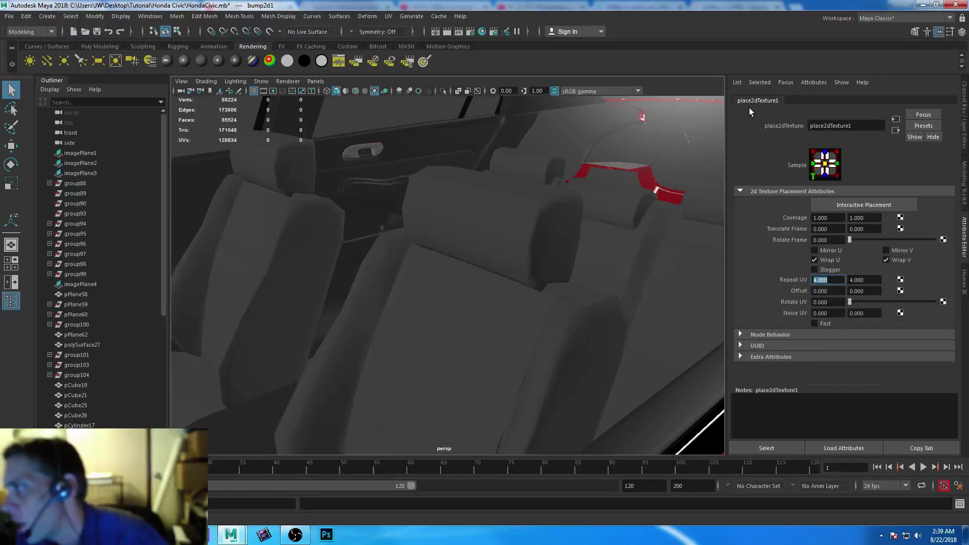
pyautogui.write('40')
pyautogui.press('Tab')
pyautogui.write('40')
pyautogui.press('Return')
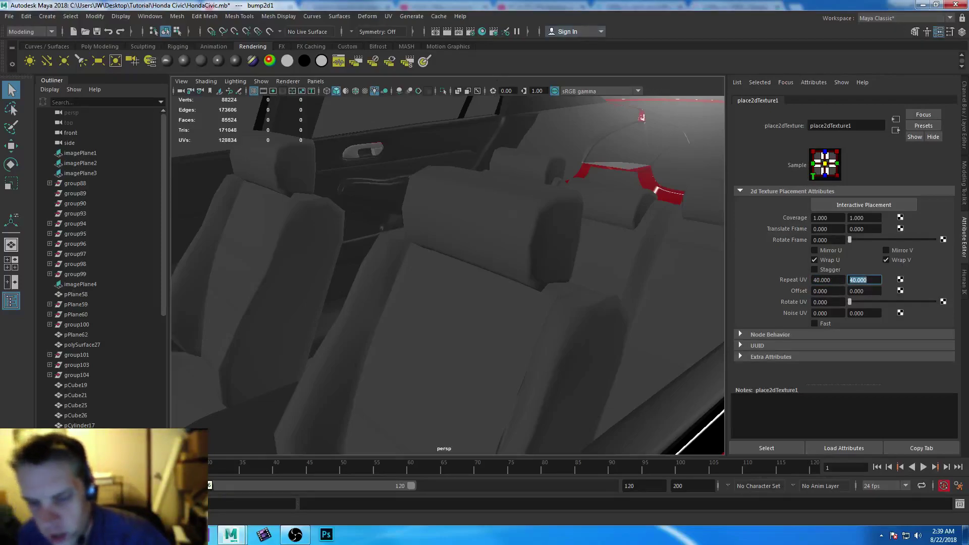
# - Re-render the test region in the render view to check the cloth bump at the new repeat
pyautogui.click(470, 31)
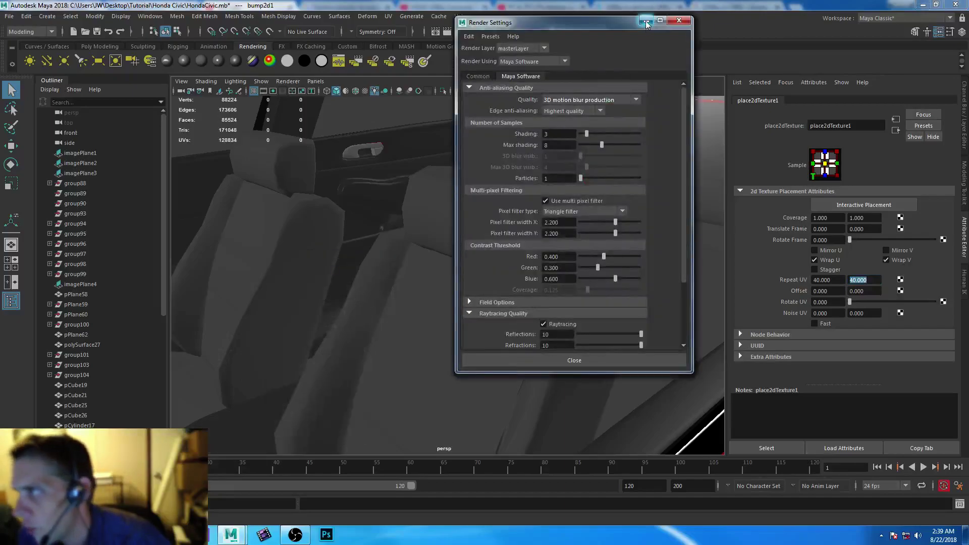
pyautogui.click(696, 14)
pyautogui.click(435, 32)
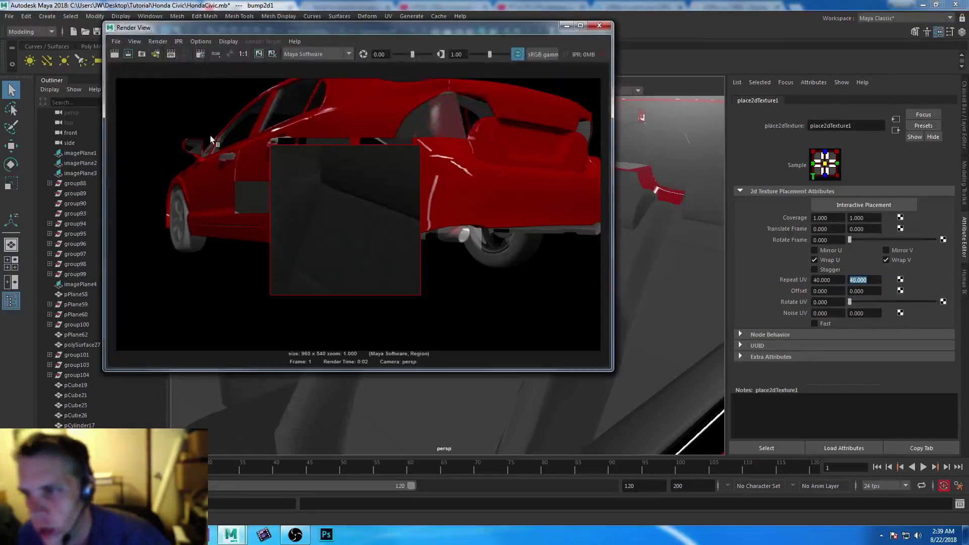
pyautogui.click(128, 53)
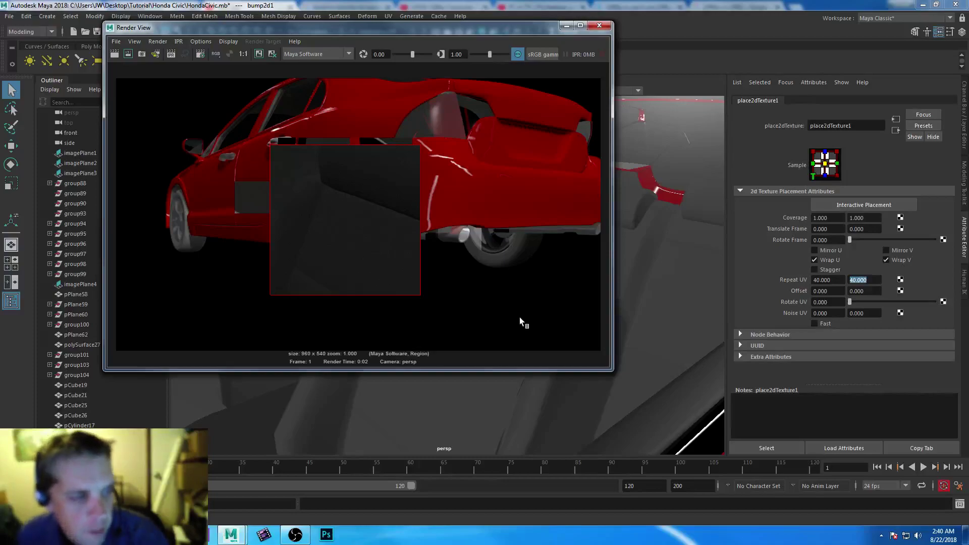
pyautogui.click(566, 26)
# - Assign the existing phong5 leather material to the steering wheel's center pad
pyautogui.keyDown('alt'); pyautogui.moveTo(428, 256); pyautogui.dragTo(484, 262); pyautogui.keyUp('alt')
pyautogui.keyDown('alt'); pyautogui.moveTo(485, 262); pyautogui.dragTo(602, 361, button='right'); pyautogui.keyUp('alt')
pyautogui.keyDown('alt'); pyautogui.moveTo(602, 362); pyautogui.dragTo(294, 257); pyautogui.keyUp('alt')
pyautogui.keyDown('alt'); pyautogui.moveTo(295, 258); pyautogui.dragTo(571, 242, button='right'); pyautogui.keyUp('alt')
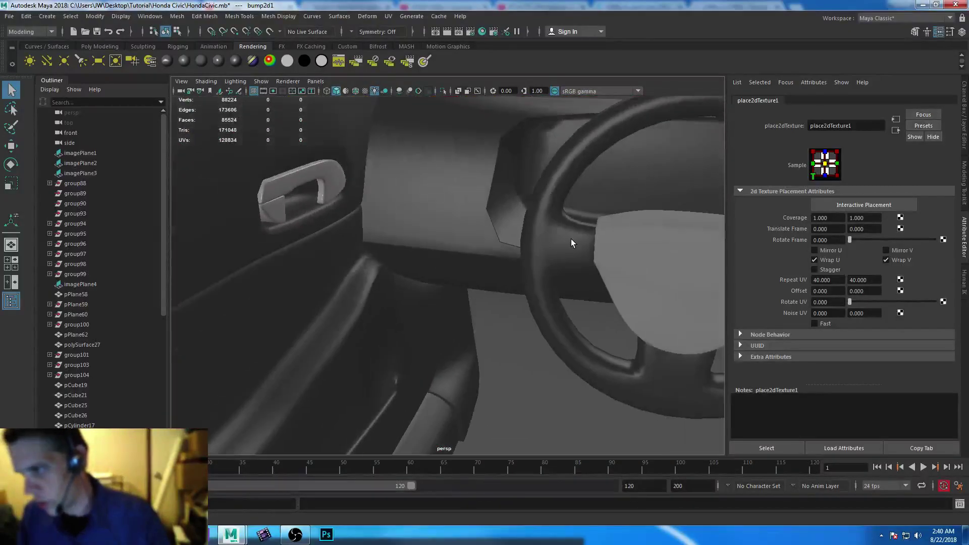
pyautogui.click(668, 225)
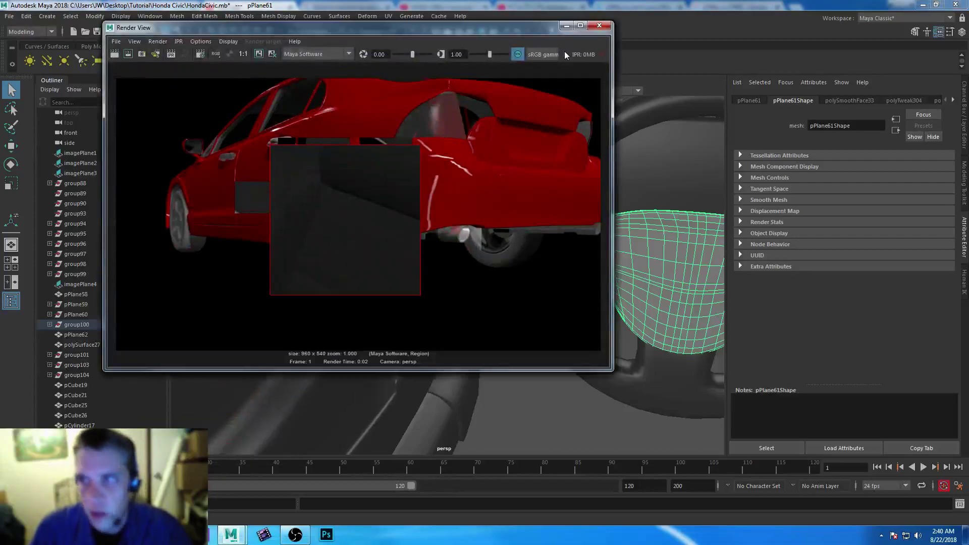
pyautogui.click(565, 26)
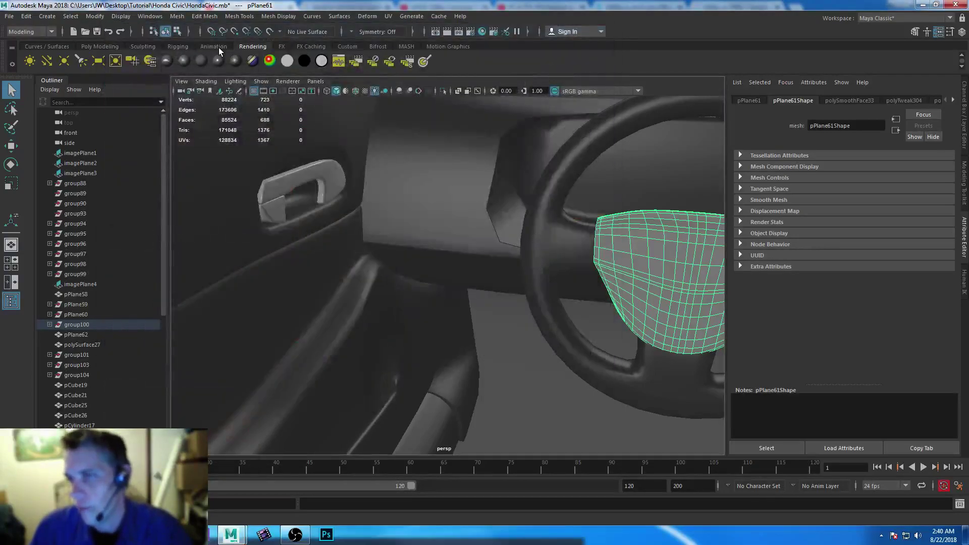
pyautogui.click(88, 17)
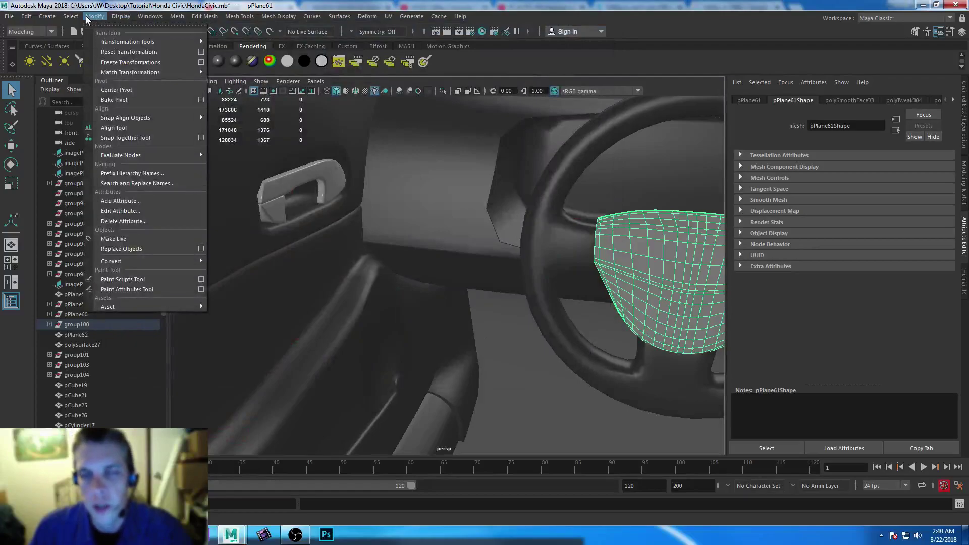
pyautogui.moveTo(212, 83)
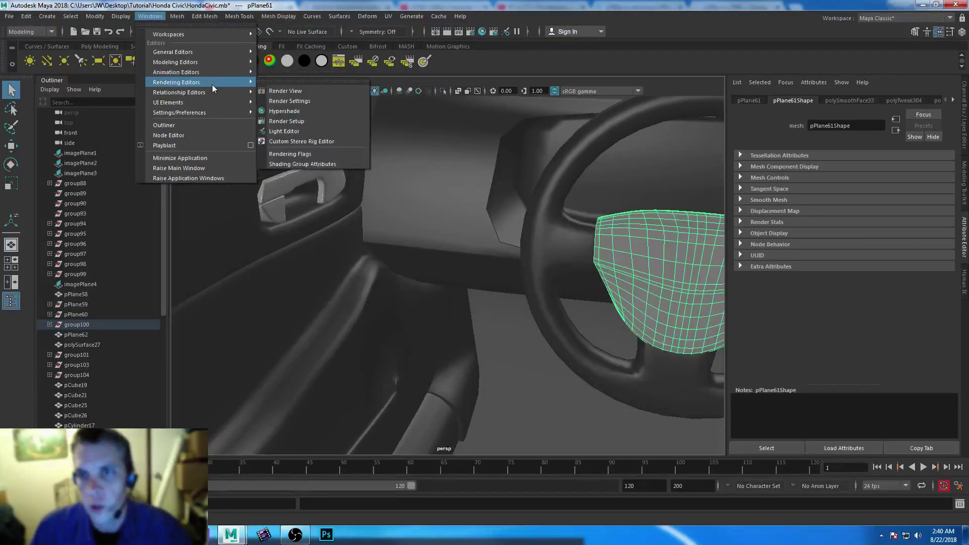
pyautogui.click(308, 112)
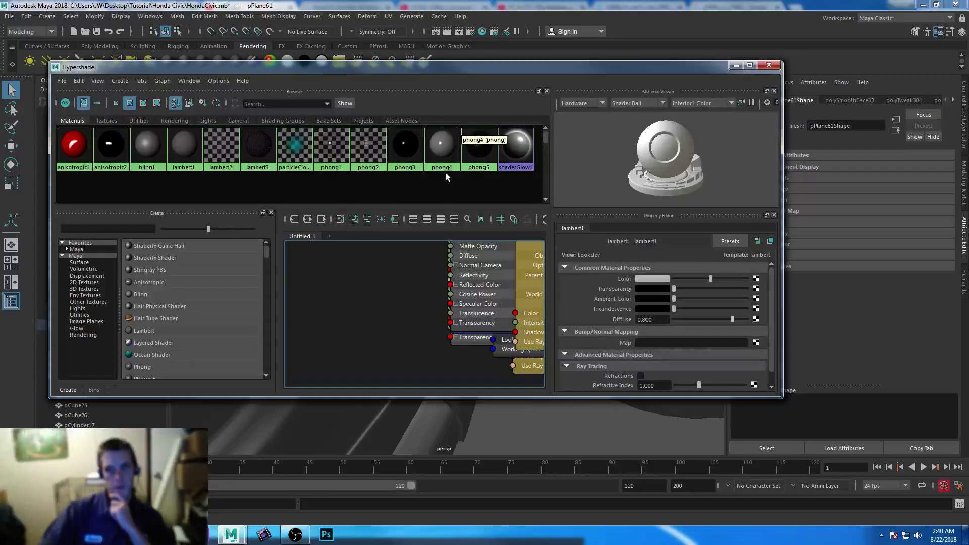
pyautogui.rightClick(483, 160)
pyautogui.click(469, 200)
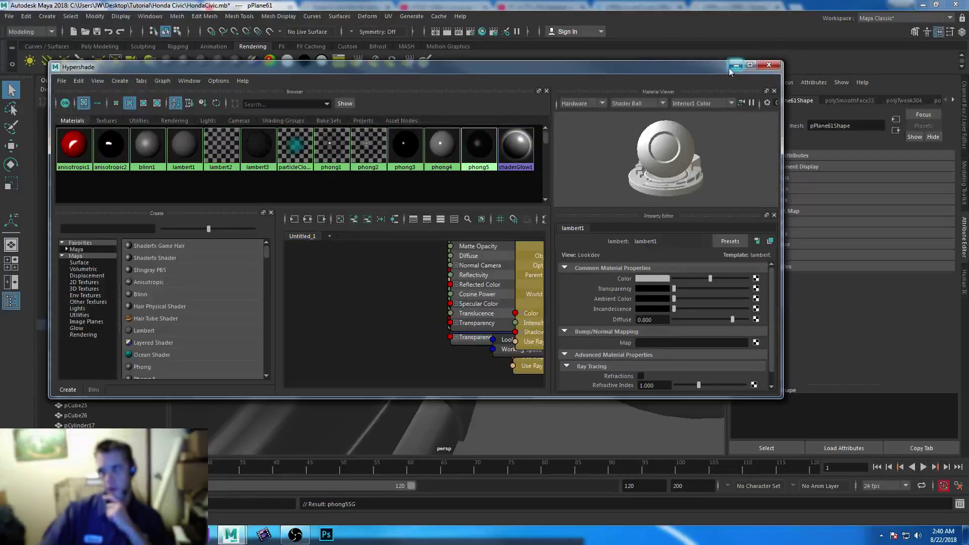
# - Review the phong5 material's attributes down to its bump mapping and ray tracing settings, and save the scene
pyautogui.click(479, 149)
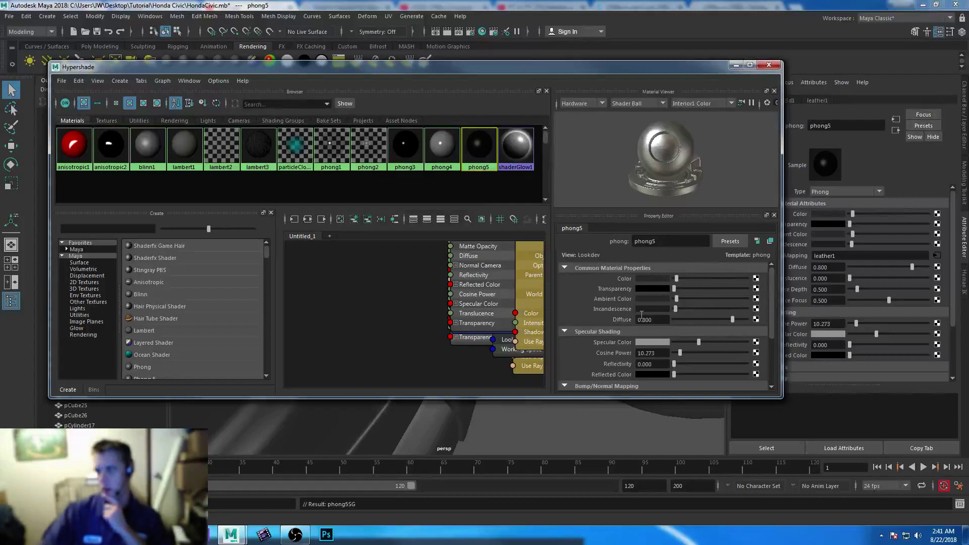
pyautogui.moveTo(771, 298); pyautogui.dragTo(777, 338)
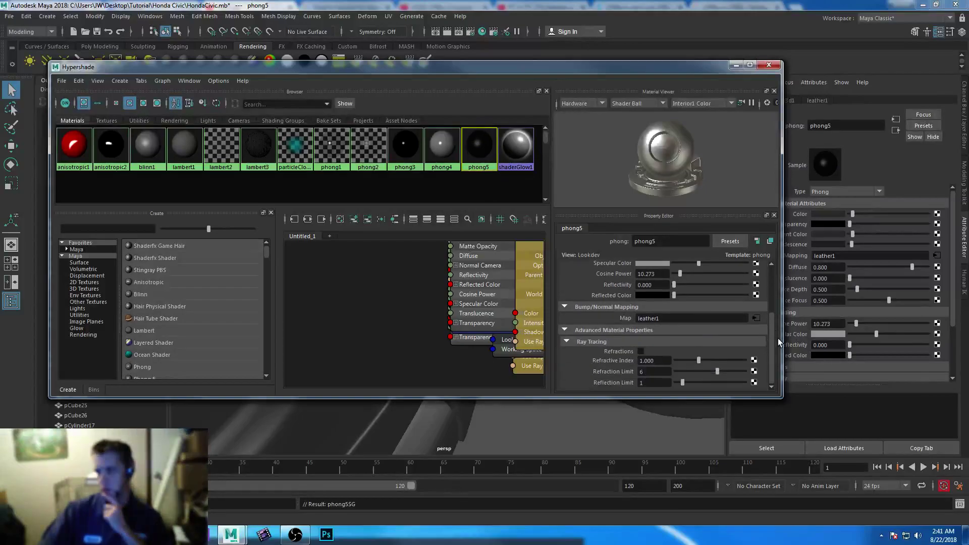
pyautogui.click(736, 65)
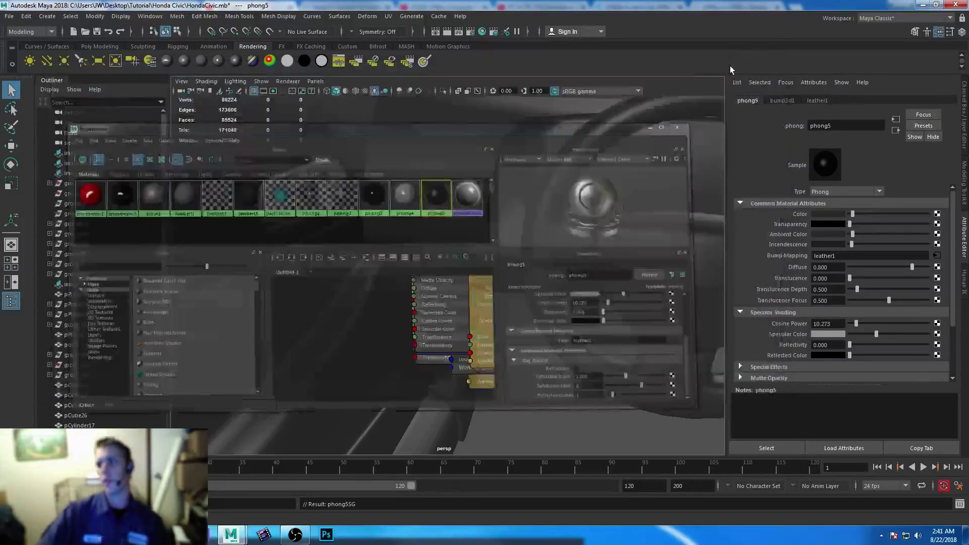
pyautogui.keyDown('alt'); pyautogui.moveTo(579, 339); pyautogui.dragTo(431, 269, button='right'); pyautogui.keyUp('alt')
pyautogui.hotkey('ctrl', 's')
# - Select the four wheel well liners, assign them a new Lambert material and darken its color to near black
pyautogui.click(462, 332)
pyautogui.keyDown('alt'); pyautogui.moveTo(464, 333); pyautogui.dragTo(494, 328); pyautogui.keyUp('alt')
pyautogui.scroll(5, 500, 322)
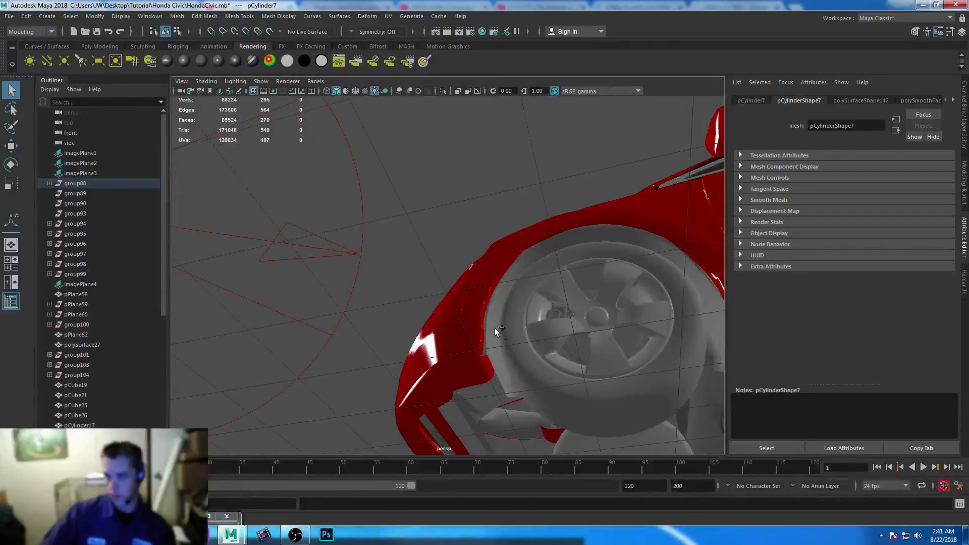
pyautogui.click(495, 333)
pyautogui.scroll(-5, 359, 364)
pyautogui.keyDown('alt'); pyautogui.moveTo(359, 363); pyautogui.dragTo(513, 365); pyautogui.keyUp('alt')
pyautogui.scroll(5, 480, 295)
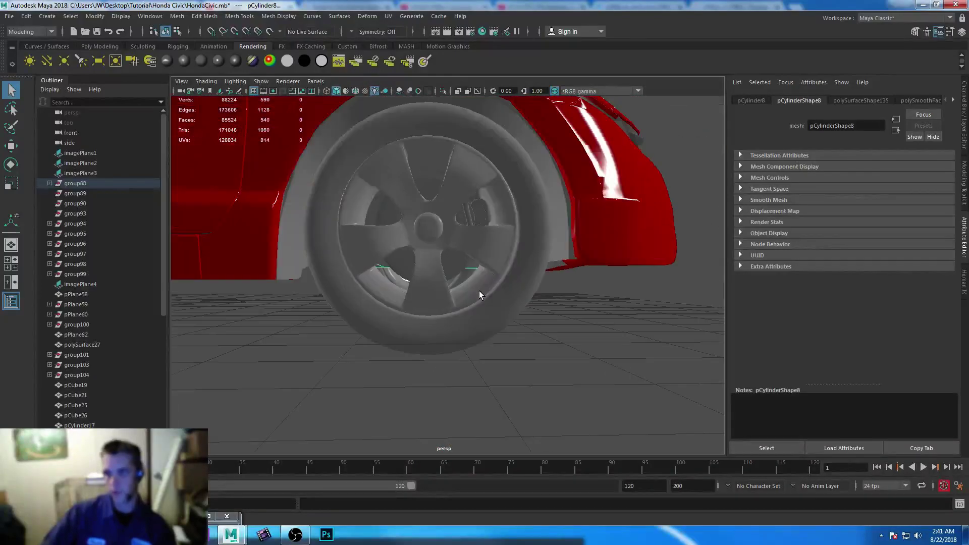
pyautogui.scroll(-5, 544, 161)
pyautogui.scroll(-4, 516, 287)
pyautogui.keyDown('alt'); pyautogui.moveTo(347, 346); pyautogui.dragTo(448, 374); pyautogui.keyUp('alt')
pyautogui.scroll(5, 601, 325)
pyautogui.click(596, 323)
pyautogui.scroll(3, 397, 208)
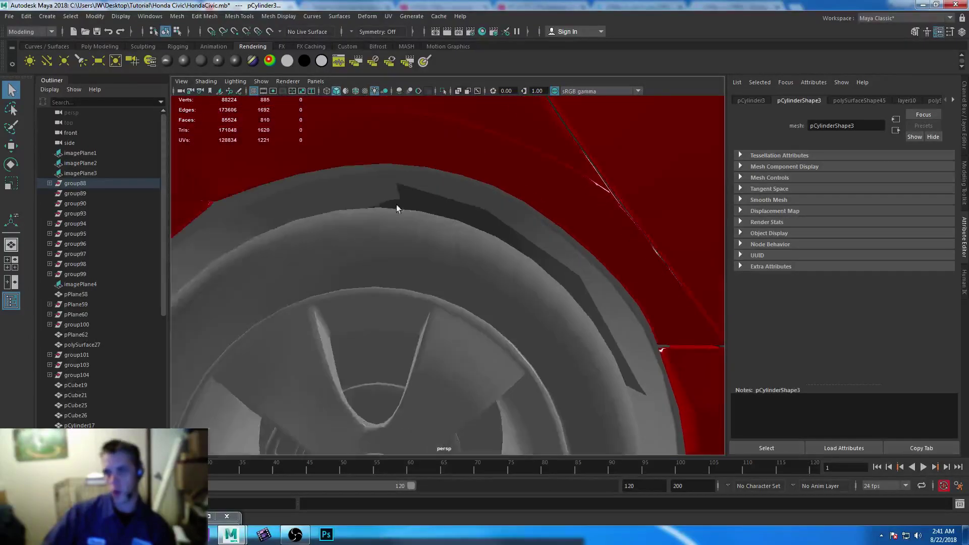
pyautogui.click(366, 186)
pyautogui.scroll(-5, 373, 168)
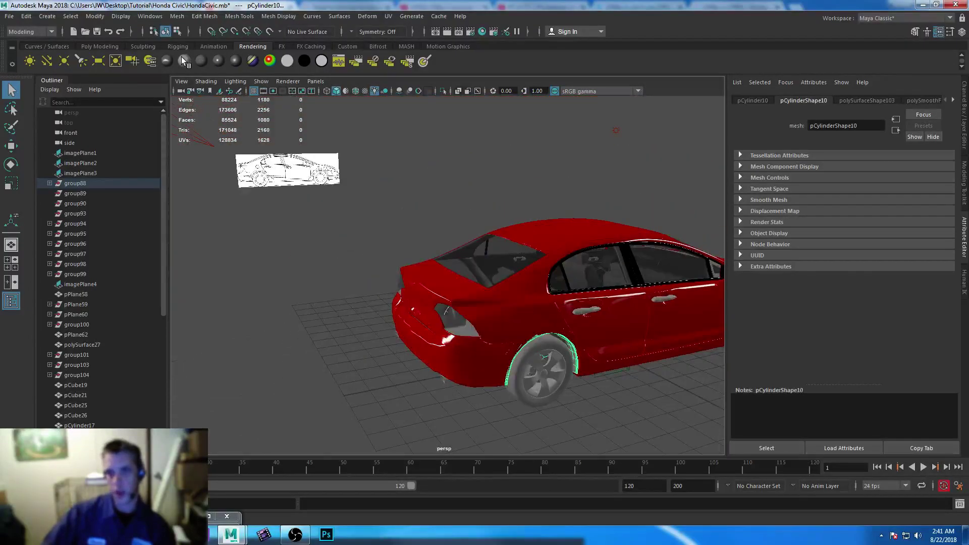
pyautogui.click(201, 59)
pyautogui.moveTo(897, 213); pyautogui.dragTo(851, 216)
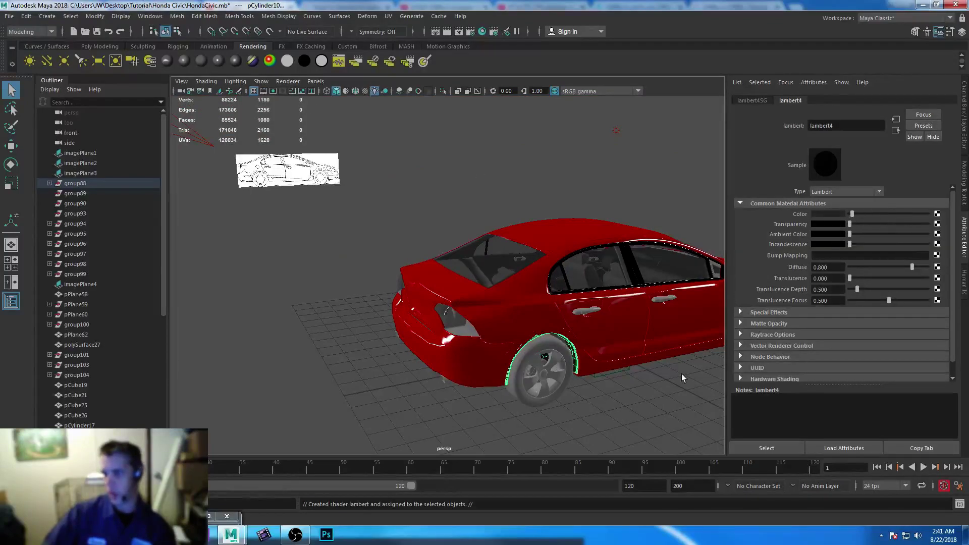
pyautogui.click(564, 414)
# - Save the scene and render the whole car from a low front three-quarter view
pyautogui.keyDown('alt'); pyautogui.moveTo(564, 415); pyautogui.dragTo(510, 347); pyautogui.keyUp('alt')
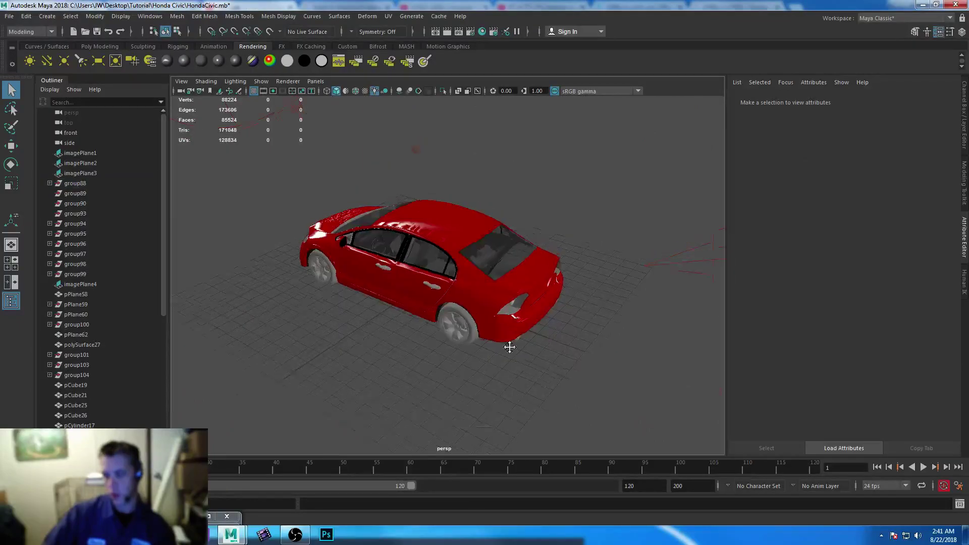
pyautogui.scroll(5, 440, 359)
pyautogui.keyDown('alt'); pyautogui.moveTo(441, 358); pyautogui.dragTo(552, 358); pyautogui.keyUp('alt')
pyautogui.hotkey('ctrl', 's')
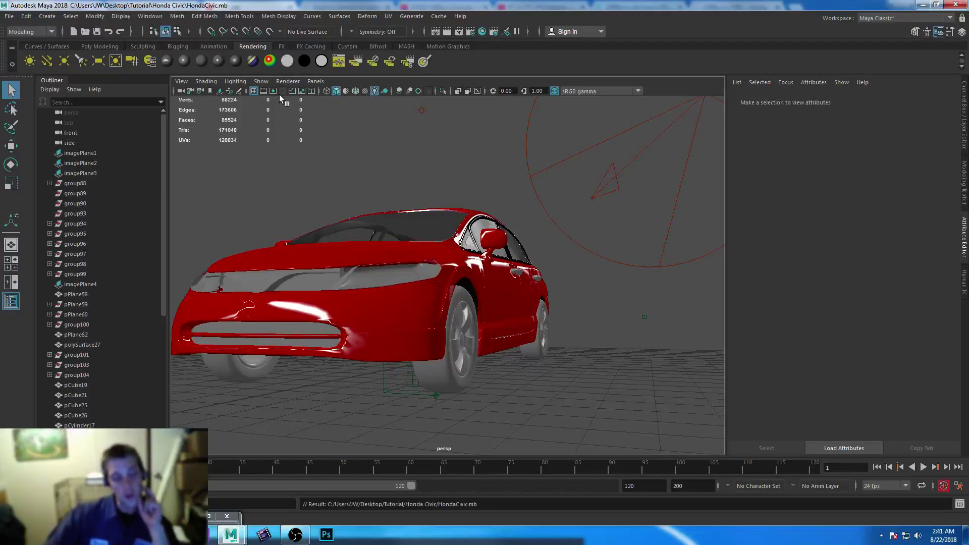
pyautogui.click(447, 31)
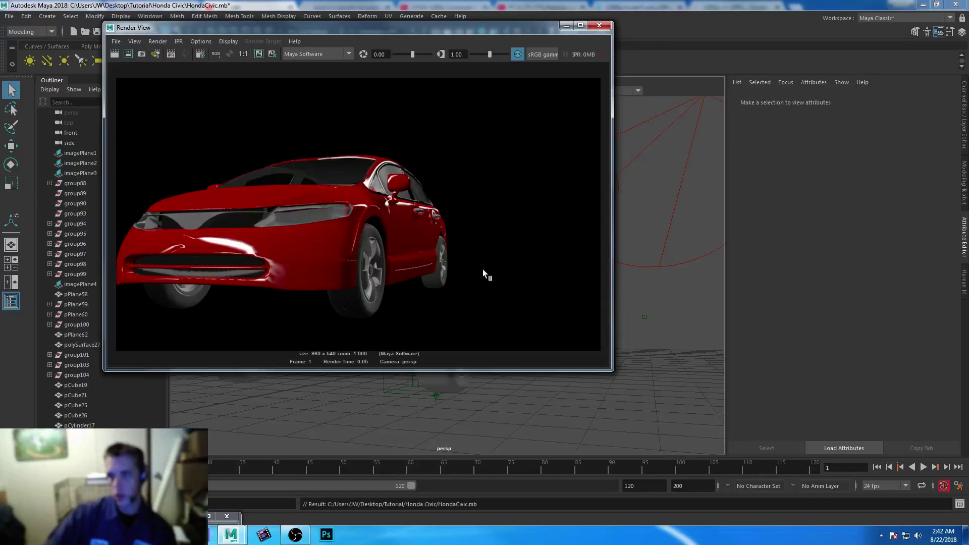
pyautogui.click(599, 25)
# - Frame a front seat and door panel inside the car and render them to check the interior materials
pyautogui.keyDown('alt'); pyautogui.moveTo(424, 217); pyautogui.dragTo(395, 216); pyautogui.keyUp('alt')
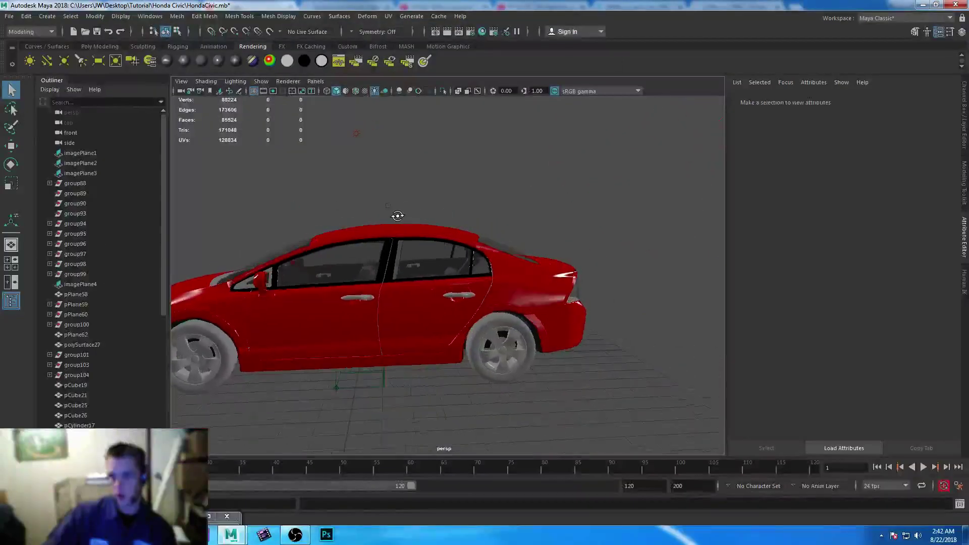
pyautogui.keyDown('alt'); pyautogui.moveTo(395, 216); pyautogui.dragTo(430, 205, button='middle'); pyautogui.keyUp('alt')
pyautogui.keyDown('alt'); pyautogui.moveTo(431, 205); pyautogui.dragTo(521, 303, button='right'); pyautogui.keyUp('alt')
pyautogui.moveTo(521, 303)
pyautogui.keyDown('alt'); pyautogui.mouseDown()
pyautogui.moveTo(447, 309)
pyautogui.moveTo(505, 310)
pyautogui.moveTo(426, 244)
pyautogui.moveTo(547, 351)
pyautogui.moveTo(348, 353)
pyautogui.moveTo(377, 252)
pyautogui.moveTo(535, 333)
pyautogui.moveTo(511, 294)
pyautogui.moveTo(513, 306)
pyautogui.mouseUp(); pyautogui.keyUp('alt')
pyautogui.scroll(6, 426, 245)
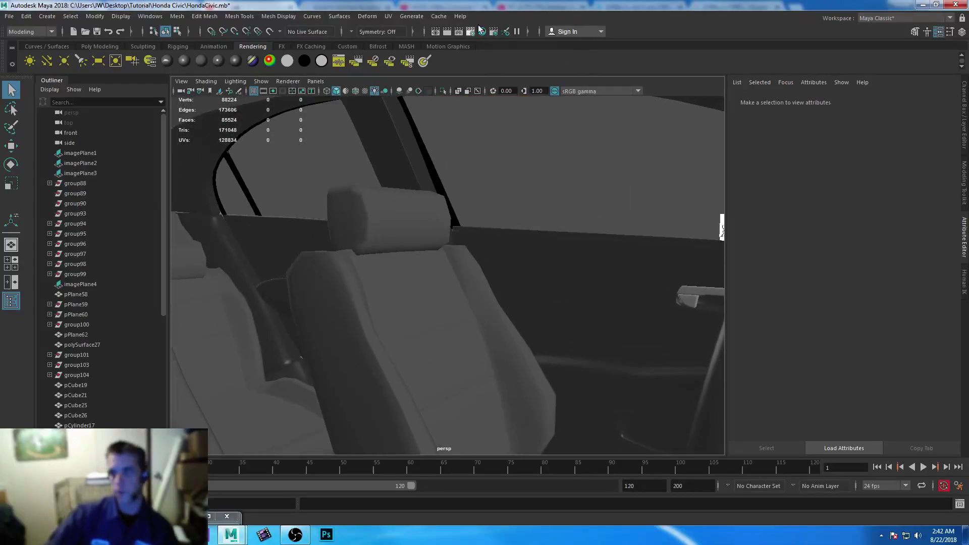
pyautogui.click(448, 31)
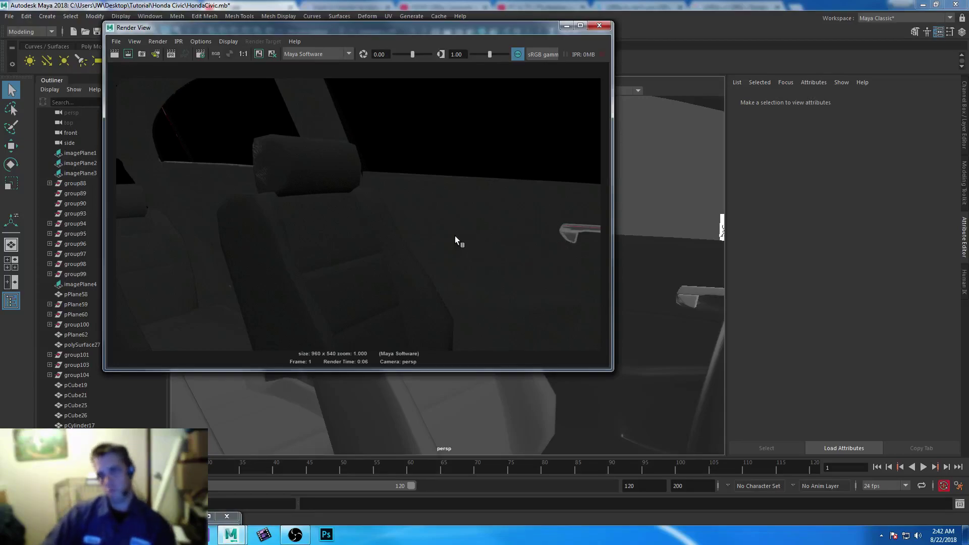
pyautogui.click(600, 31)
# - Render the whole car from a raised rear three-quarter view and save the scene
pyautogui.keyDown('alt'); pyautogui.moveTo(465, 313); pyautogui.dragTo(320, 335); pyautogui.keyUp('alt')
pyautogui.keyDown('alt'); pyautogui.moveTo(320, 335); pyautogui.dragTo(444, 188, button='middle'); pyautogui.keyUp('alt')
pyautogui.keyDown('alt'); pyautogui.moveTo(443, 188); pyautogui.dragTo(607, 320); pyautogui.keyUp('alt')
pyautogui.keyDown('alt'); pyautogui.moveTo(608, 320); pyautogui.dragTo(589, 301, button='right'); pyautogui.keyUp('alt')
pyautogui.keyDown('alt'); pyautogui.moveTo(589, 301); pyautogui.dragTo(615, 315); pyautogui.keyUp('alt')
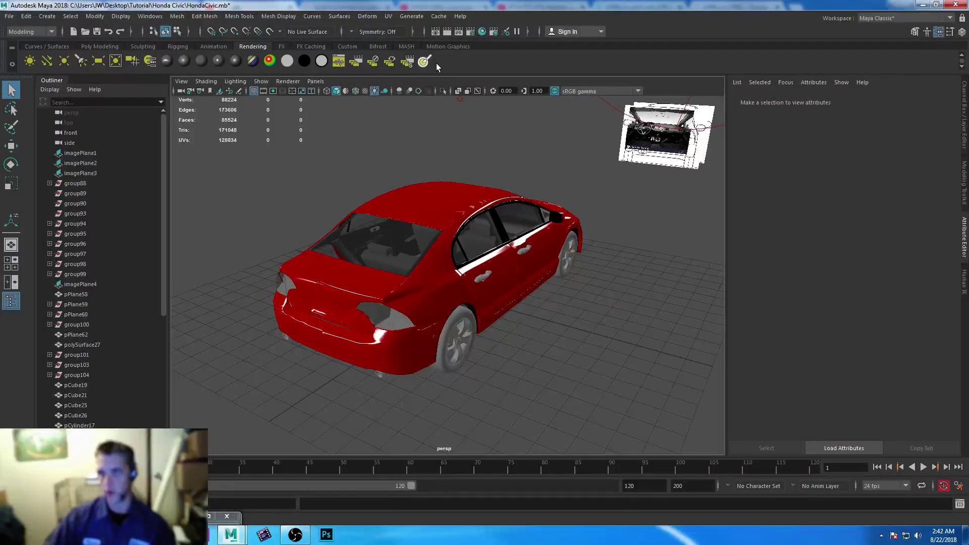
pyautogui.click(448, 31)
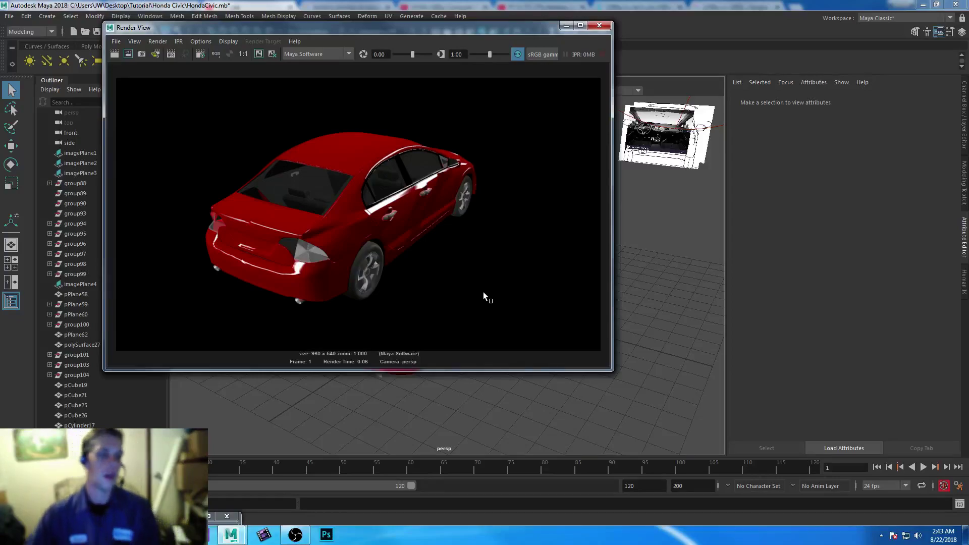
pyautogui.click(600, 26)
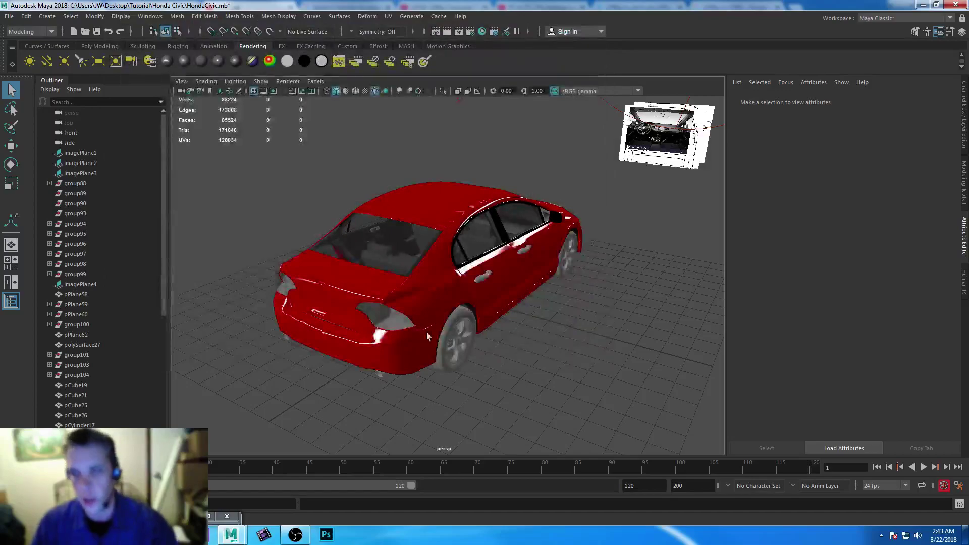
pyautogui.hotkey('ctrl', 's')
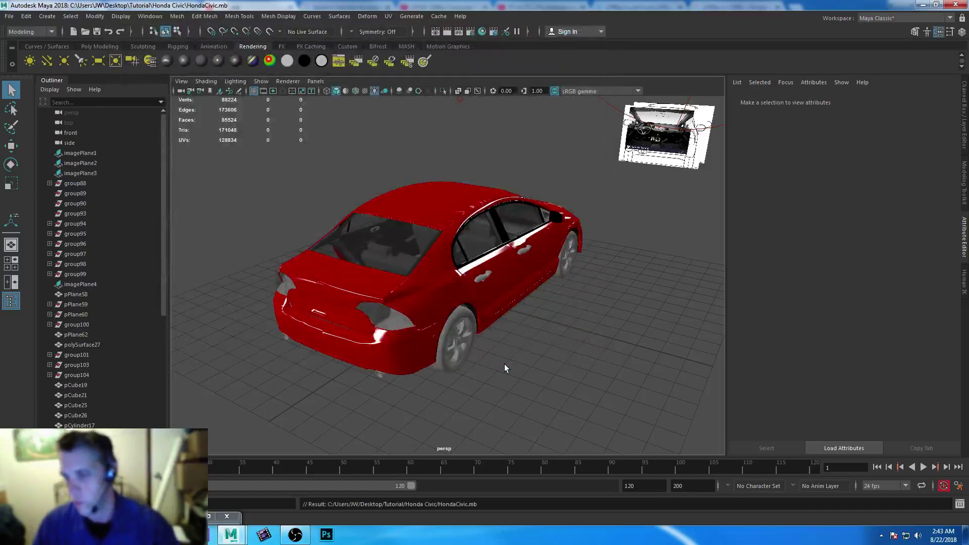